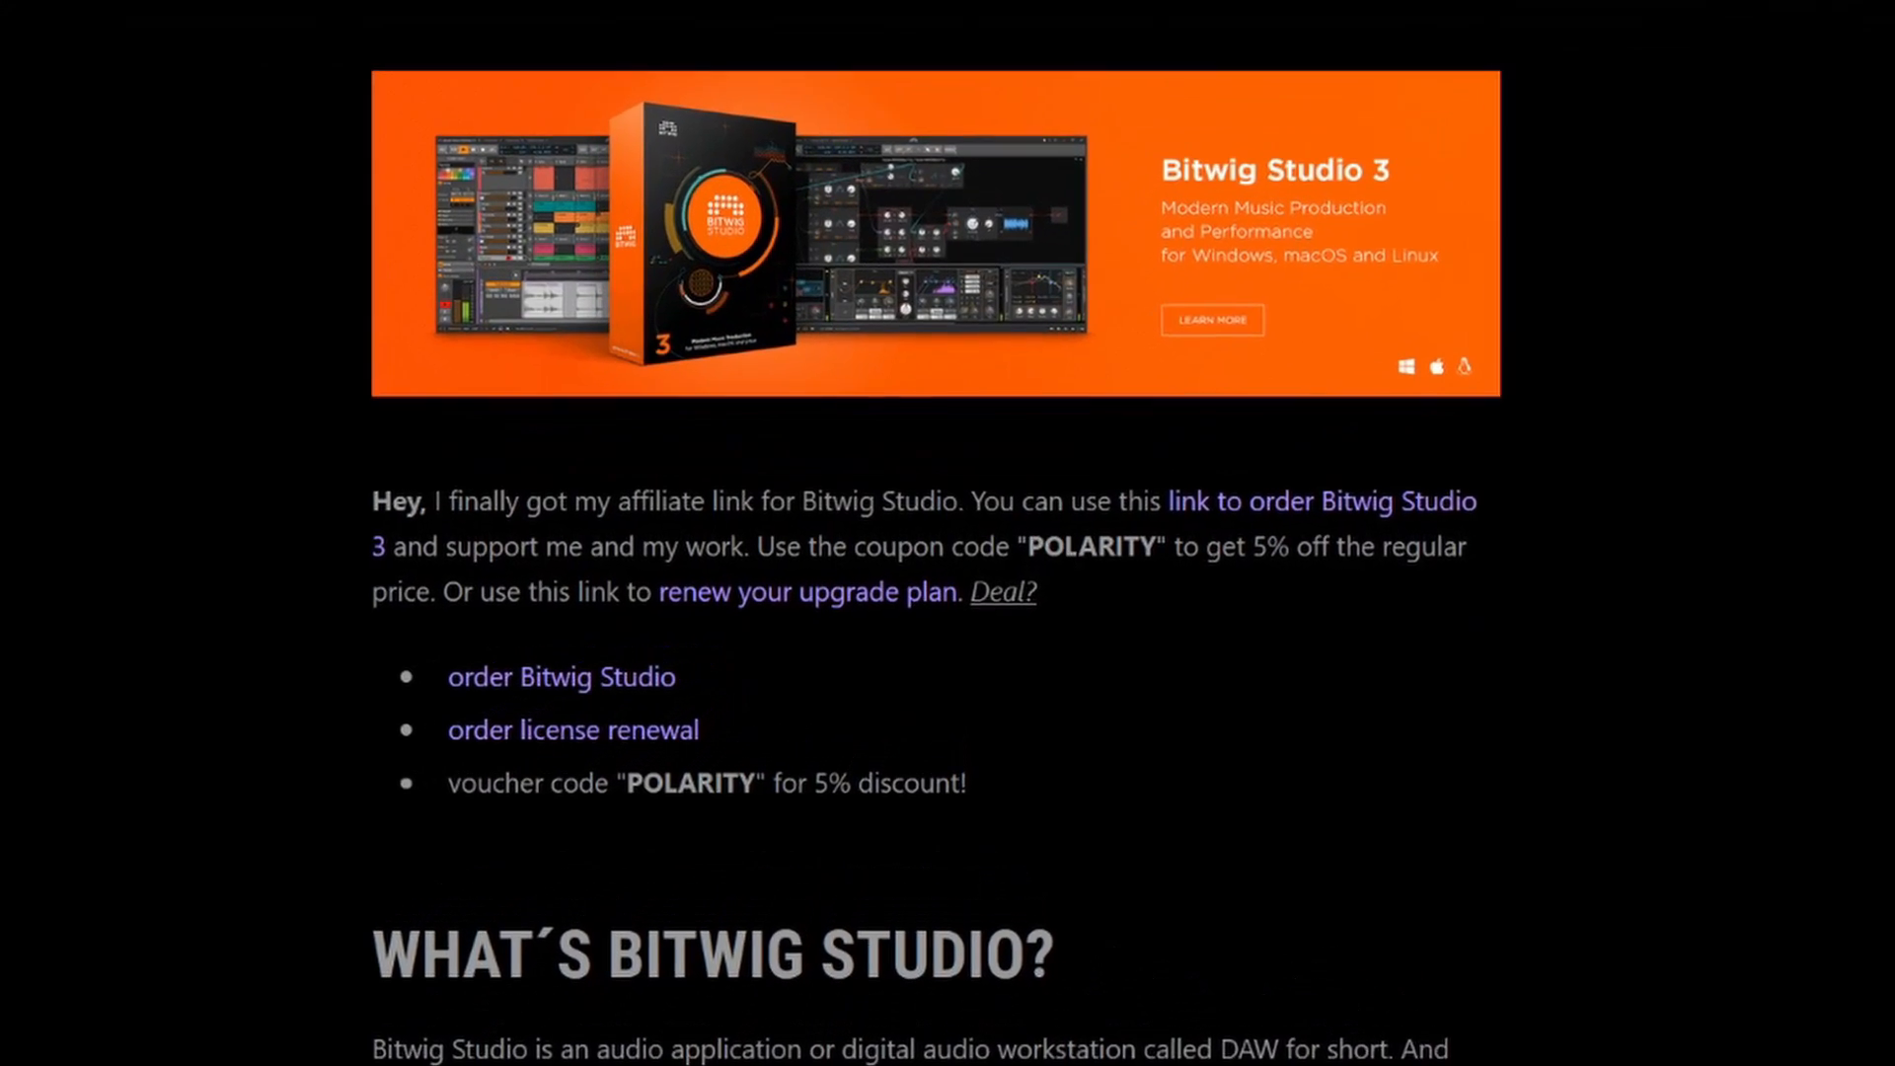
# Apply the voucher code POLARITY to the Bitwig Studio order in the web shop cart.
pyautogui.doubleClick(1068, 544)
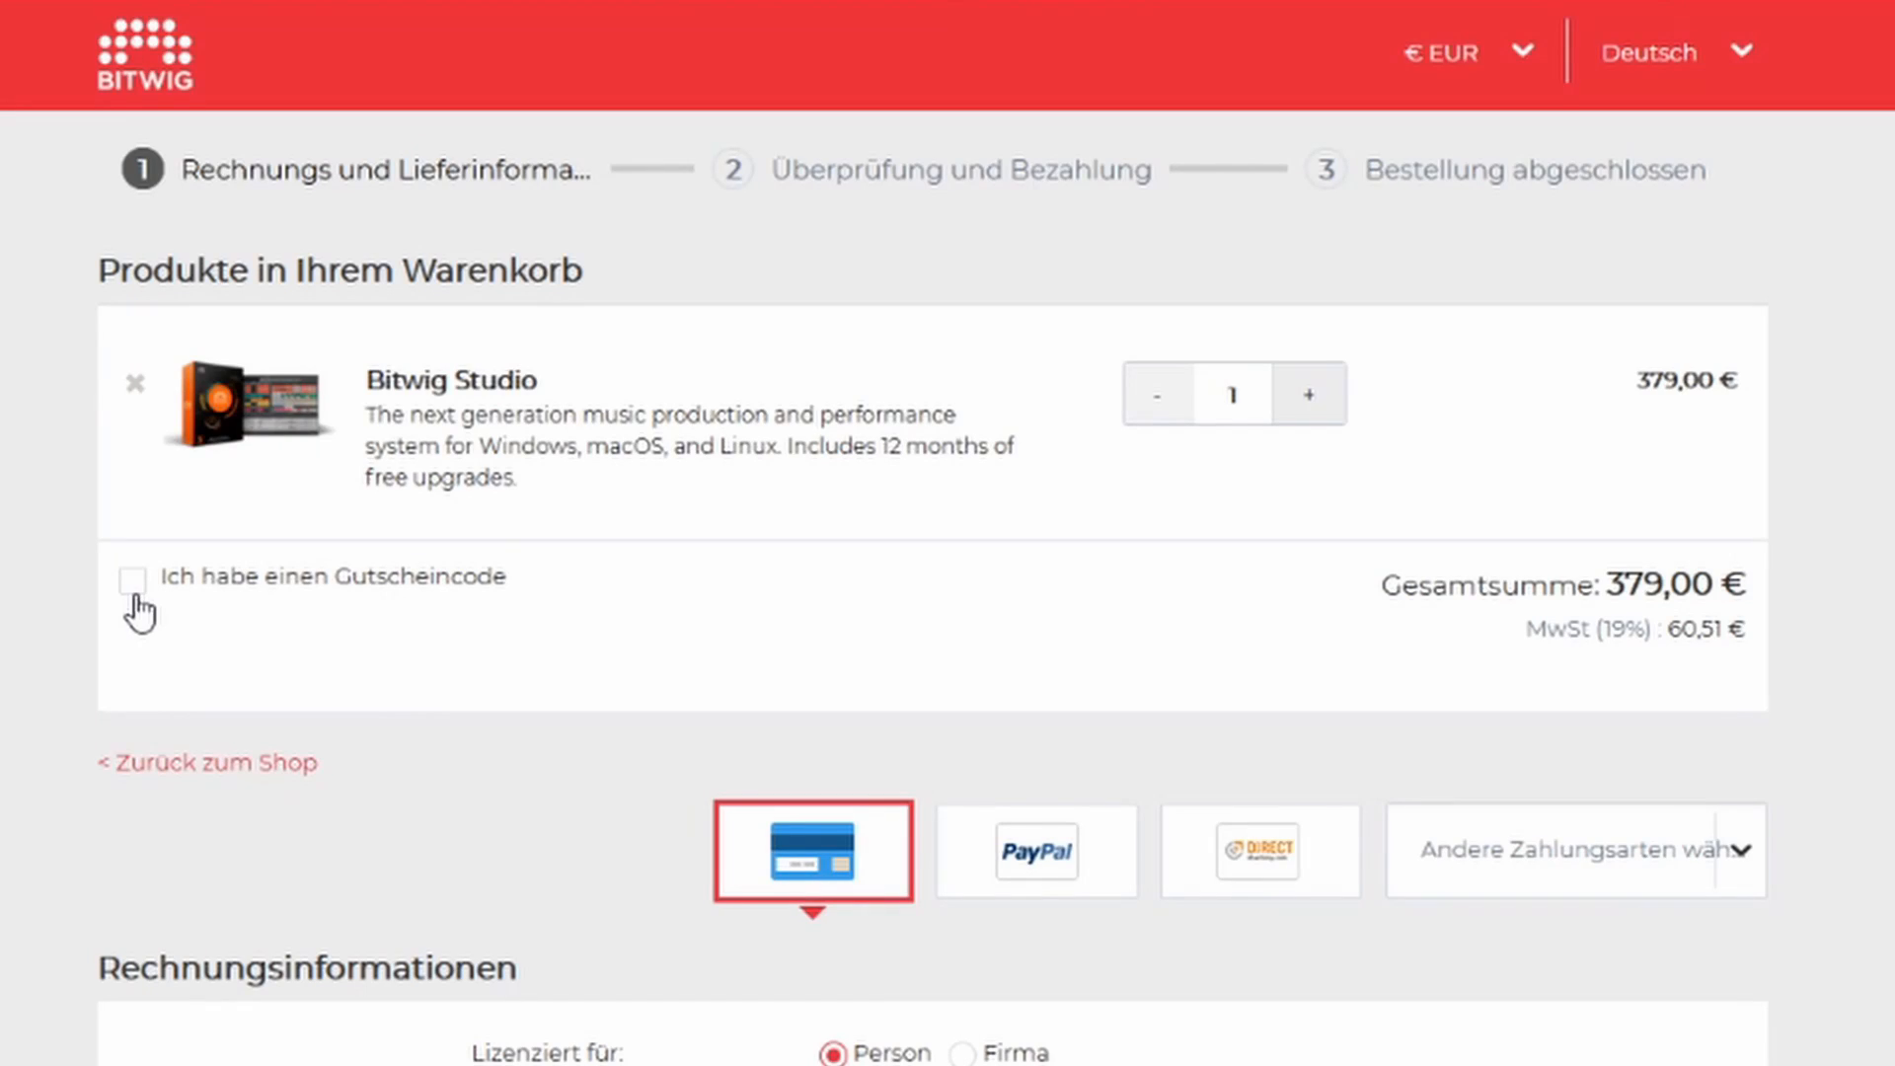
pyautogui.click(135, 595)
pyautogui.click(581, 601)
pyautogui.write('POLARITY')
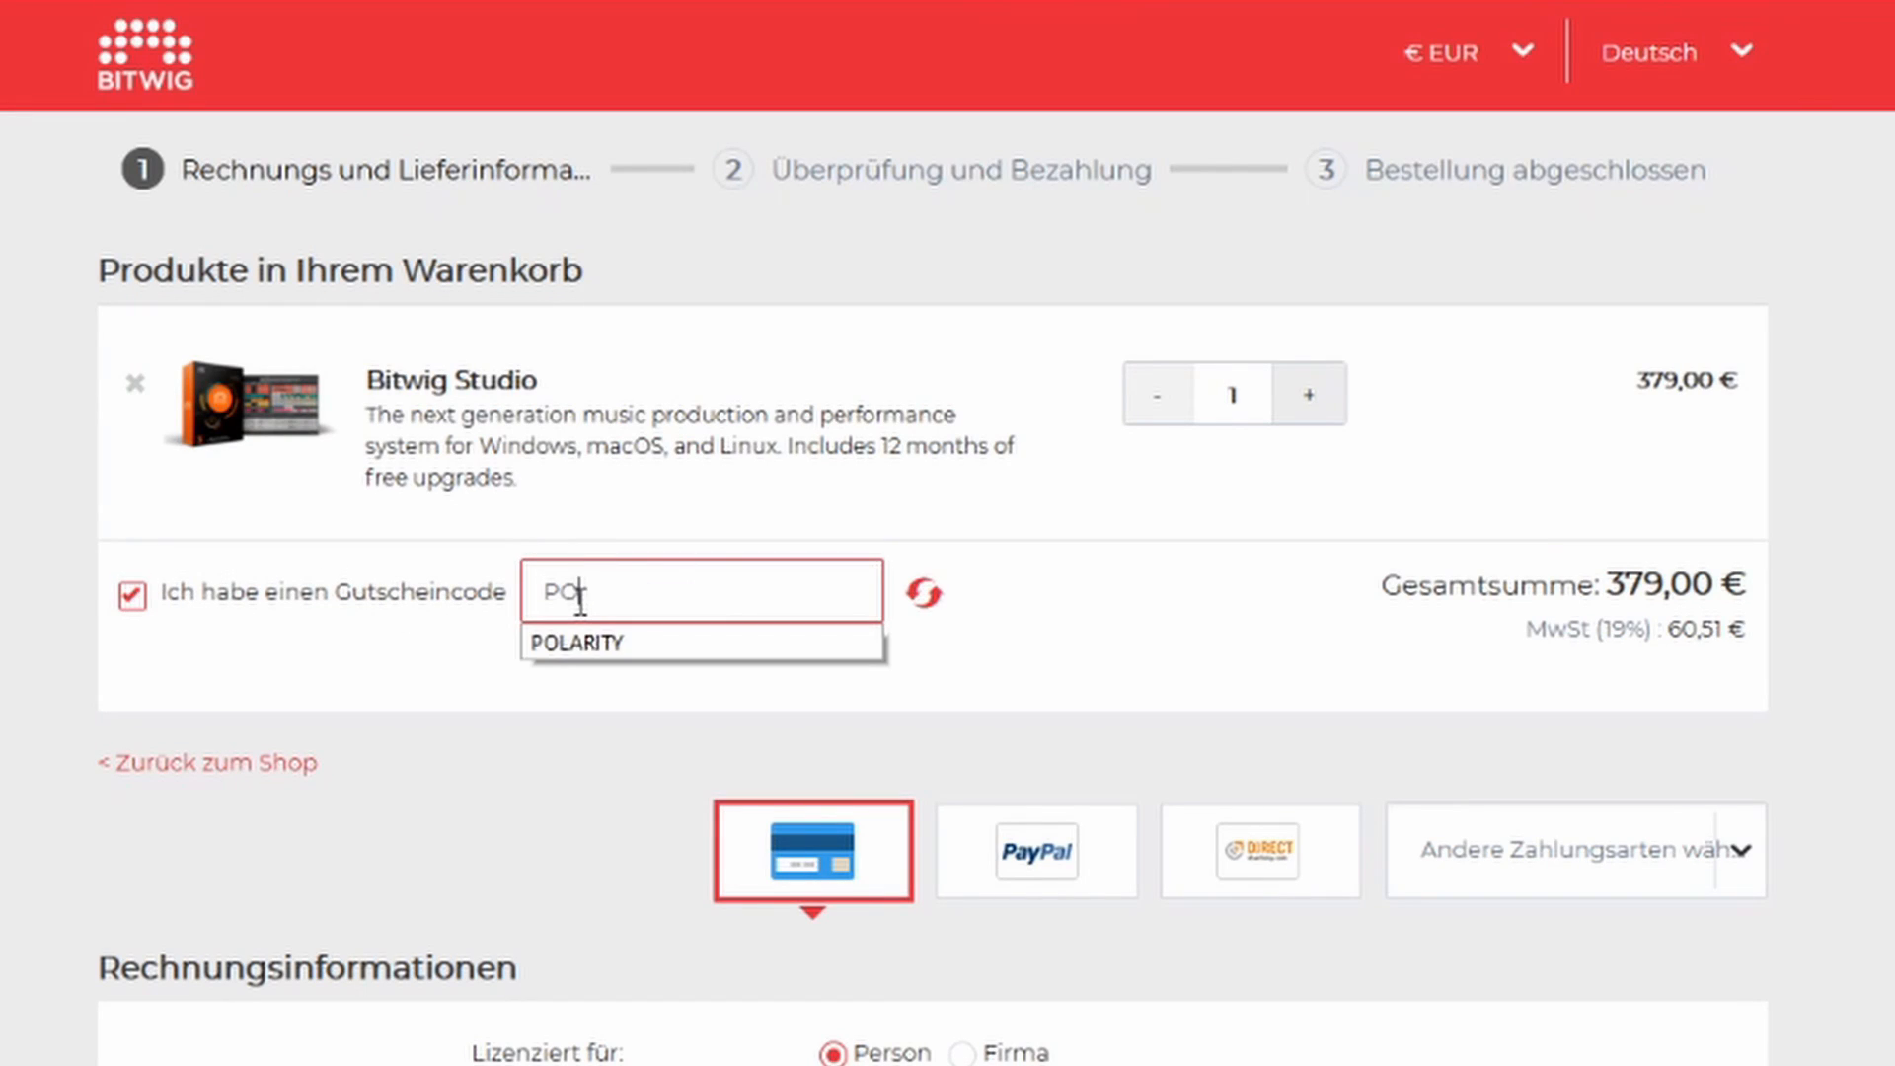
pyautogui.click(929, 596)
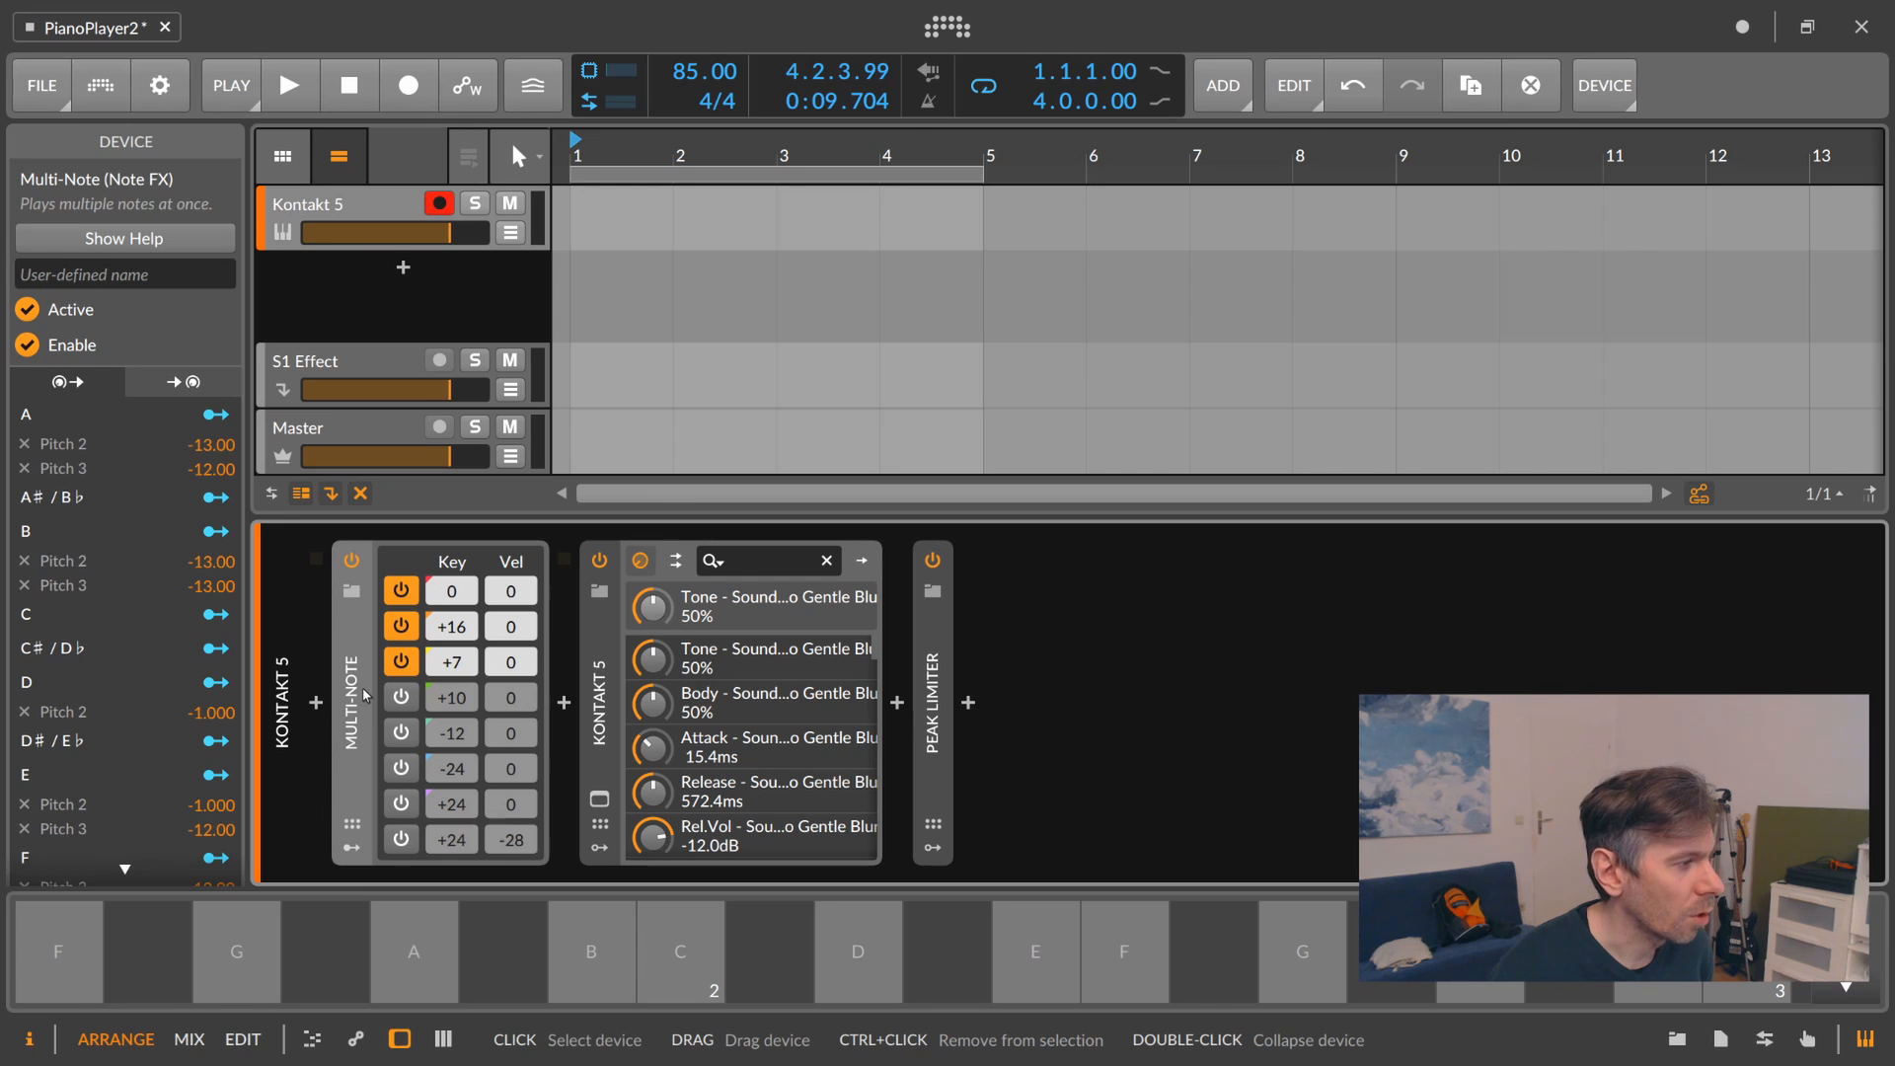
# Switch to Bitwig Studio, show the Multi-Note device's modulators and expand the Pitch-12 modulator's details.
pyautogui.click(352, 849)
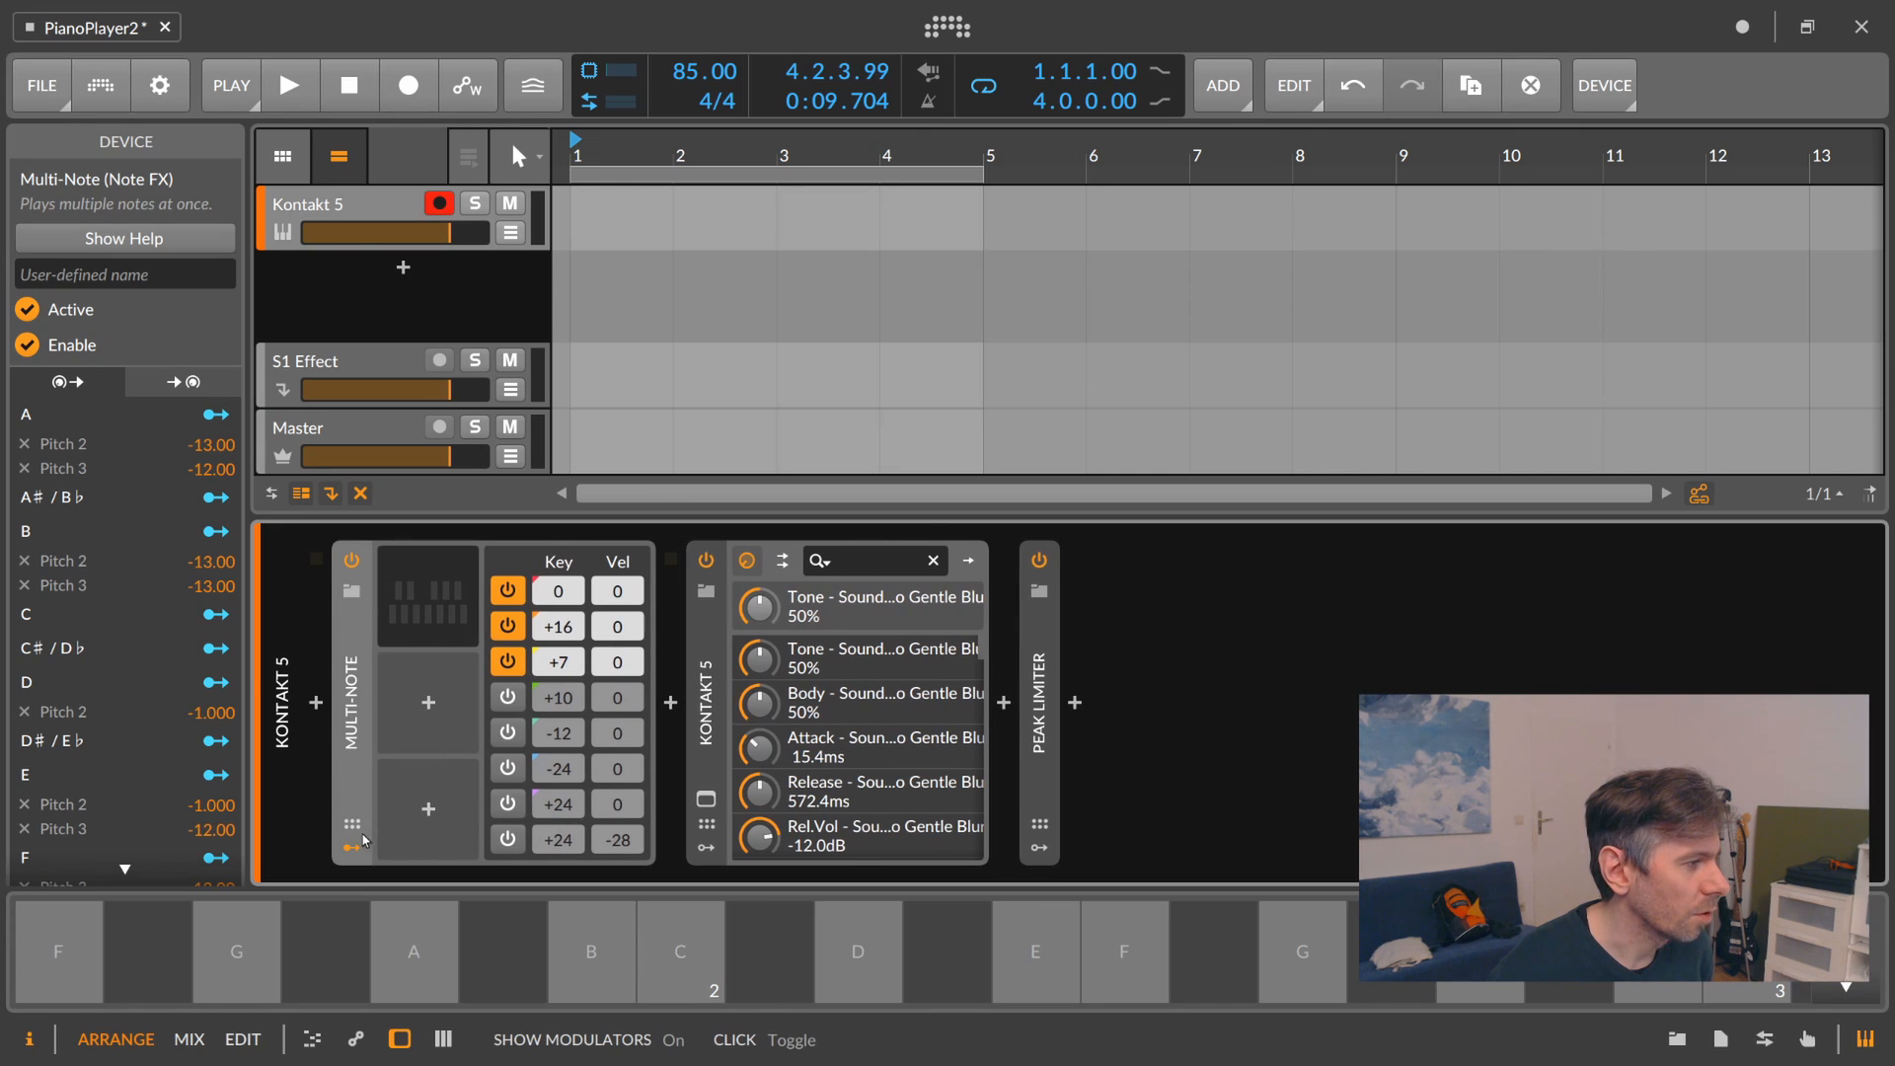
pyautogui.click(425, 602)
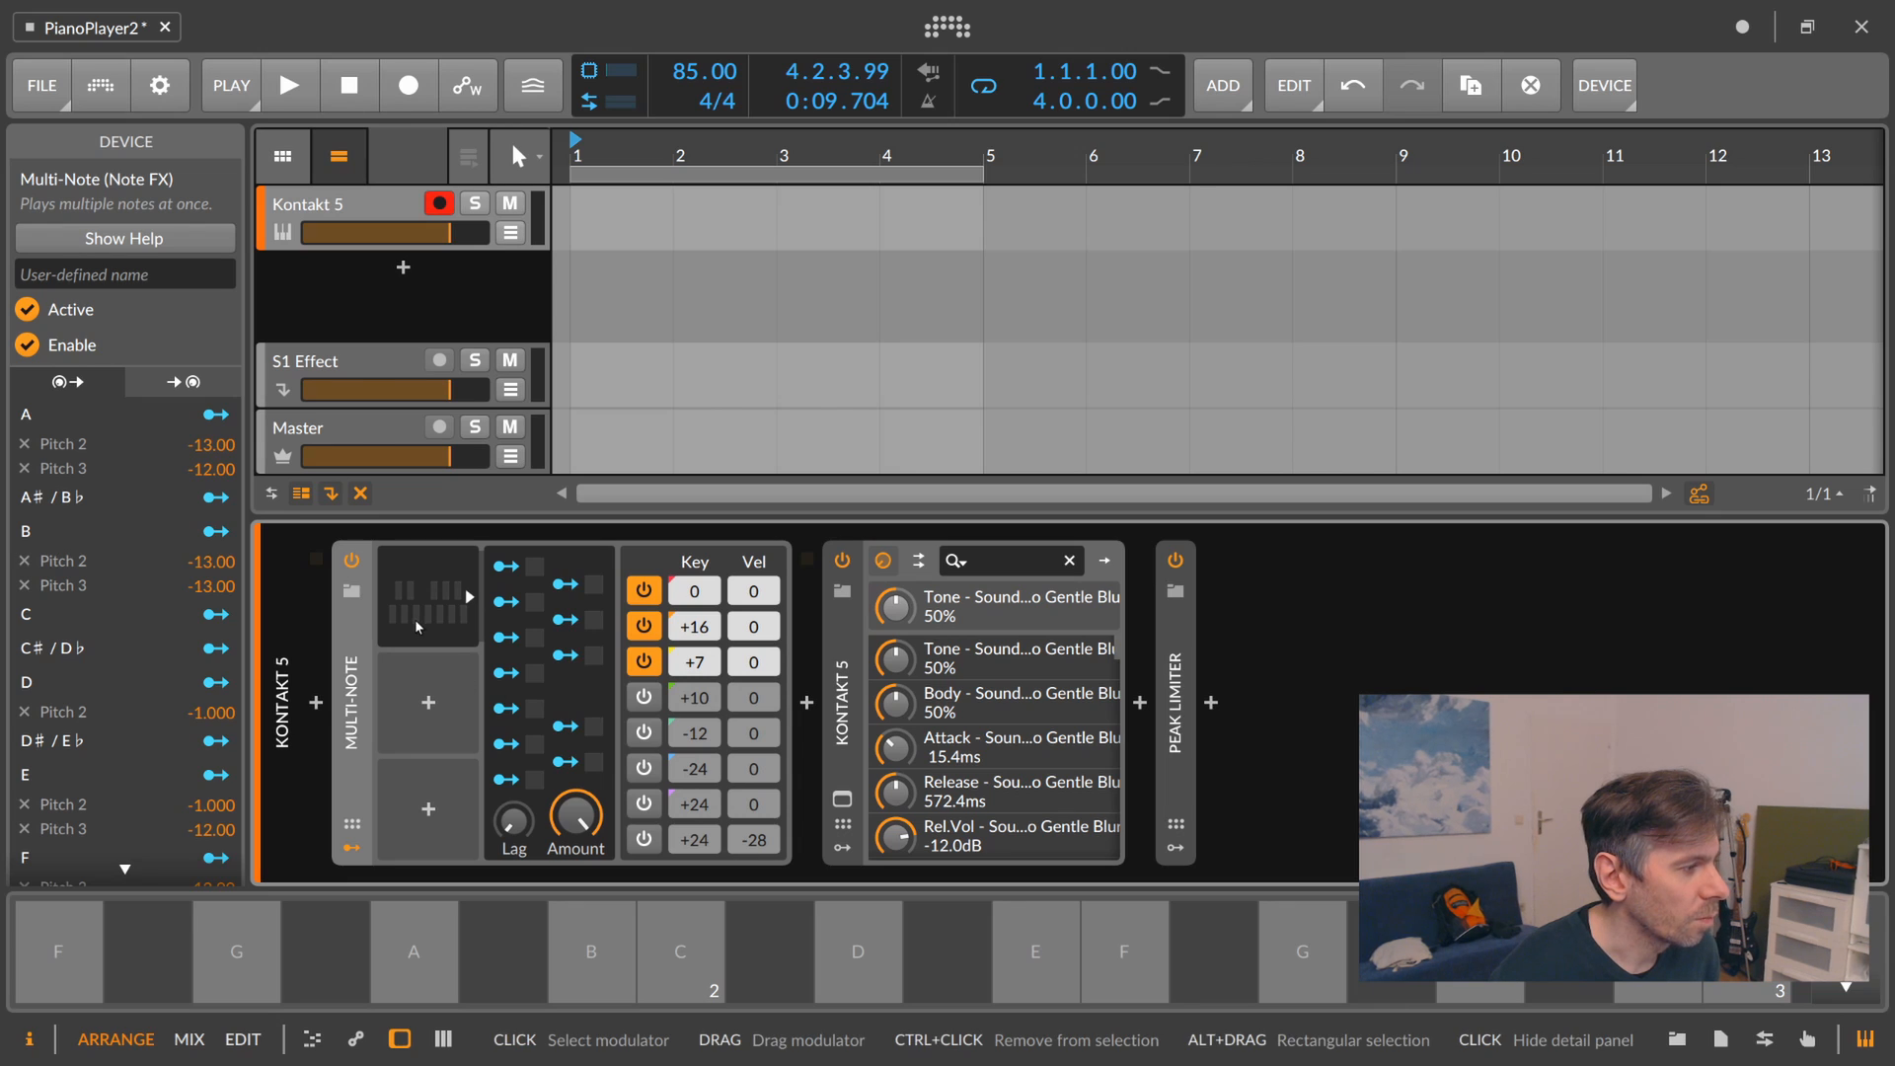
# Inspect the Kontakt 5 plug-in window, close it, and look at the Peak Limiter device.
pyautogui.click(844, 716)
pyautogui.click(842, 798)
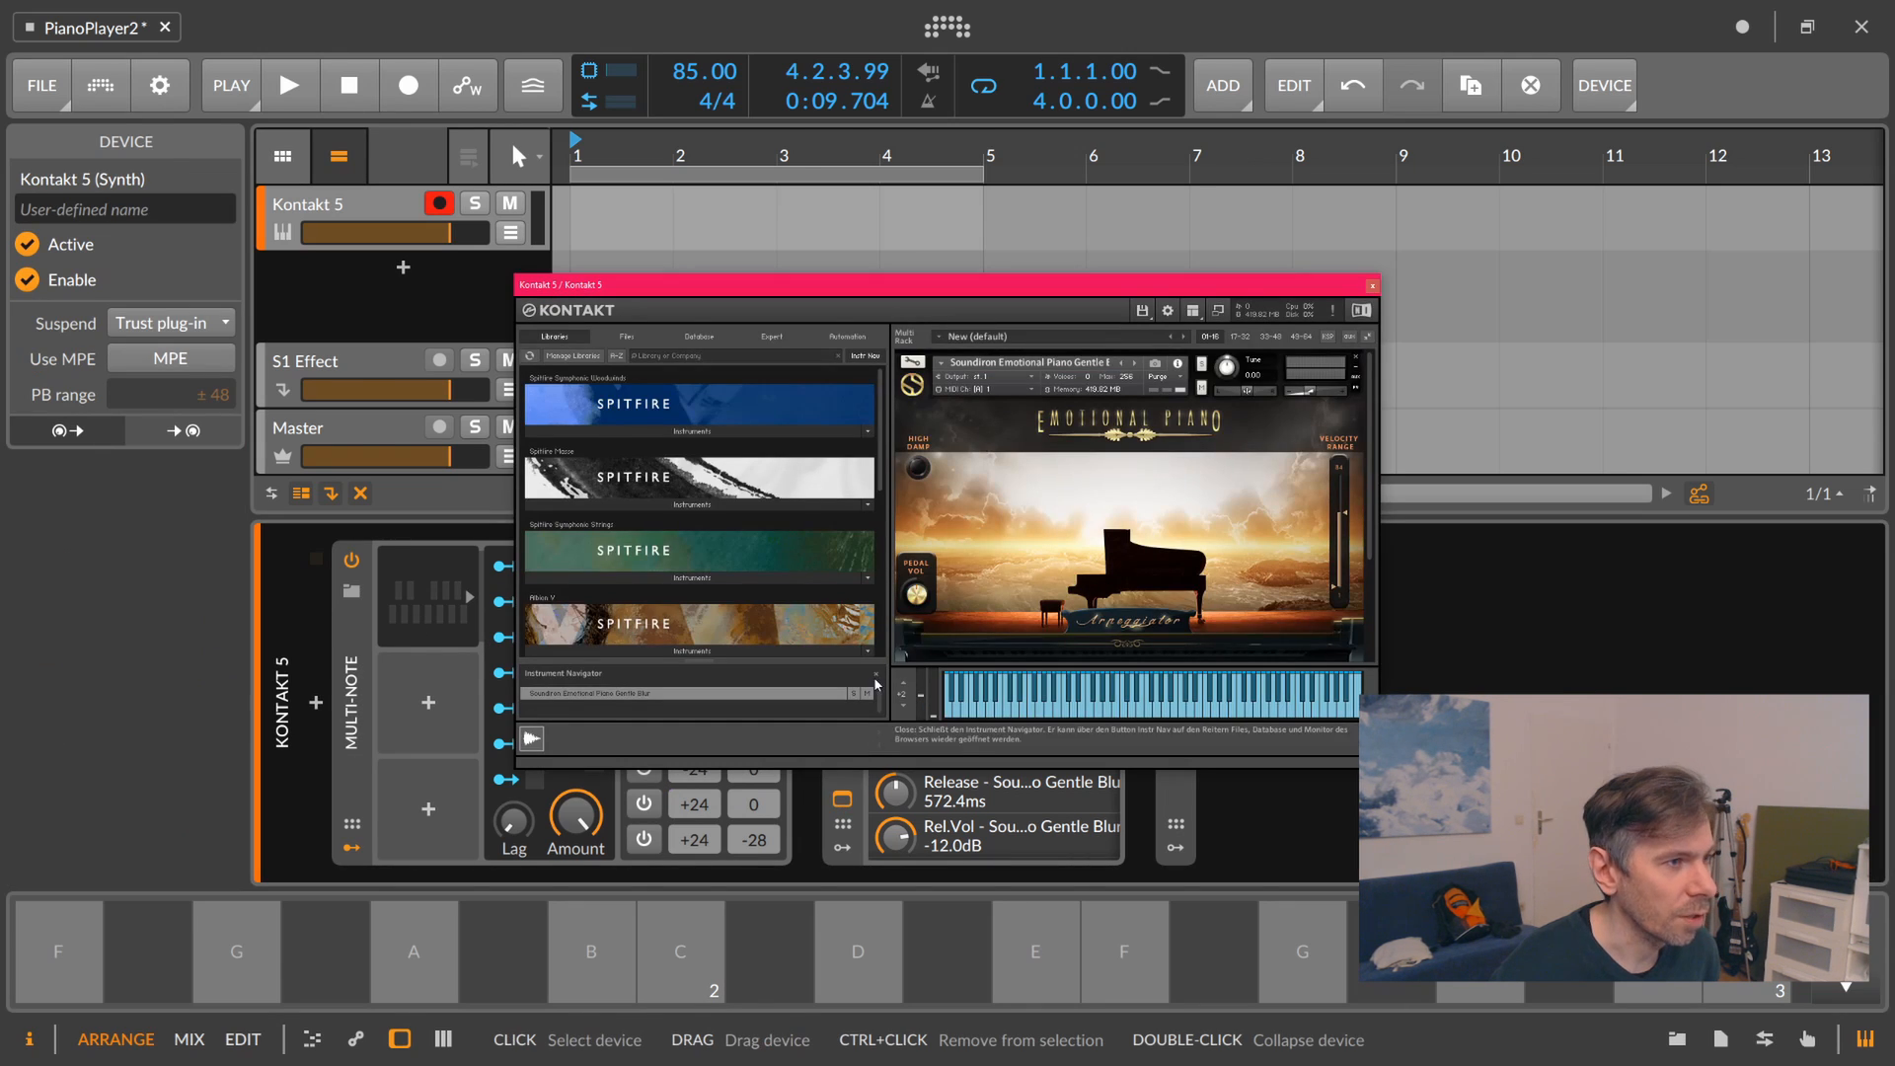
pyautogui.moveTo(952, 287); pyautogui.dragTo(1075, 259)
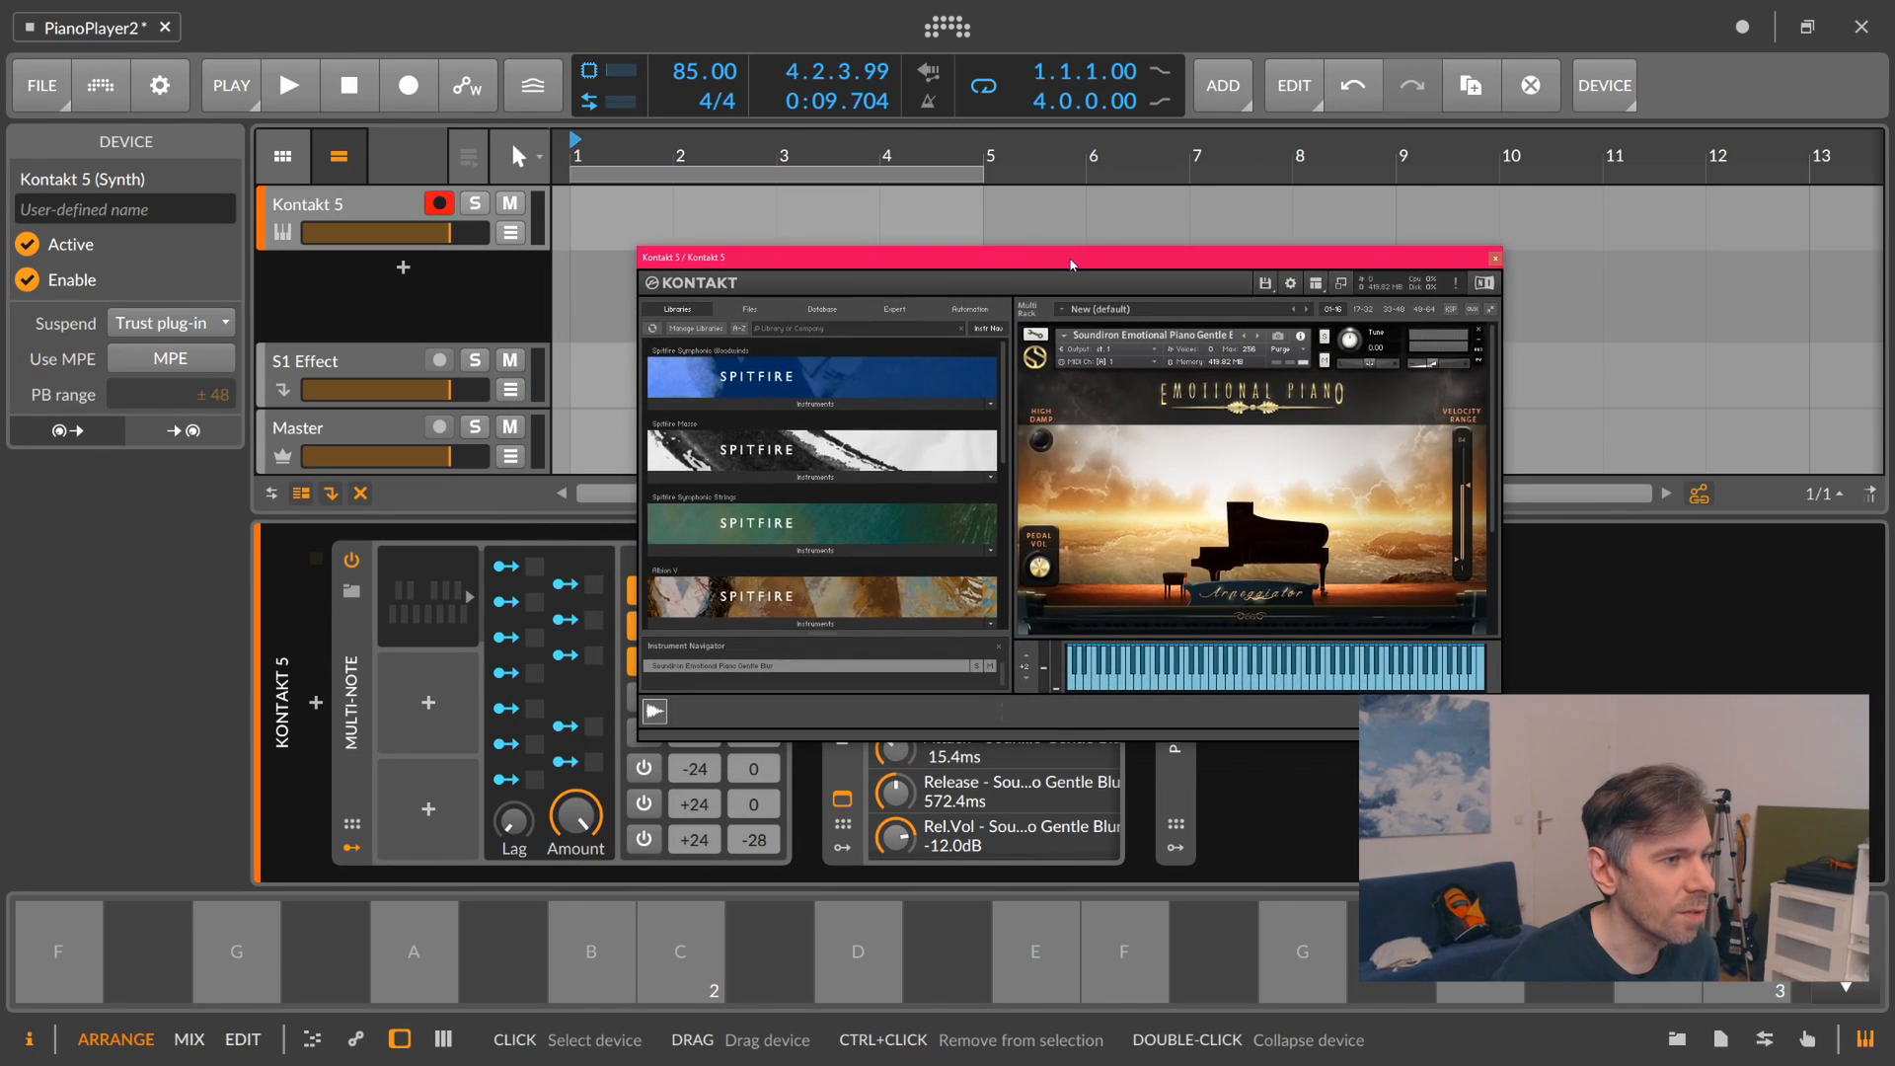
pyautogui.click(1495, 258)
pyautogui.click(1178, 681)
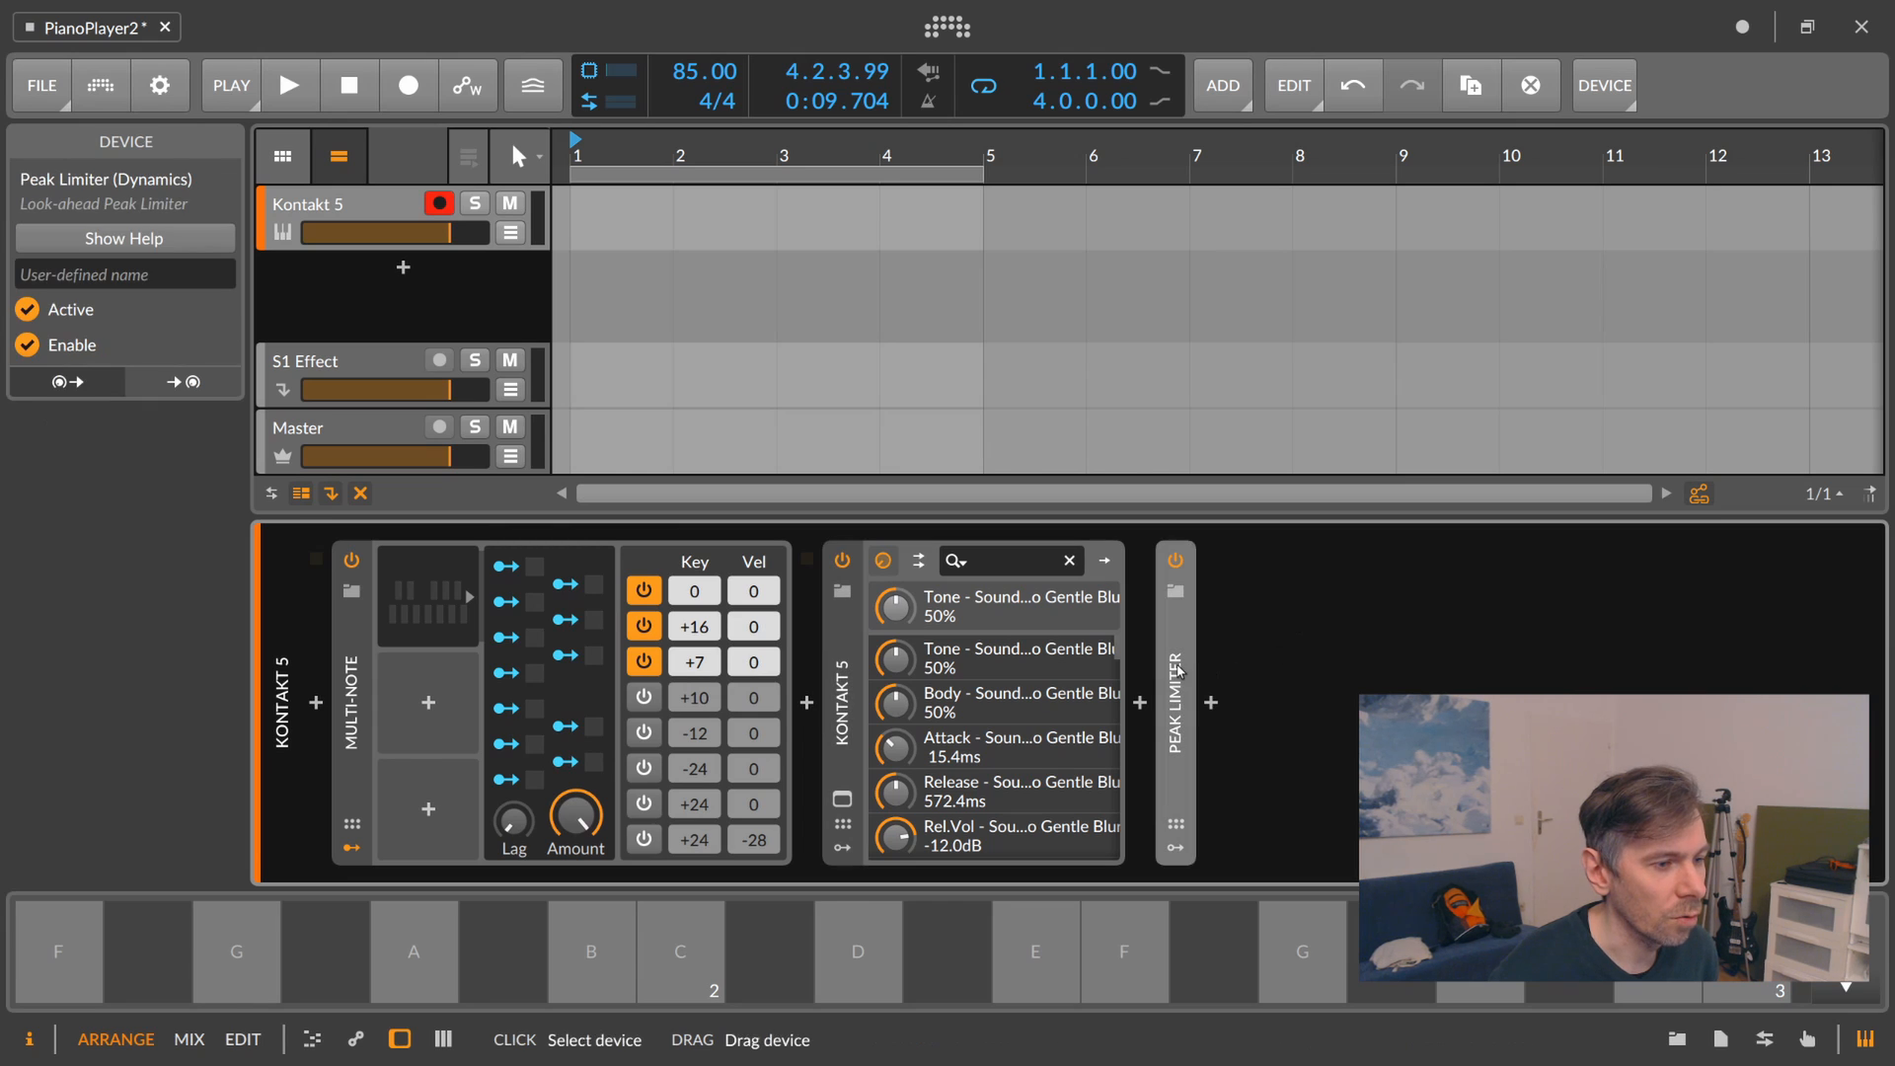
pyautogui.doubleClick(1180, 671)
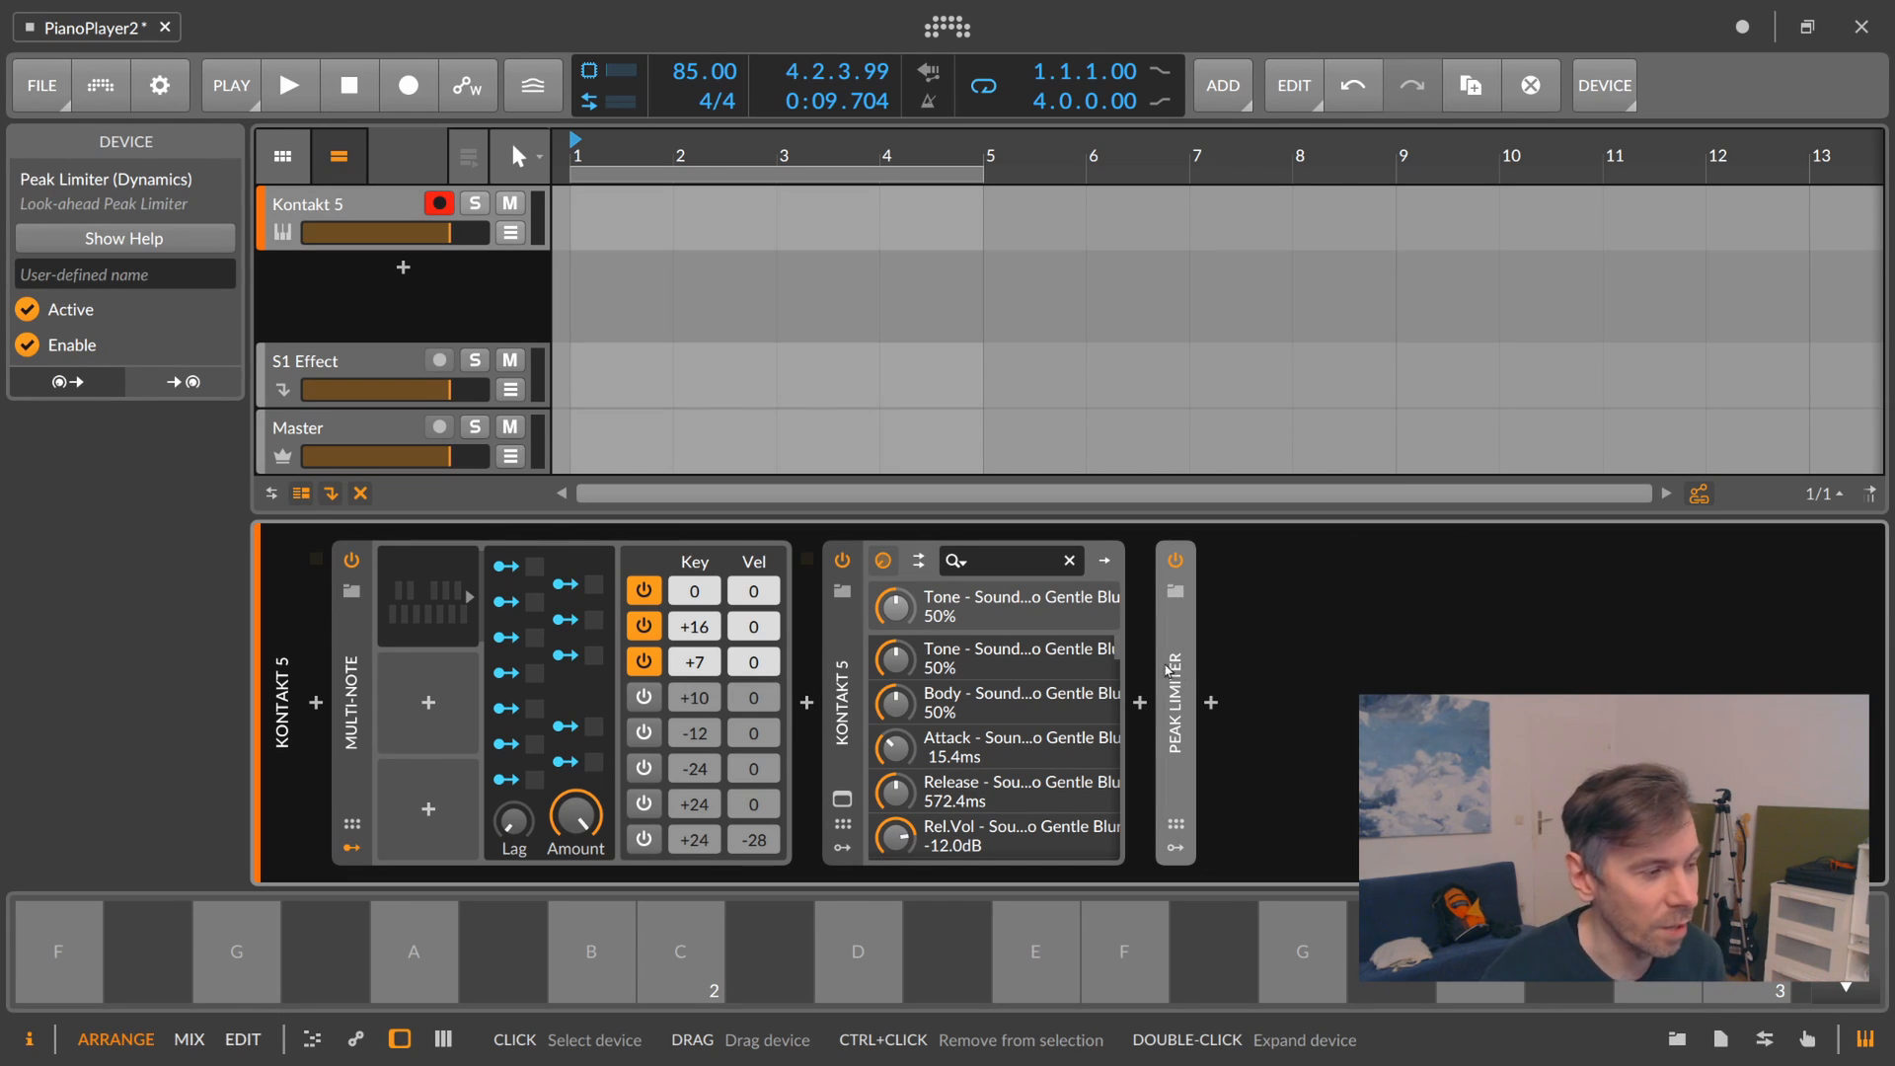
# Select the Pitch-12 modulator on Multi-Note and hide its details.
pyautogui.click(431, 595)
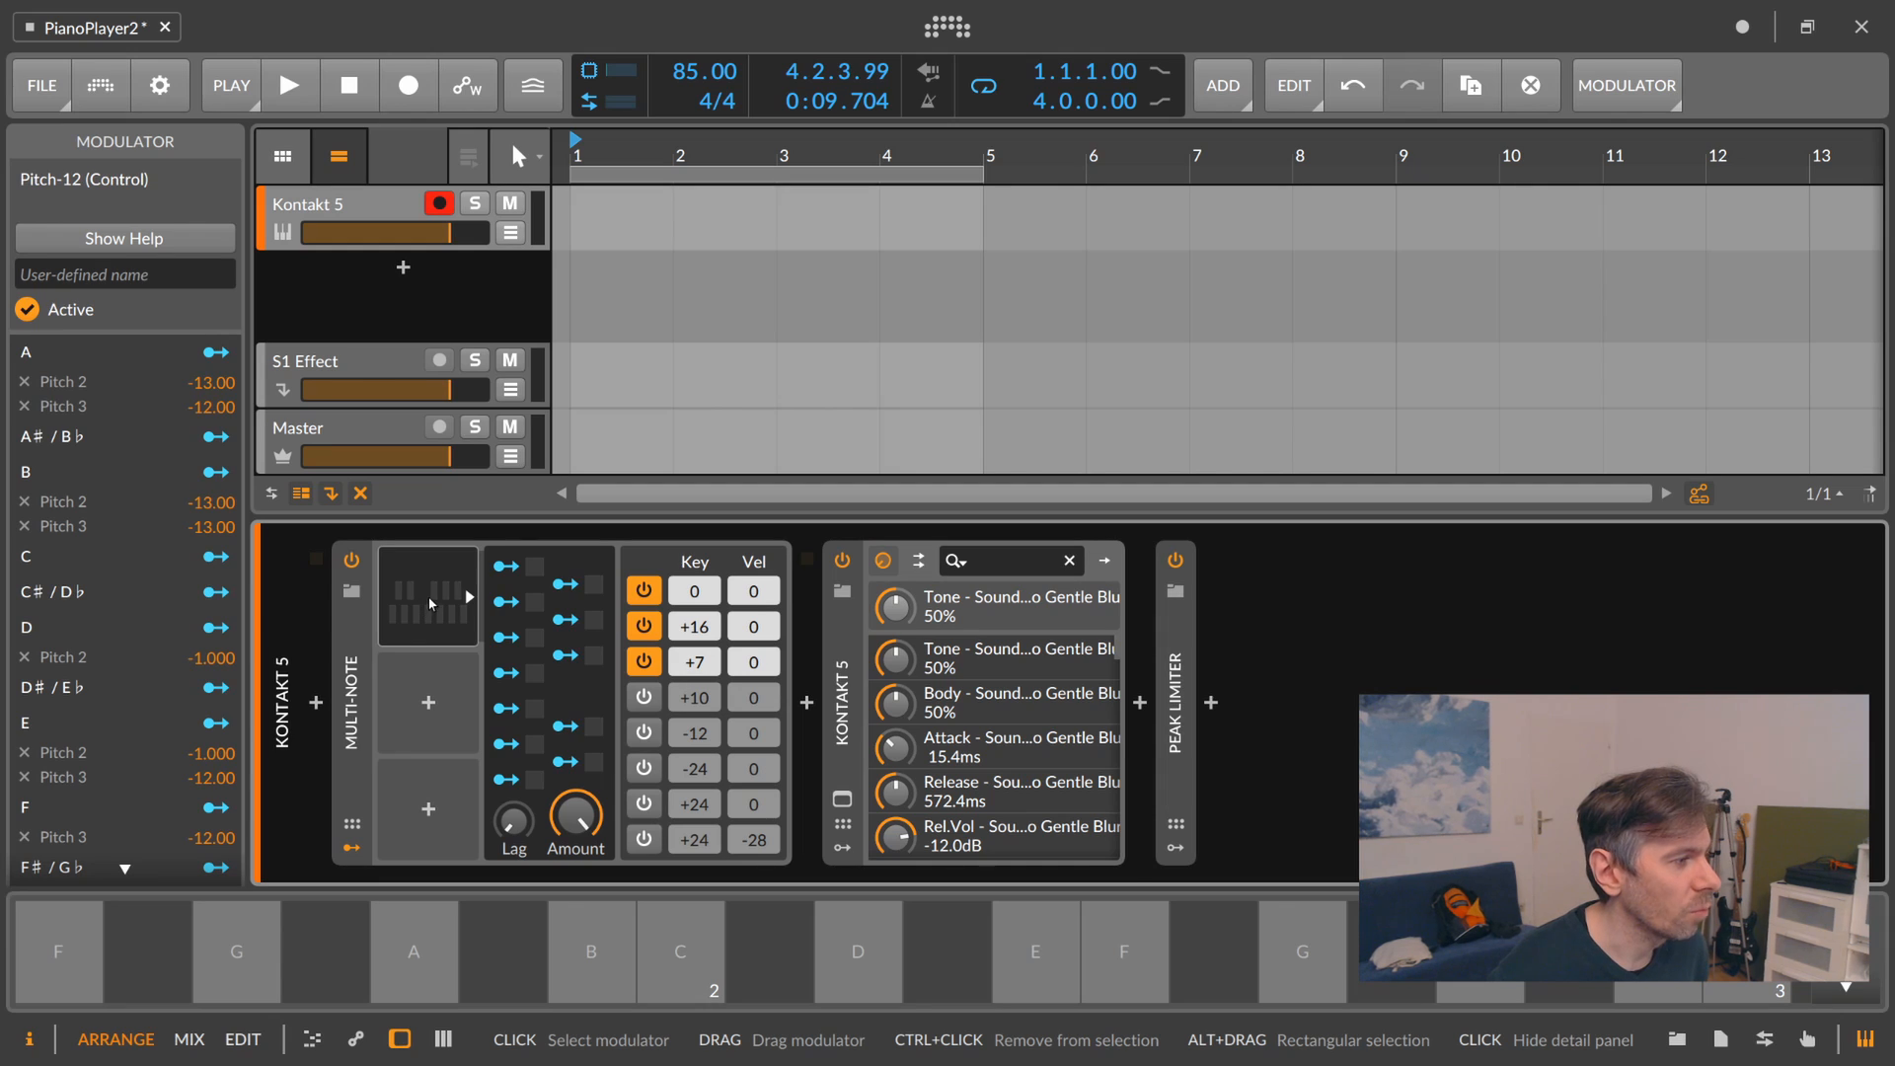
pyautogui.click(429, 605)
pyautogui.click(413, 612)
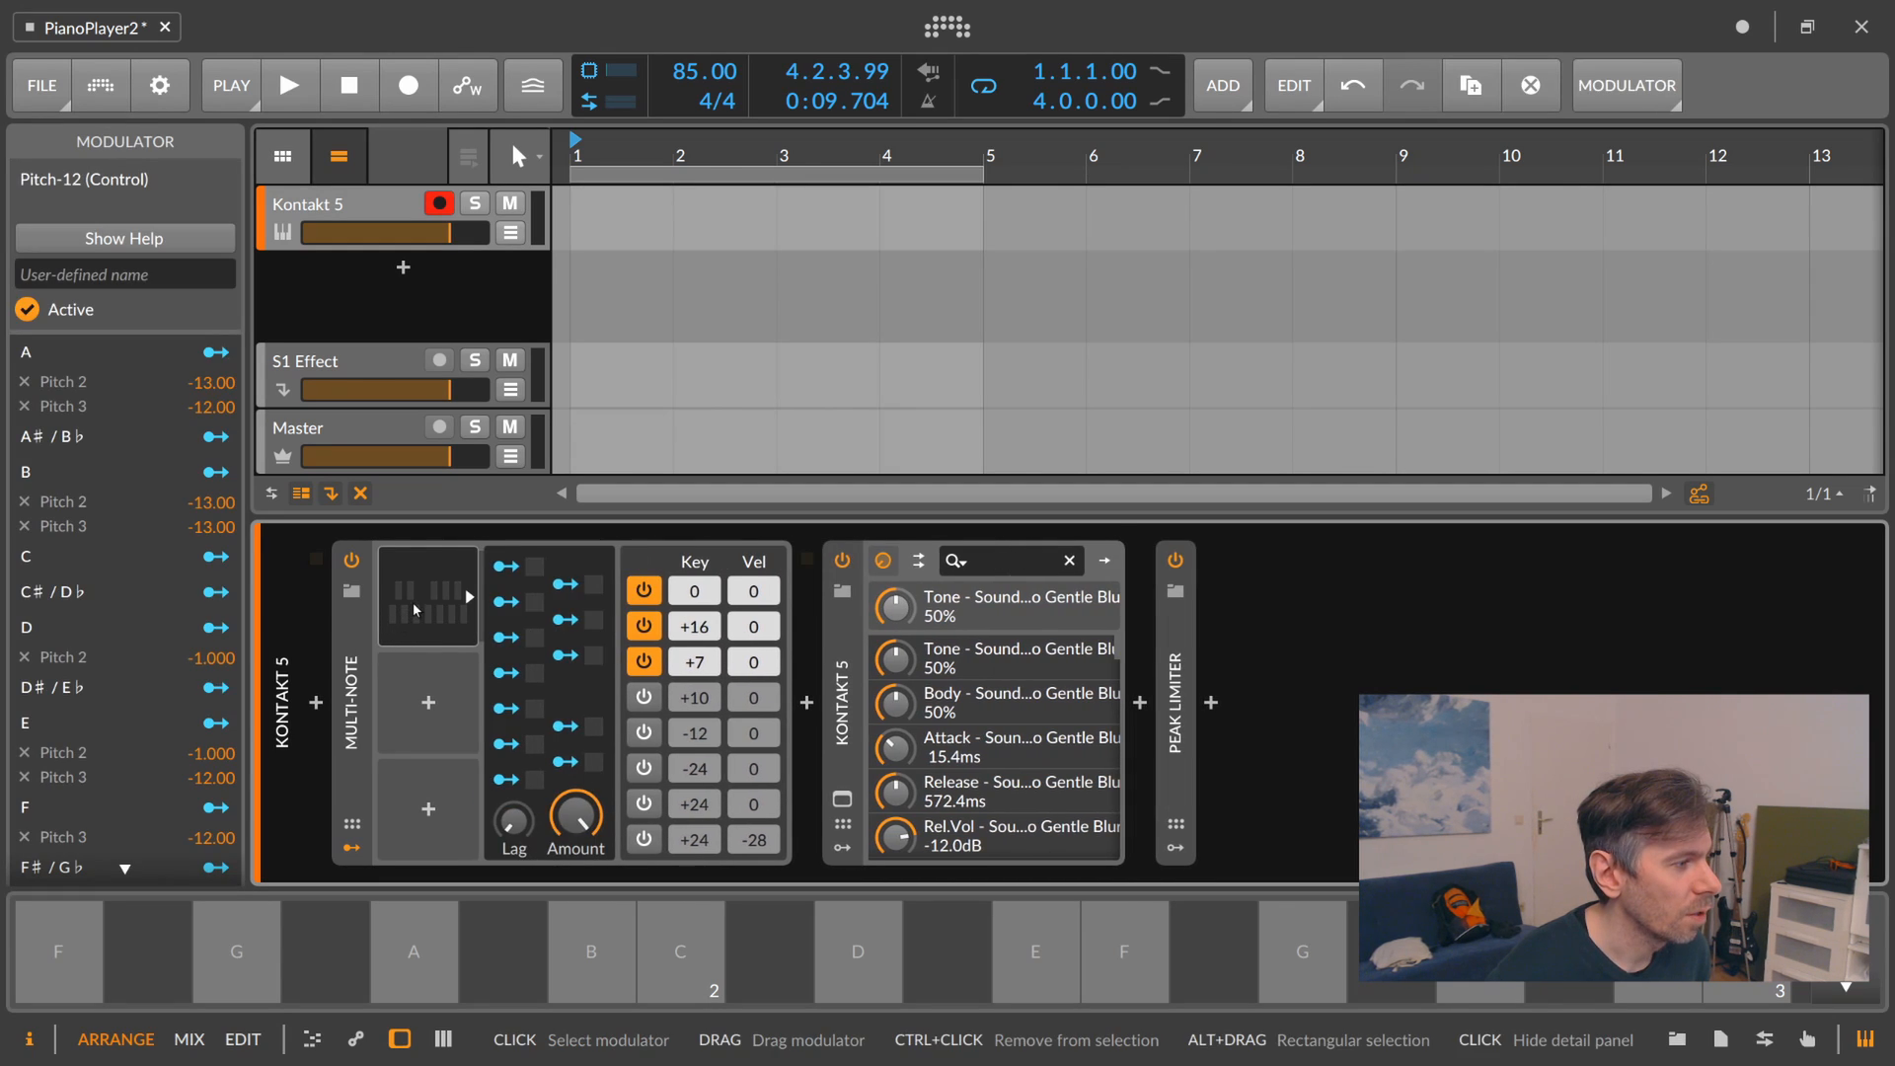
pyautogui.click(413, 611)
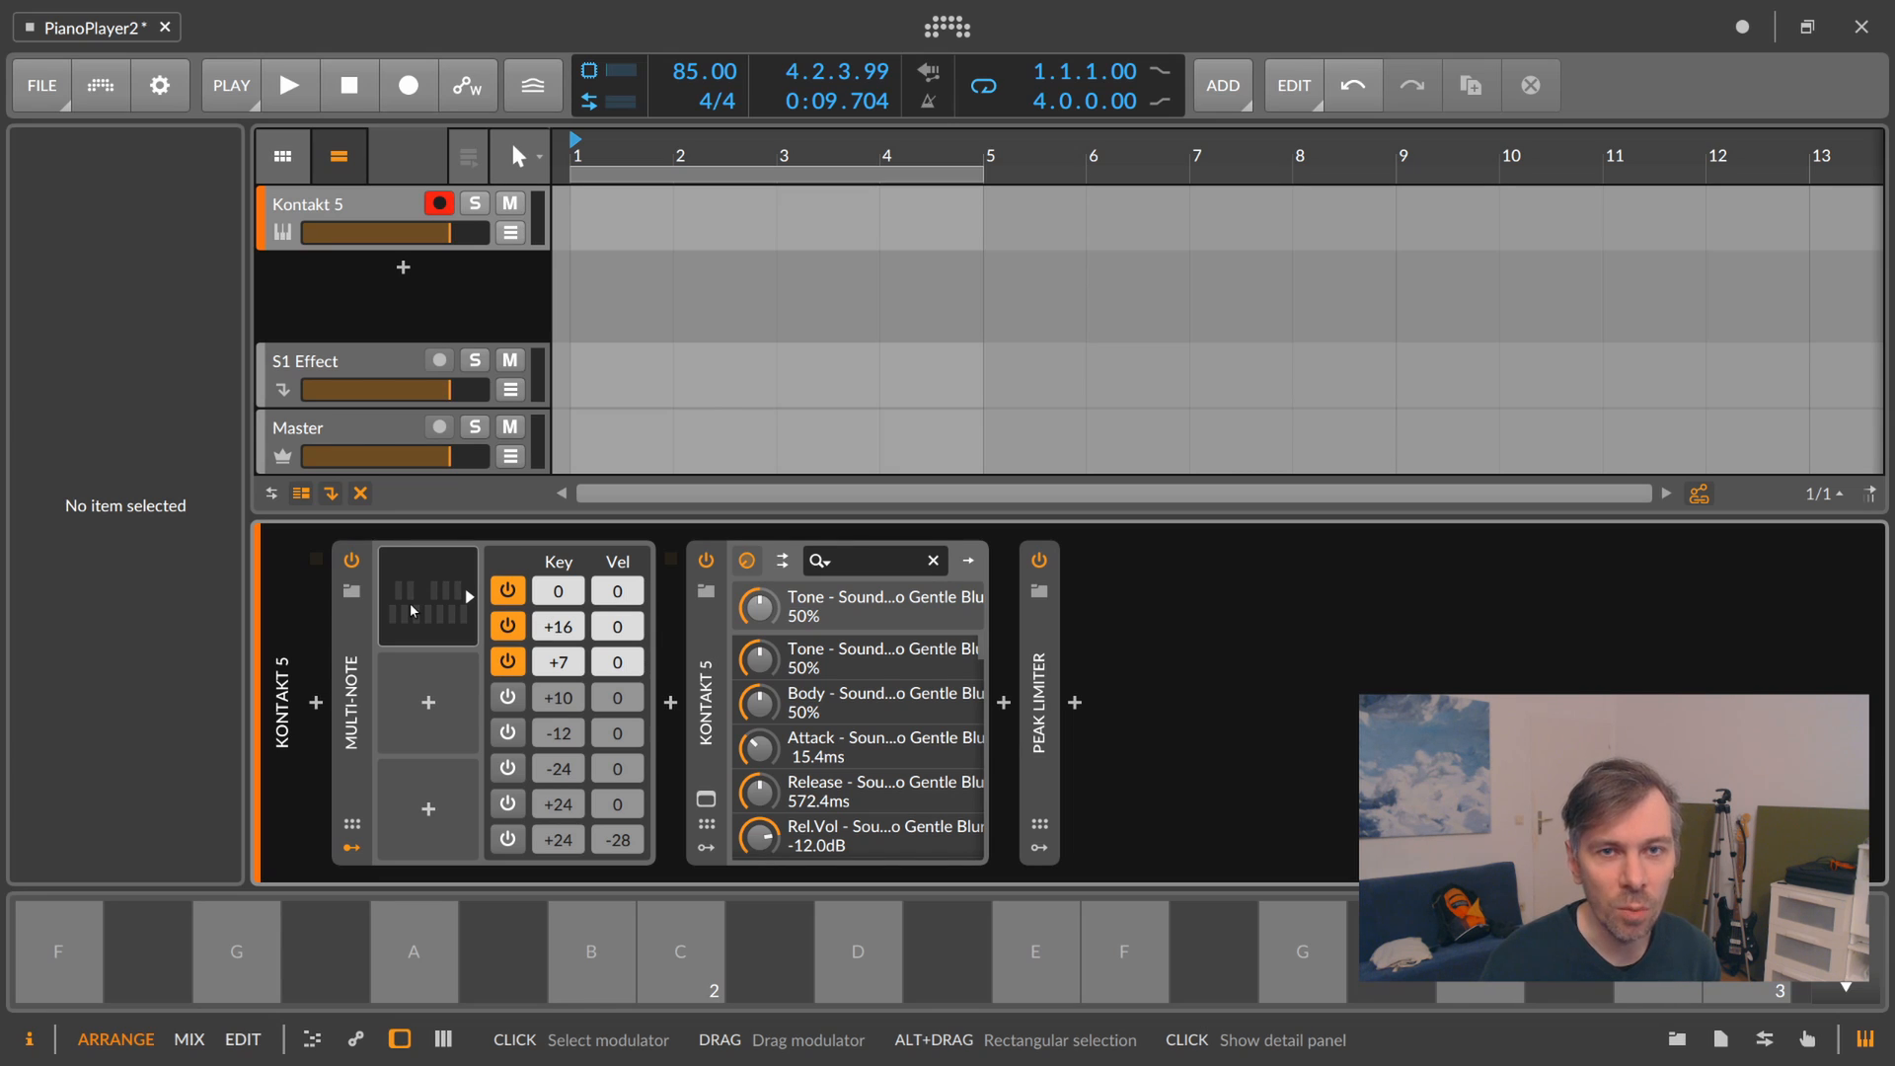
# Group the Multi-Note device into a Note FX Layer and show the container's modulator slots.
pyautogui.click(356, 651)
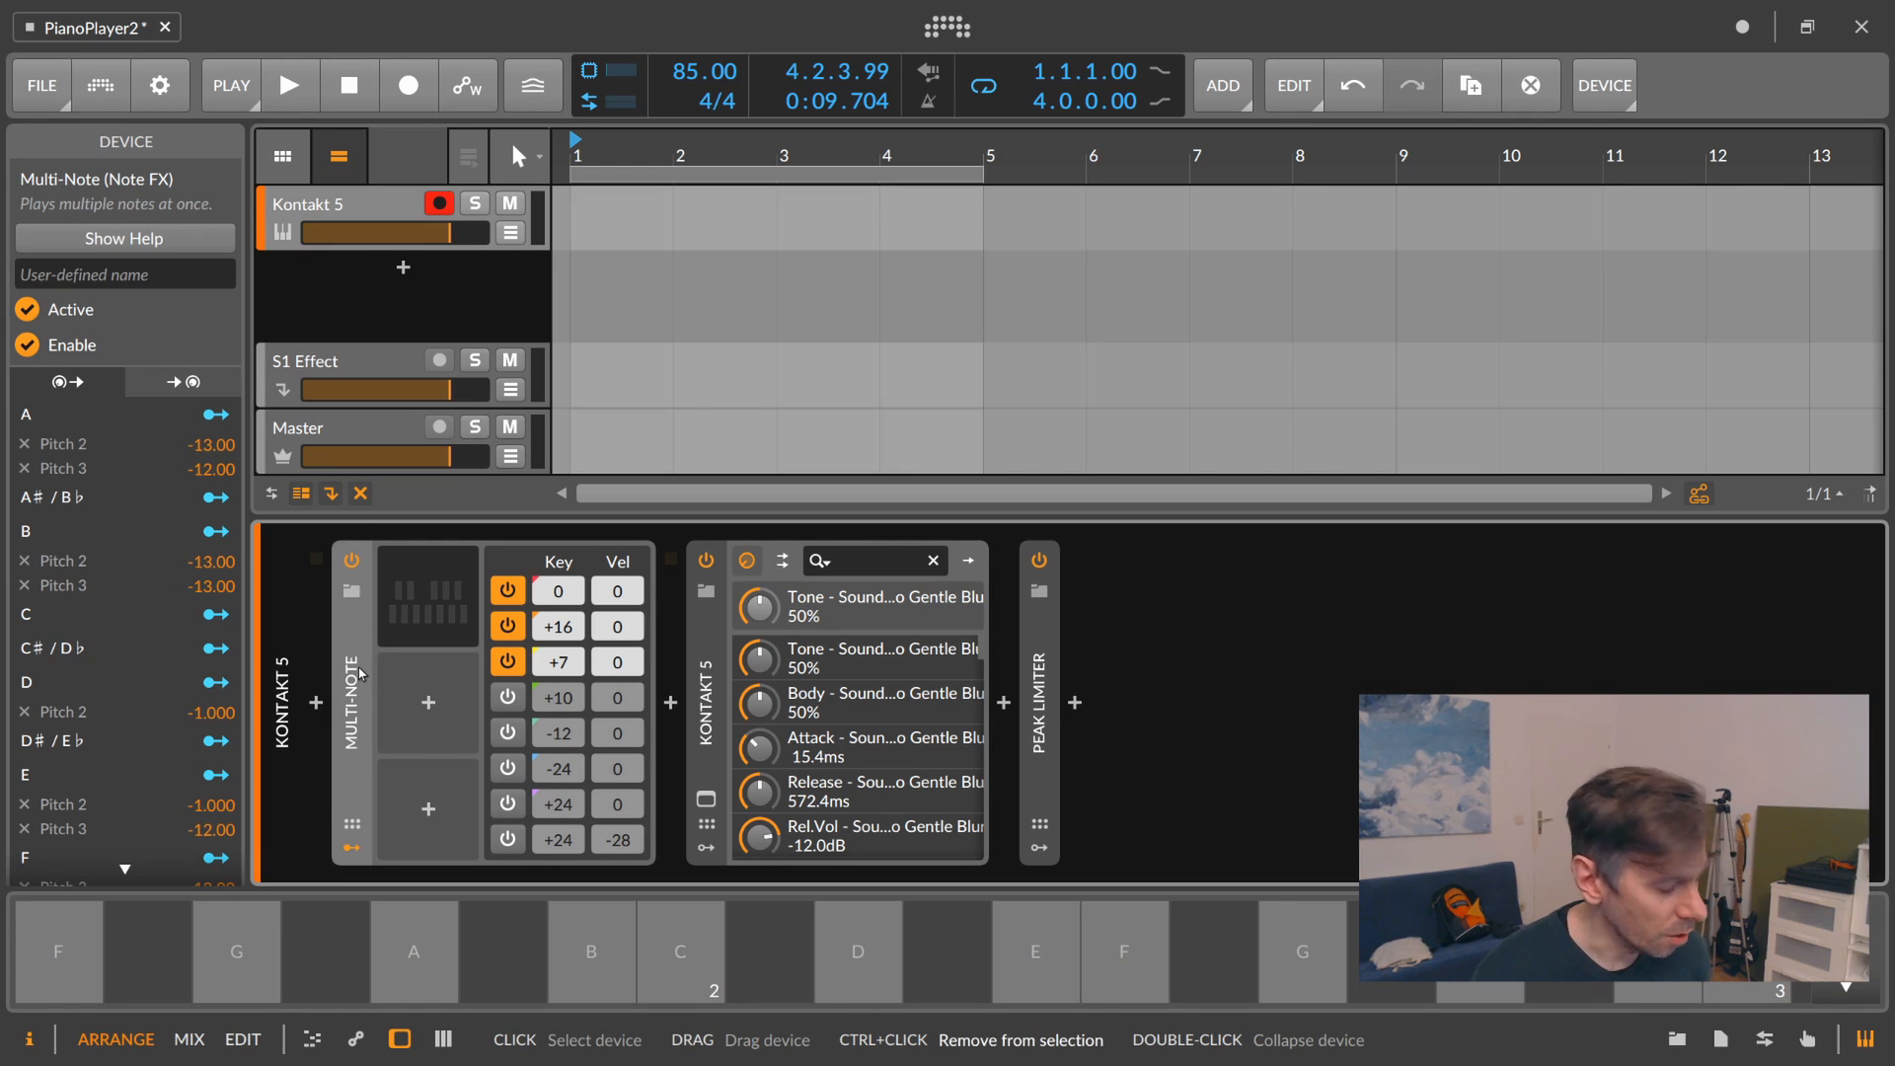
pyautogui.hotkey('ctrl', 'g')
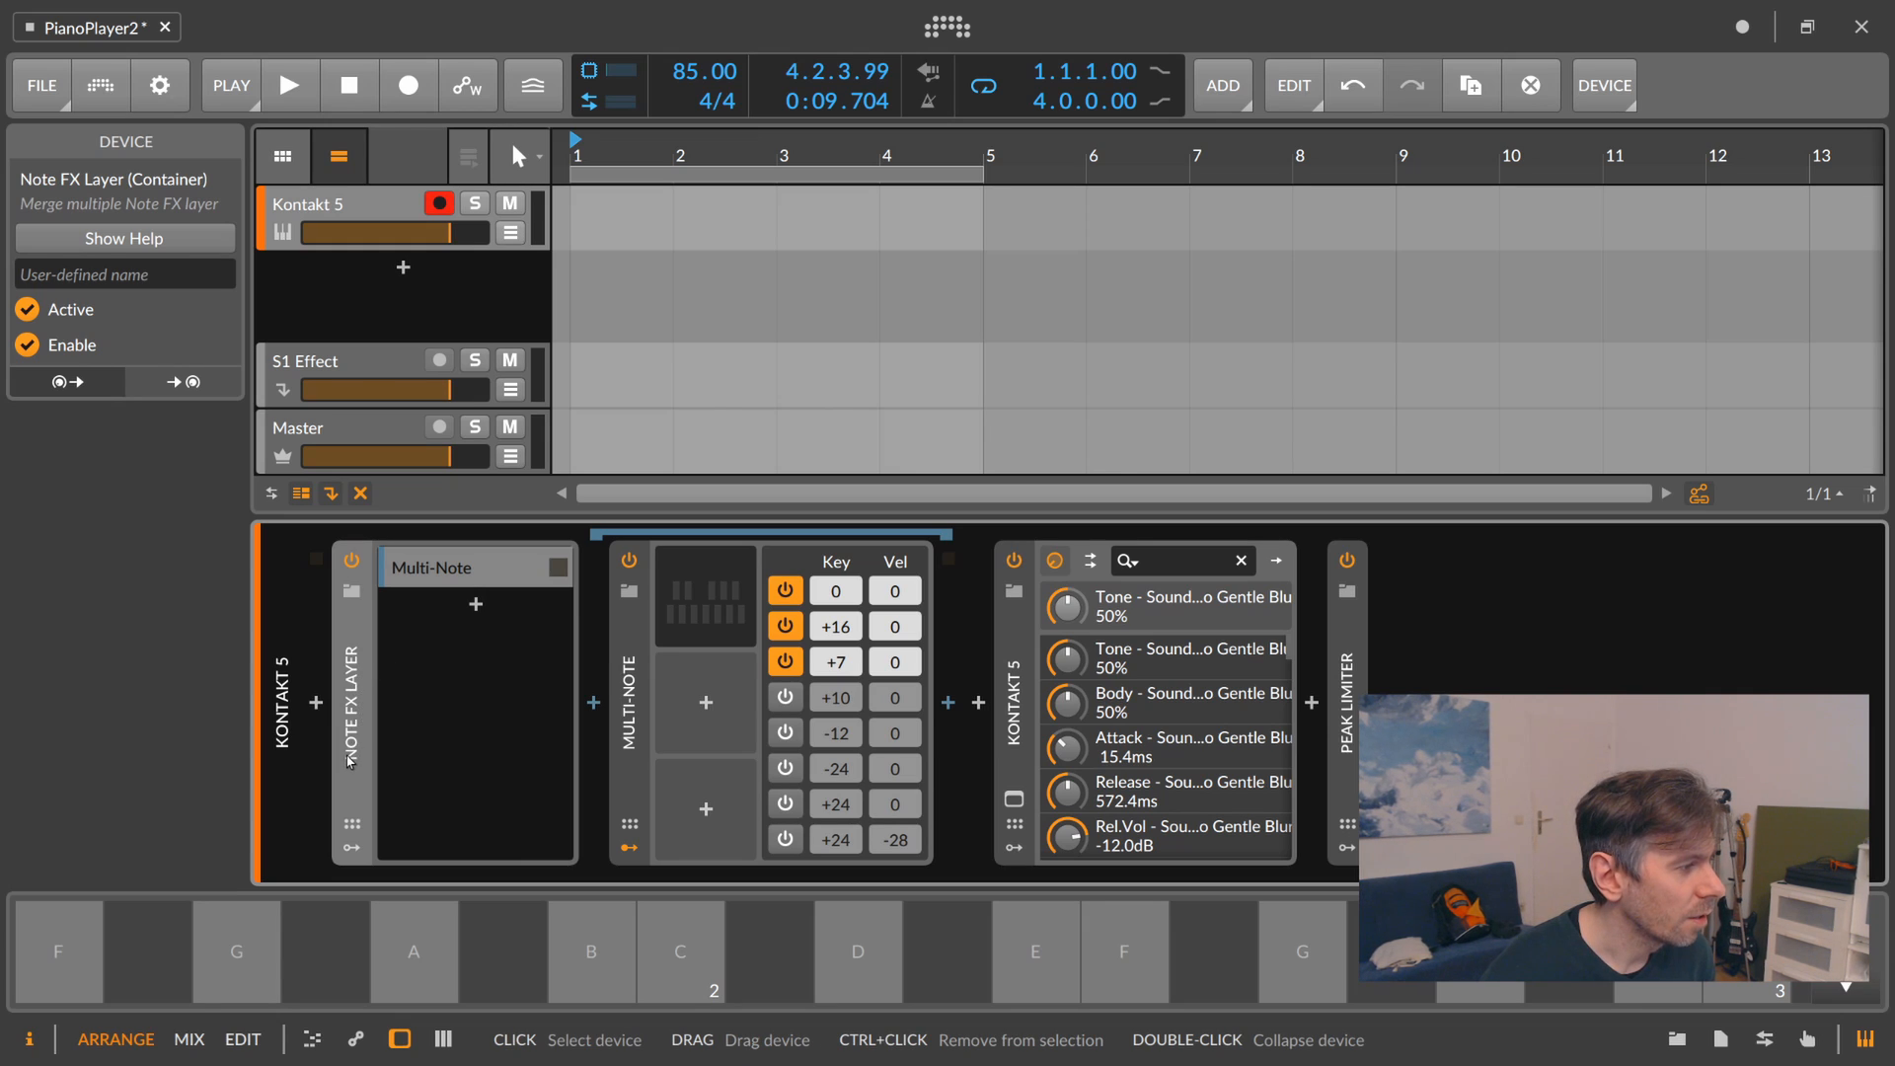
pyautogui.click(421, 636)
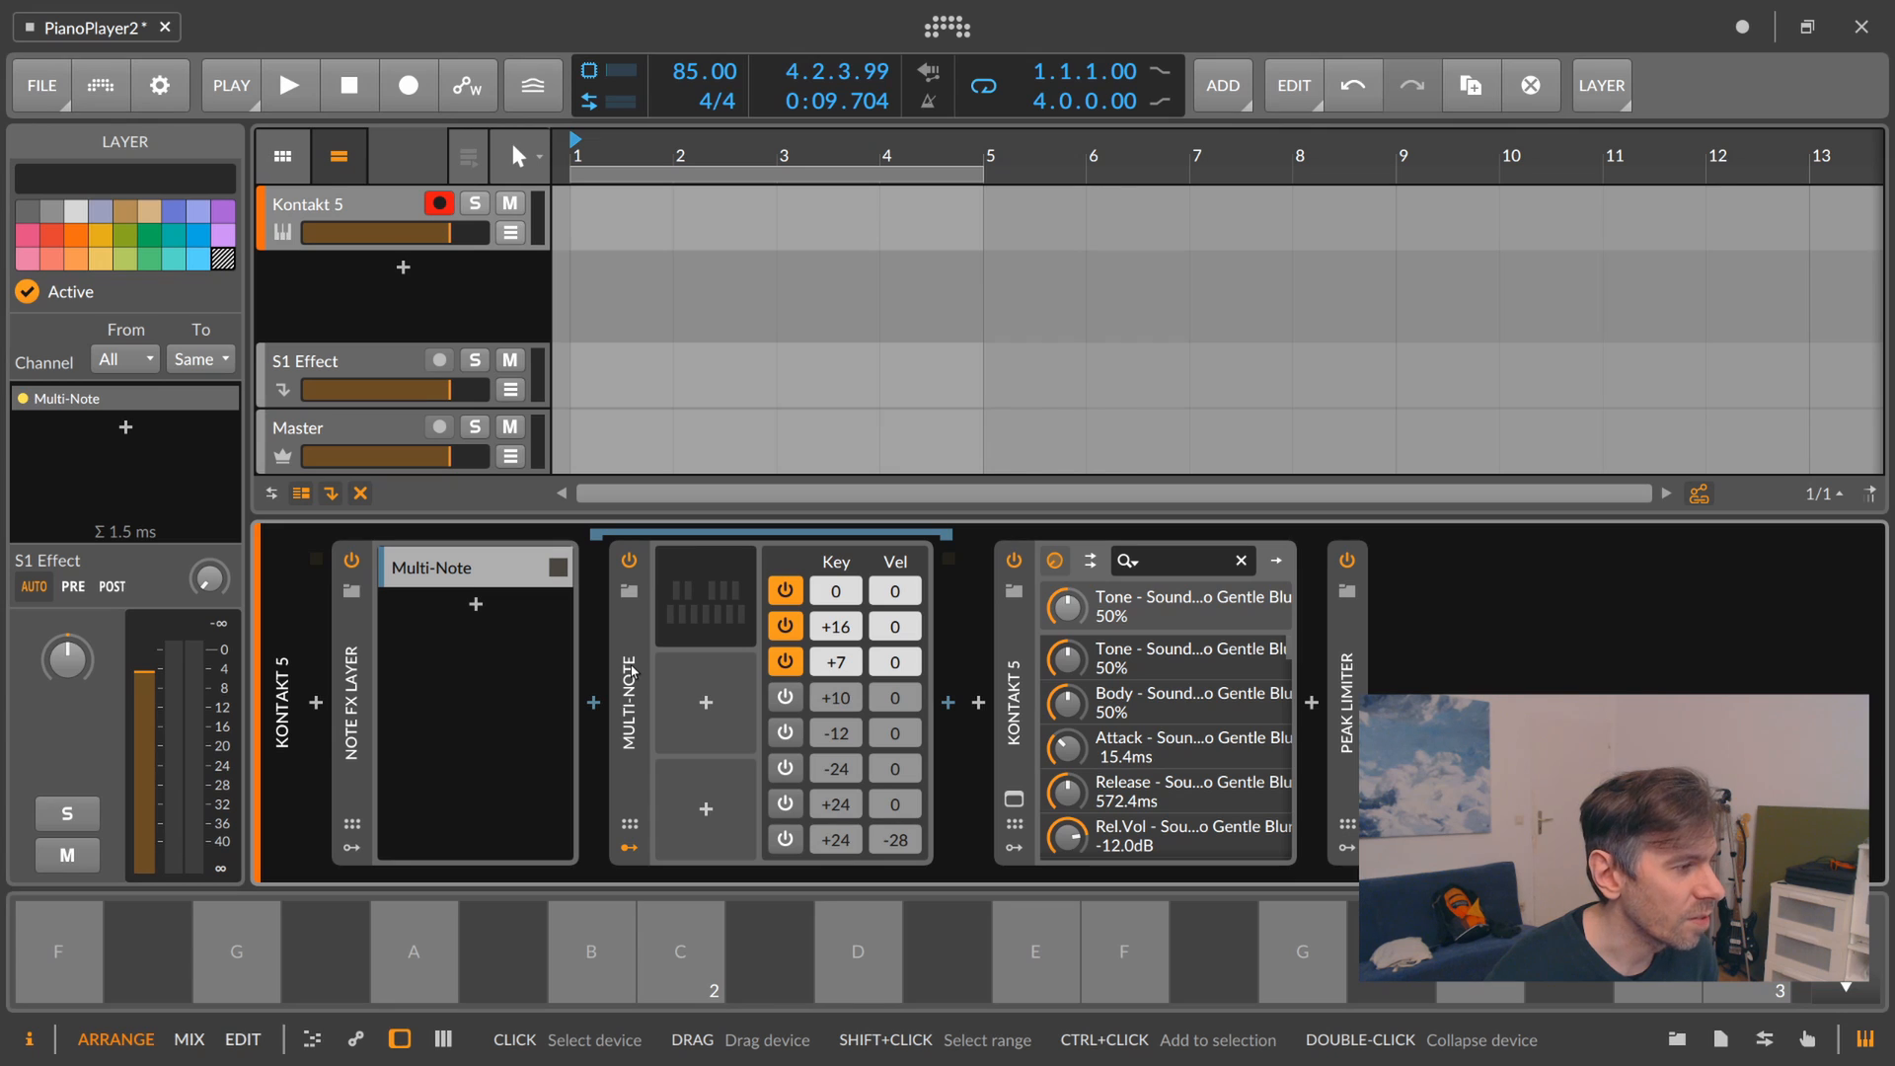
pyautogui.click(352, 848)
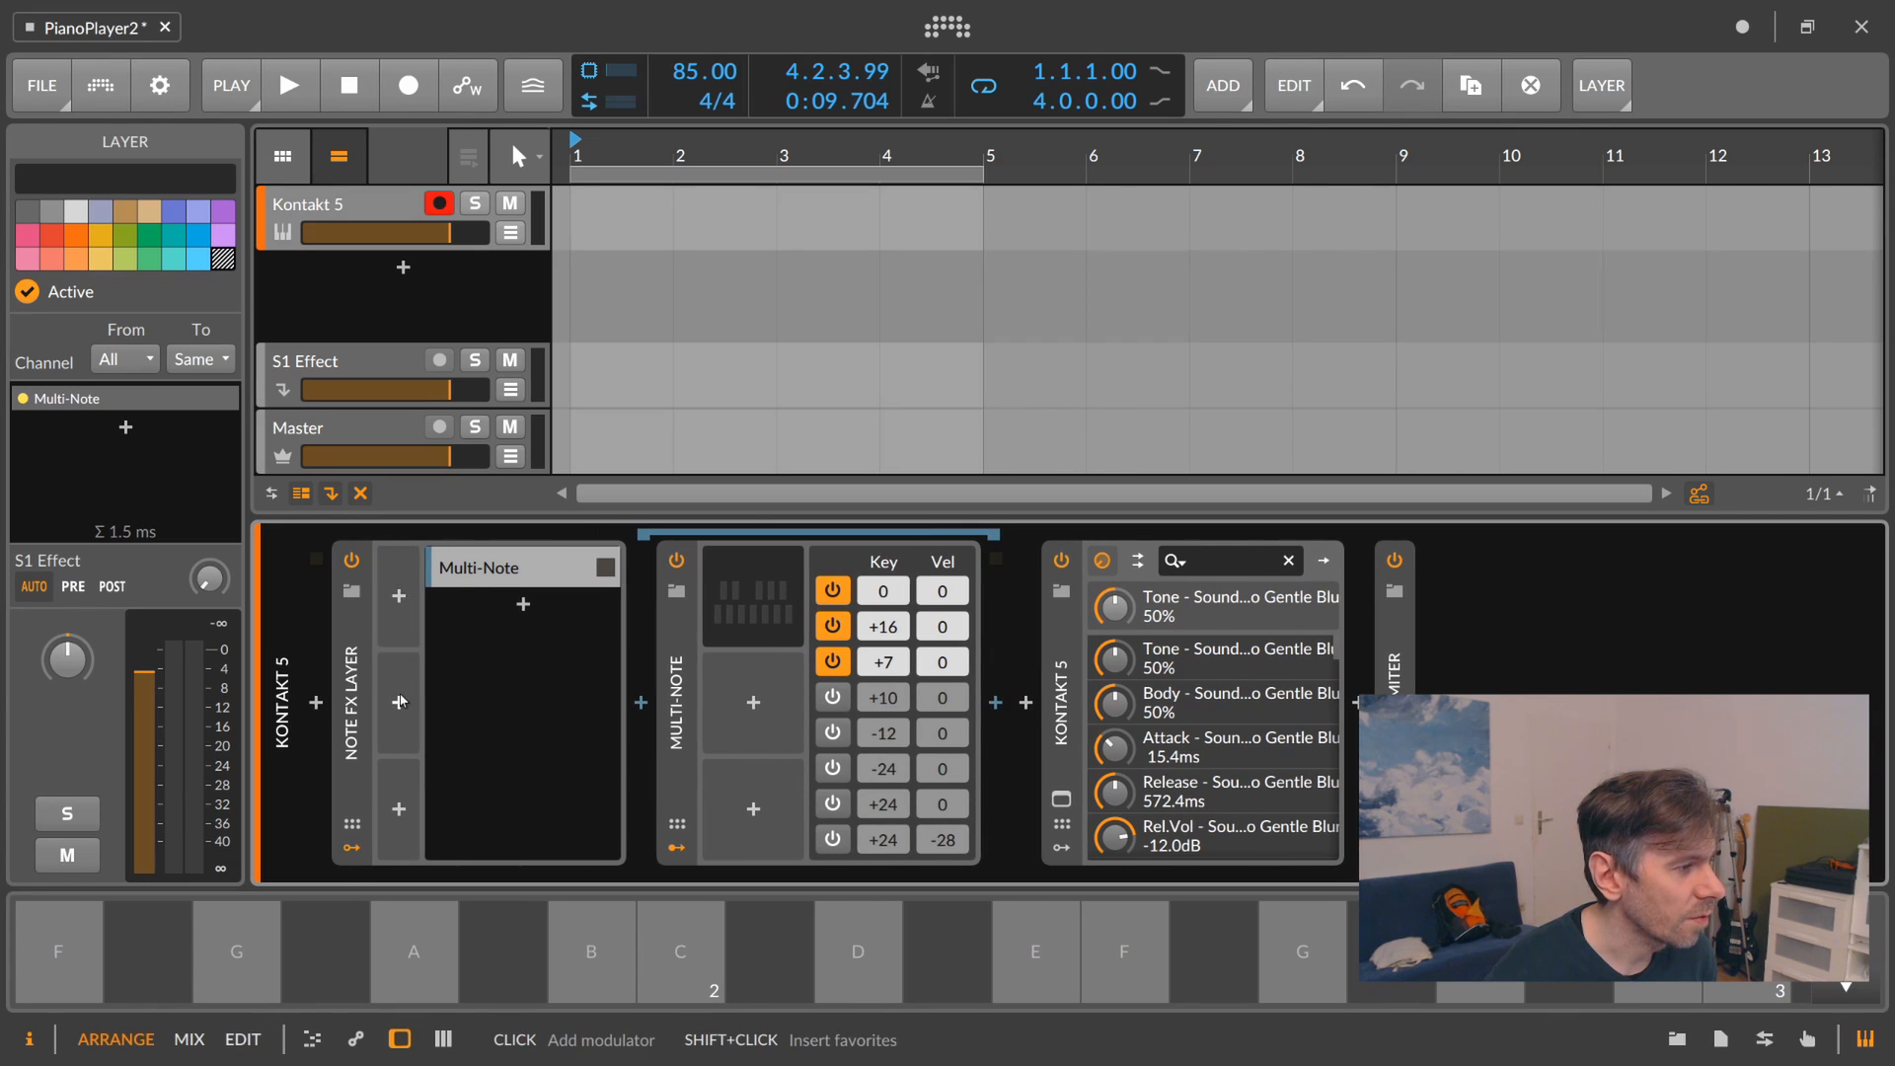
# Move the Pitch-12 modulator from Multi-Note to the first modulator slot of the Note FX Layer.
pyautogui.click(742, 590)
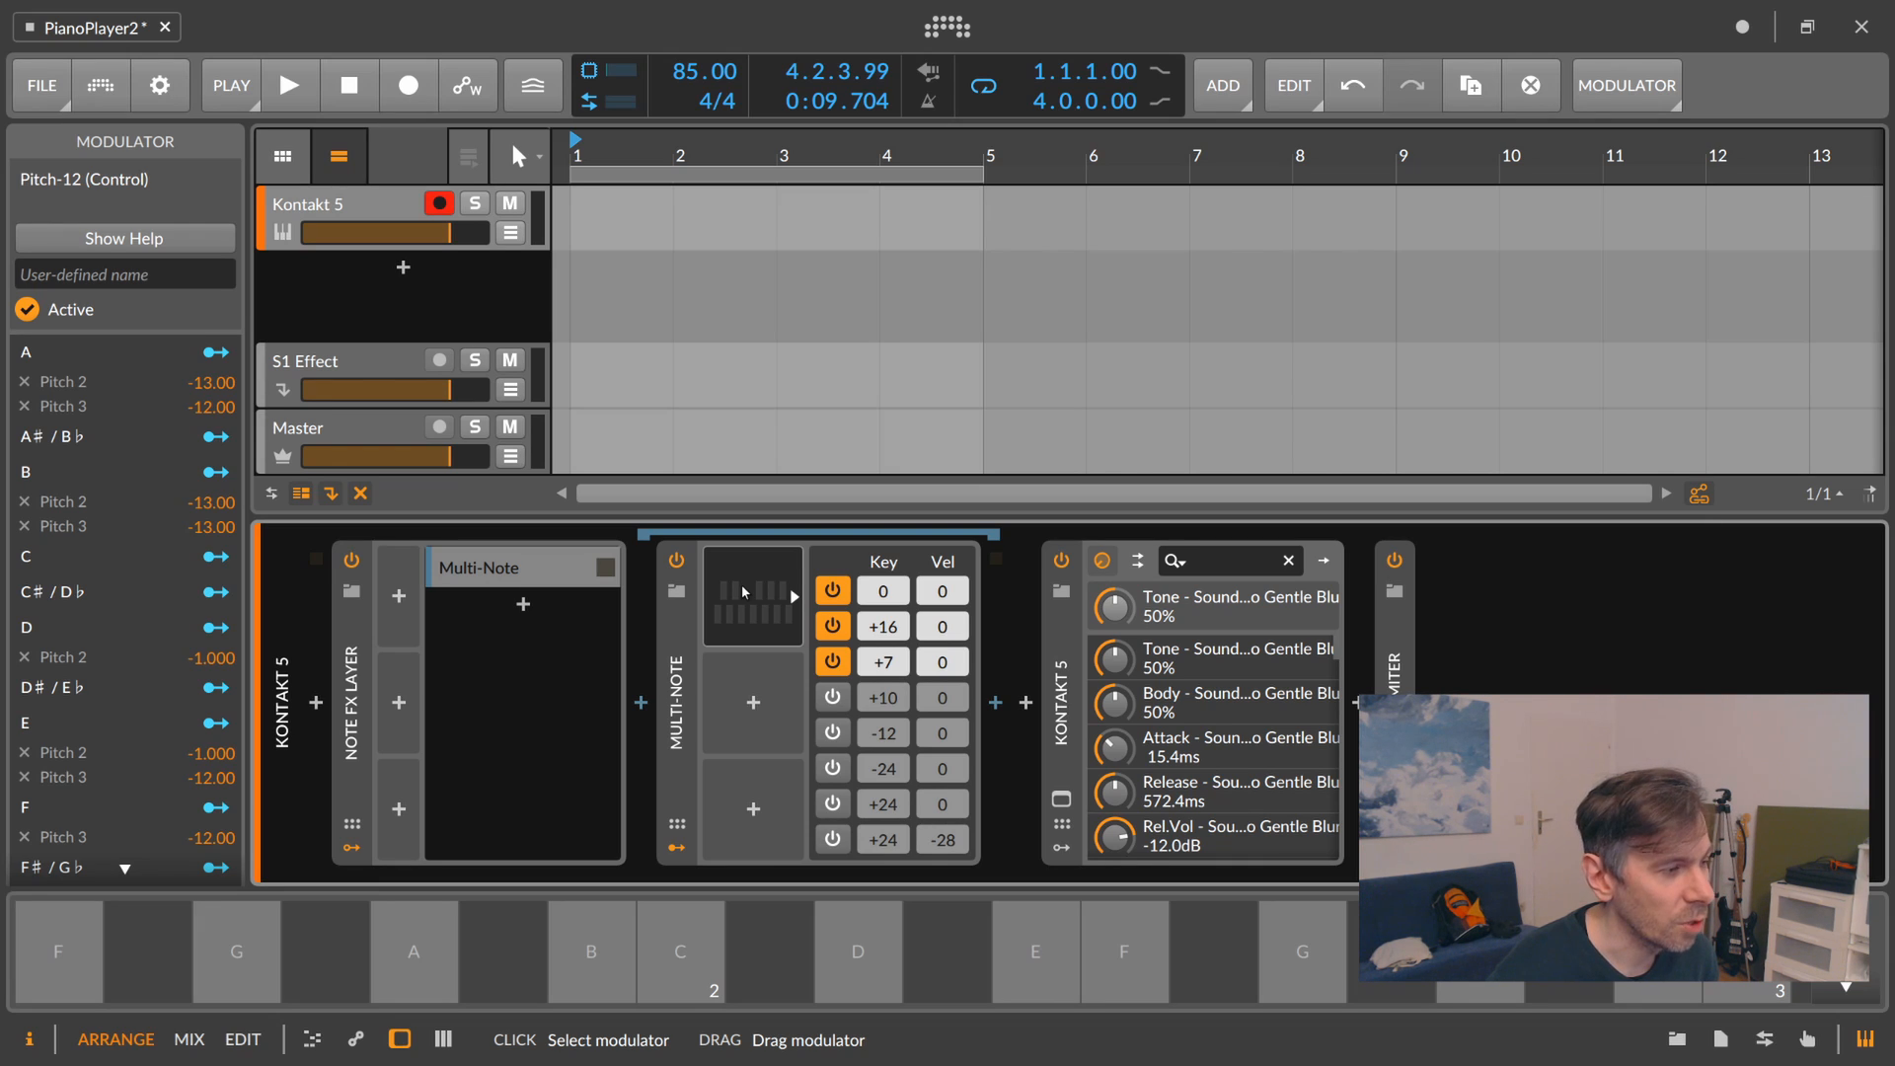
pyautogui.moveTo(742, 584); pyautogui.dragTo(400, 607)
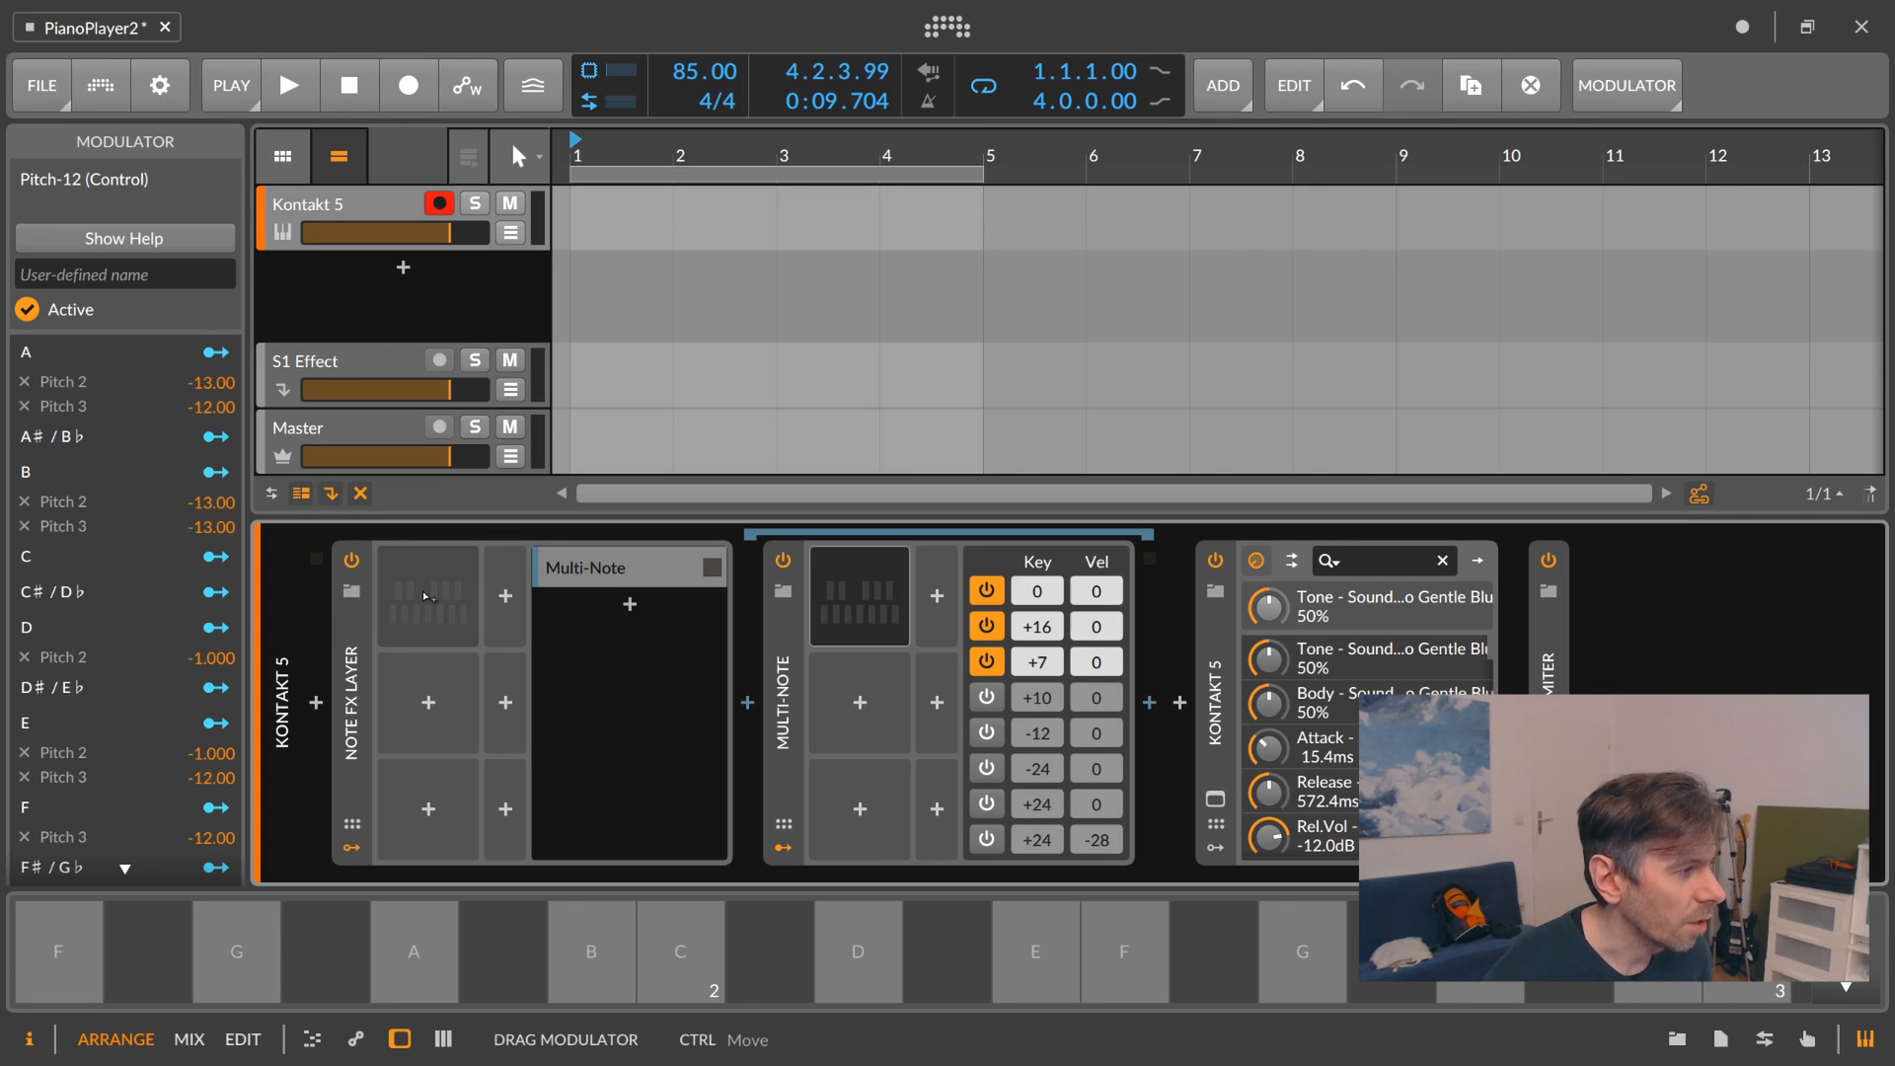
pyautogui.press('ctrl')
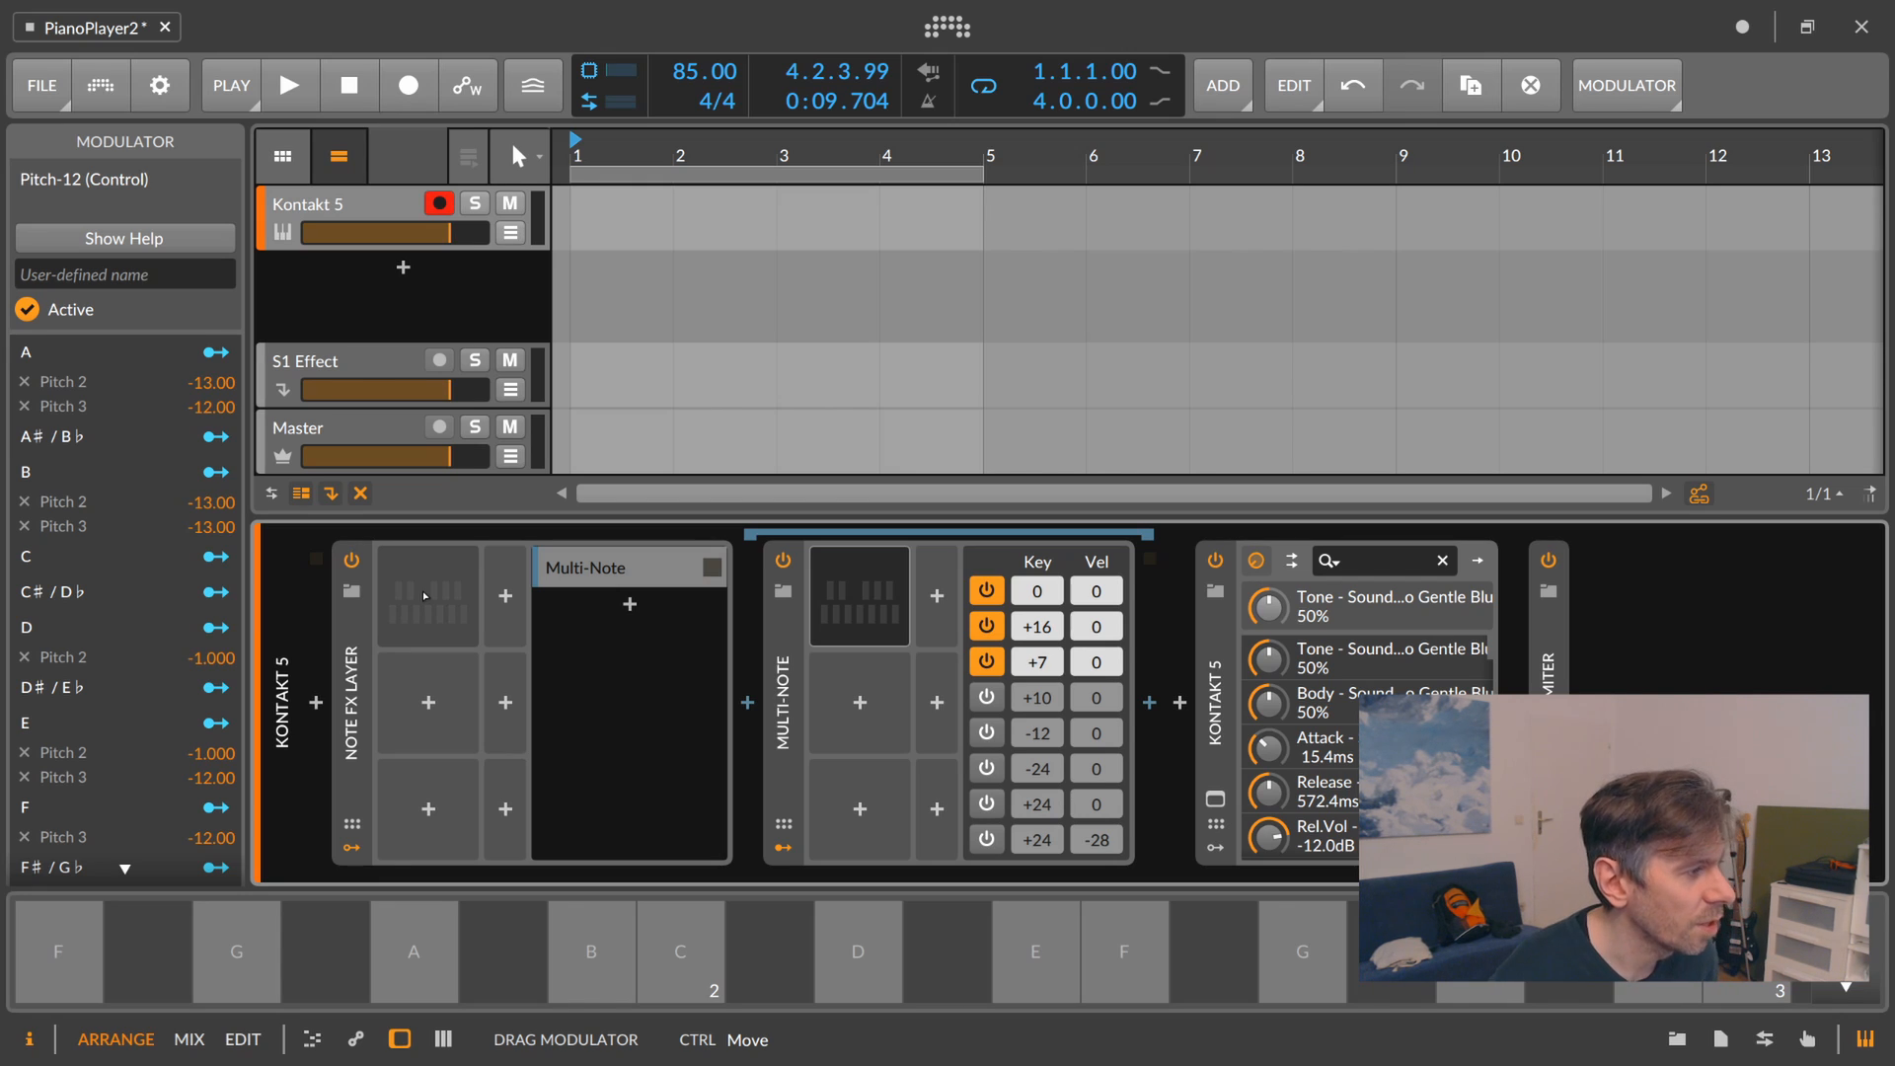
pyautogui.keyDown('ctrl'); pyautogui.click(422, 590); pyautogui.keyUp('ctrl')
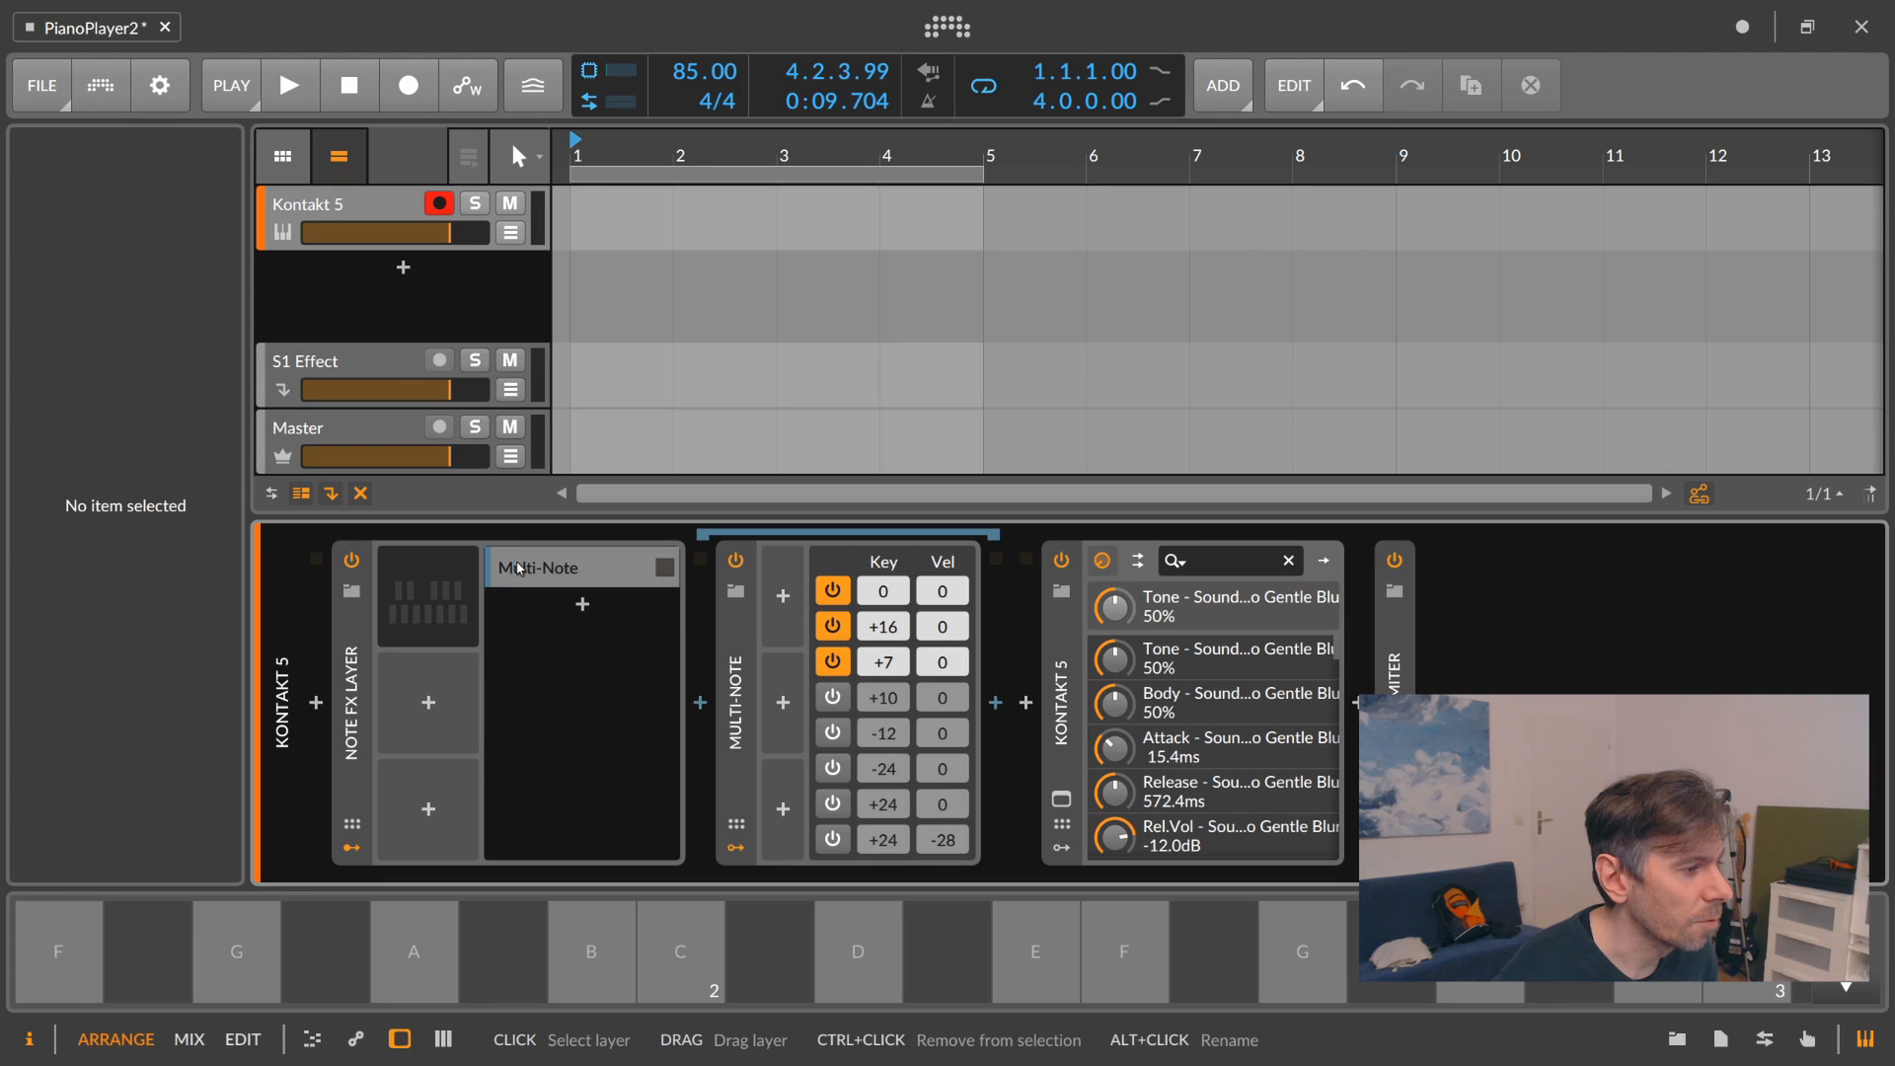
# Insert a Time Shift device before Multi-Note inside the Note FX Layer.
pyautogui.click(700, 703)
pyautogui.write('time')
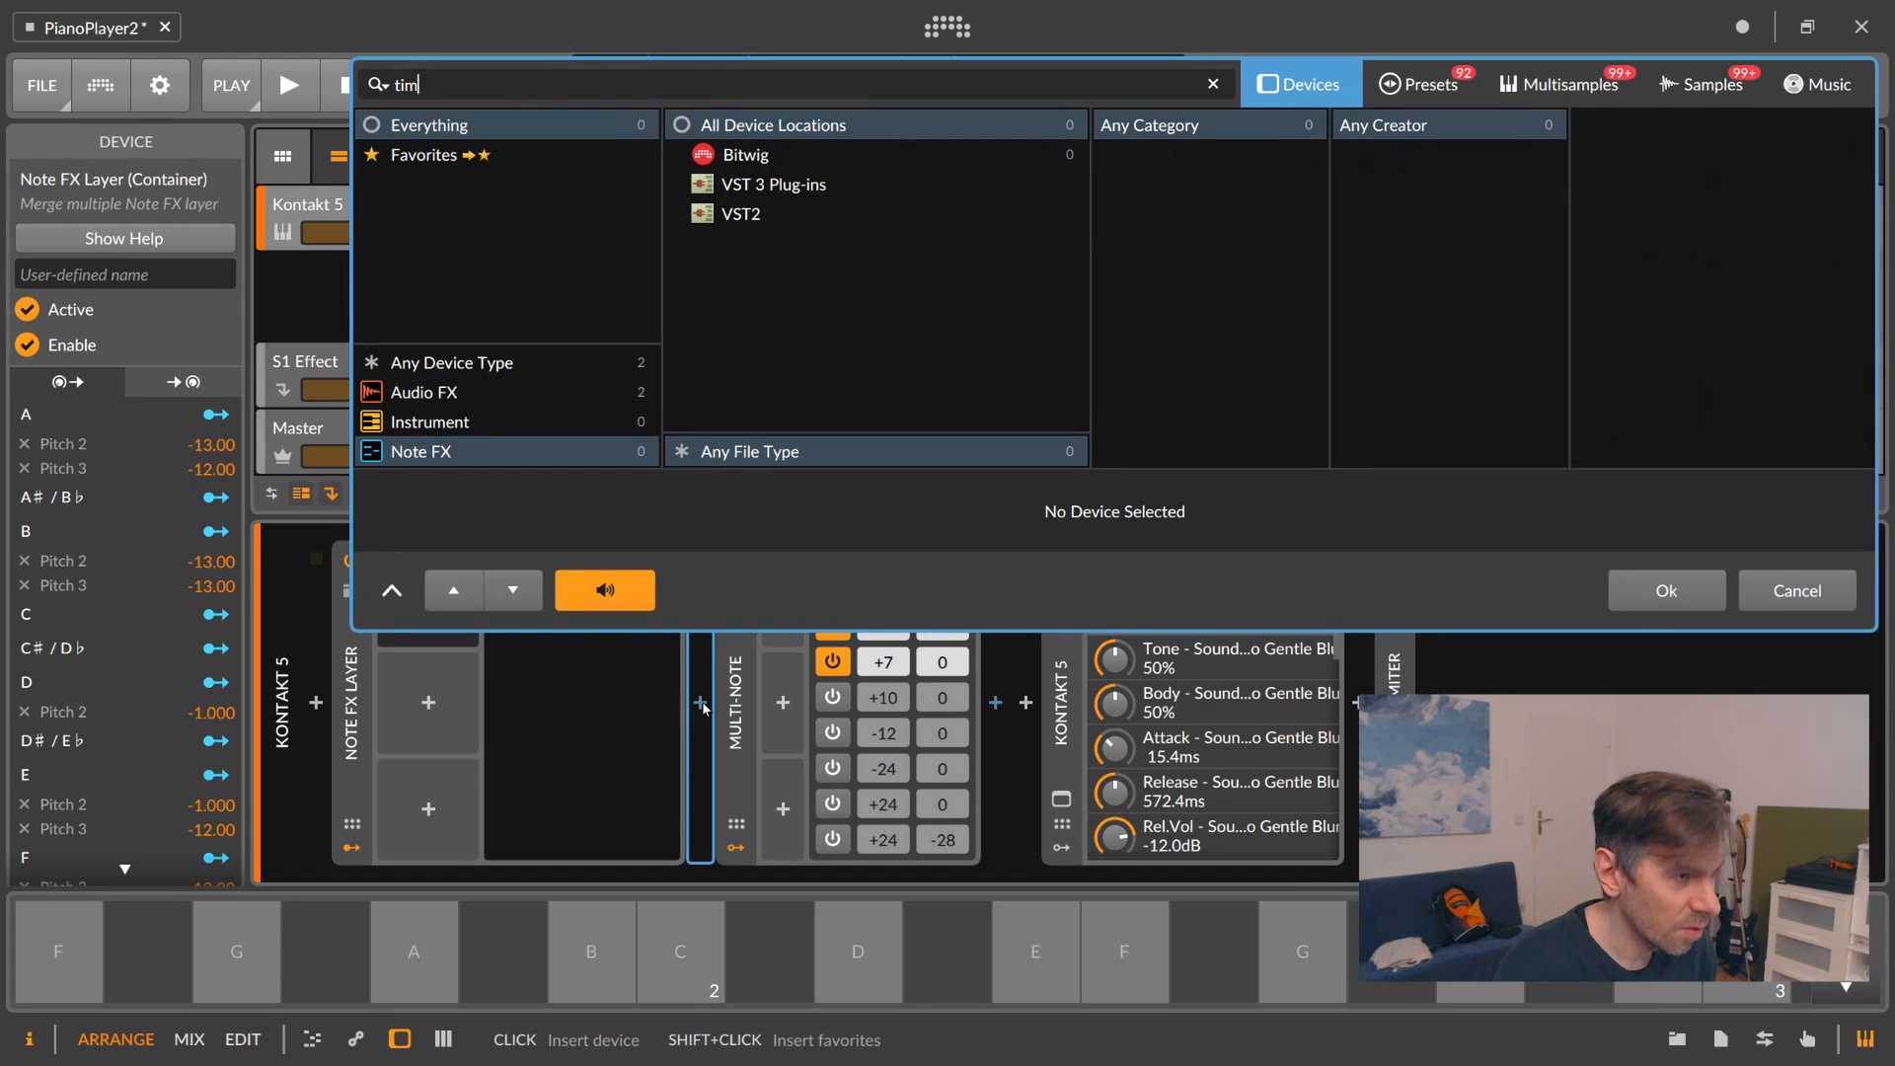
pyautogui.click(1419, 87)
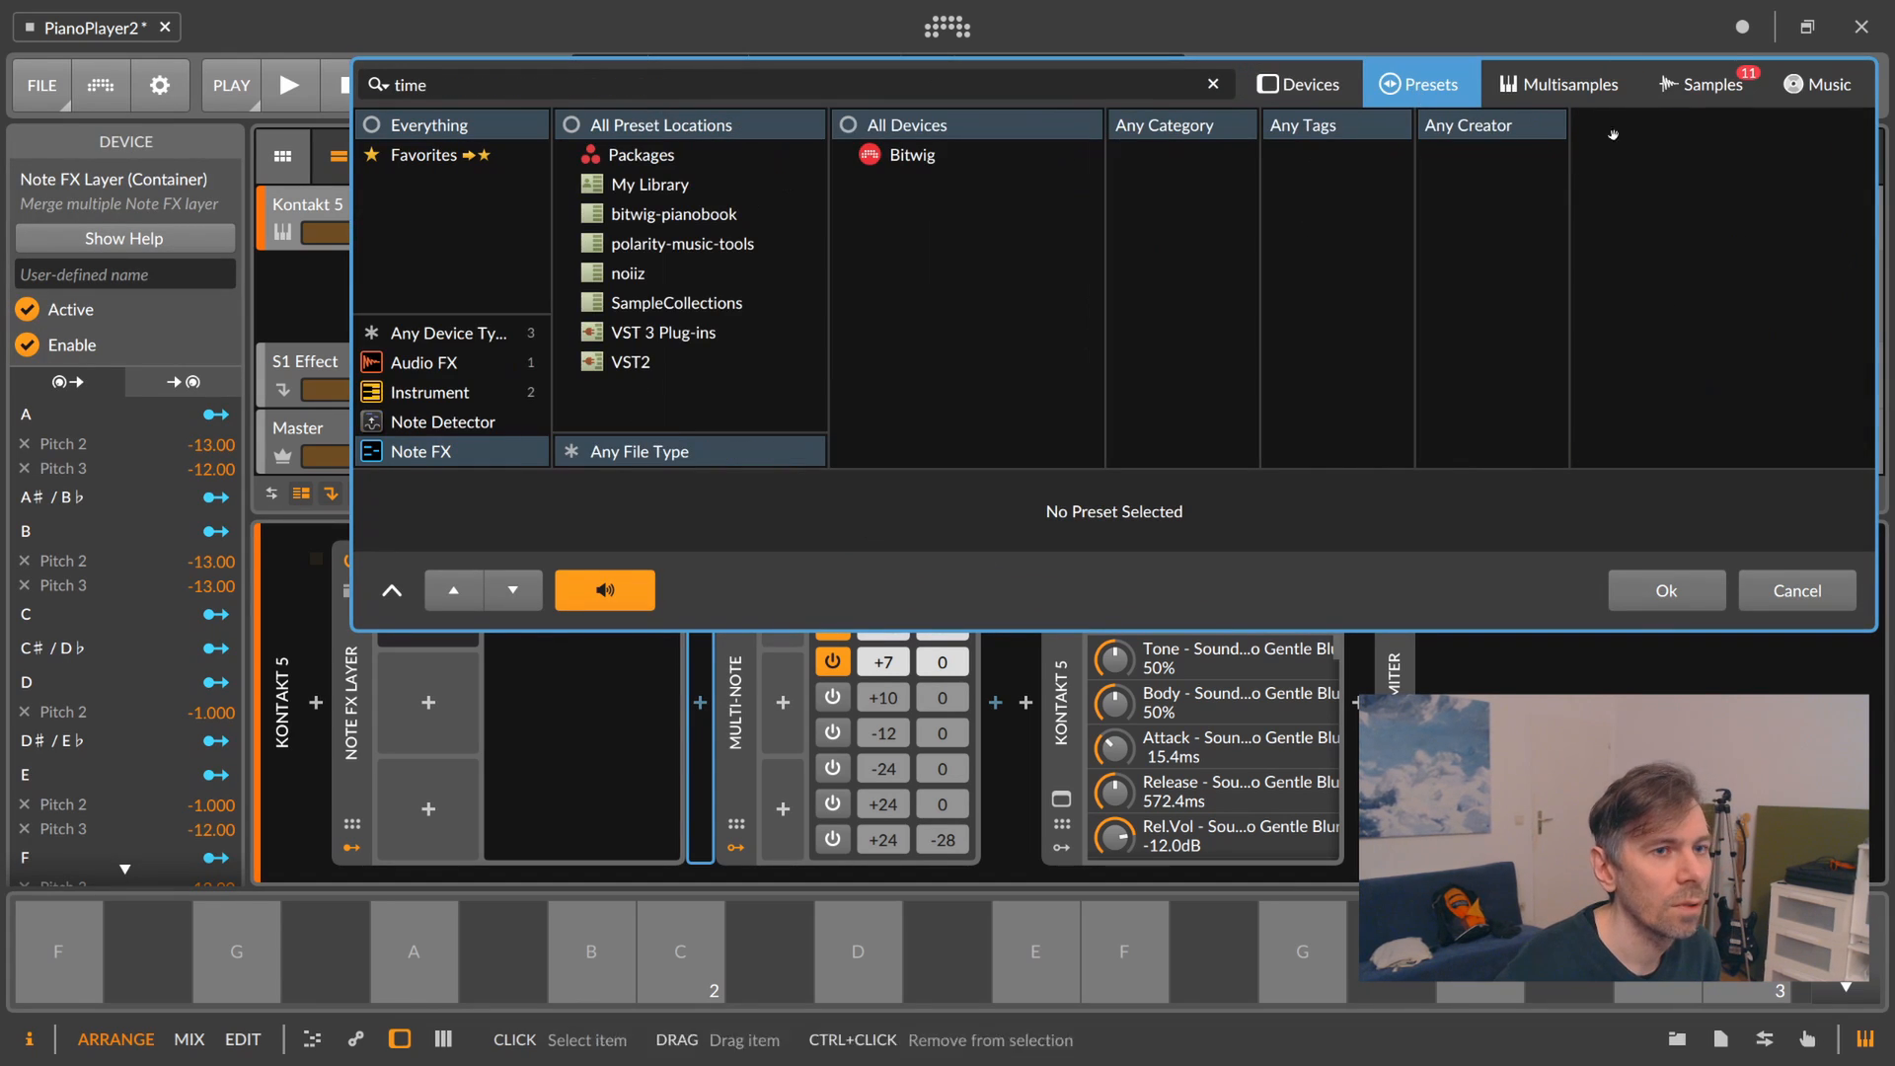
pyautogui.click(1305, 89)
pyautogui.click(502, 367)
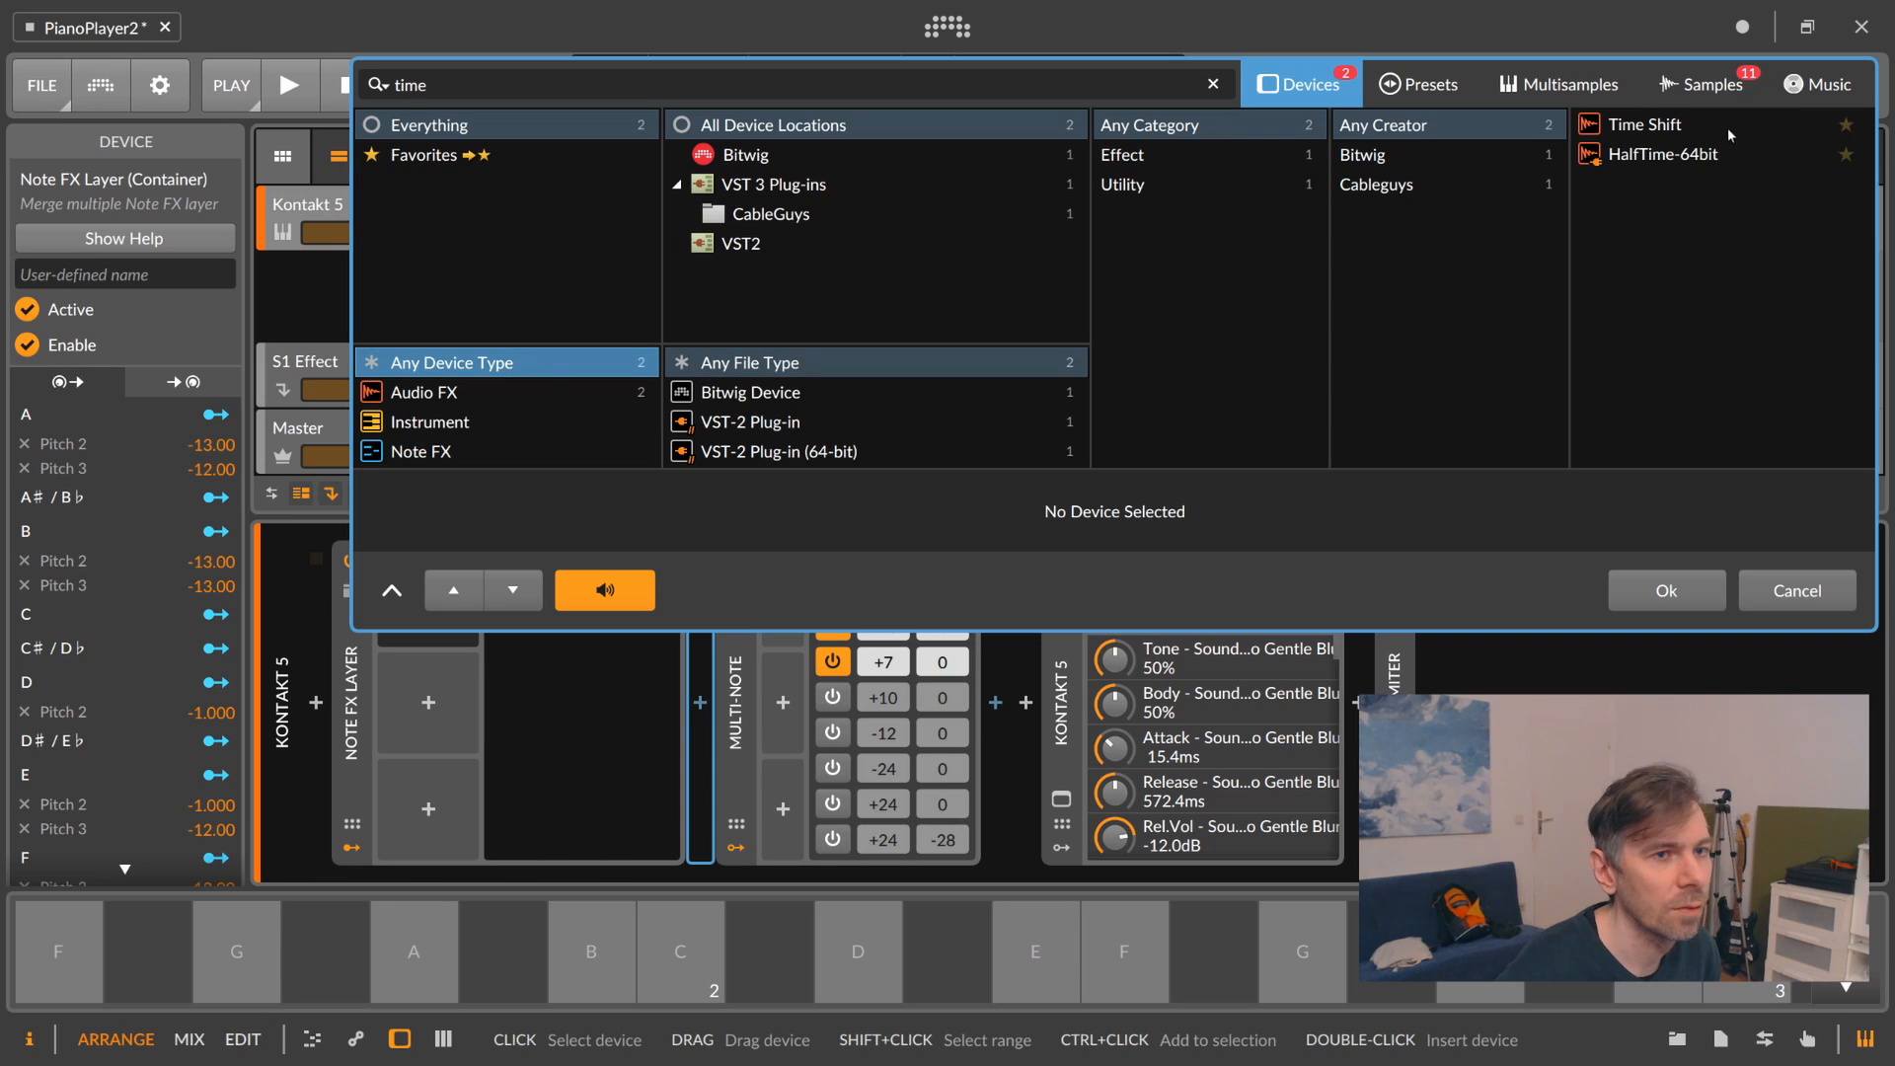
pyautogui.doubleClick(1683, 129)
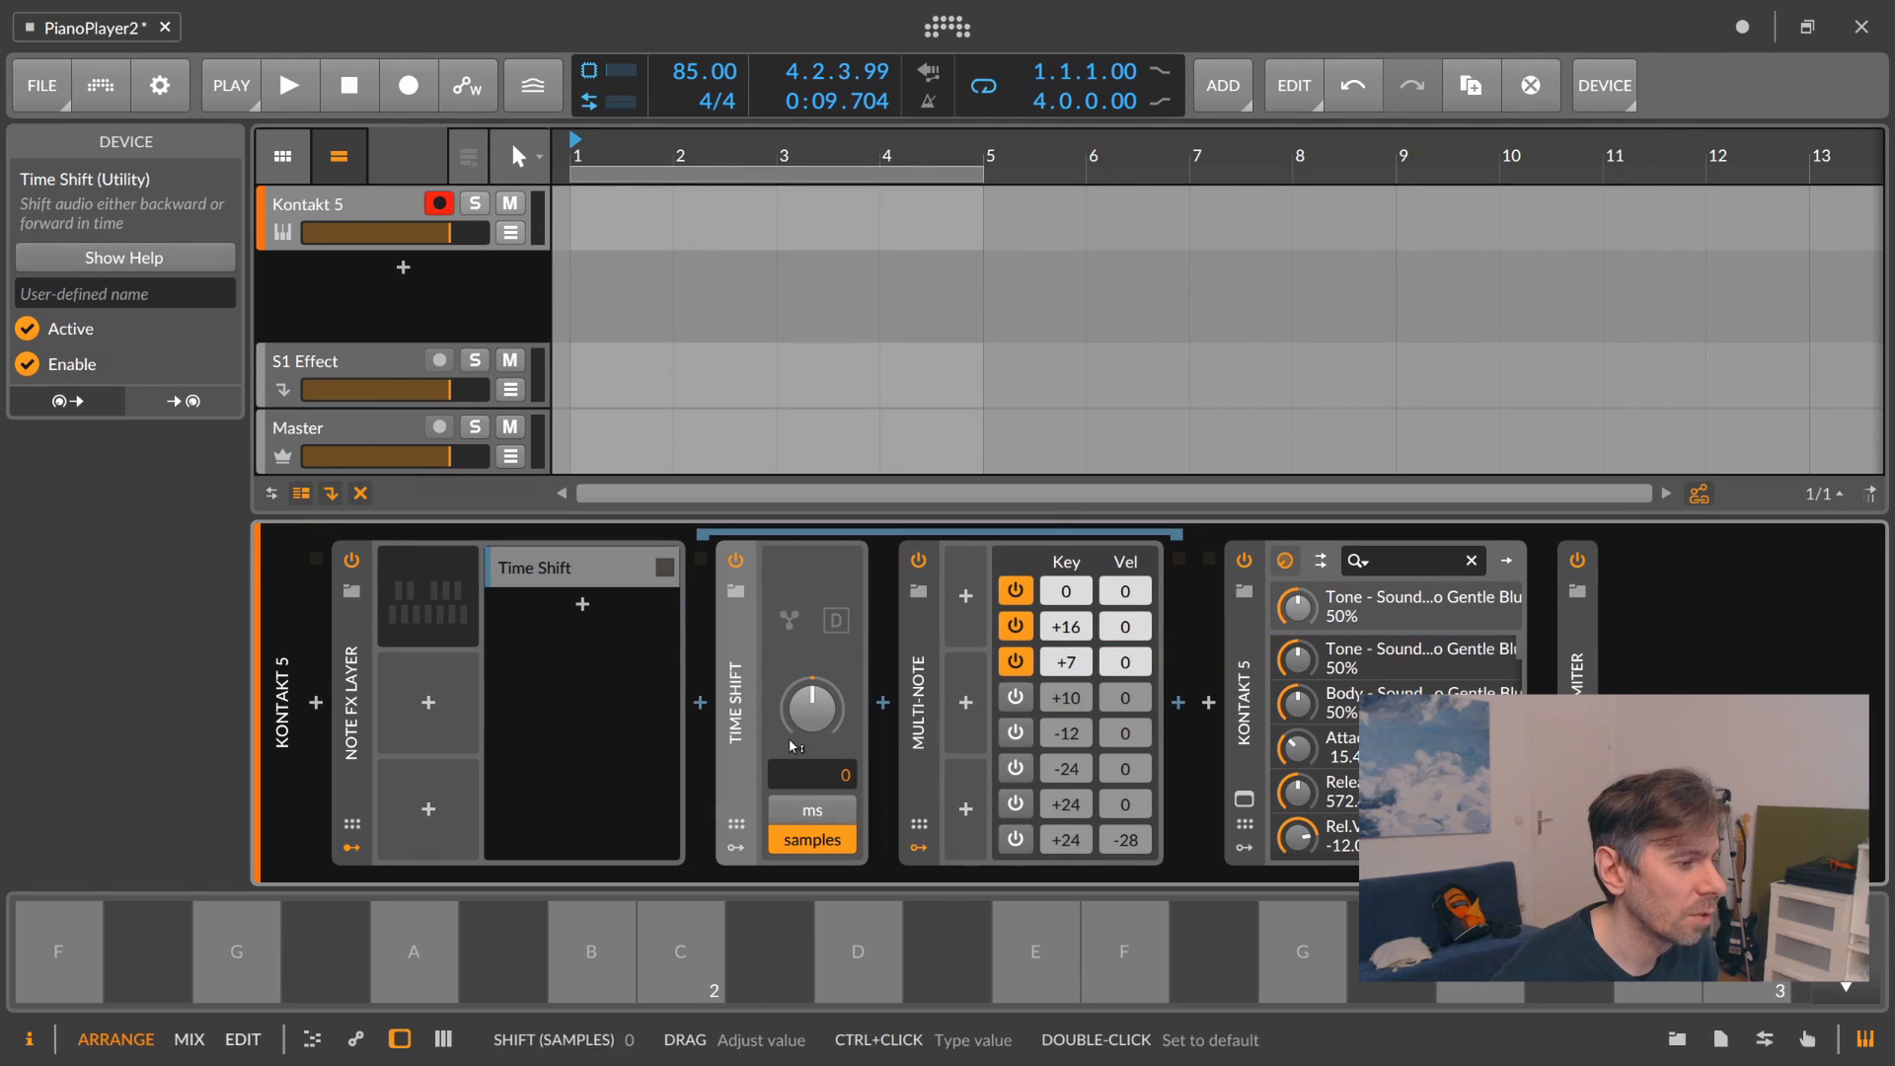
# Set the Time Shift to 10 ms and switch off the +16 and +7 notes in Multi-Note.
pyautogui.click(813, 809)
pyautogui.keyDown('ctrl'); pyautogui.click(831, 777); pyautogui.keyUp('ctrl')
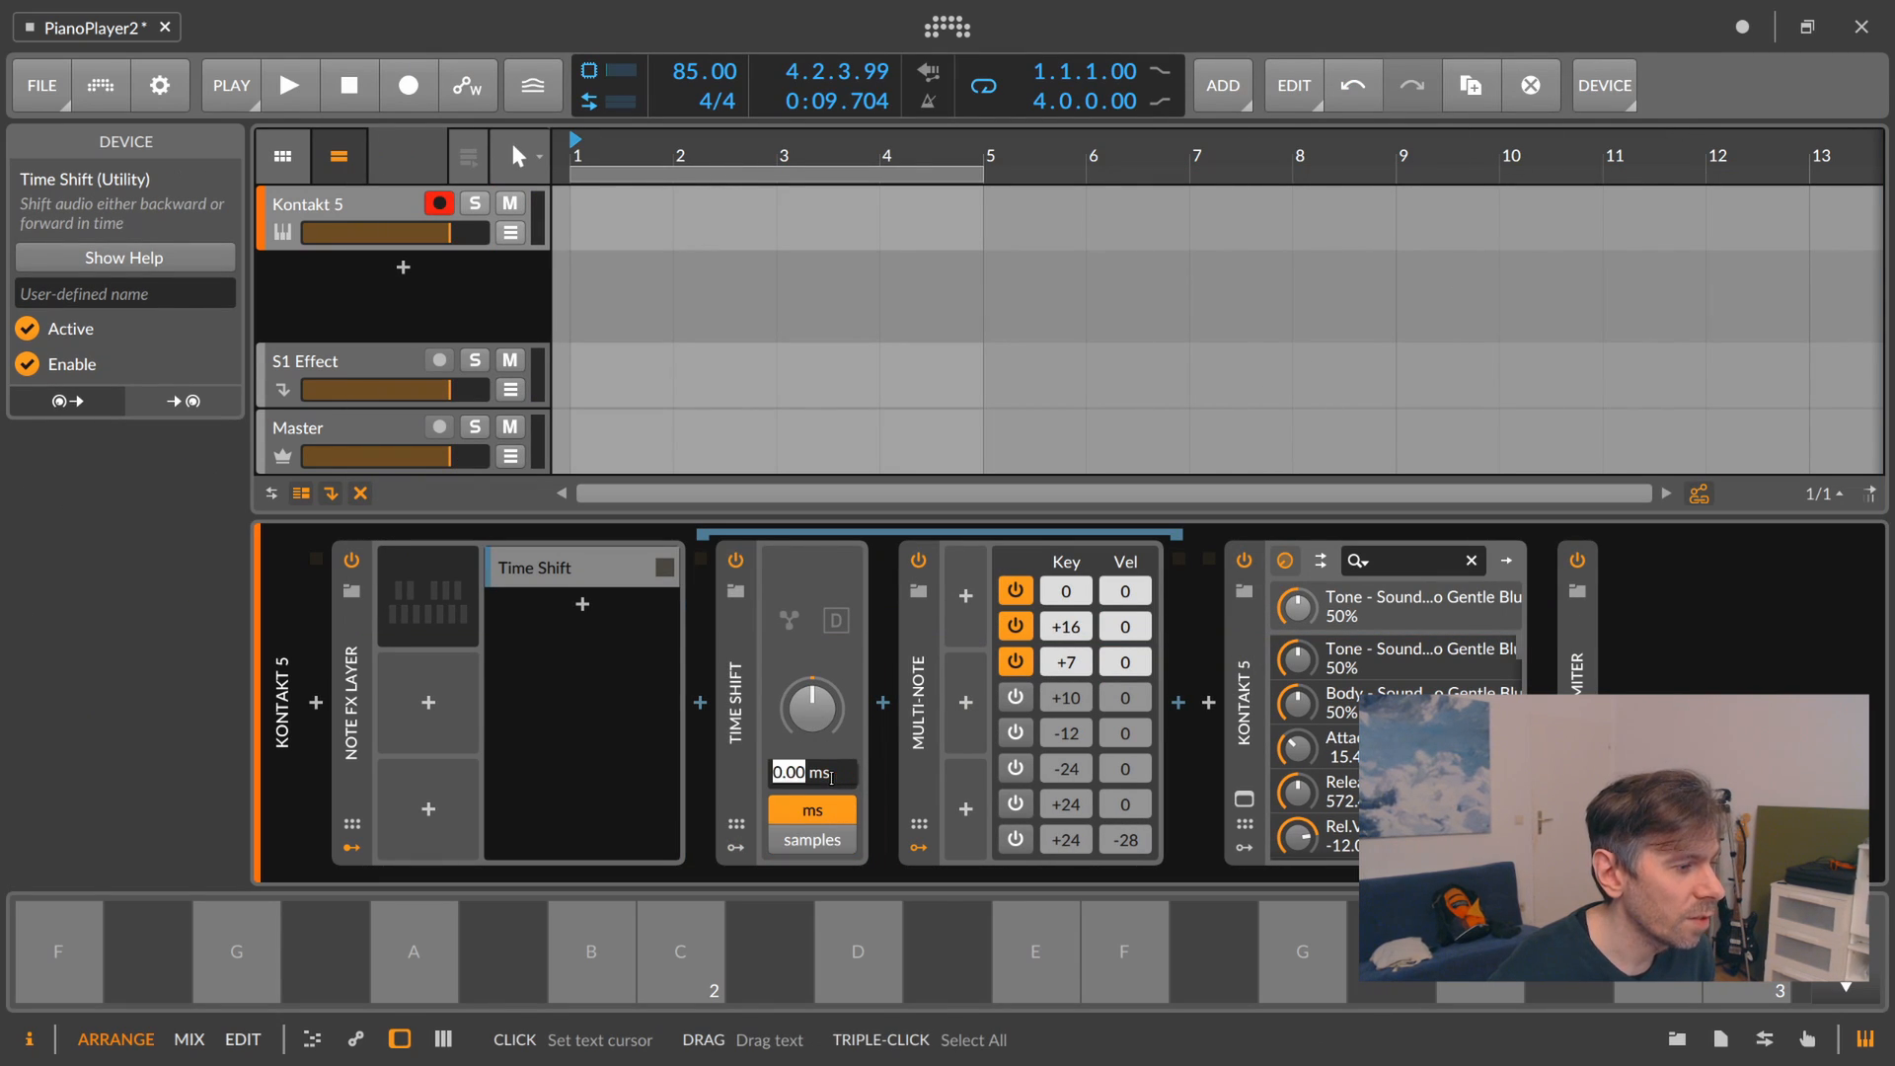
pyautogui.write('10')
pyautogui.press('Return')
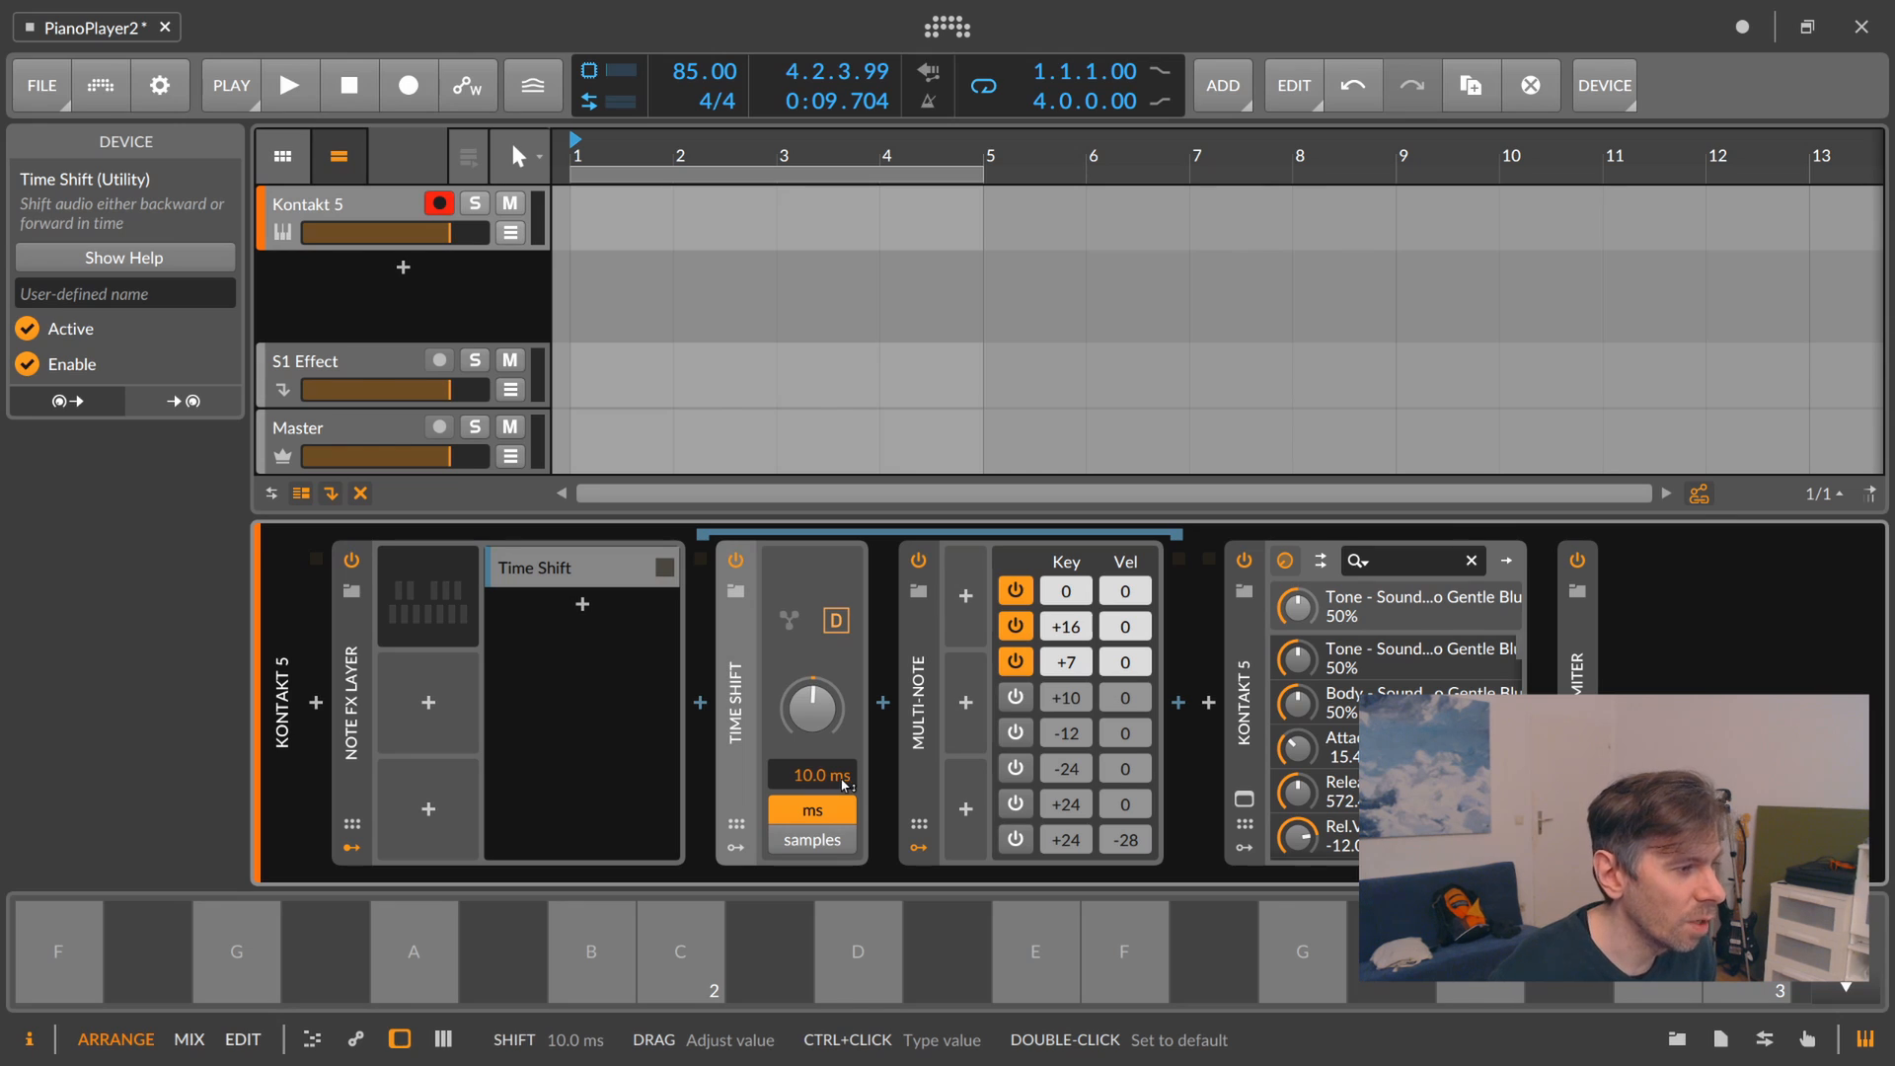
pyautogui.click(1015, 662)
pyautogui.click(1017, 628)
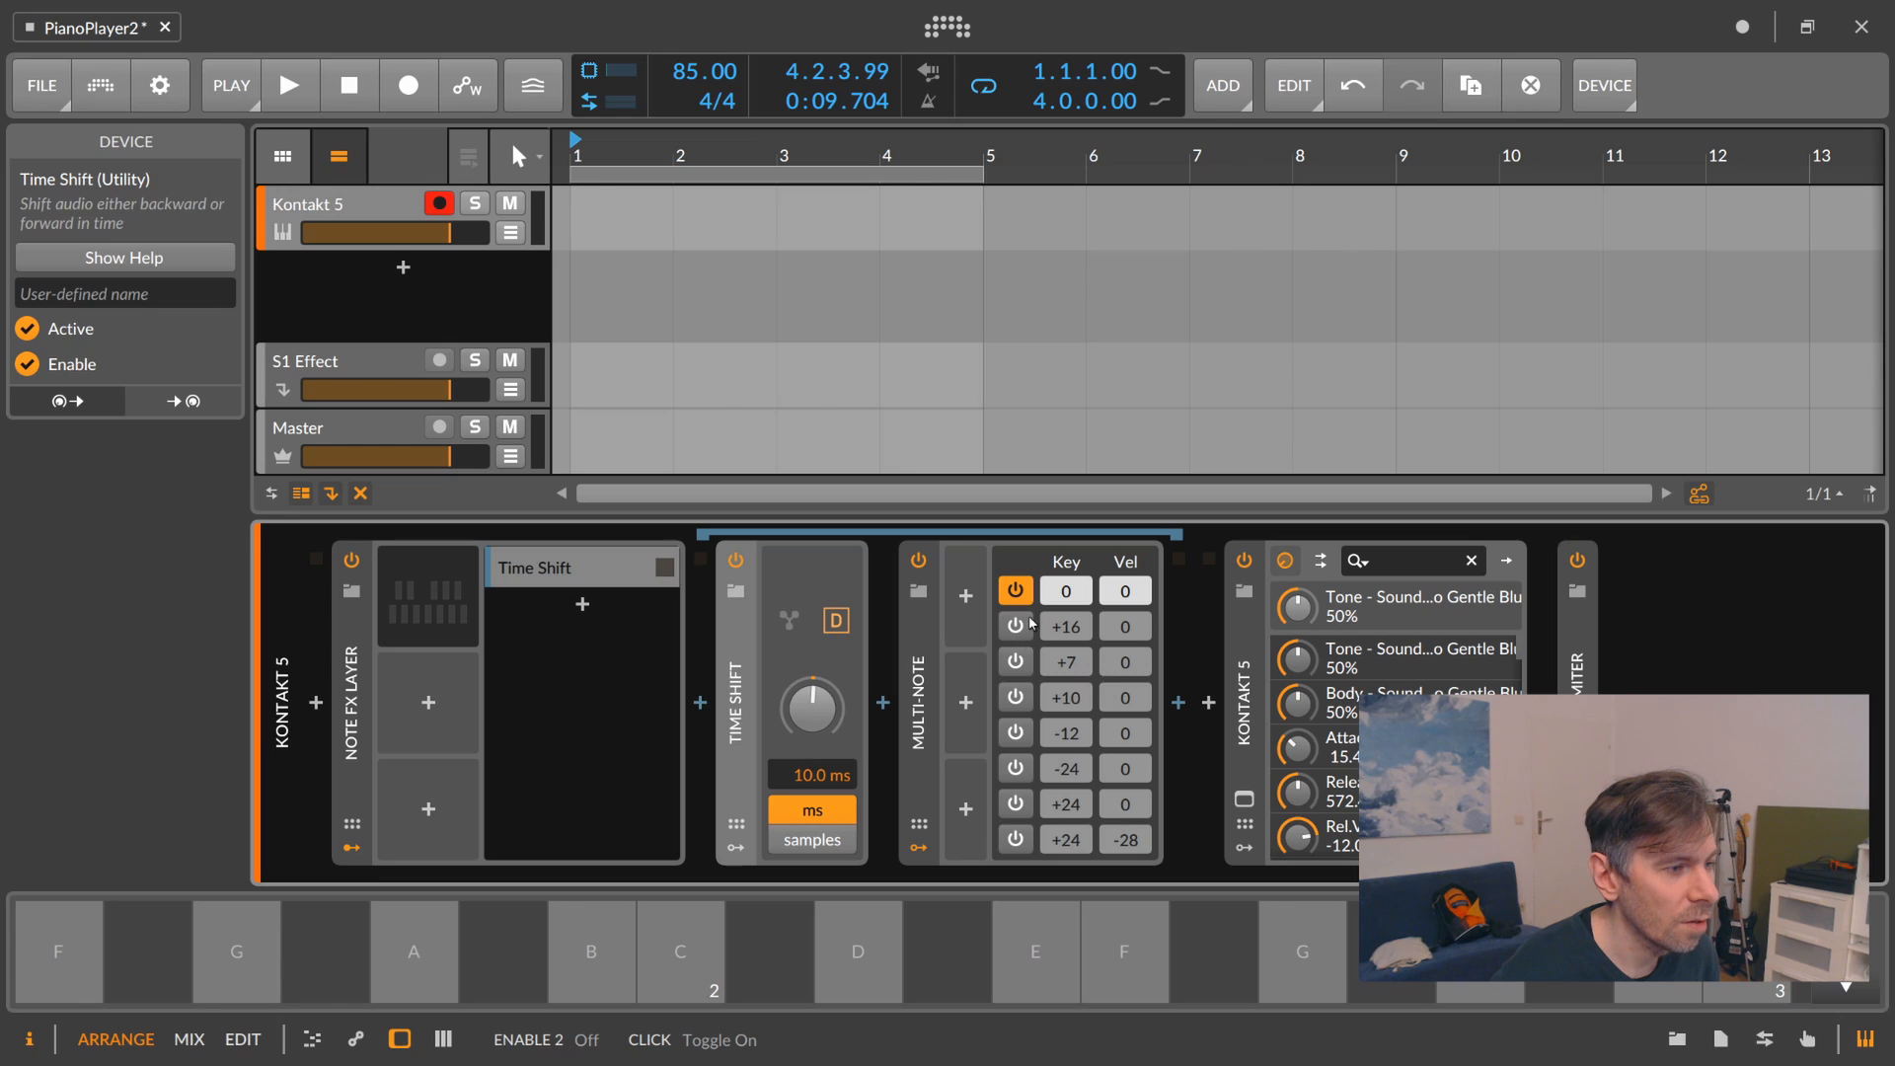
# Duplicate the Time Shift layer and set the copy's Time Shift to 20 ms.
pyautogui.click(610, 583)
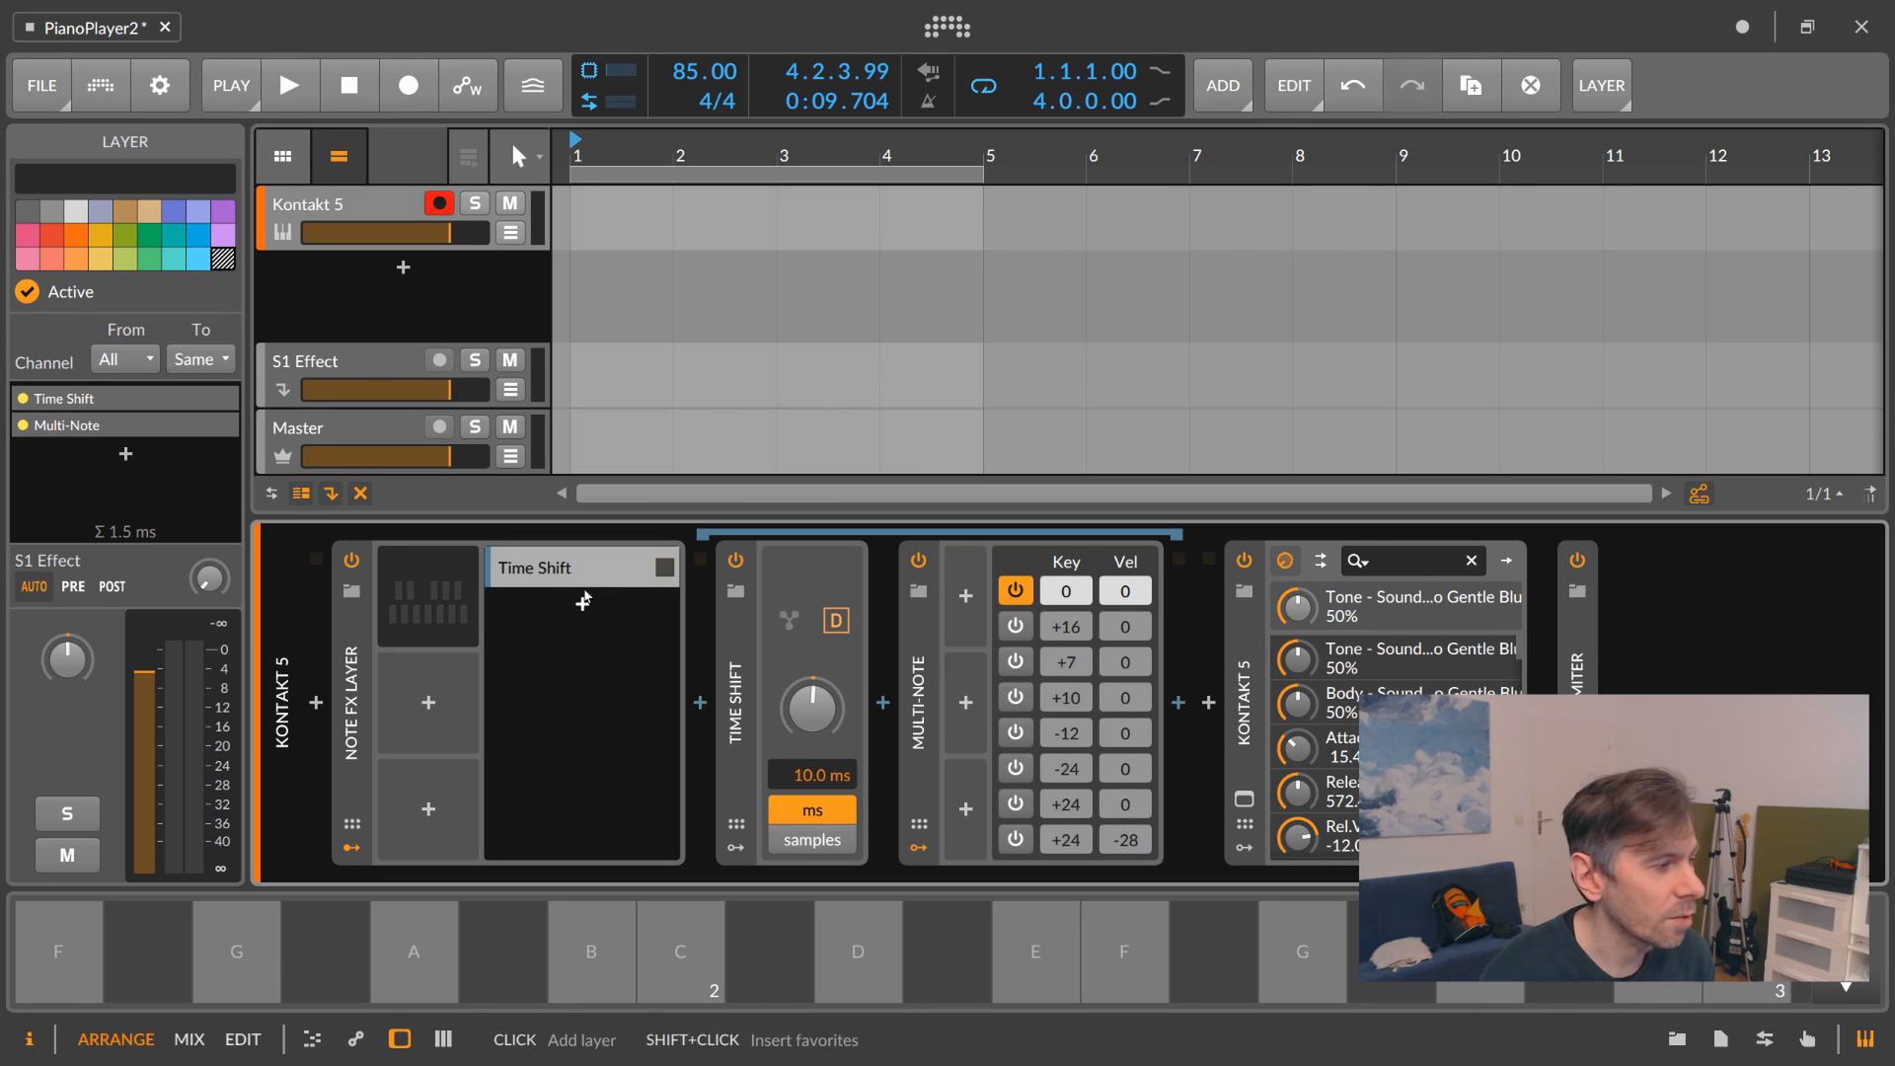
pyautogui.doubleClick(581, 598)
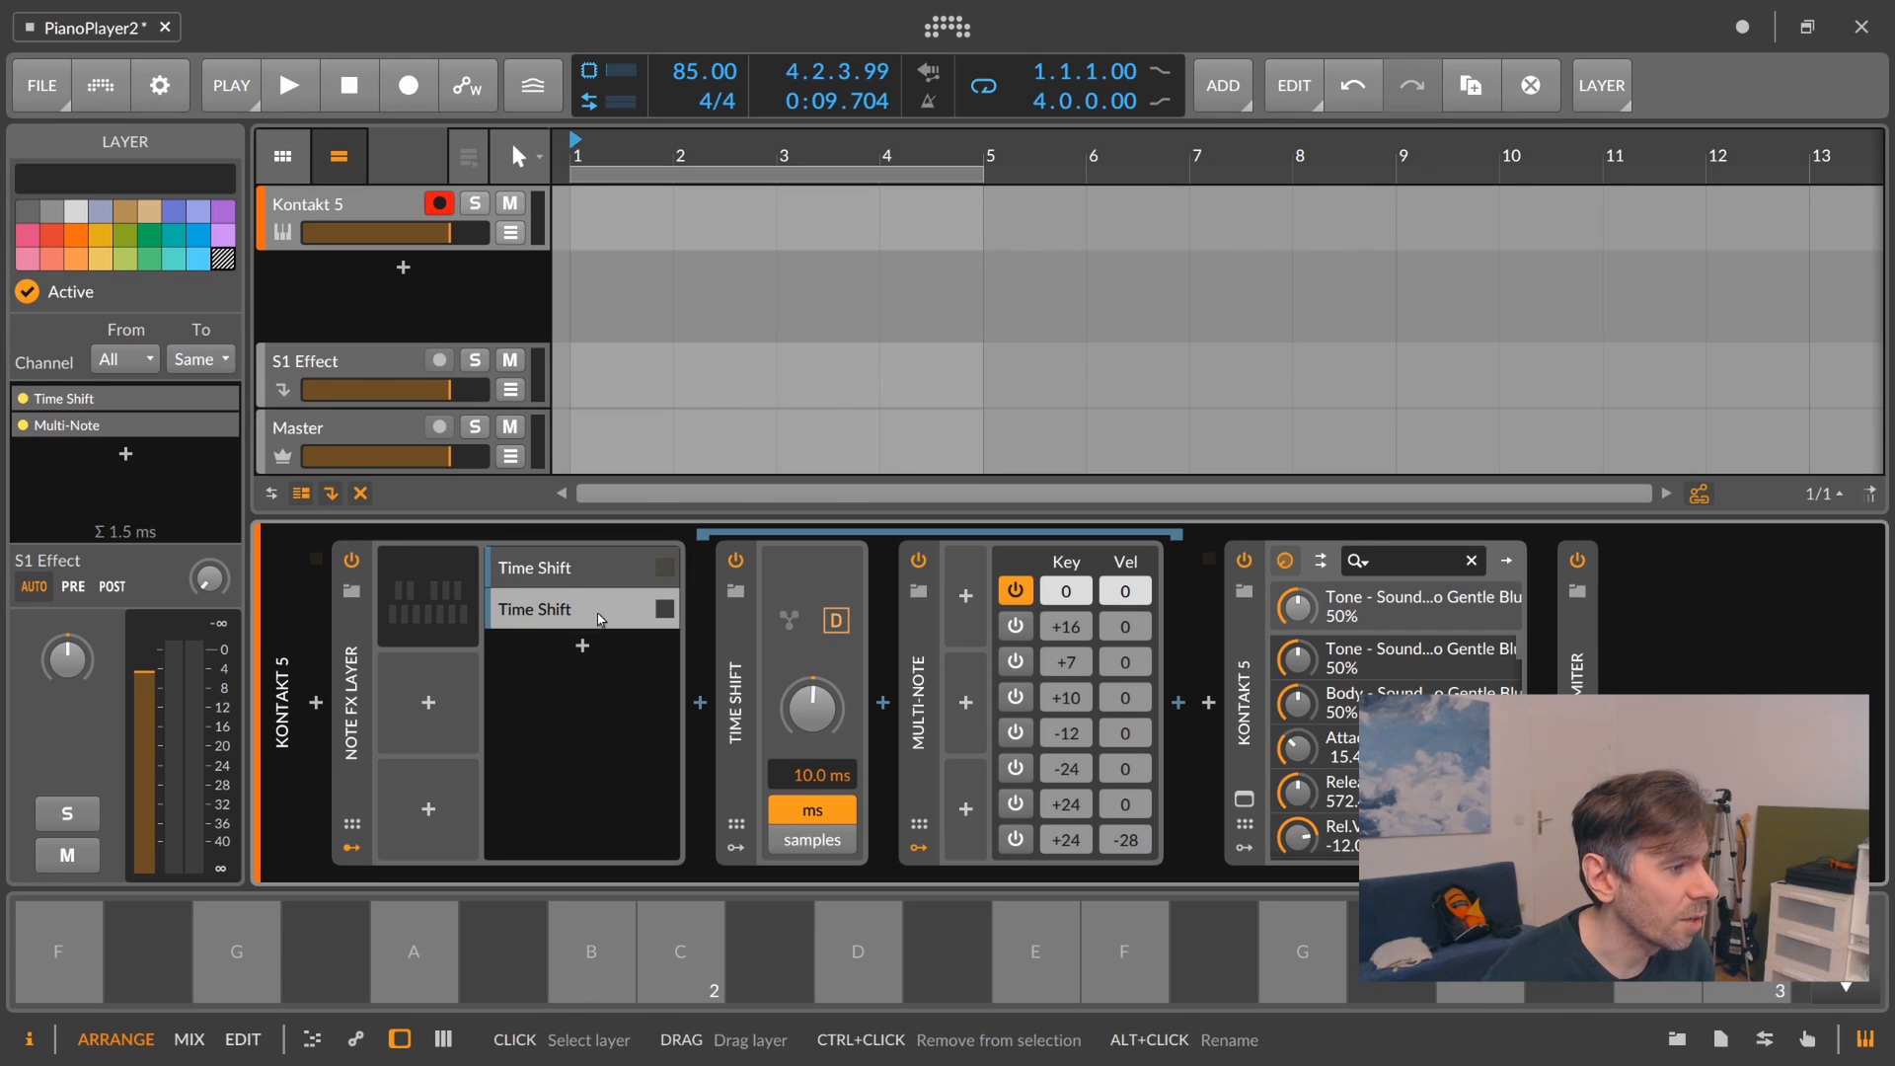
pyautogui.doubleClick(819, 773)
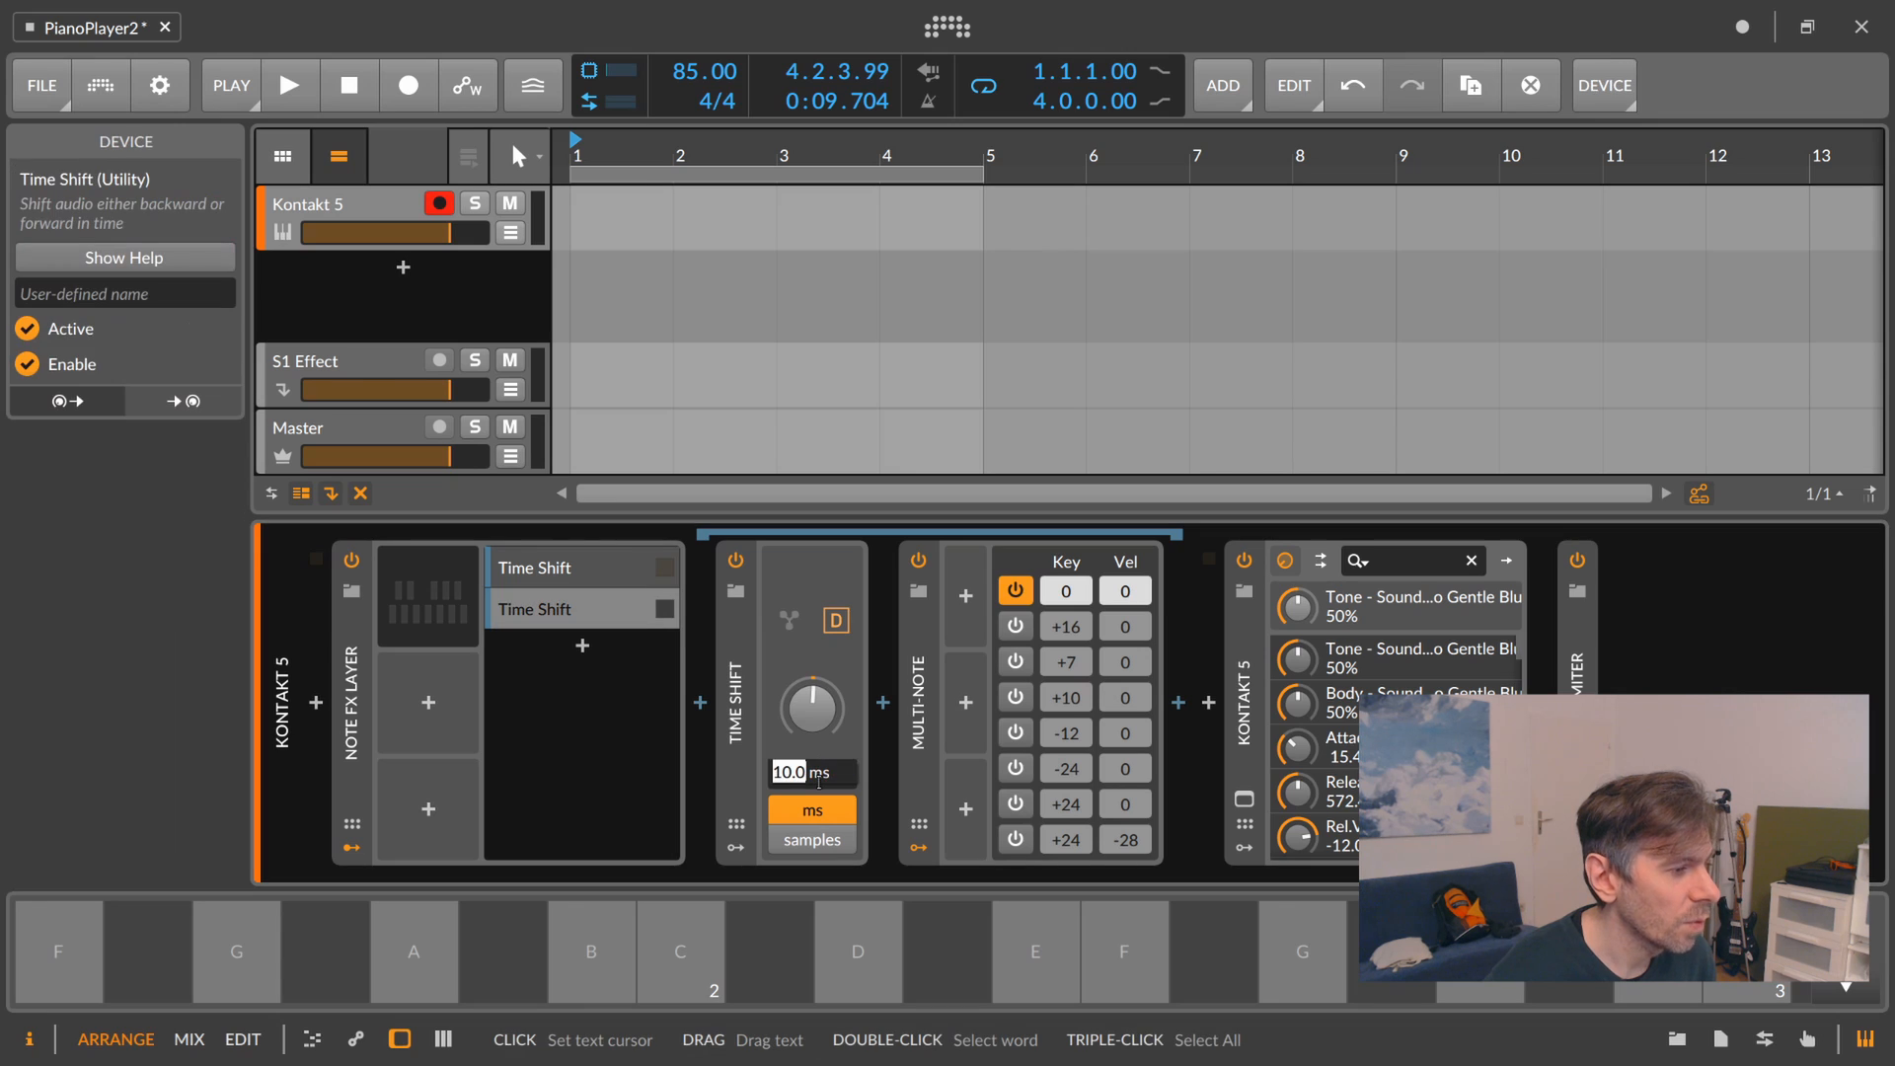
pyautogui.write('20')
pyautogui.press('Return')
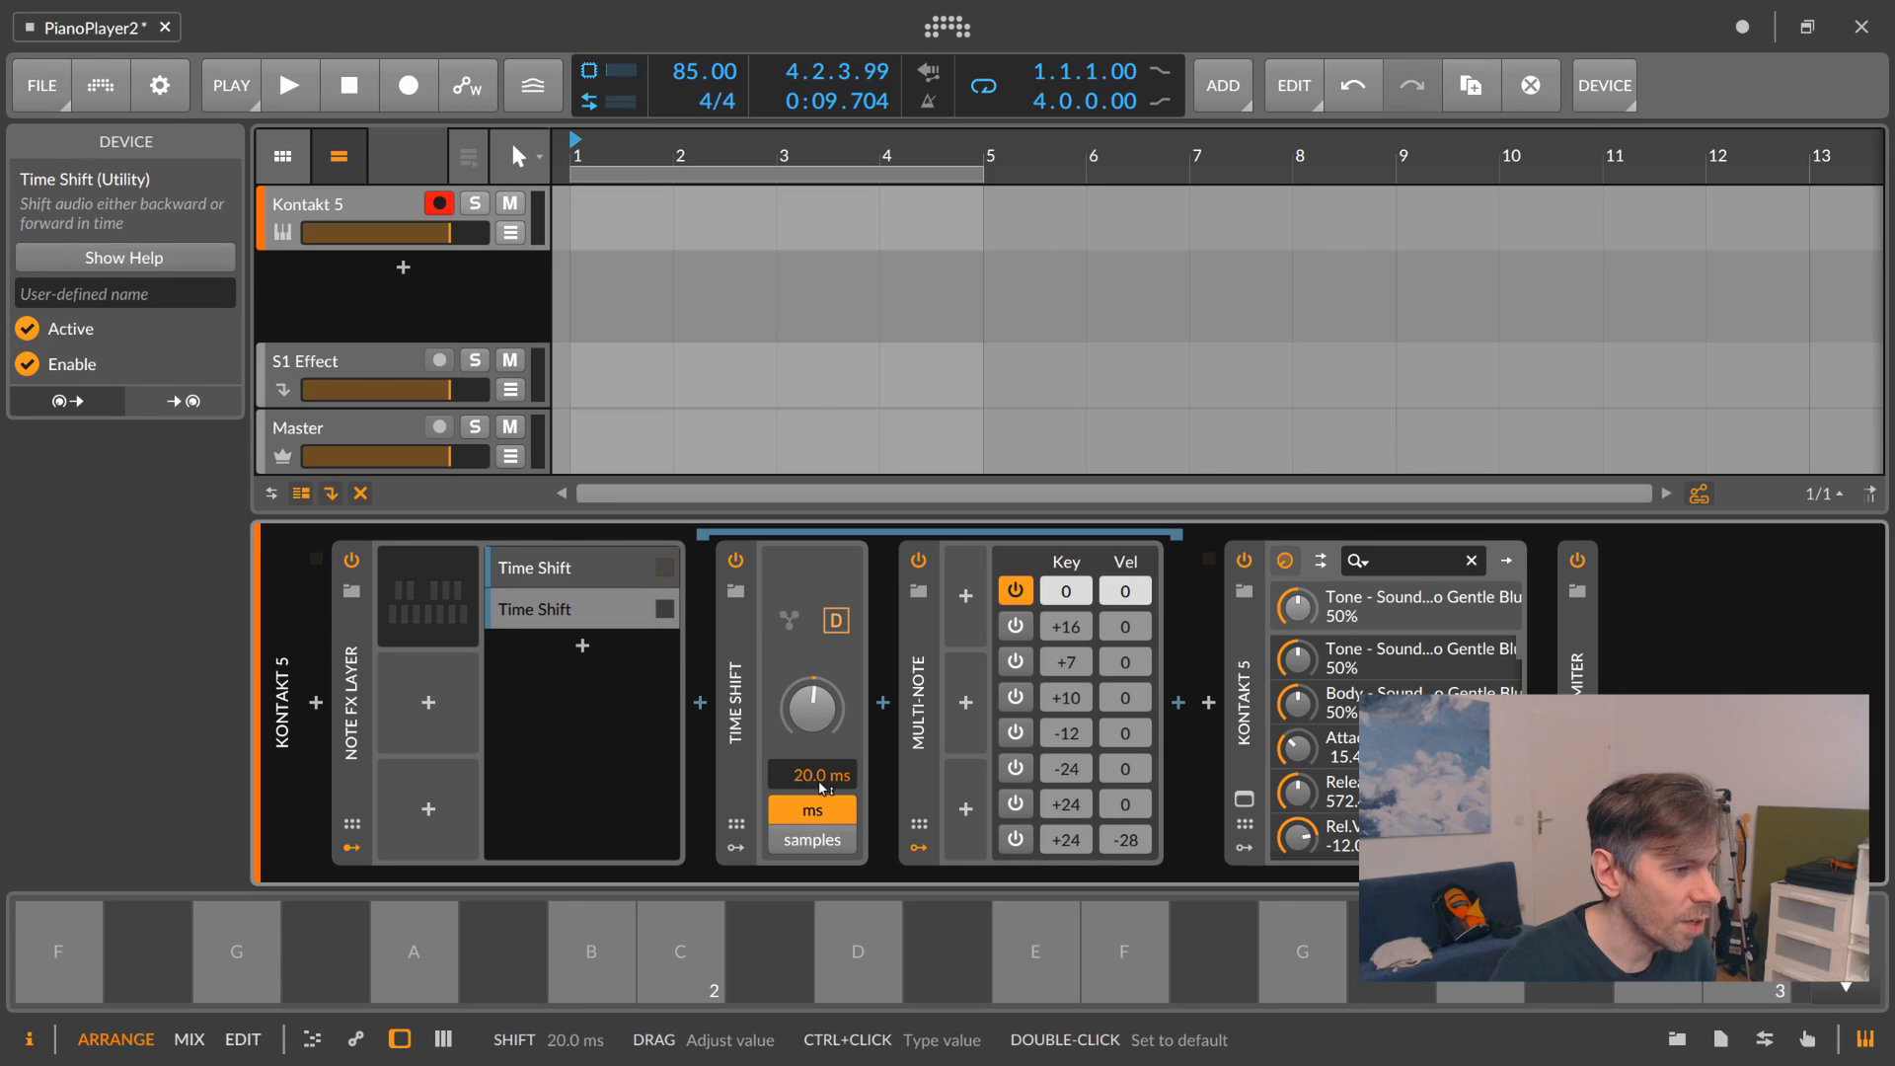
# In the second layer's Multi-Note, switch off the 0 note and switch on the +16 note.
pyautogui.click(1015, 590)
pyautogui.click(1016, 622)
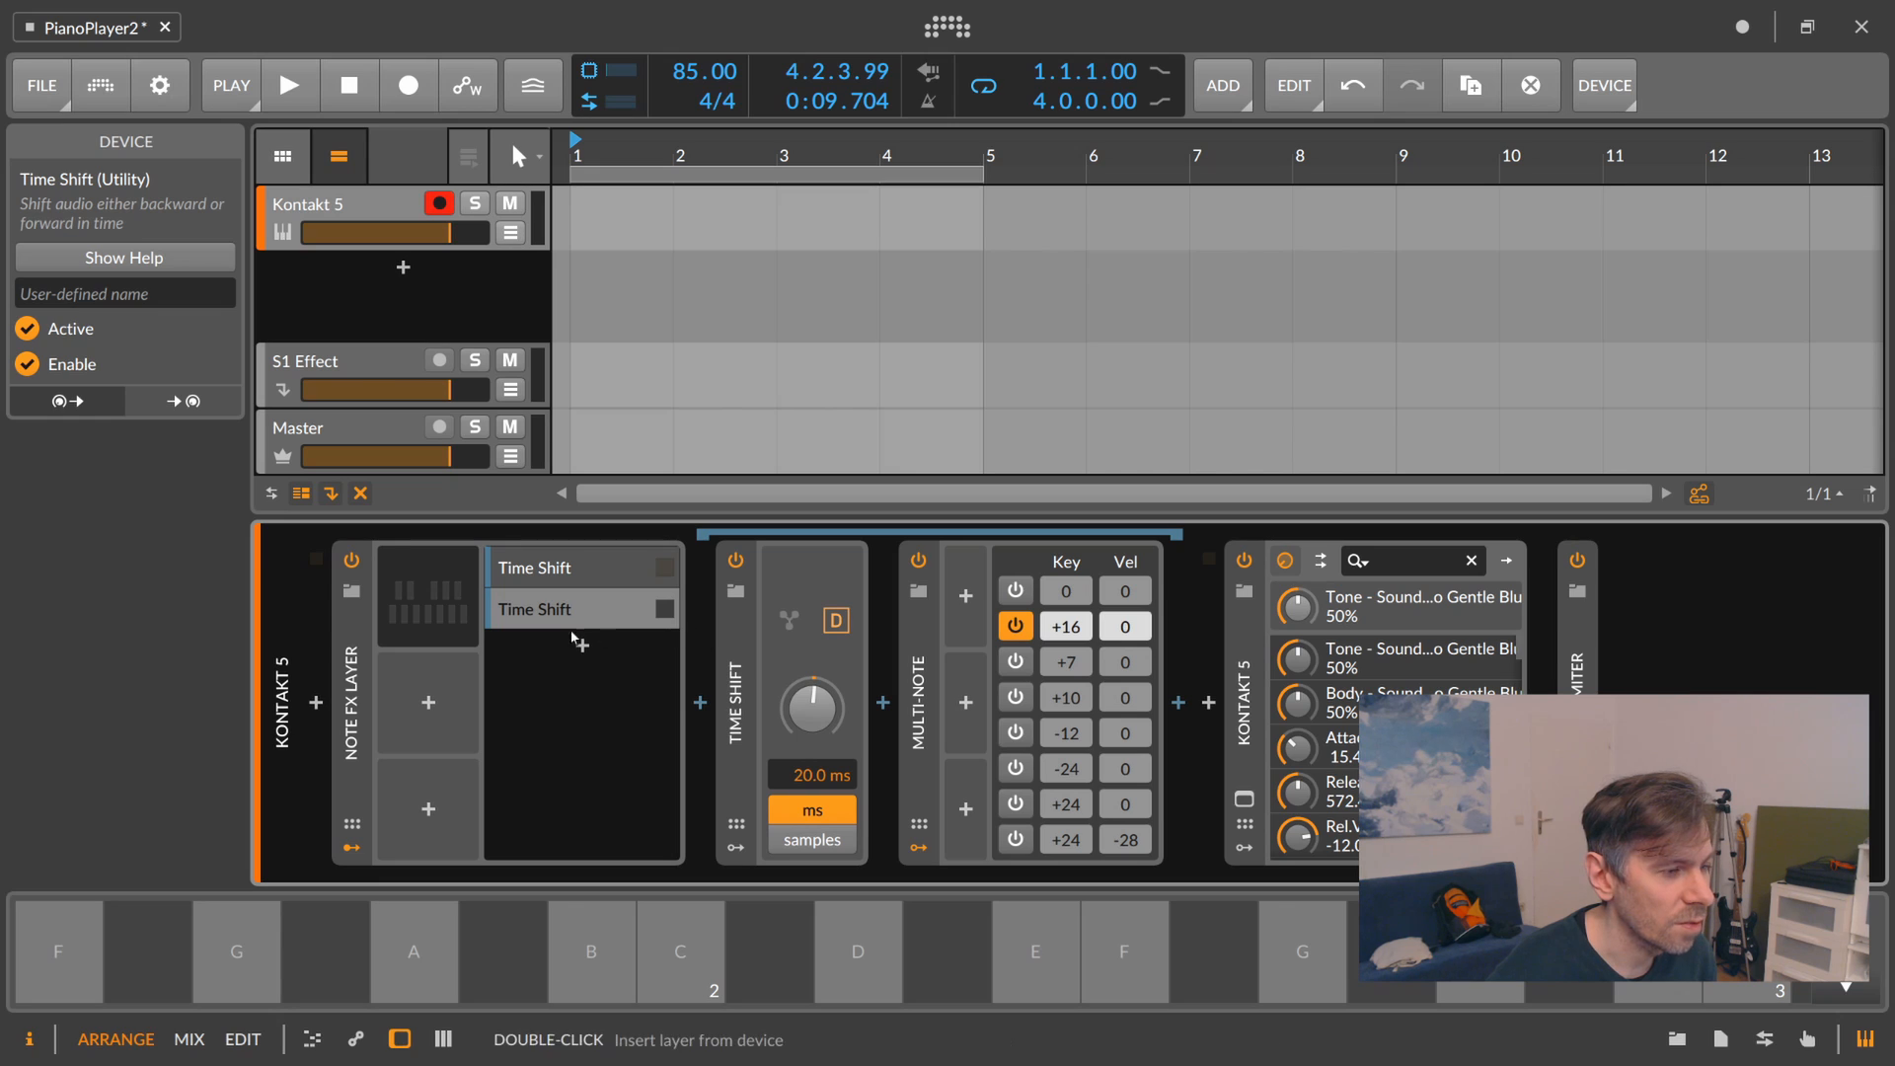
# Duplicate the second Time Shift layer and set the third layer's Time Shift to 30 ms.
pyautogui.click(545, 613)
pyautogui.hotkey('ctrl', 'd')
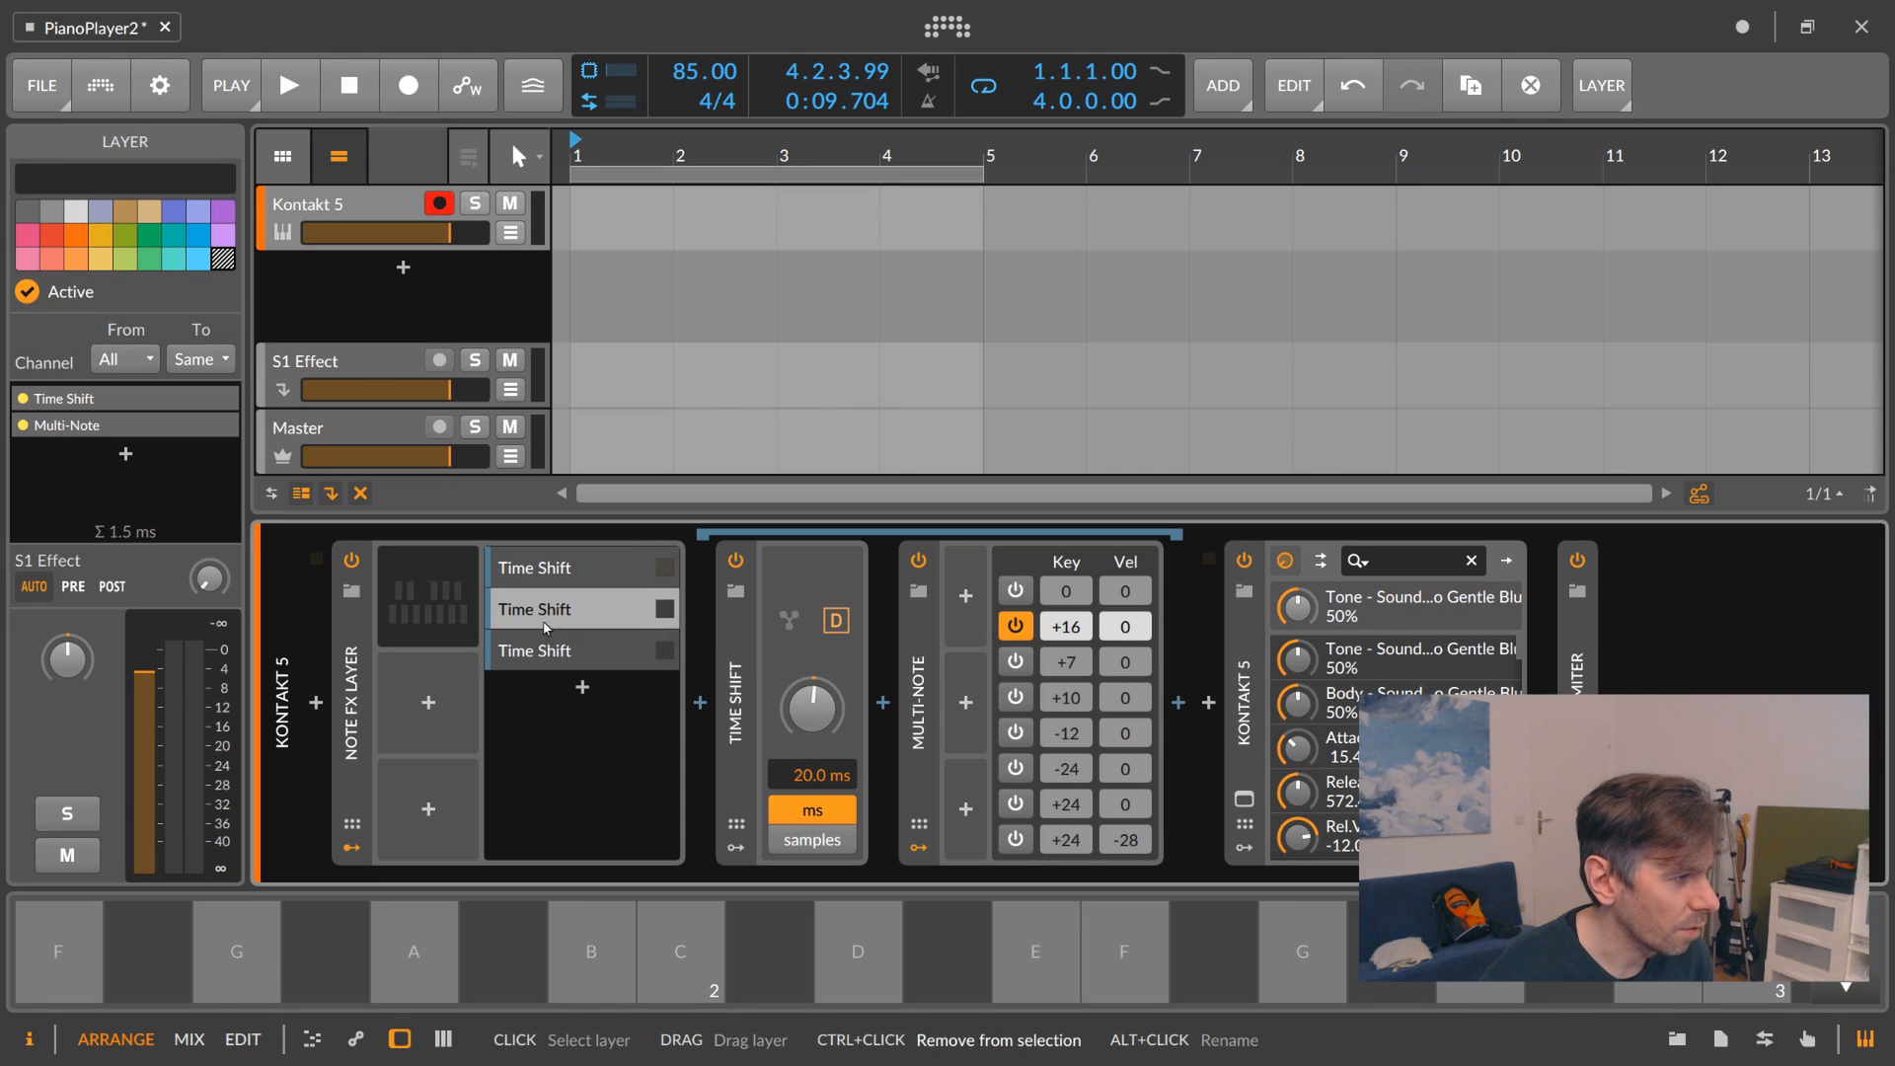
pyautogui.click(547, 651)
pyautogui.keyDown('ctrl'); pyautogui.click(826, 778); pyautogui.keyUp('ctrl')
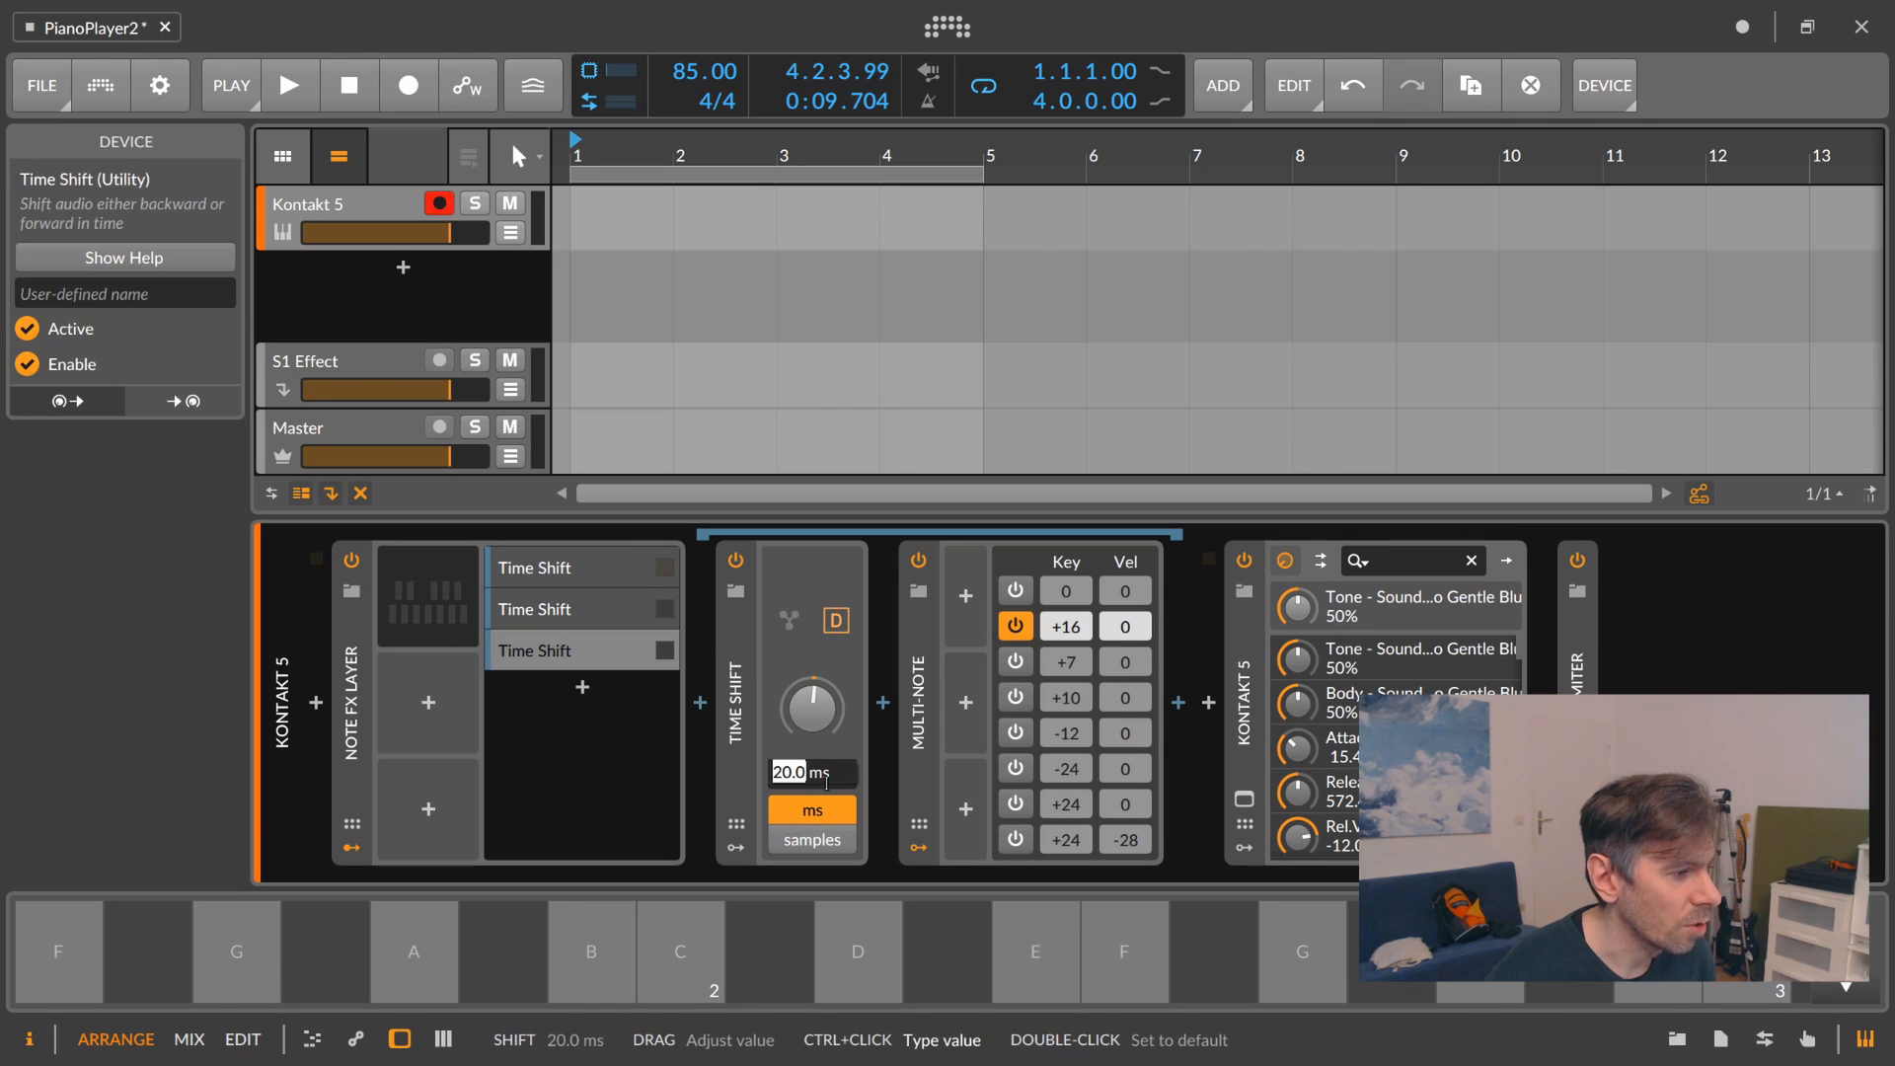
pyautogui.write('30')
pyautogui.press('Return')
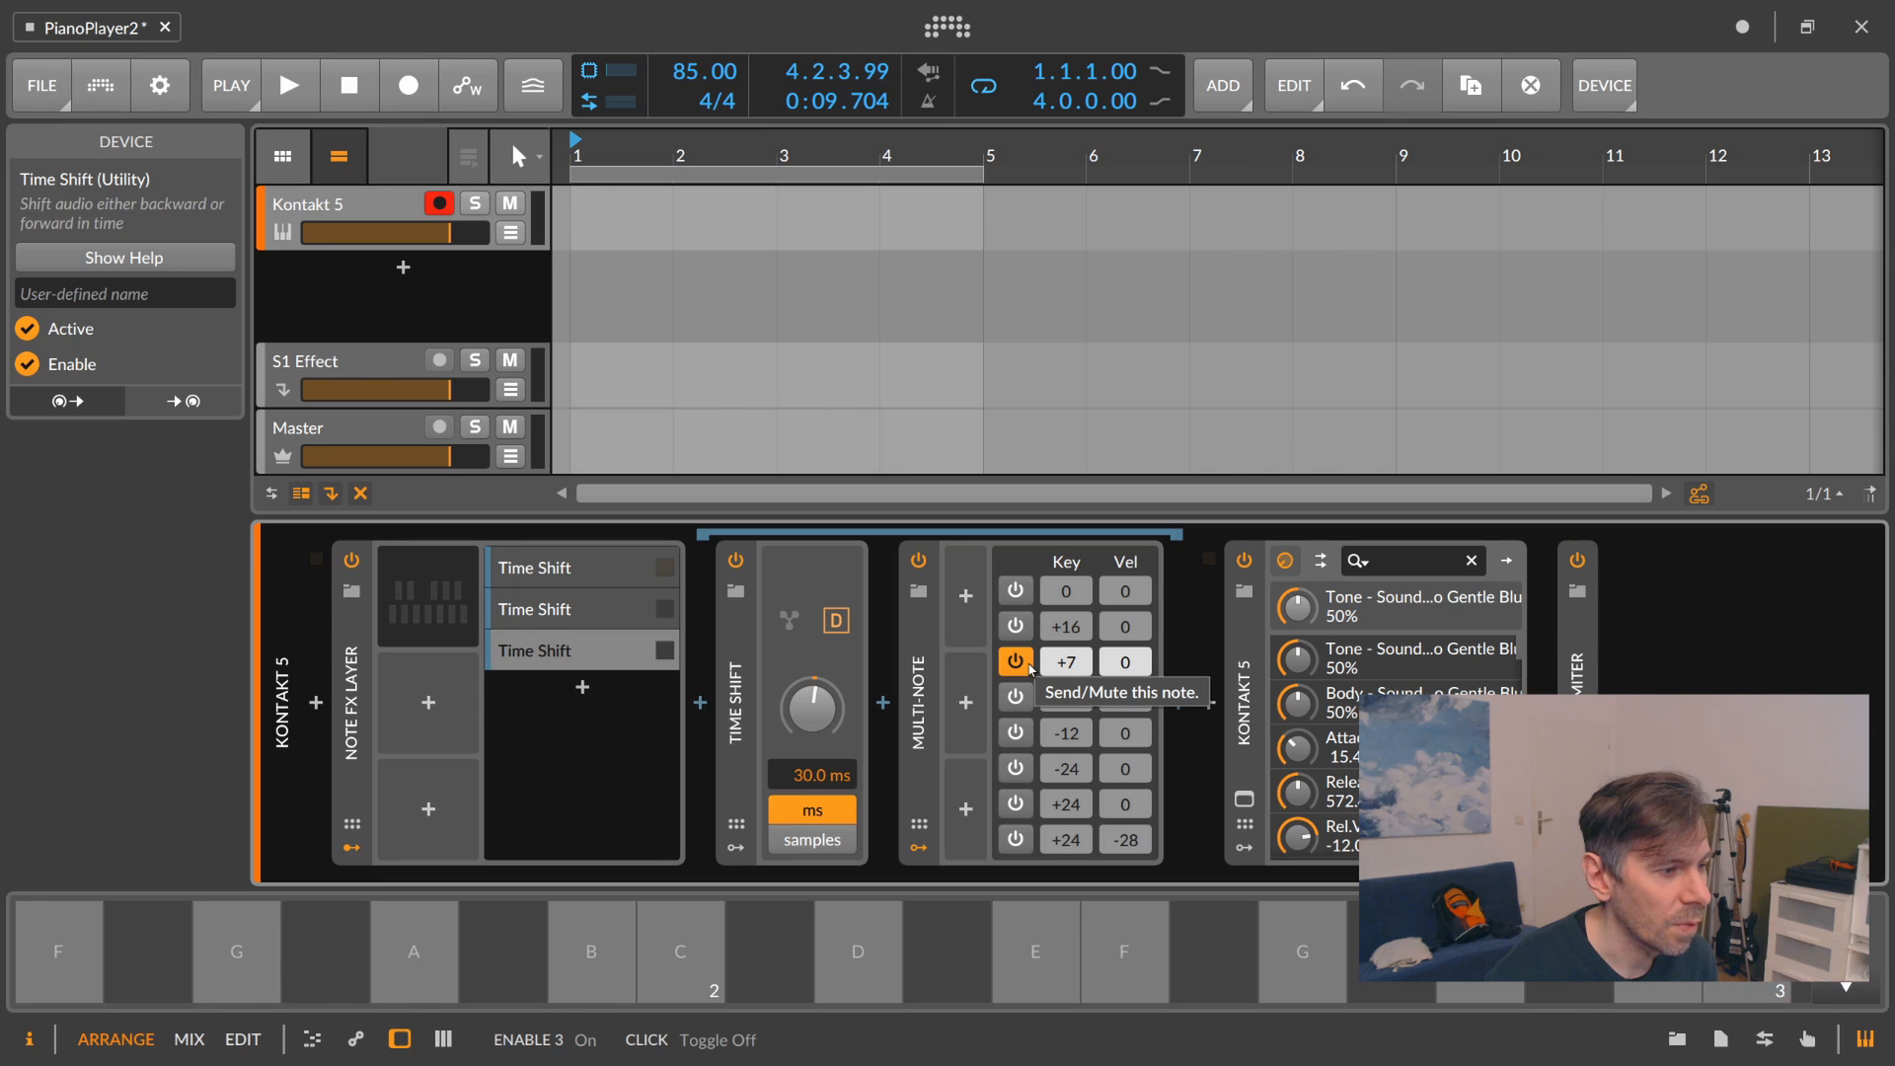
# Compare the Time Shift and Multi-Note settings of the second and third layers.
pyautogui.click(581, 603)
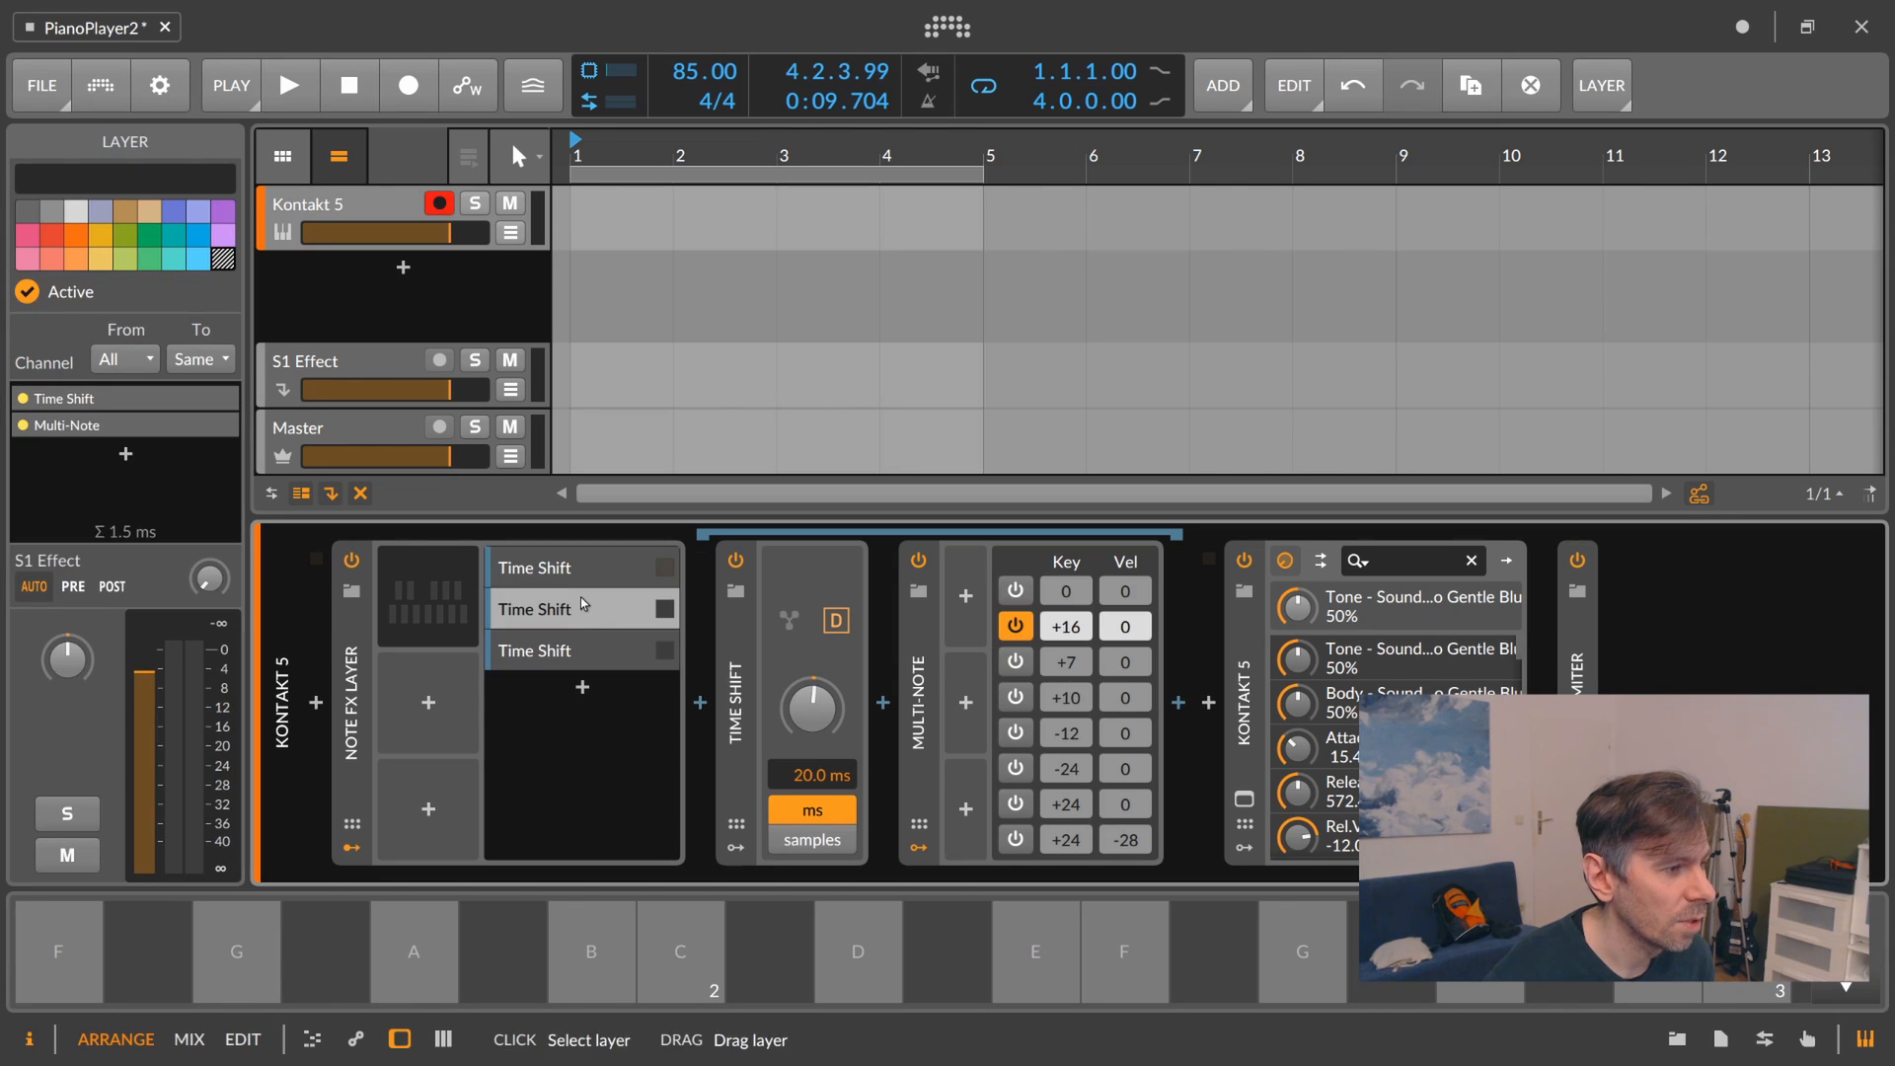
pyautogui.click(578, 647)
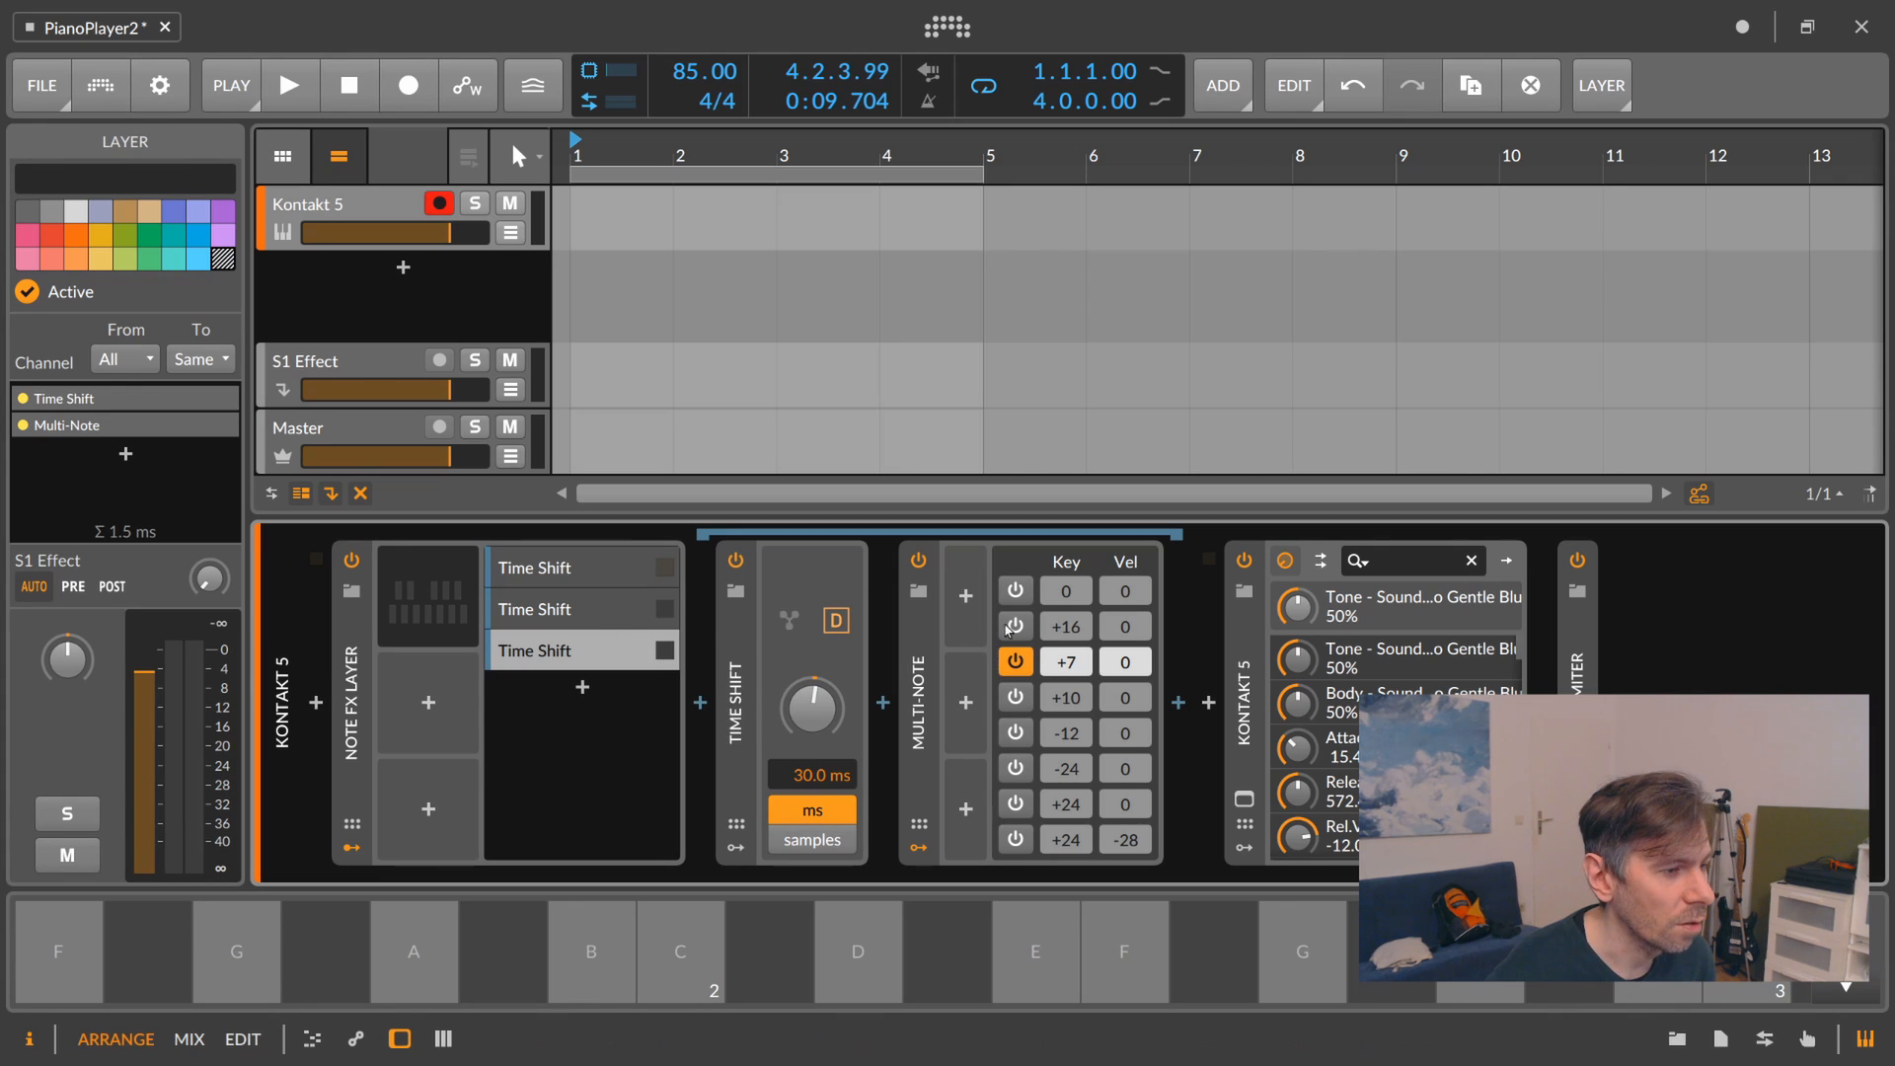
pyautogui.click(594, 610)
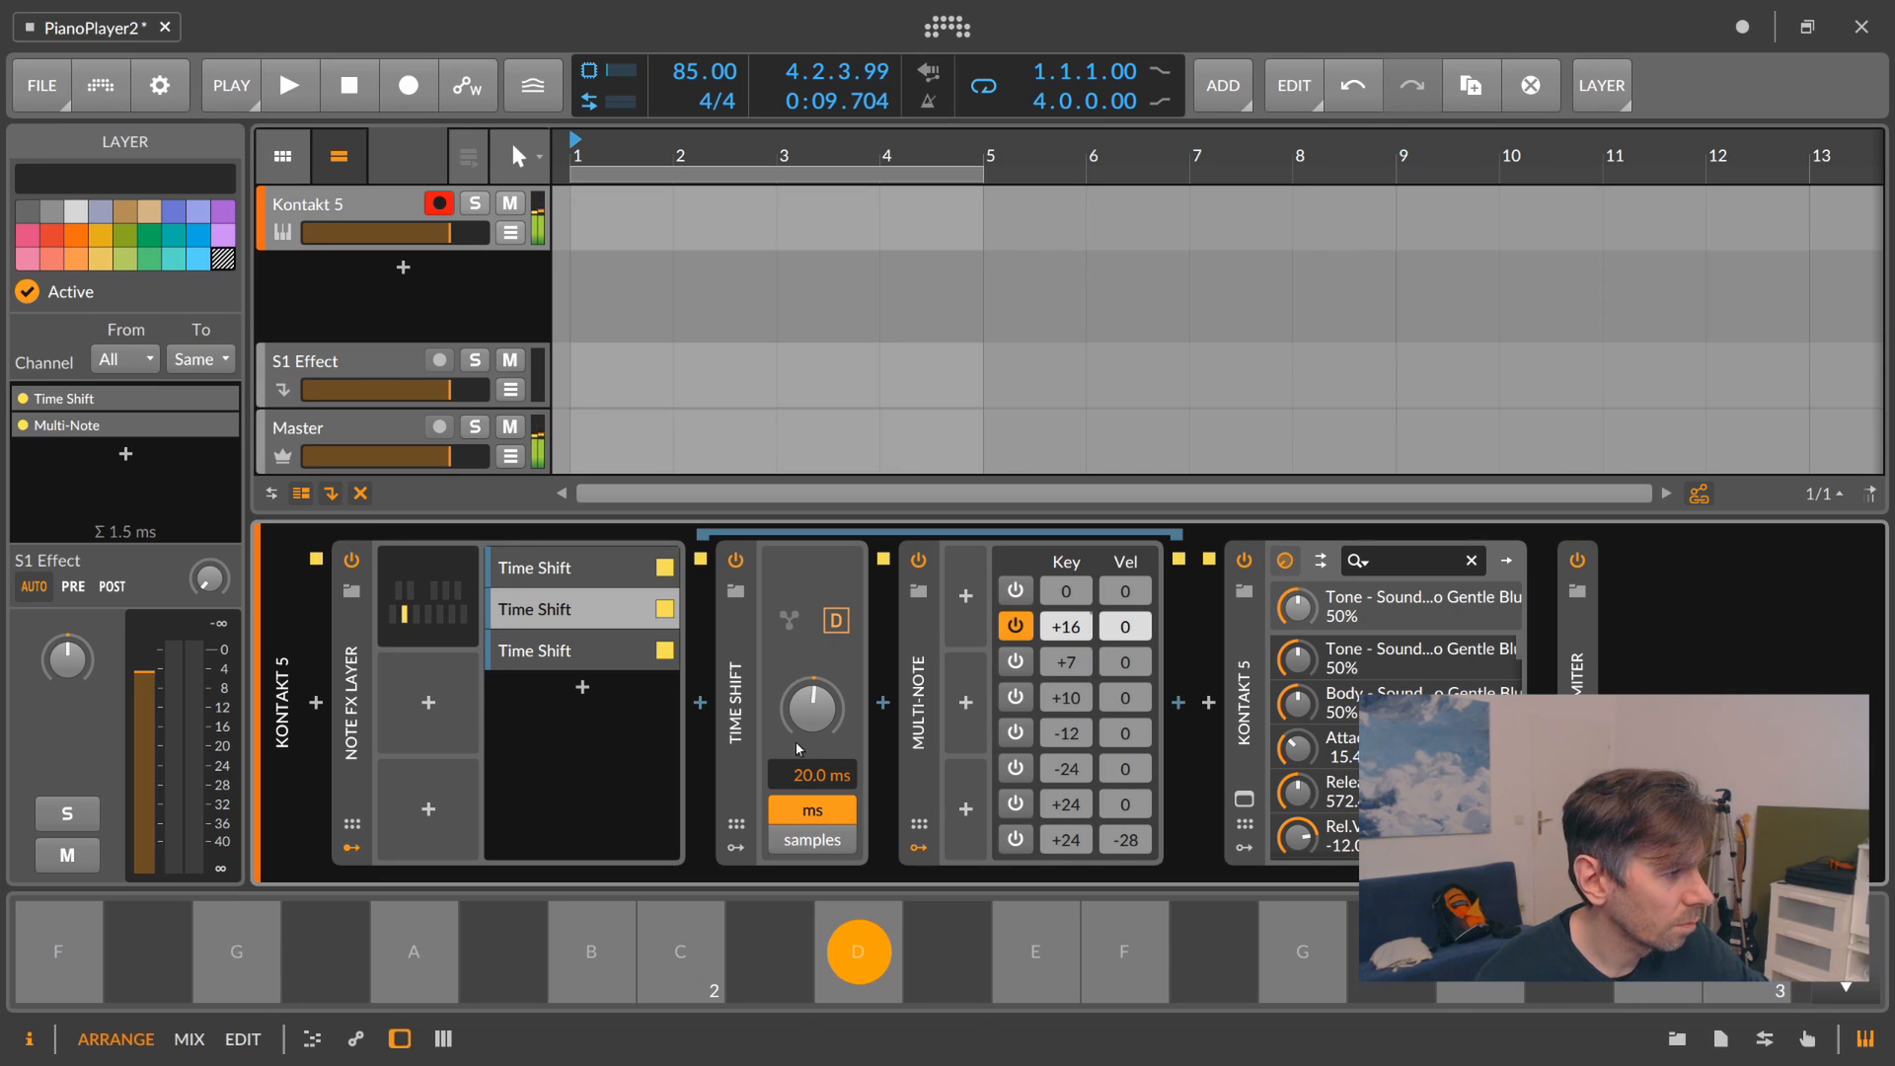
# Raise the third layer's Time Shift to 87.3 ms and the second layer's Time Shift to 58.9 ms.
pyautogui.click(593, 655)
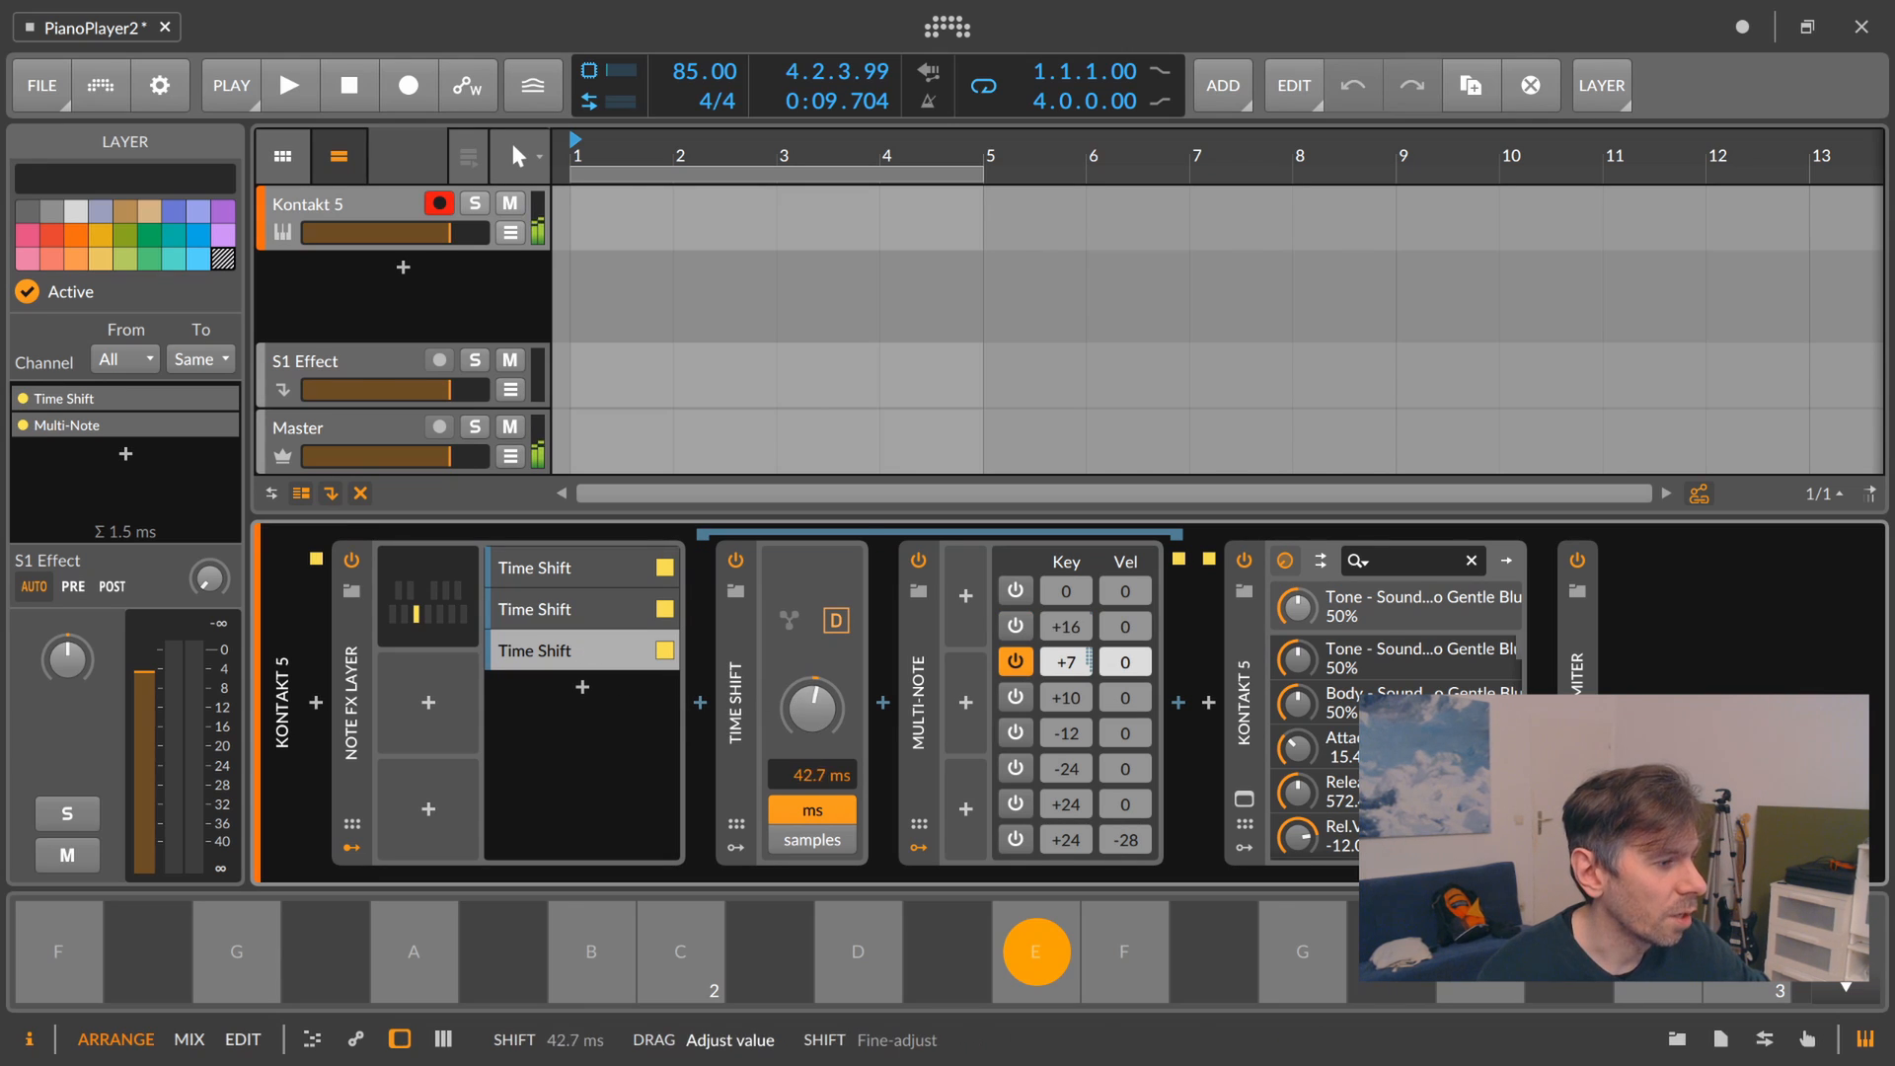
pyautogui.moveTo(811, 707)
pyautogui.mouseDown()
pyautogui.moveTo(811, 673)
pyautogui.moveTo(812, 695)
pyautogui.mouseUp()
pyautogui.click(614, 614)
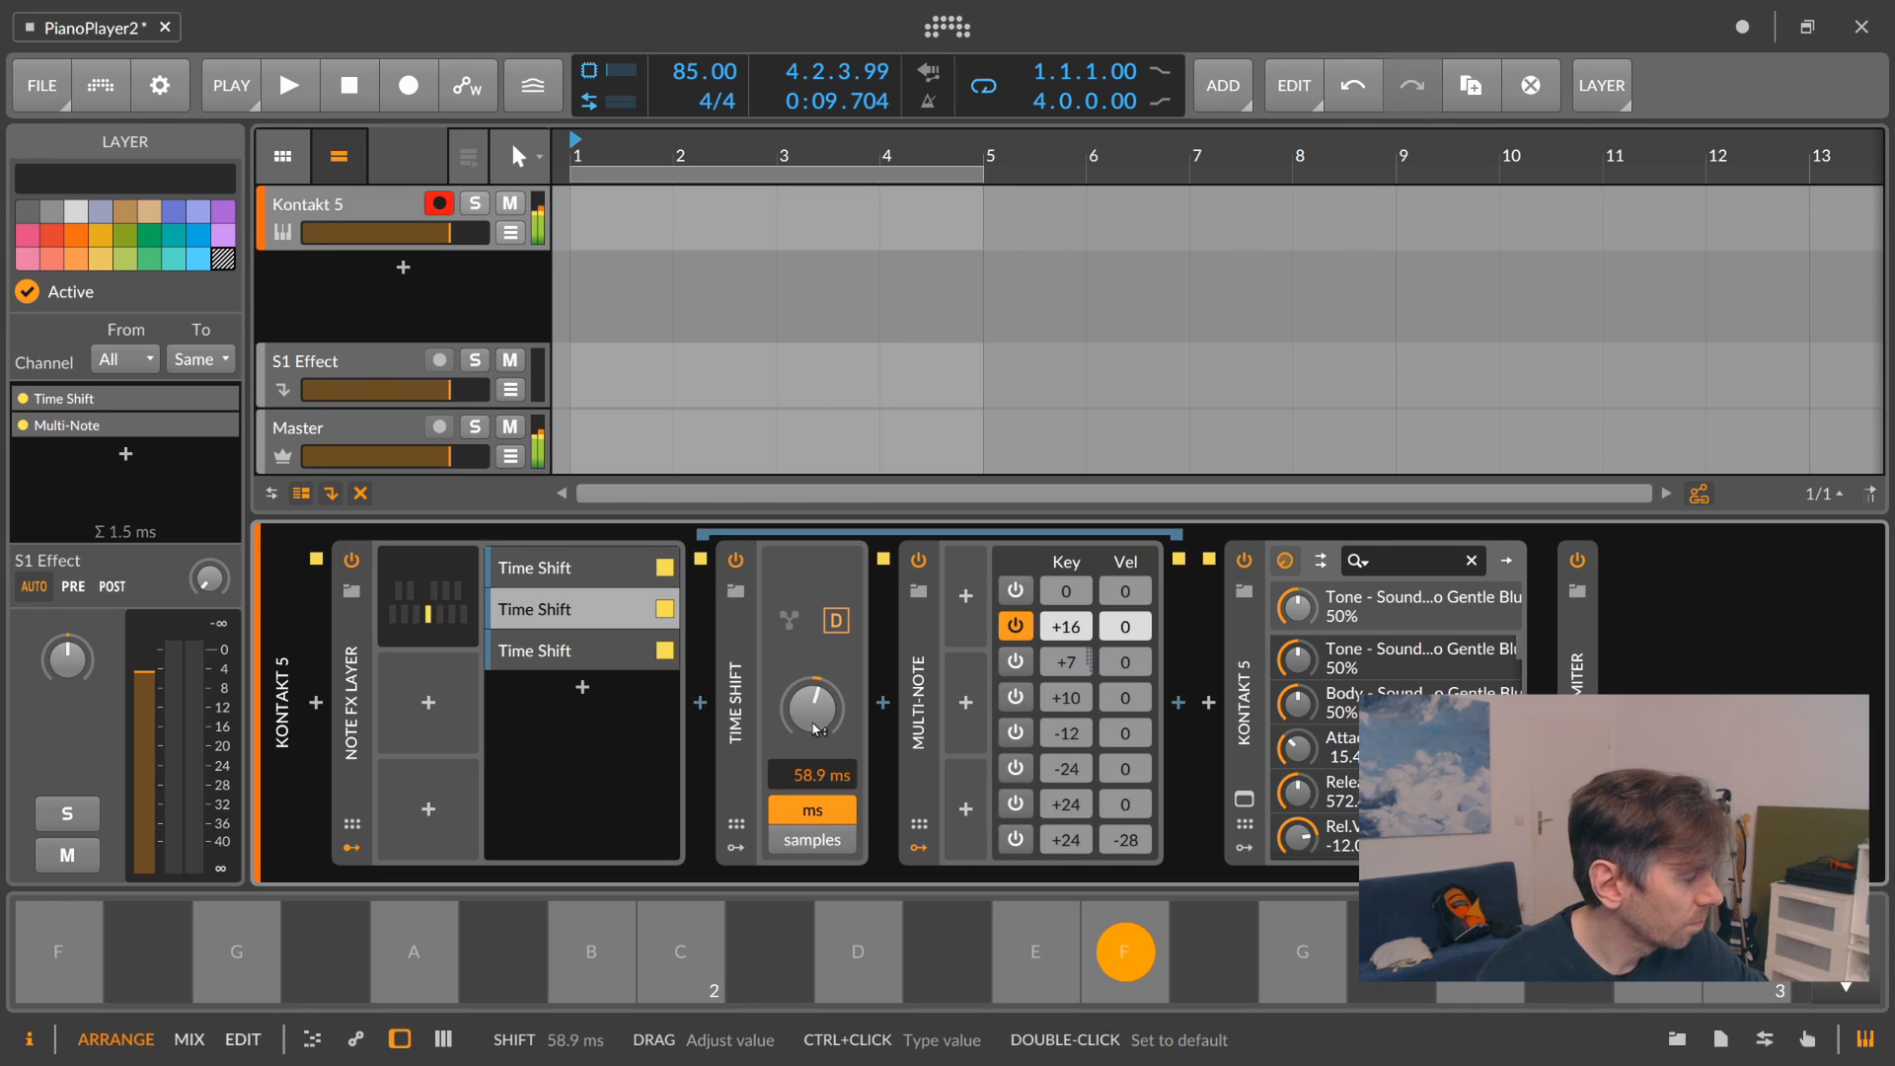
# Add a Random modulator to the Note FX Layer and try to map it to the second layer's Time Shift.
pyautogui.click(429, 703)
pyautogui.write('m')
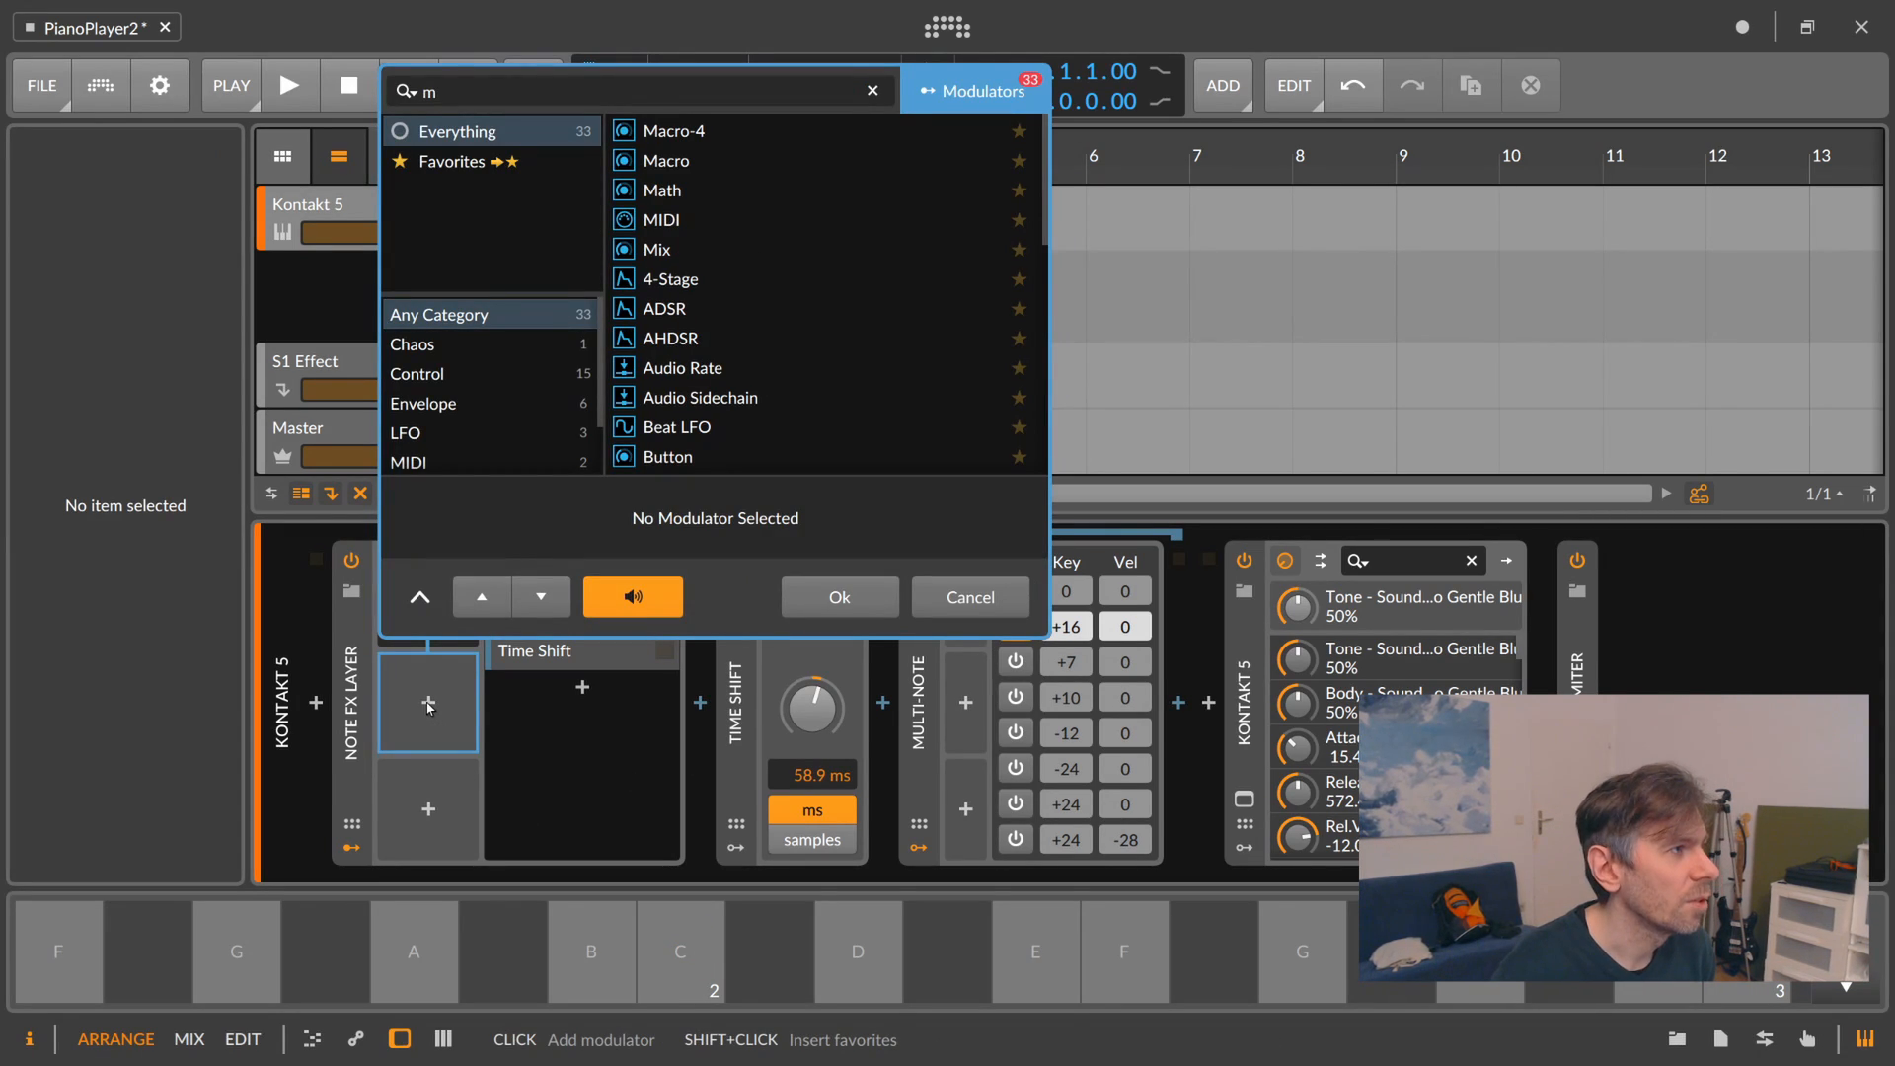
pyautogui.write(' rand')
pyautogui.press('Return')
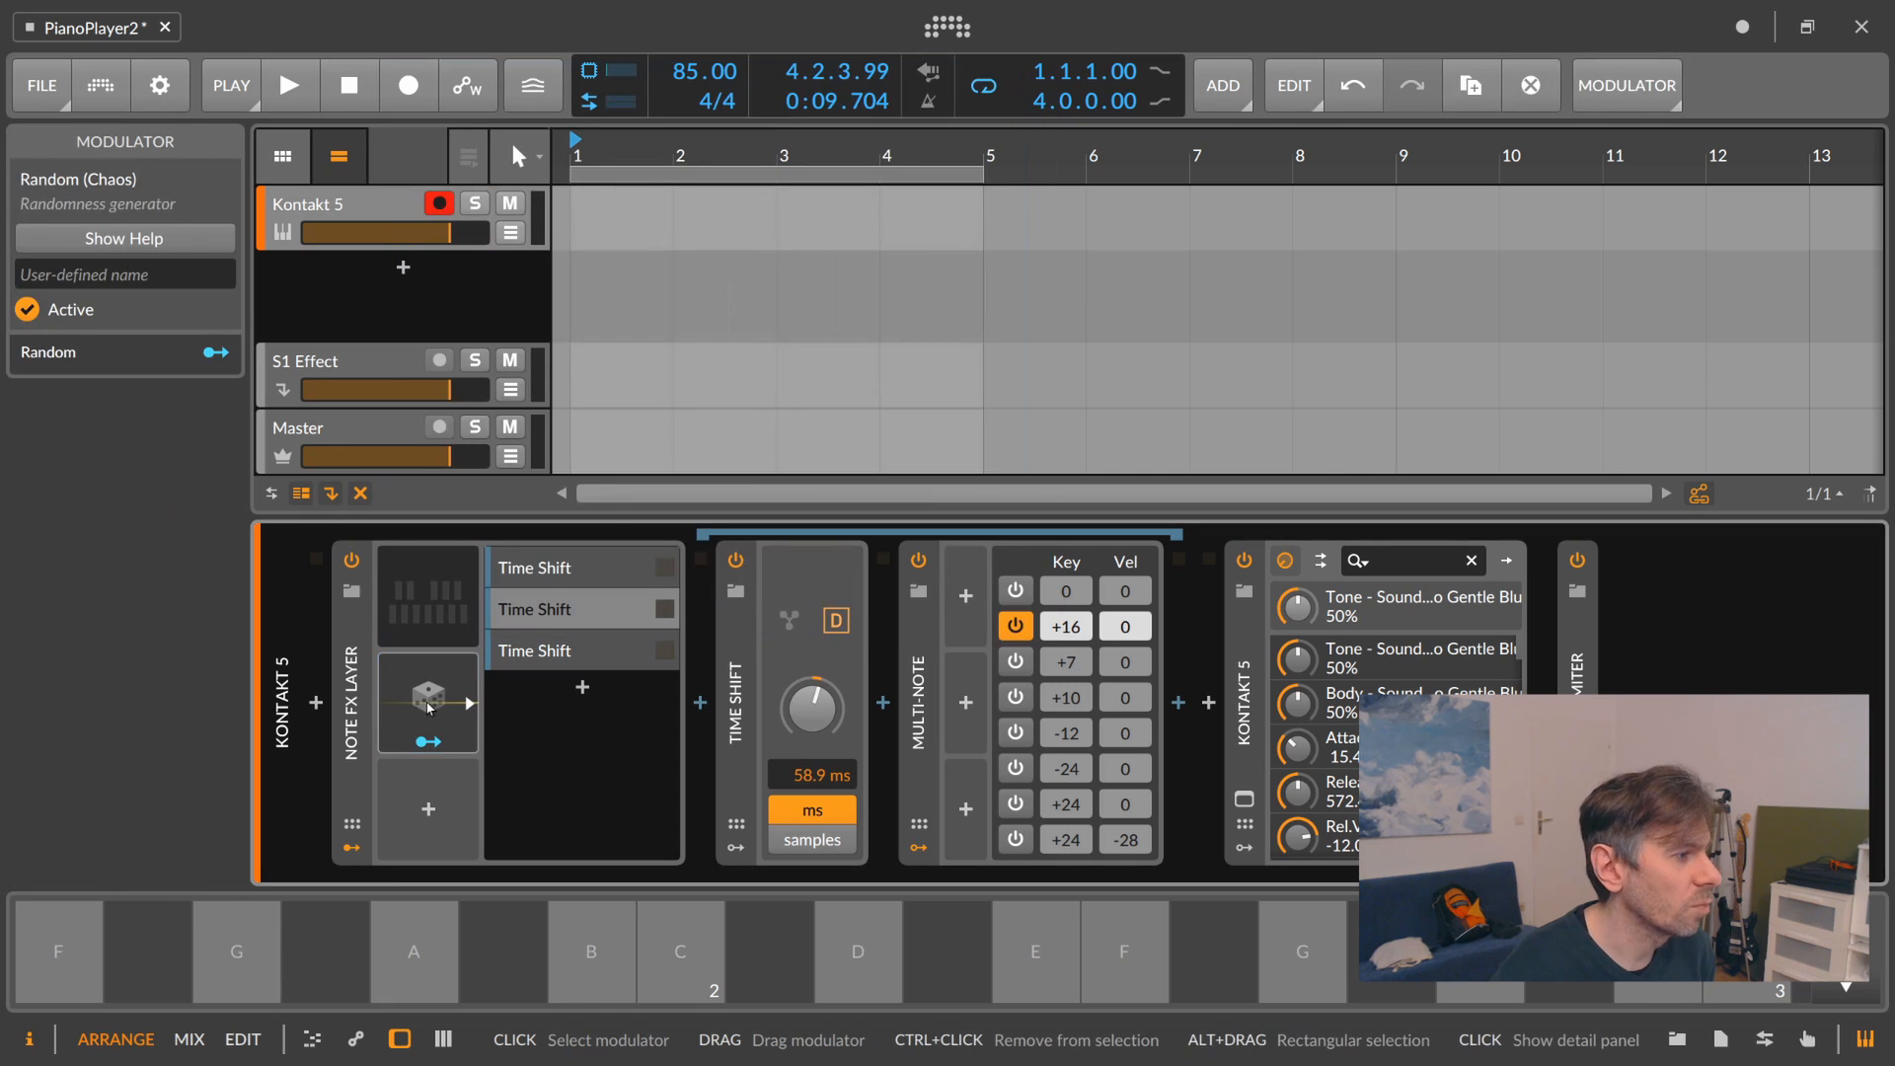
pyautogui.click(428, 742)
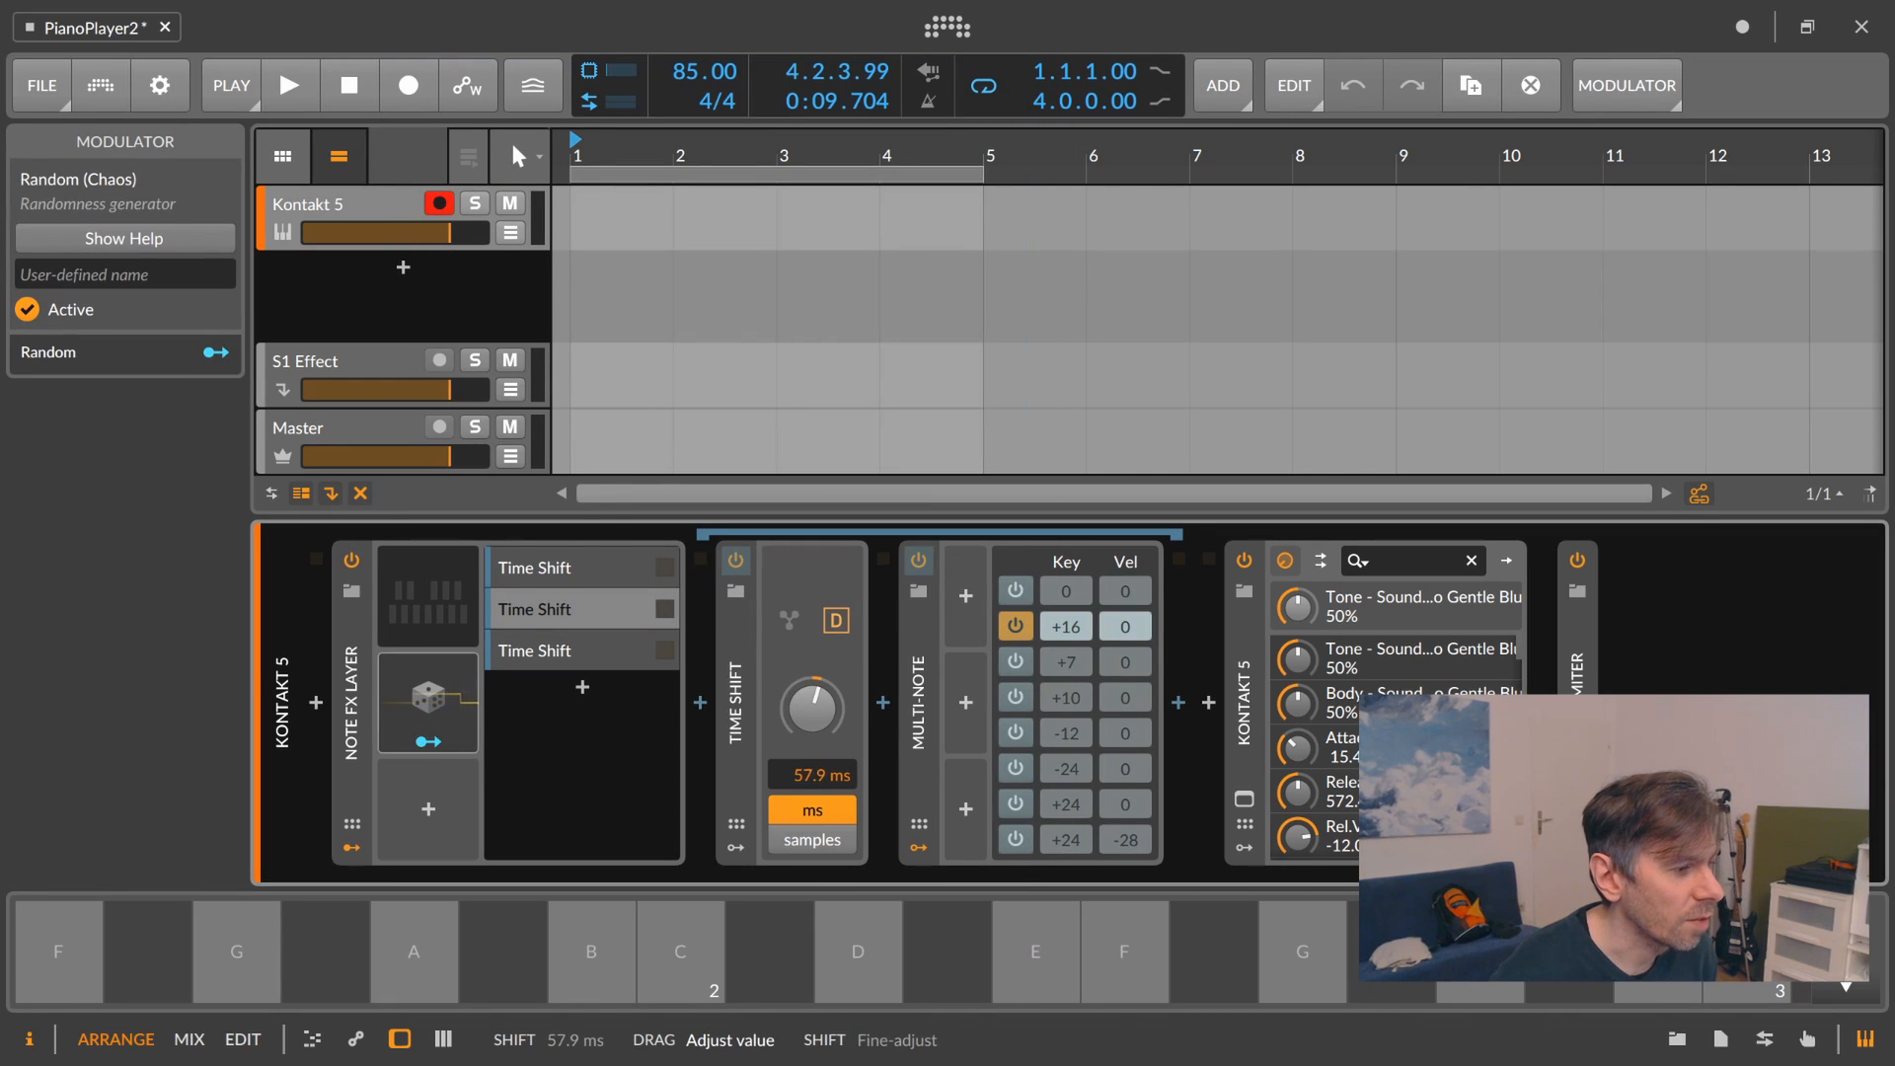
pyautogui.click(812, 718)
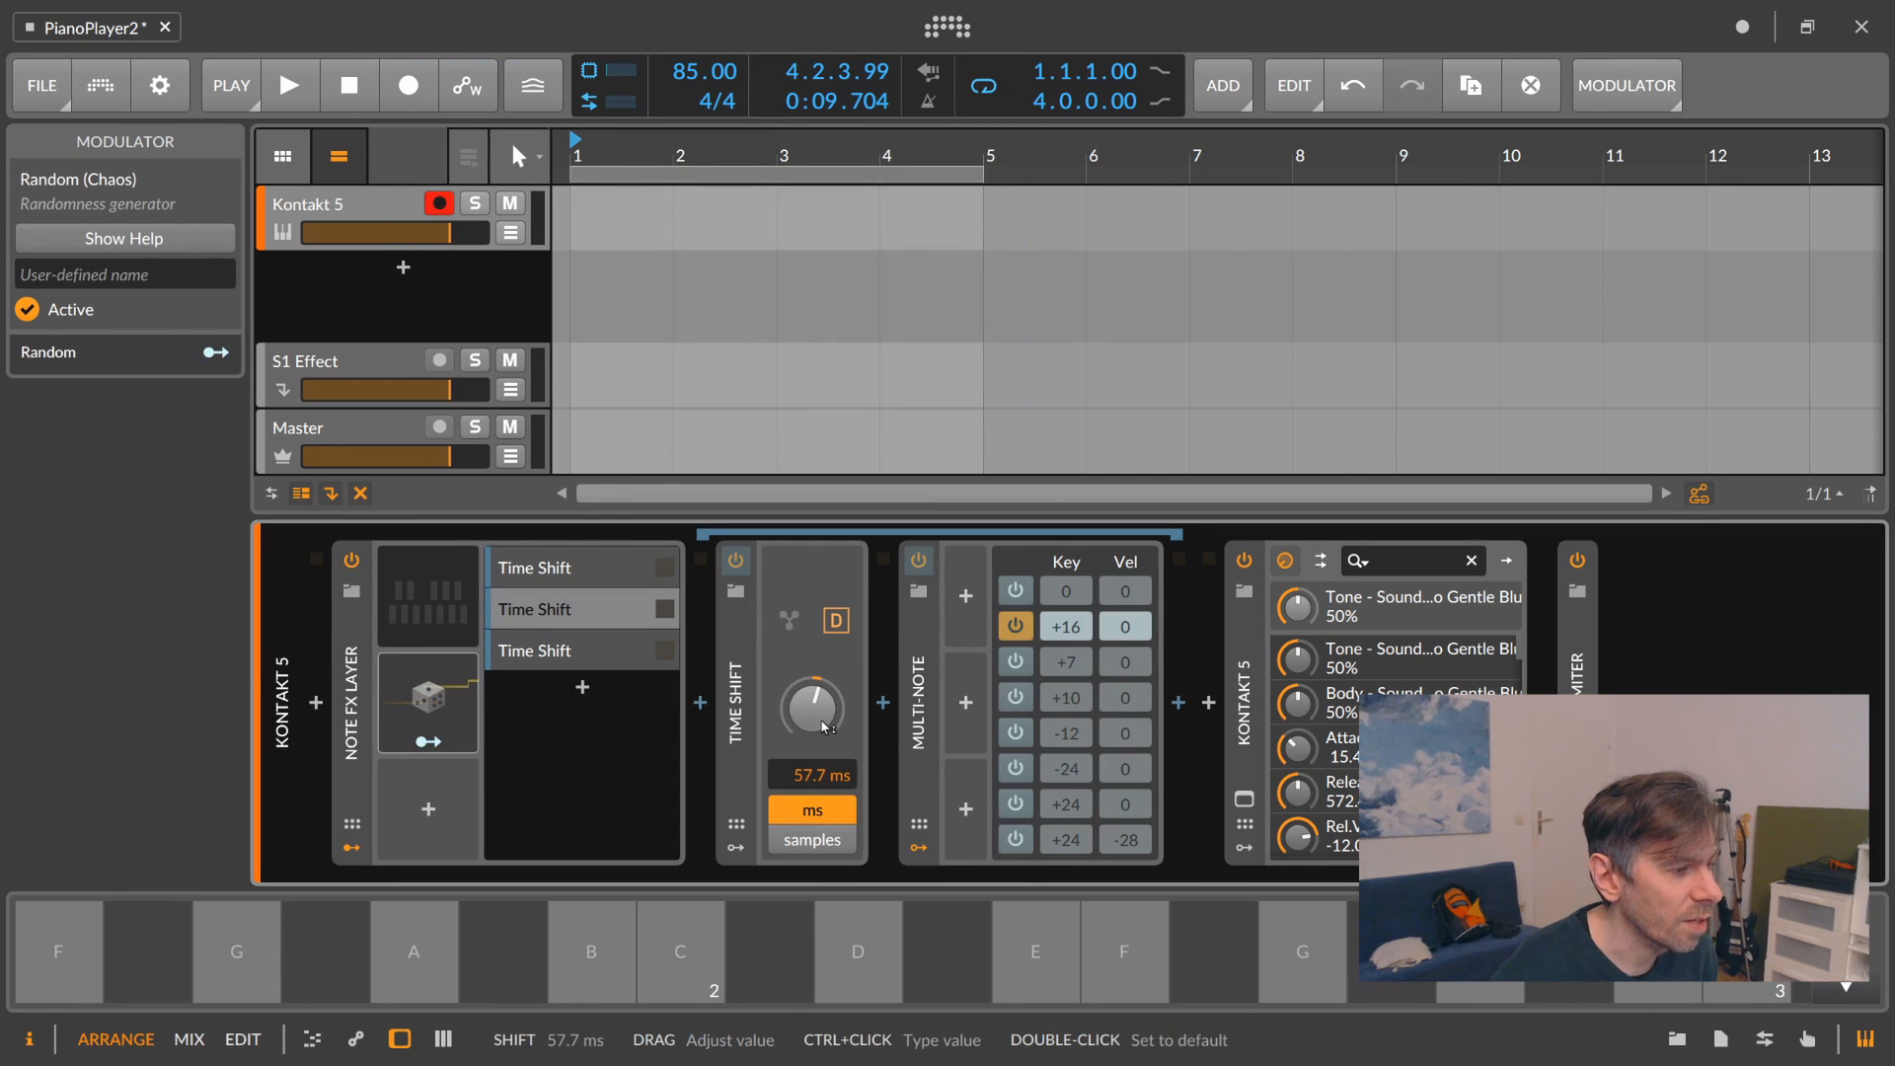
# Inspect the Random modulator's settings and remove the modulator from the Note FX Layer.
pyautogui.click(442, 712)
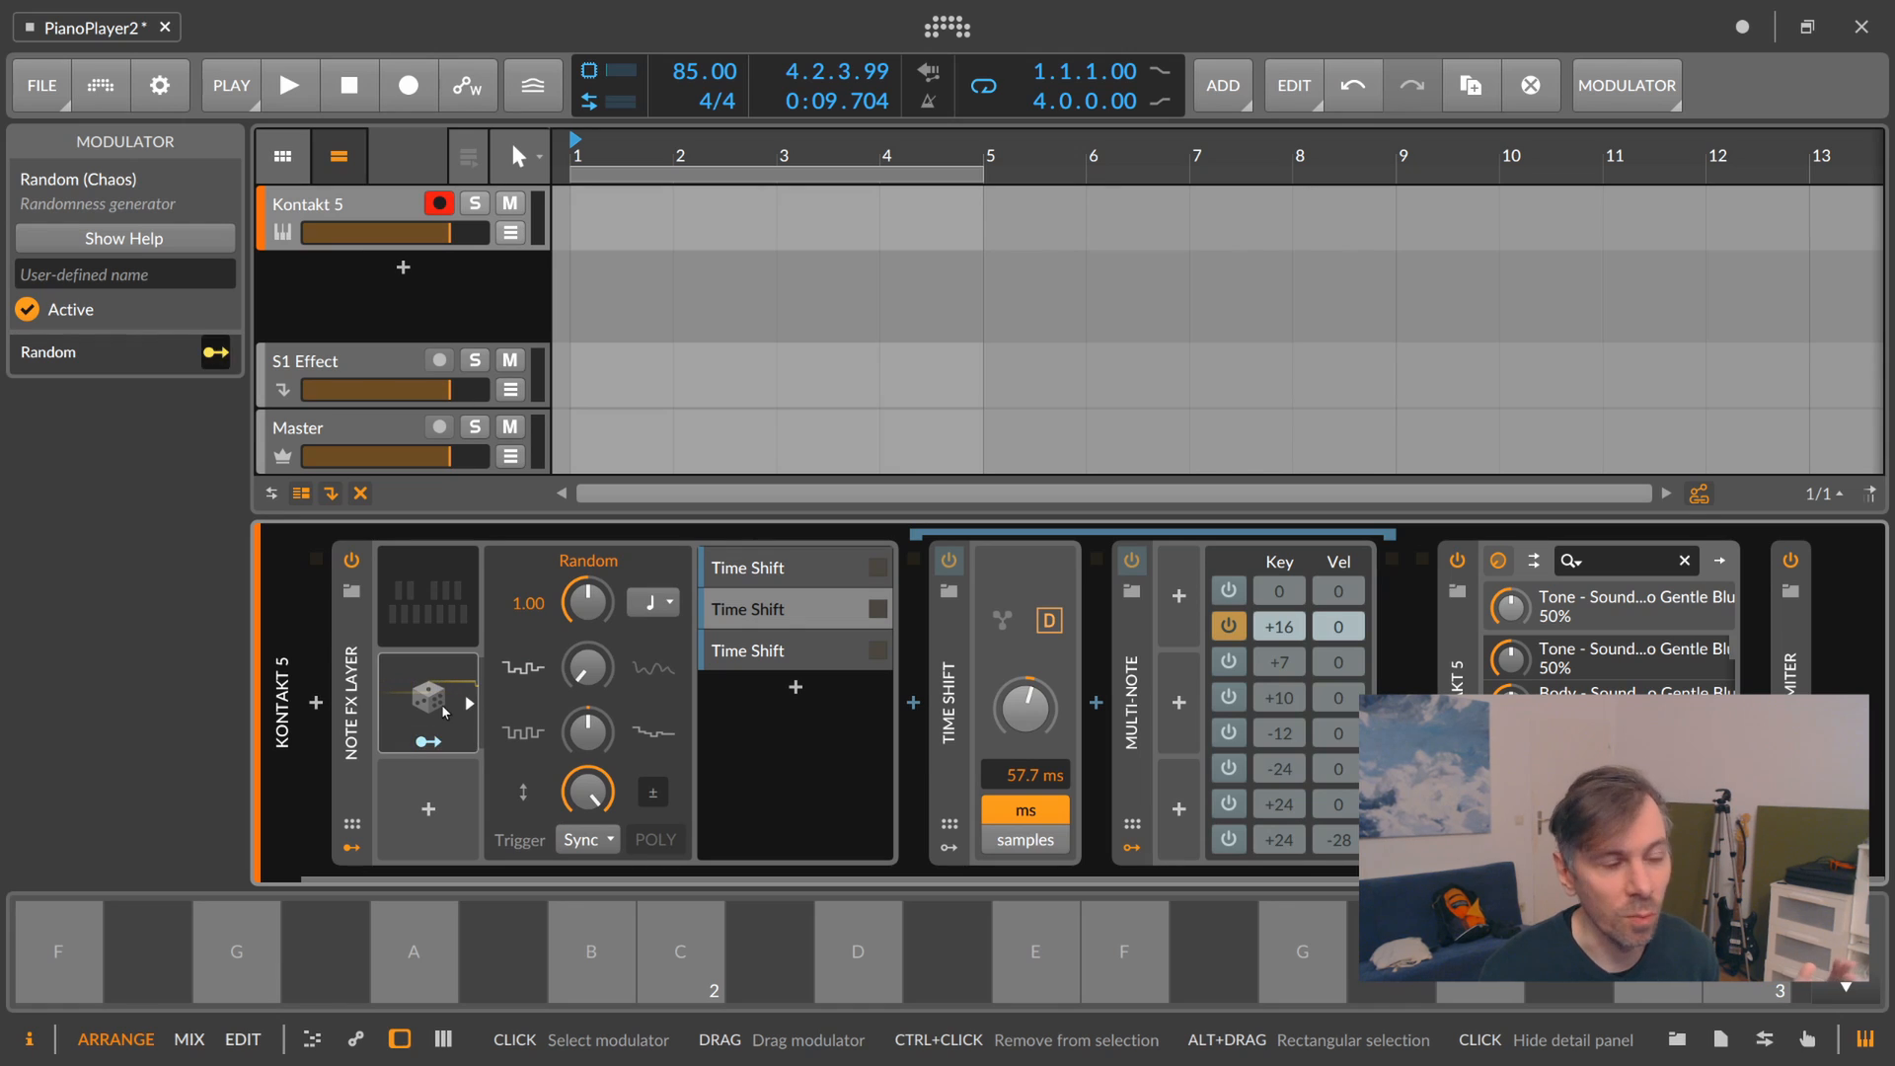
pyautogui.click(442, 713)
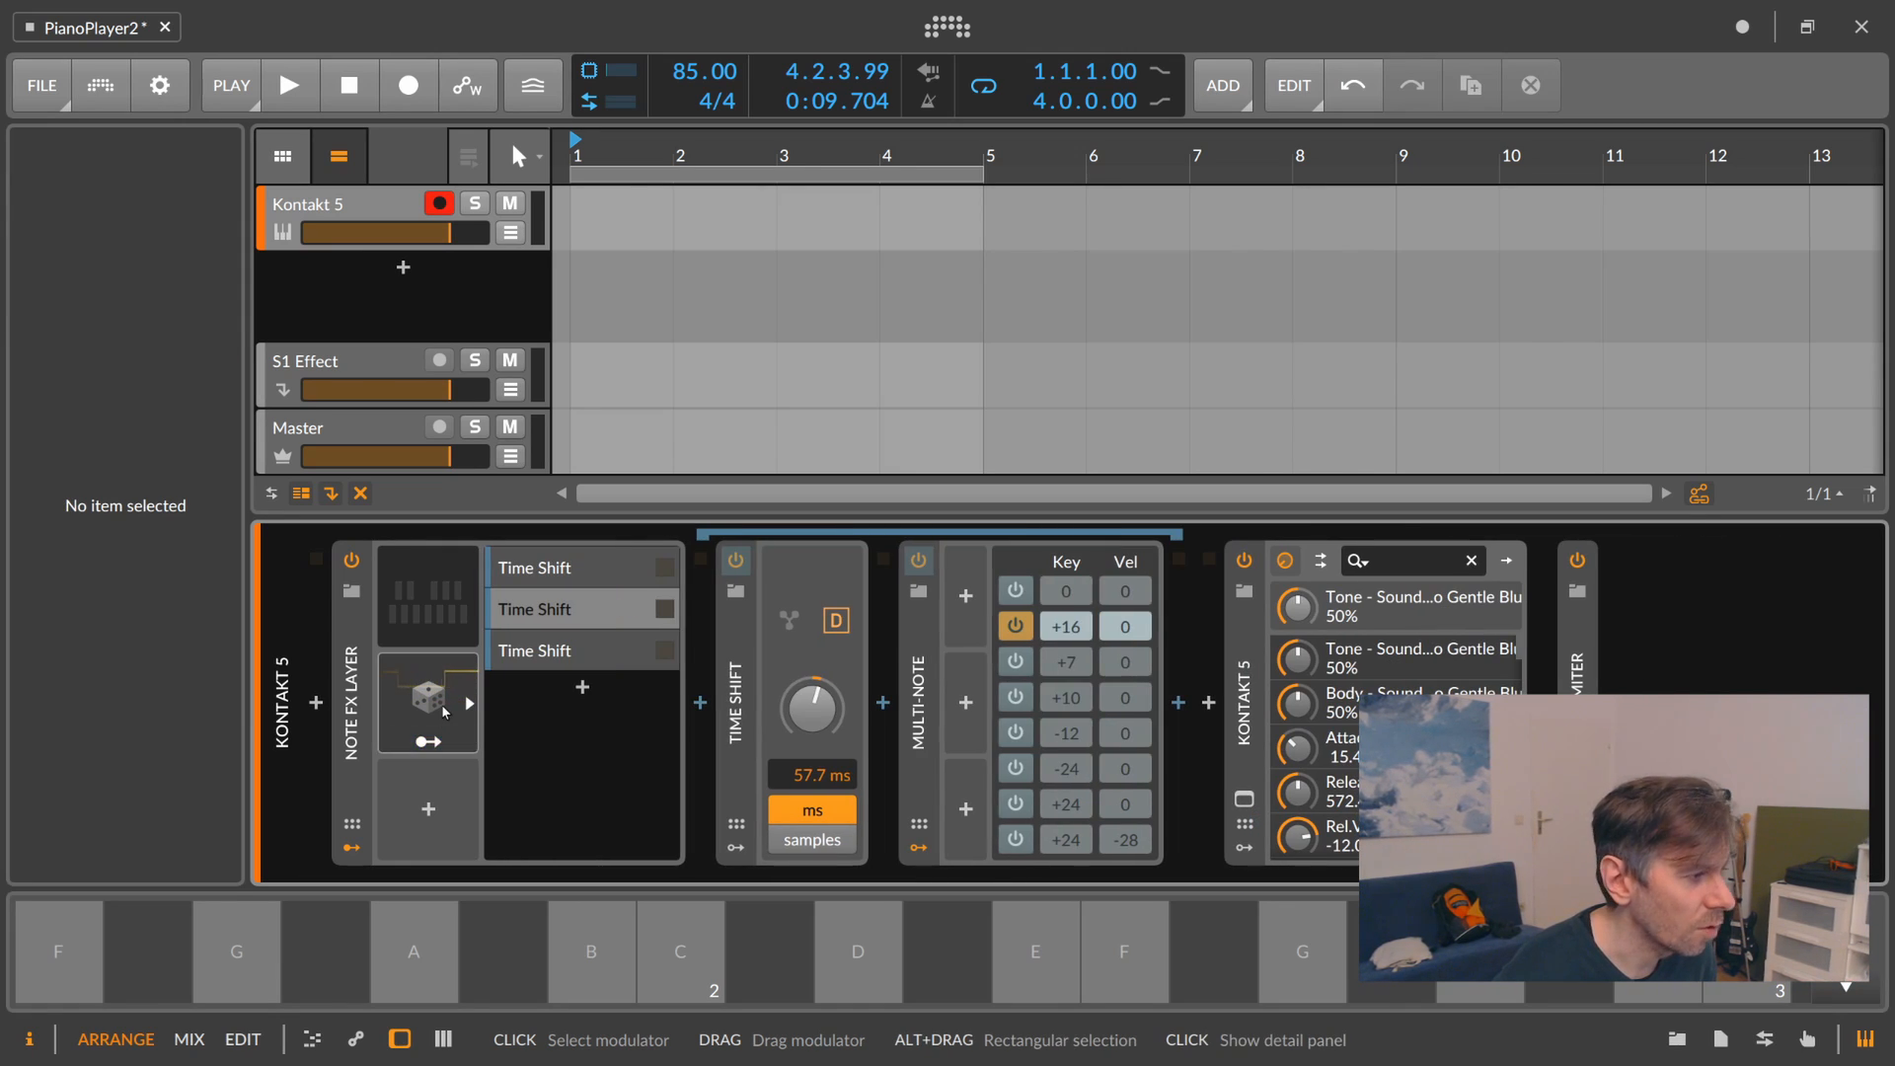
pyautogui.click(441, 703)
pyautogui.press('Delete')
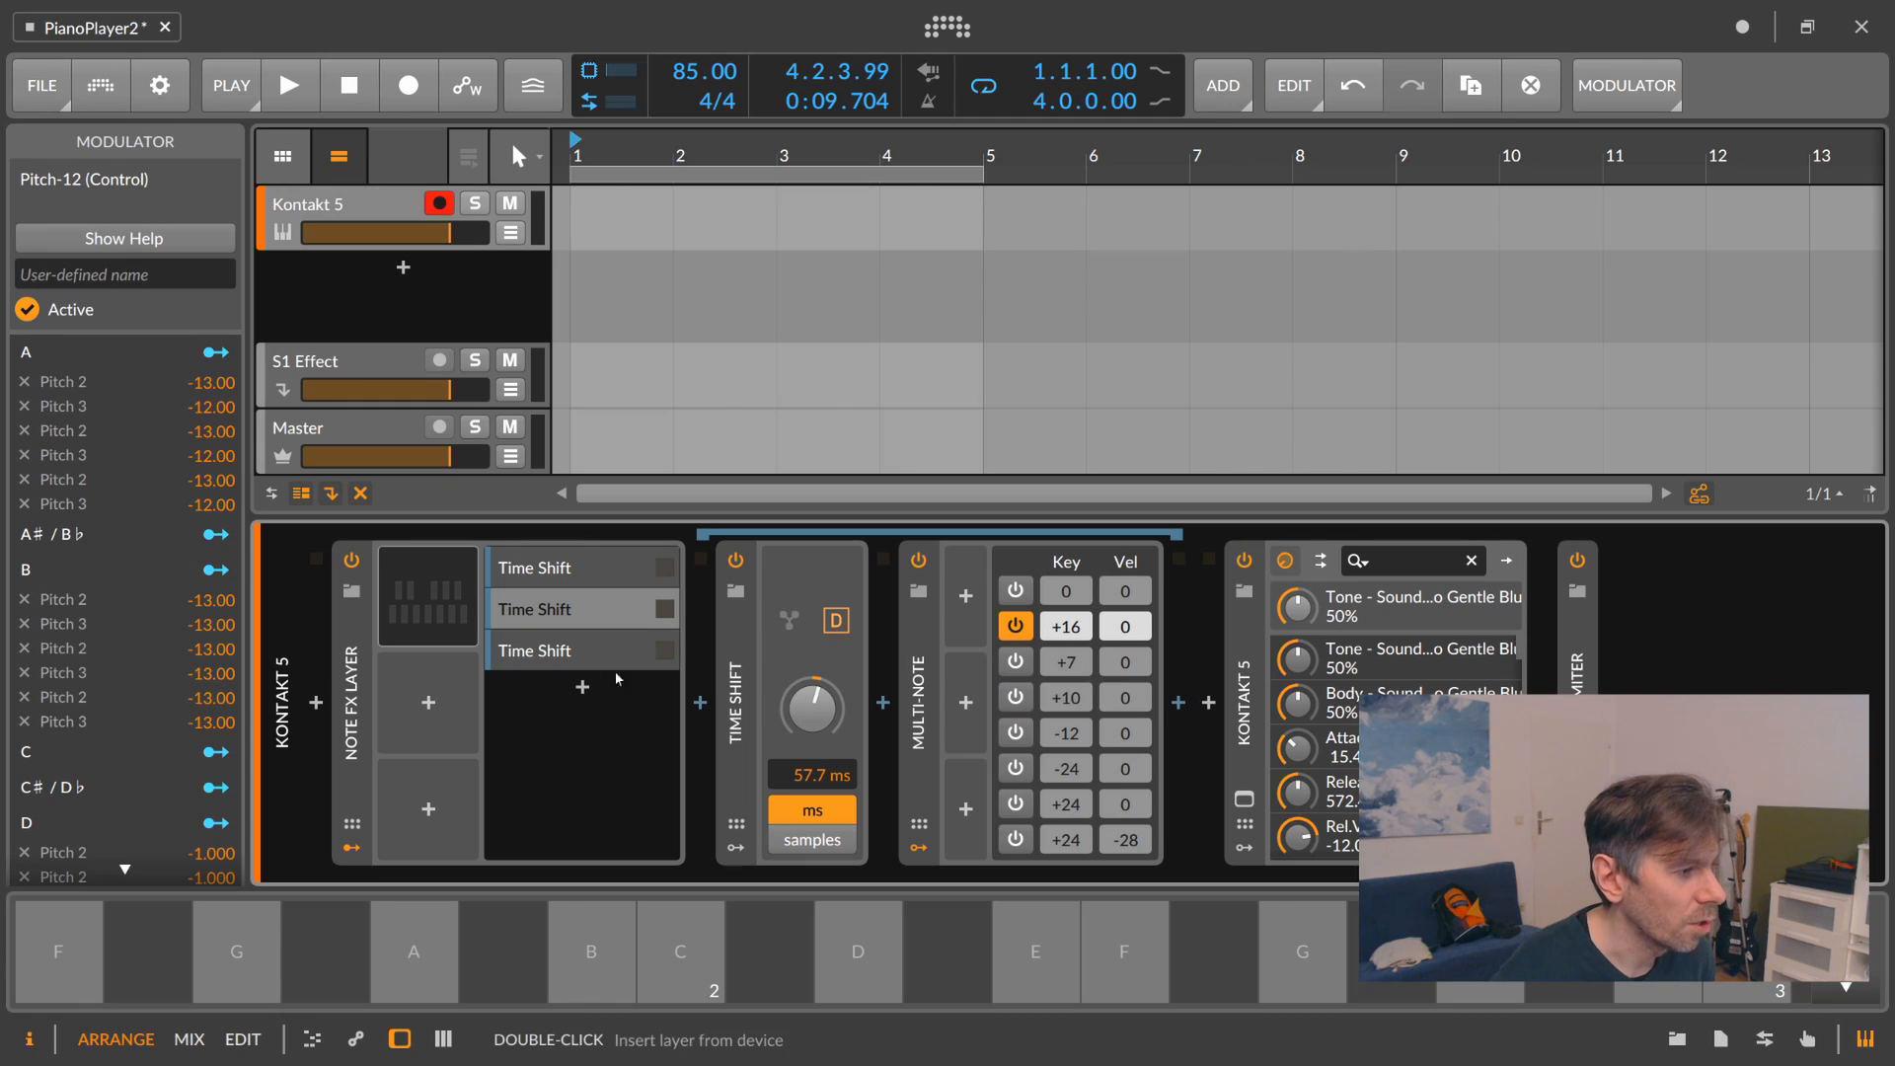
# Check the devices and shift settings in each of the three Time Shift layers.
pyautogui.click(736, 691)
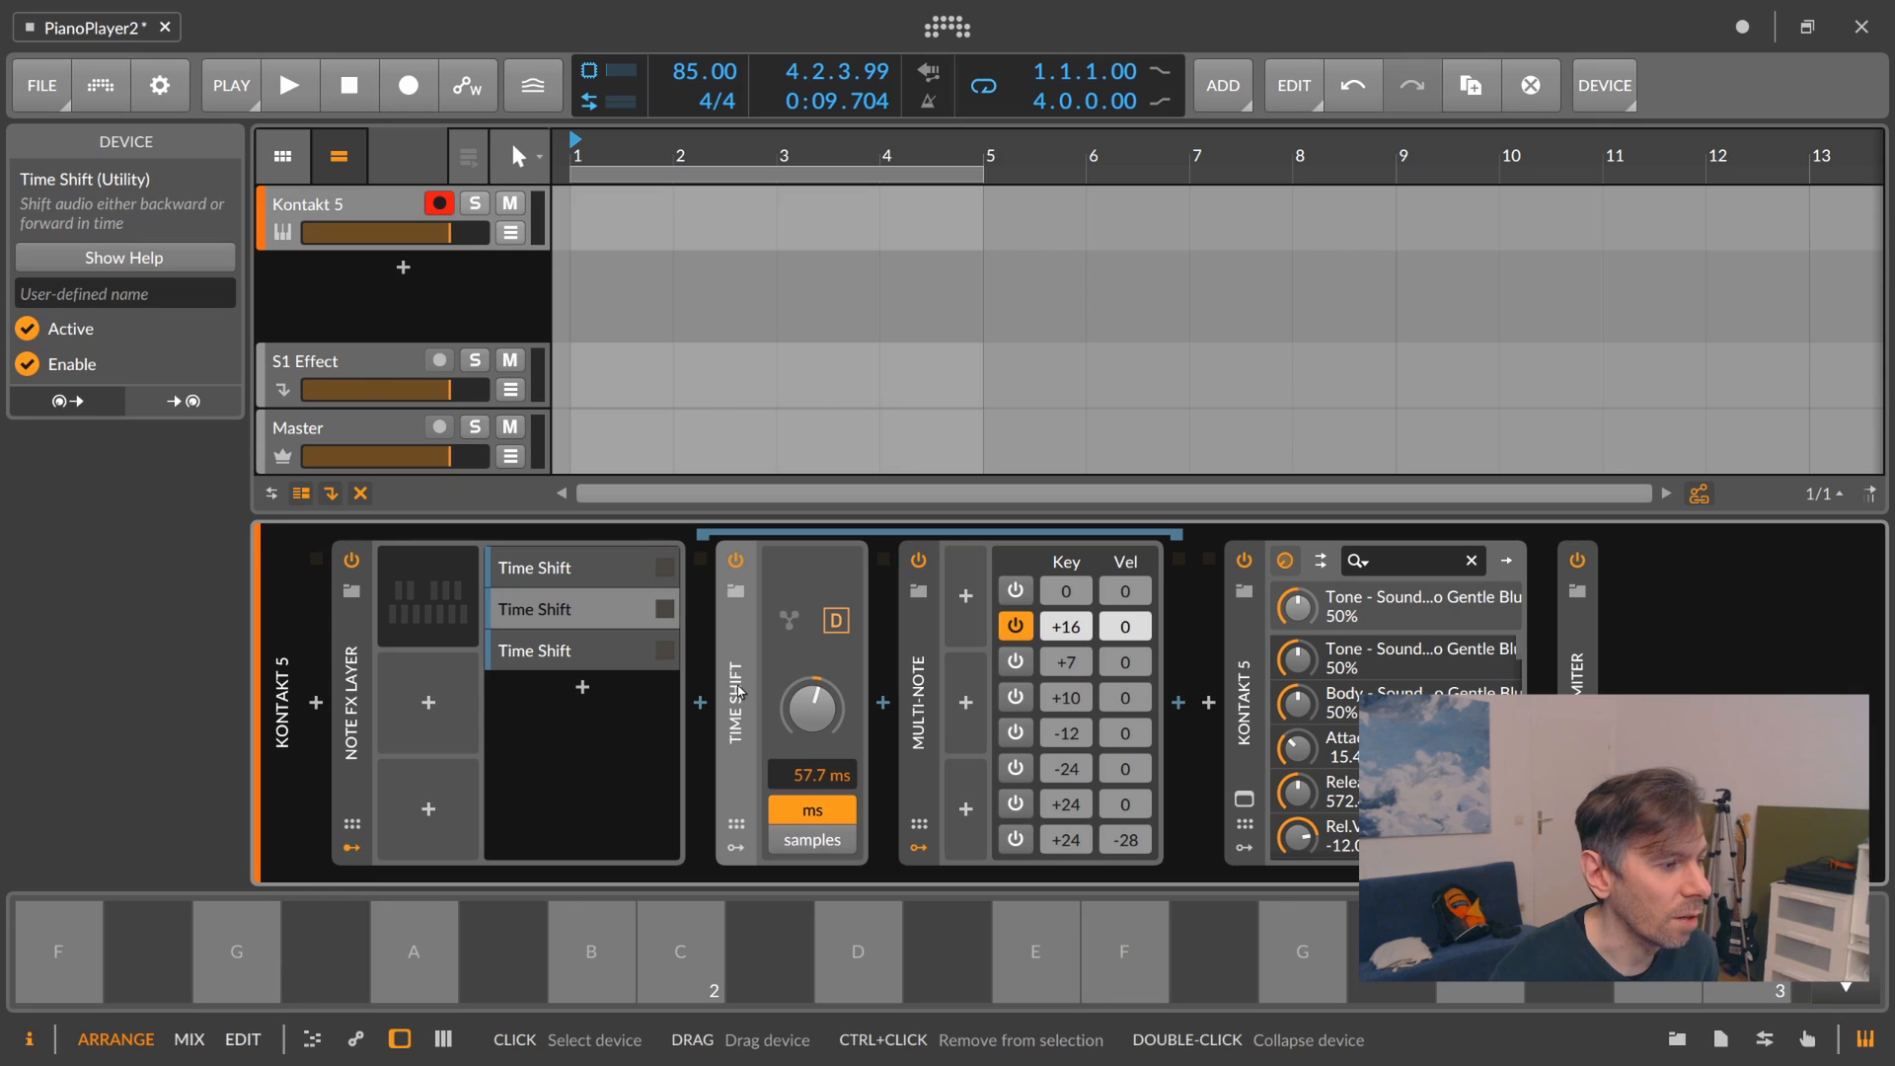
pyautogui.click(568, 651)
pyautogui.click(569, 622)
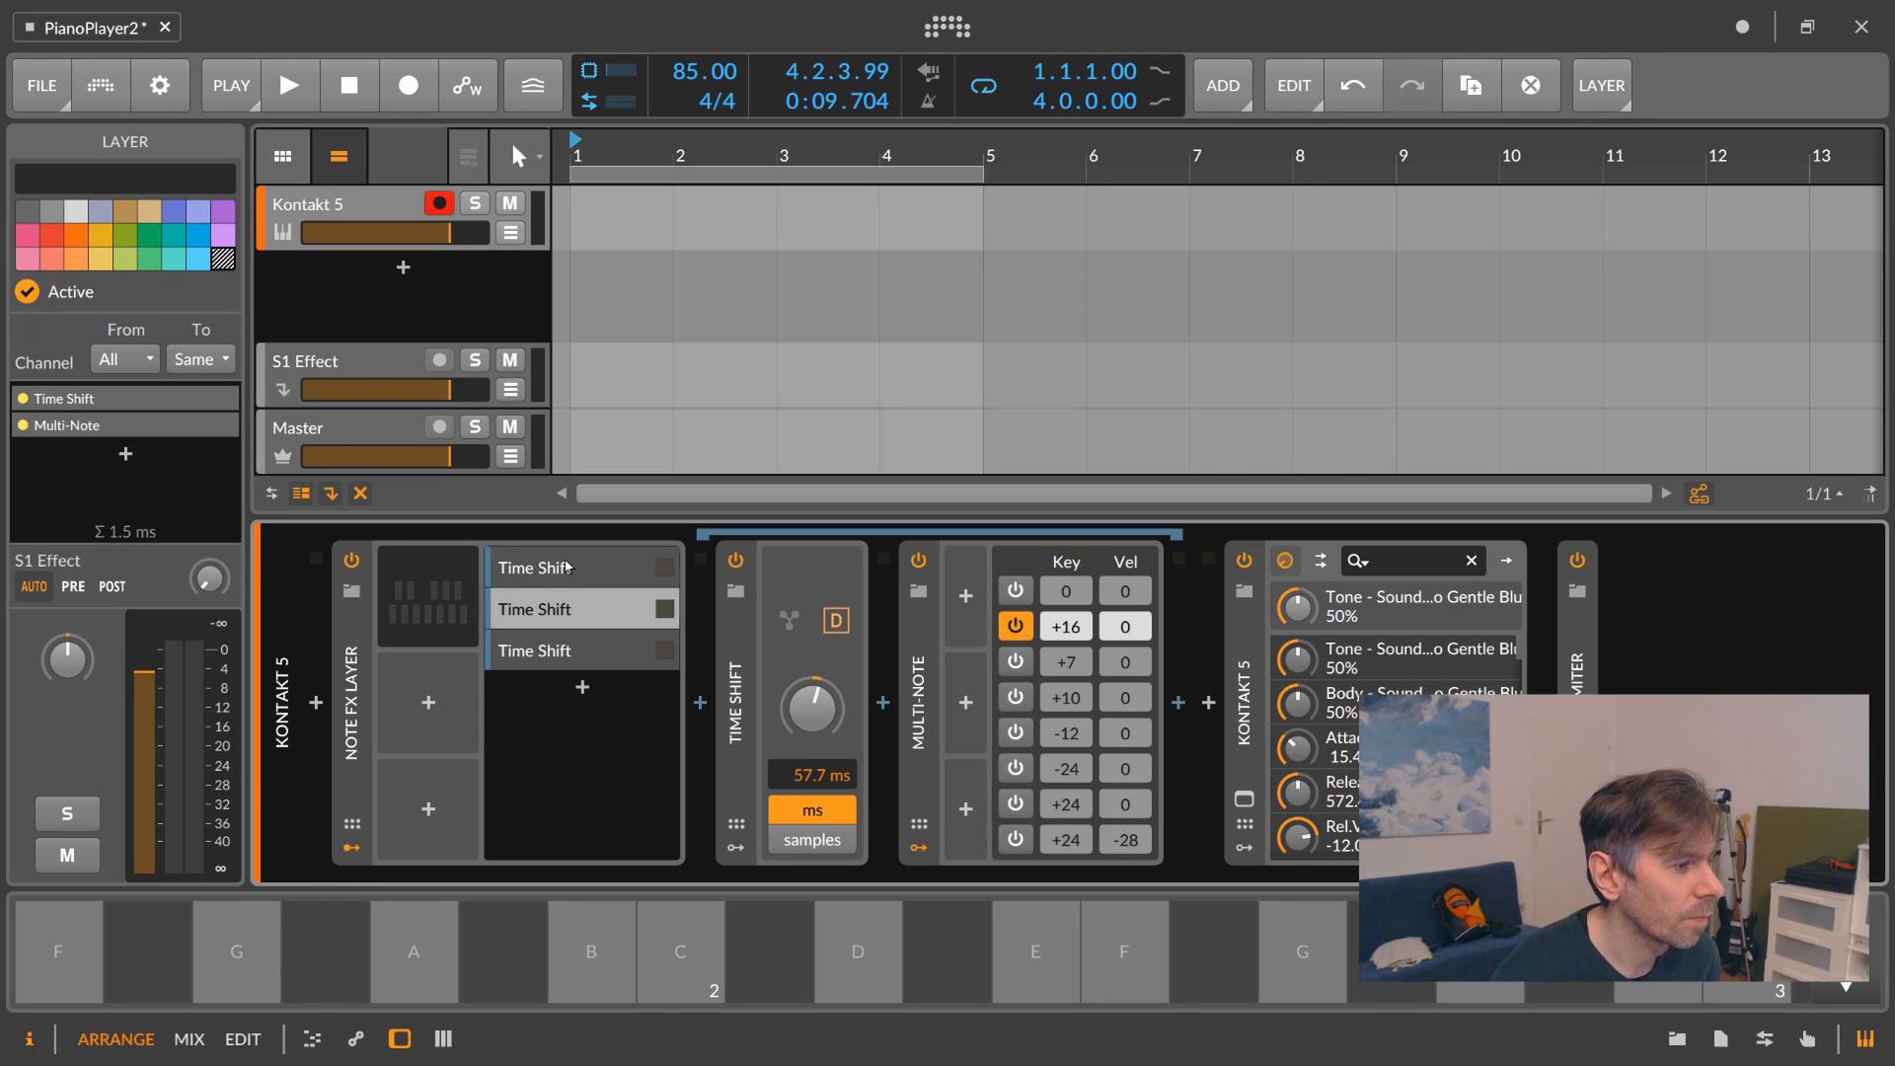
pyautogui.click(566, 571)
pyautogui.click(565, 609)
pyautogui.click(562, 647)
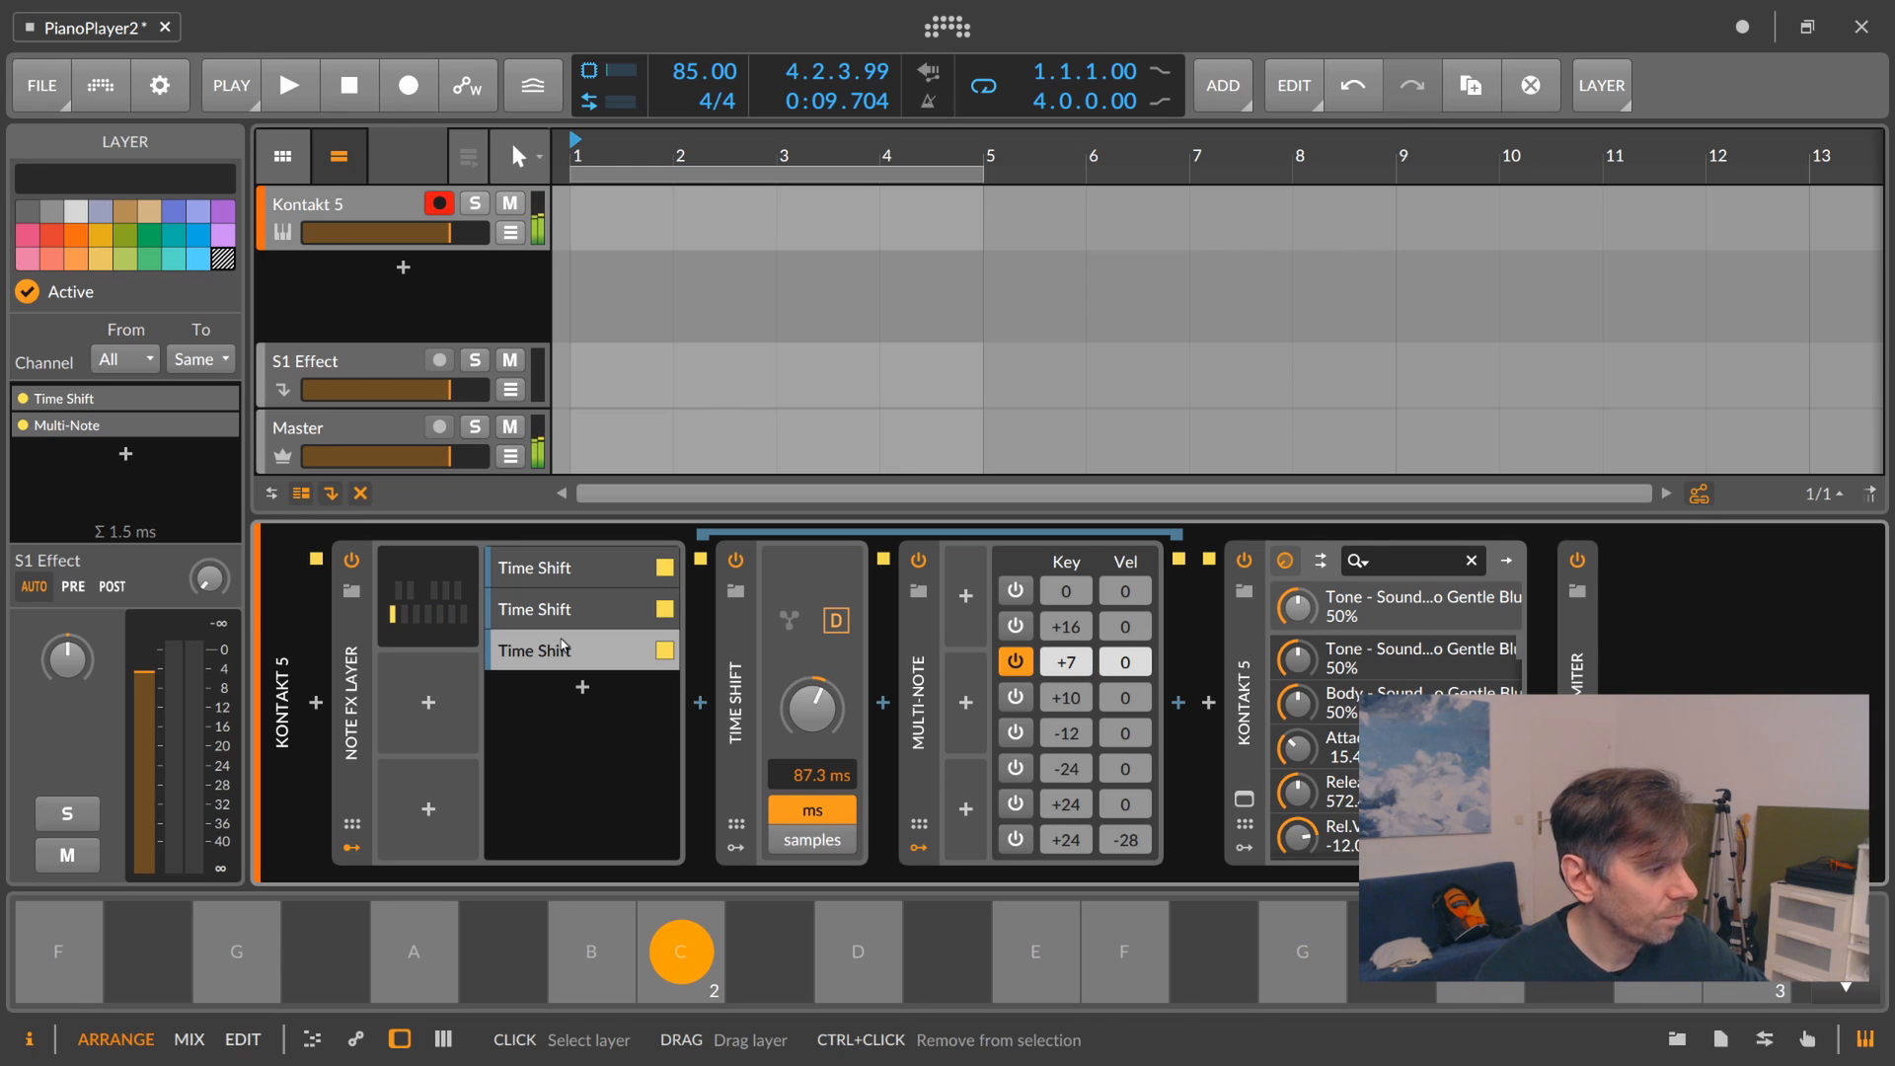
# Collapse the third layer's device view and insert a second Note FX Layer just before Kontakt 5.
pyautogui.click(533, 86)
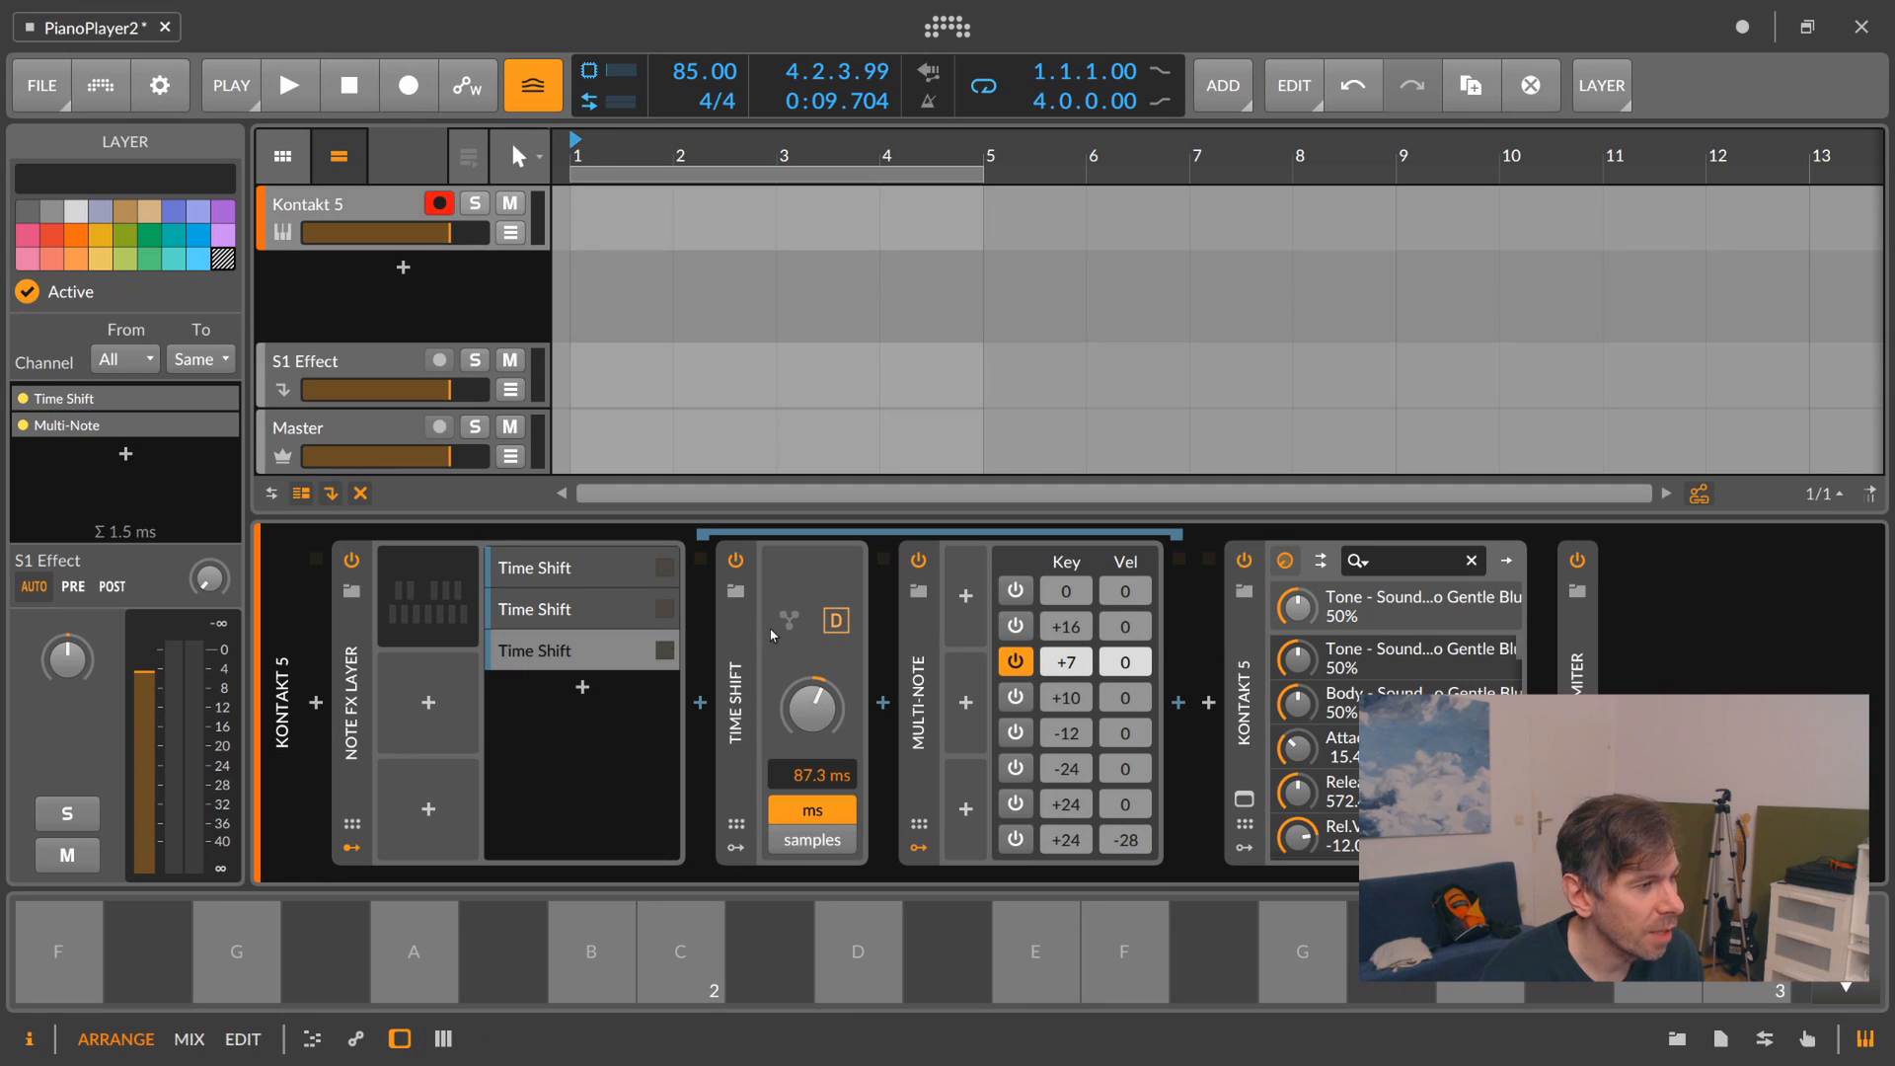
pyautogui.click(573, 657)
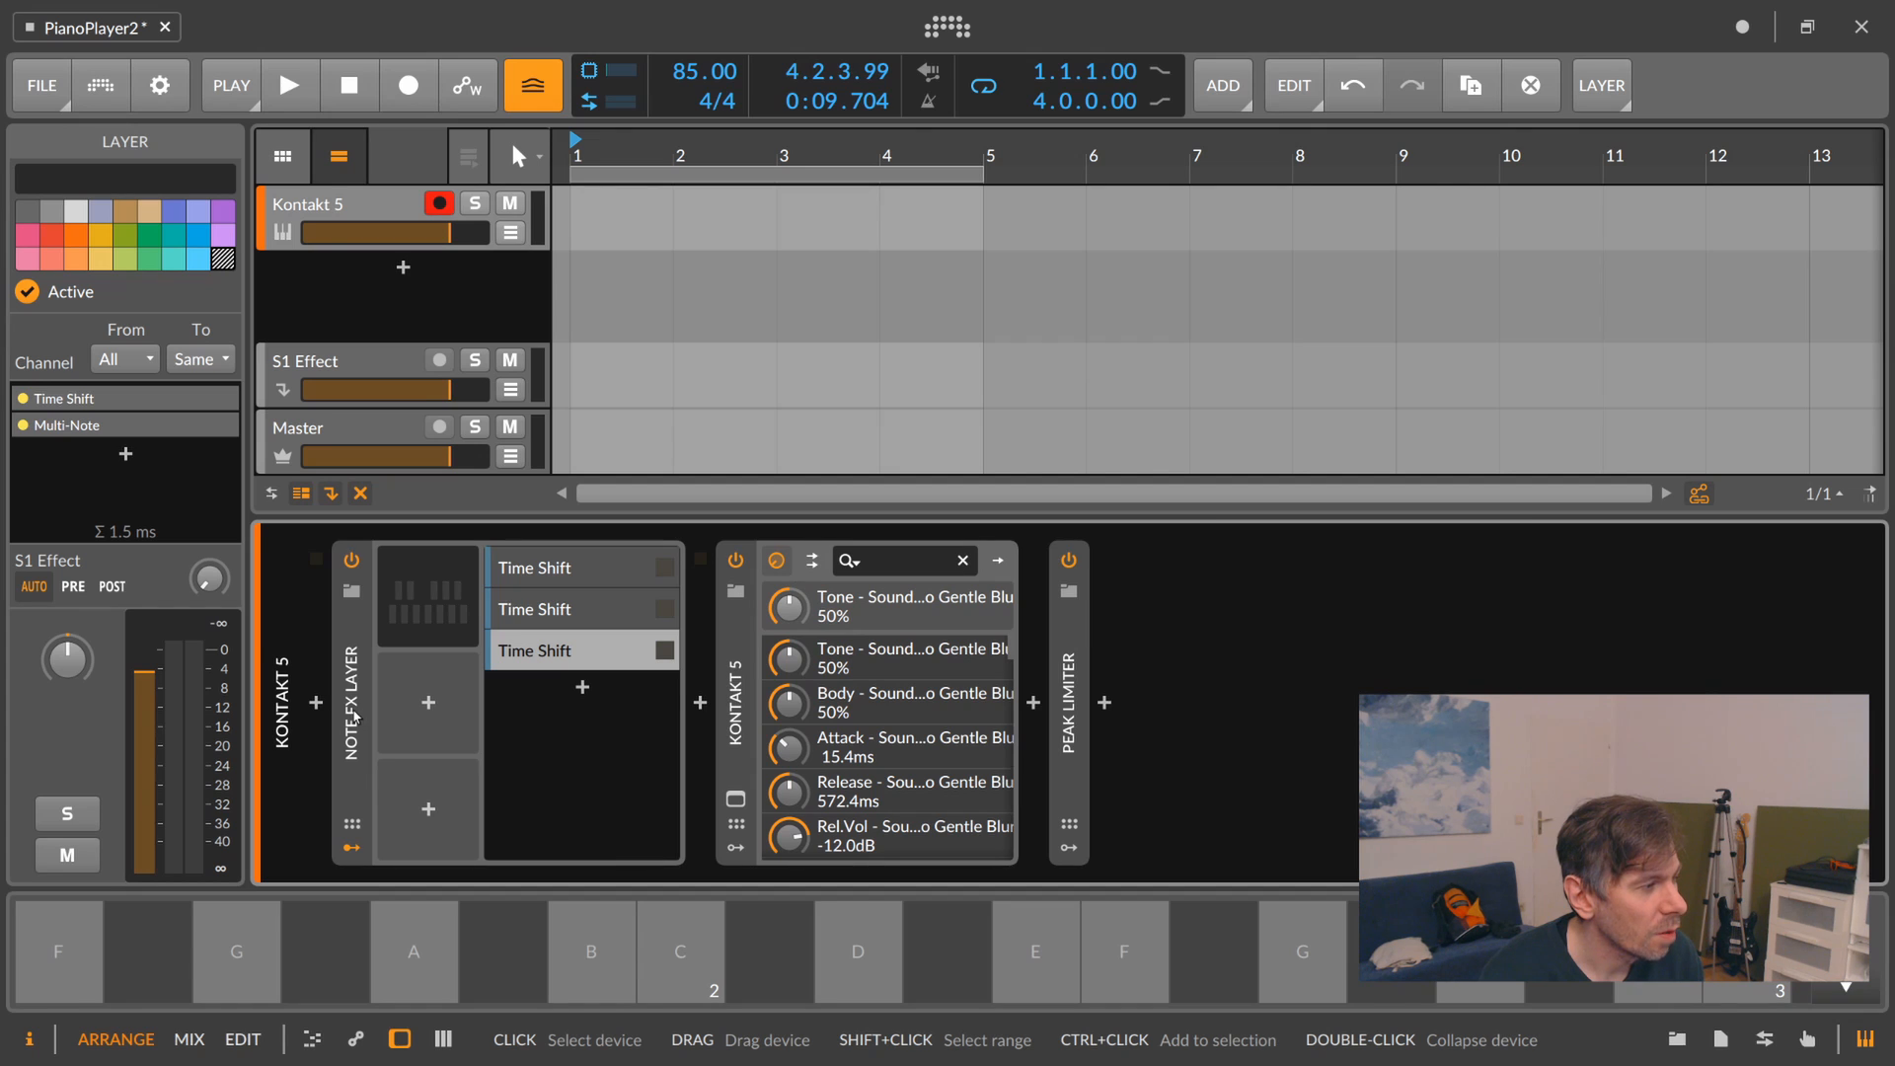
pyautogui.click(701, 704)
pyautogui.write('n')
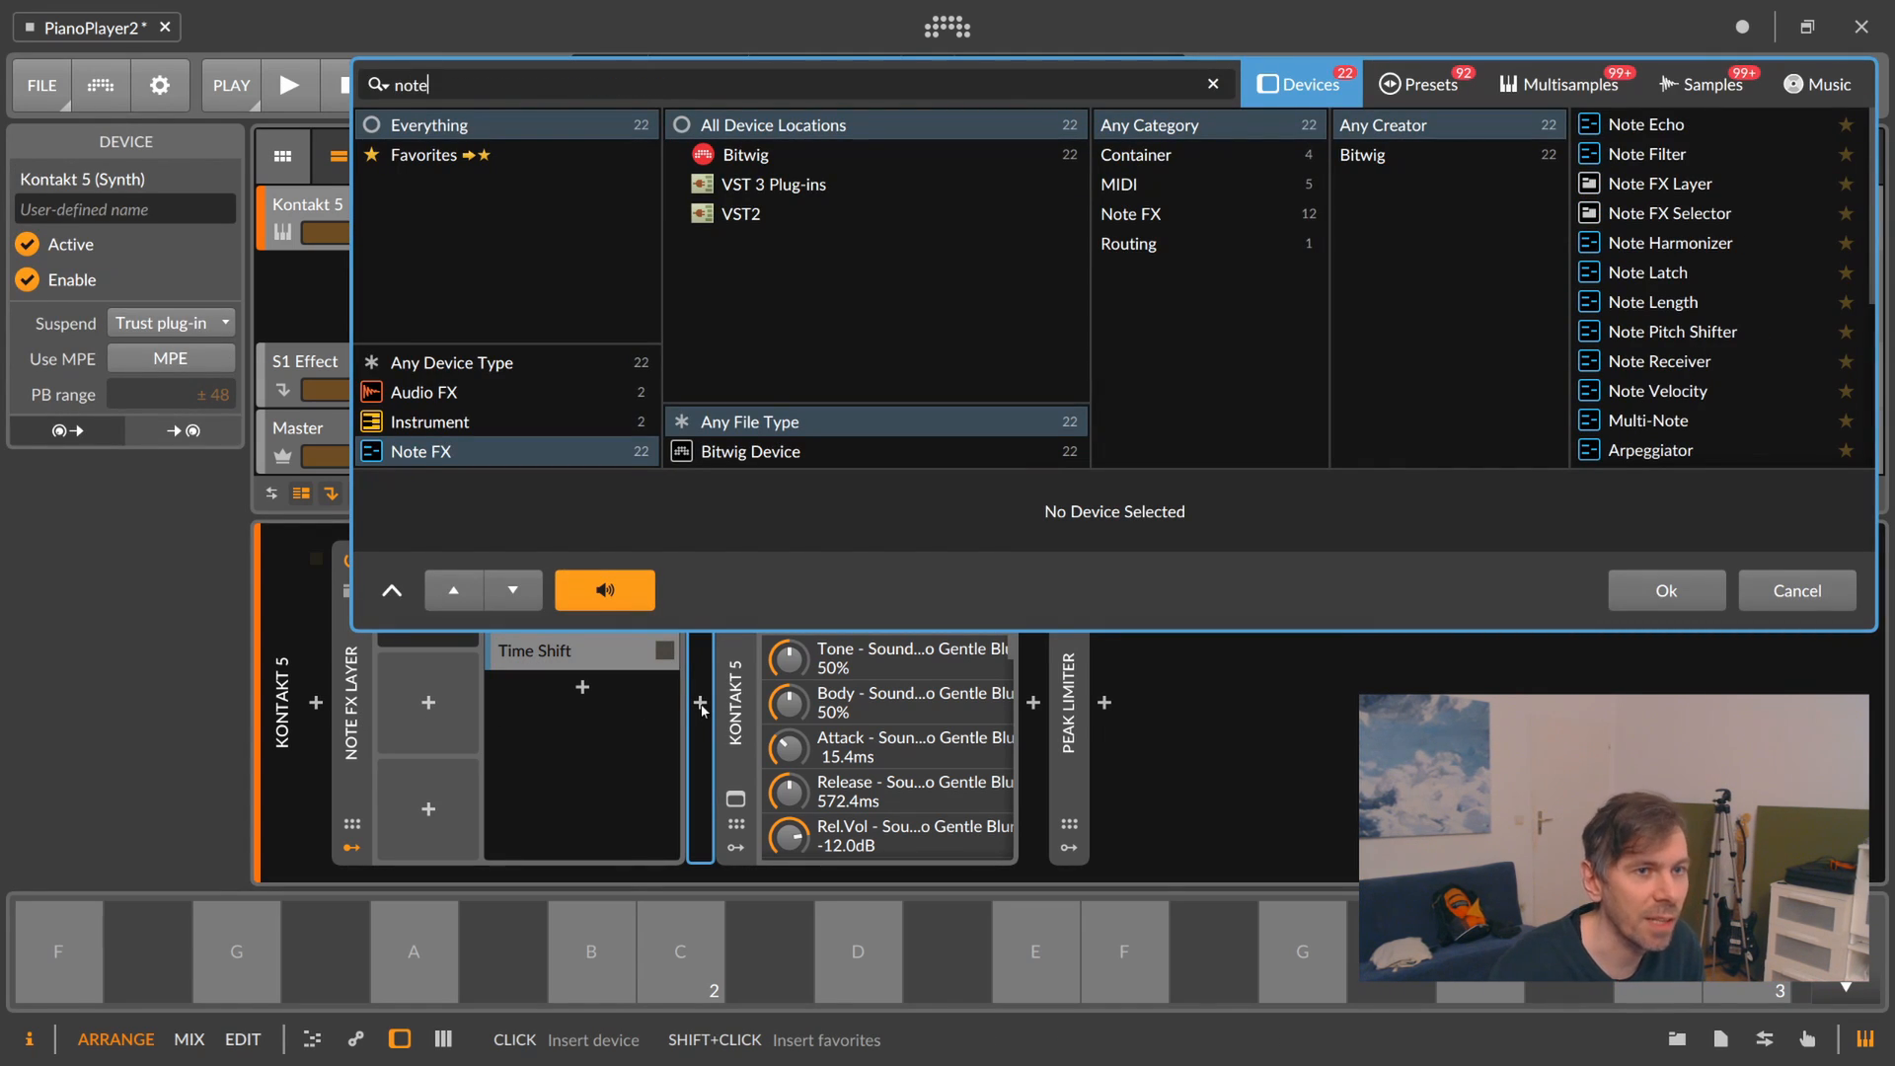
pyautogui.write('ote')
pyautogui.doubleClick(1678, 185)
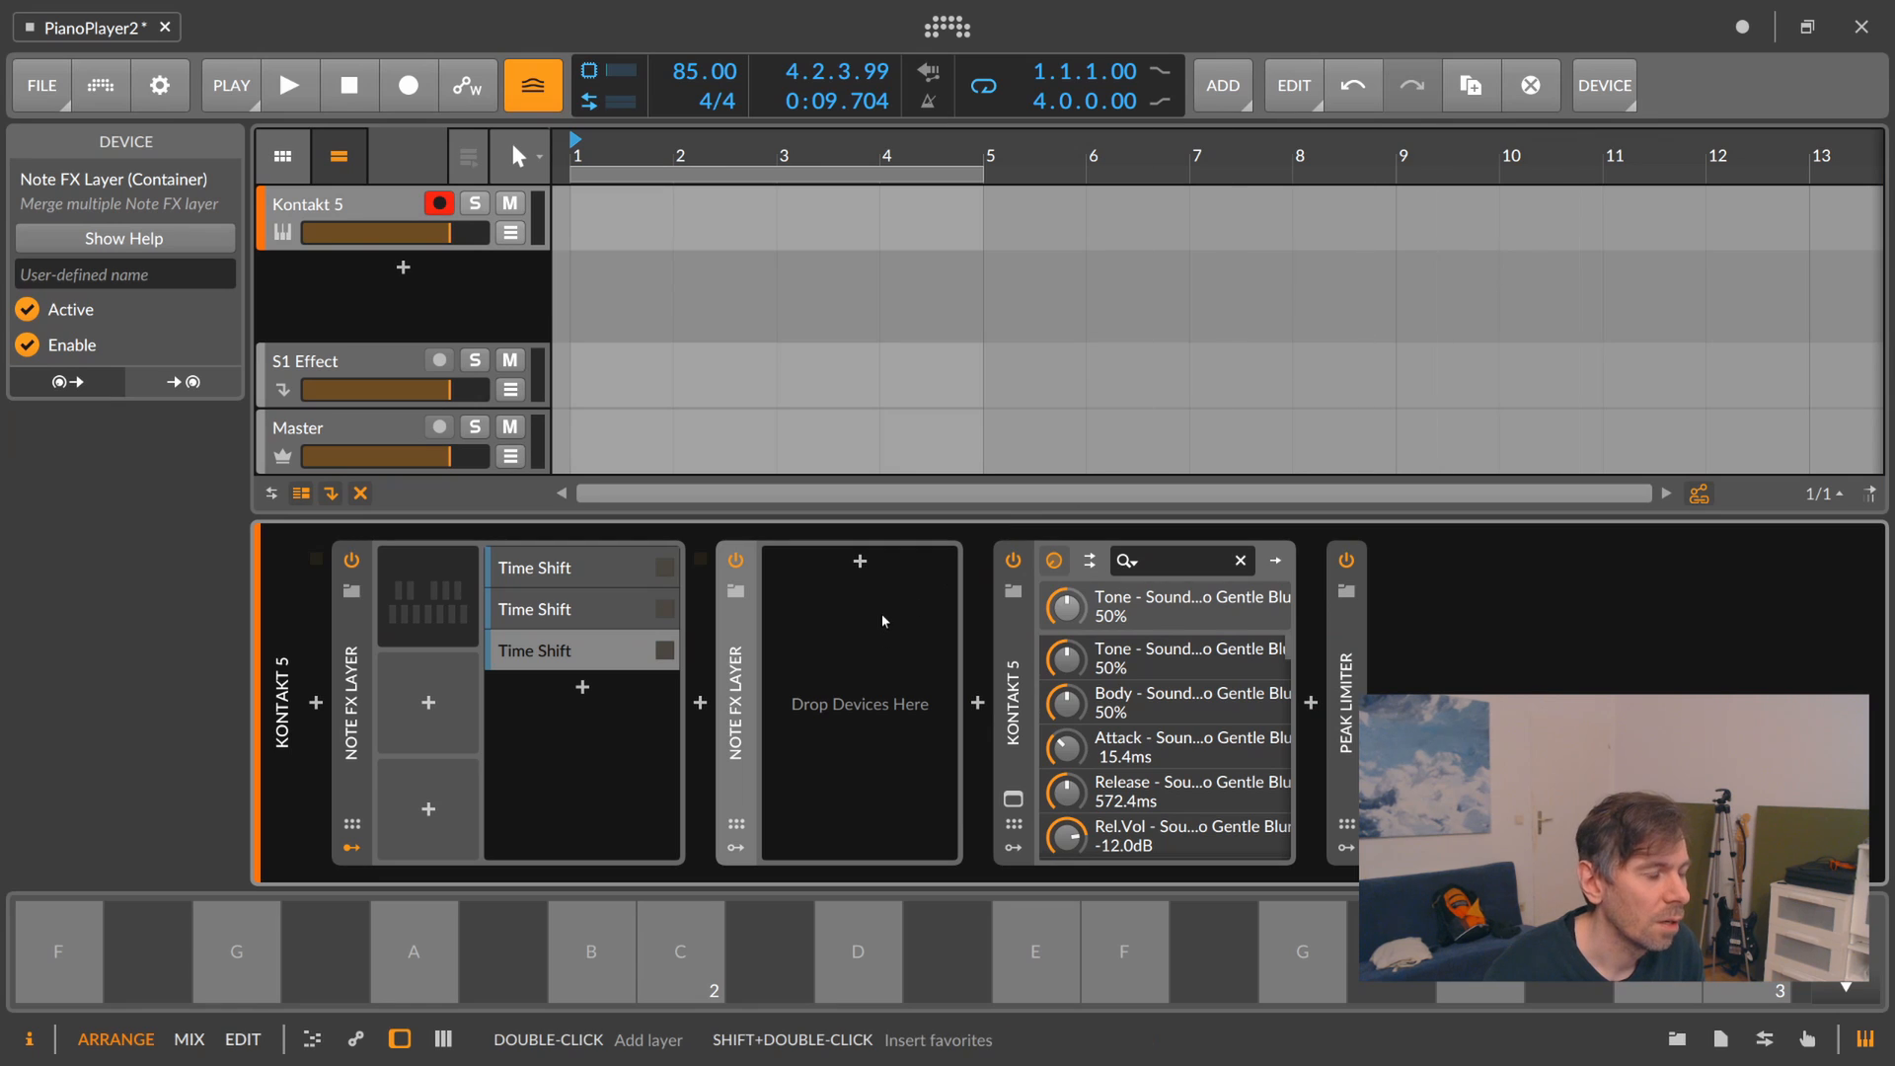
# Add a Note Pitch Shifter as the first layer of the new Note FX Layer.
pyautogui.click(860, 568)
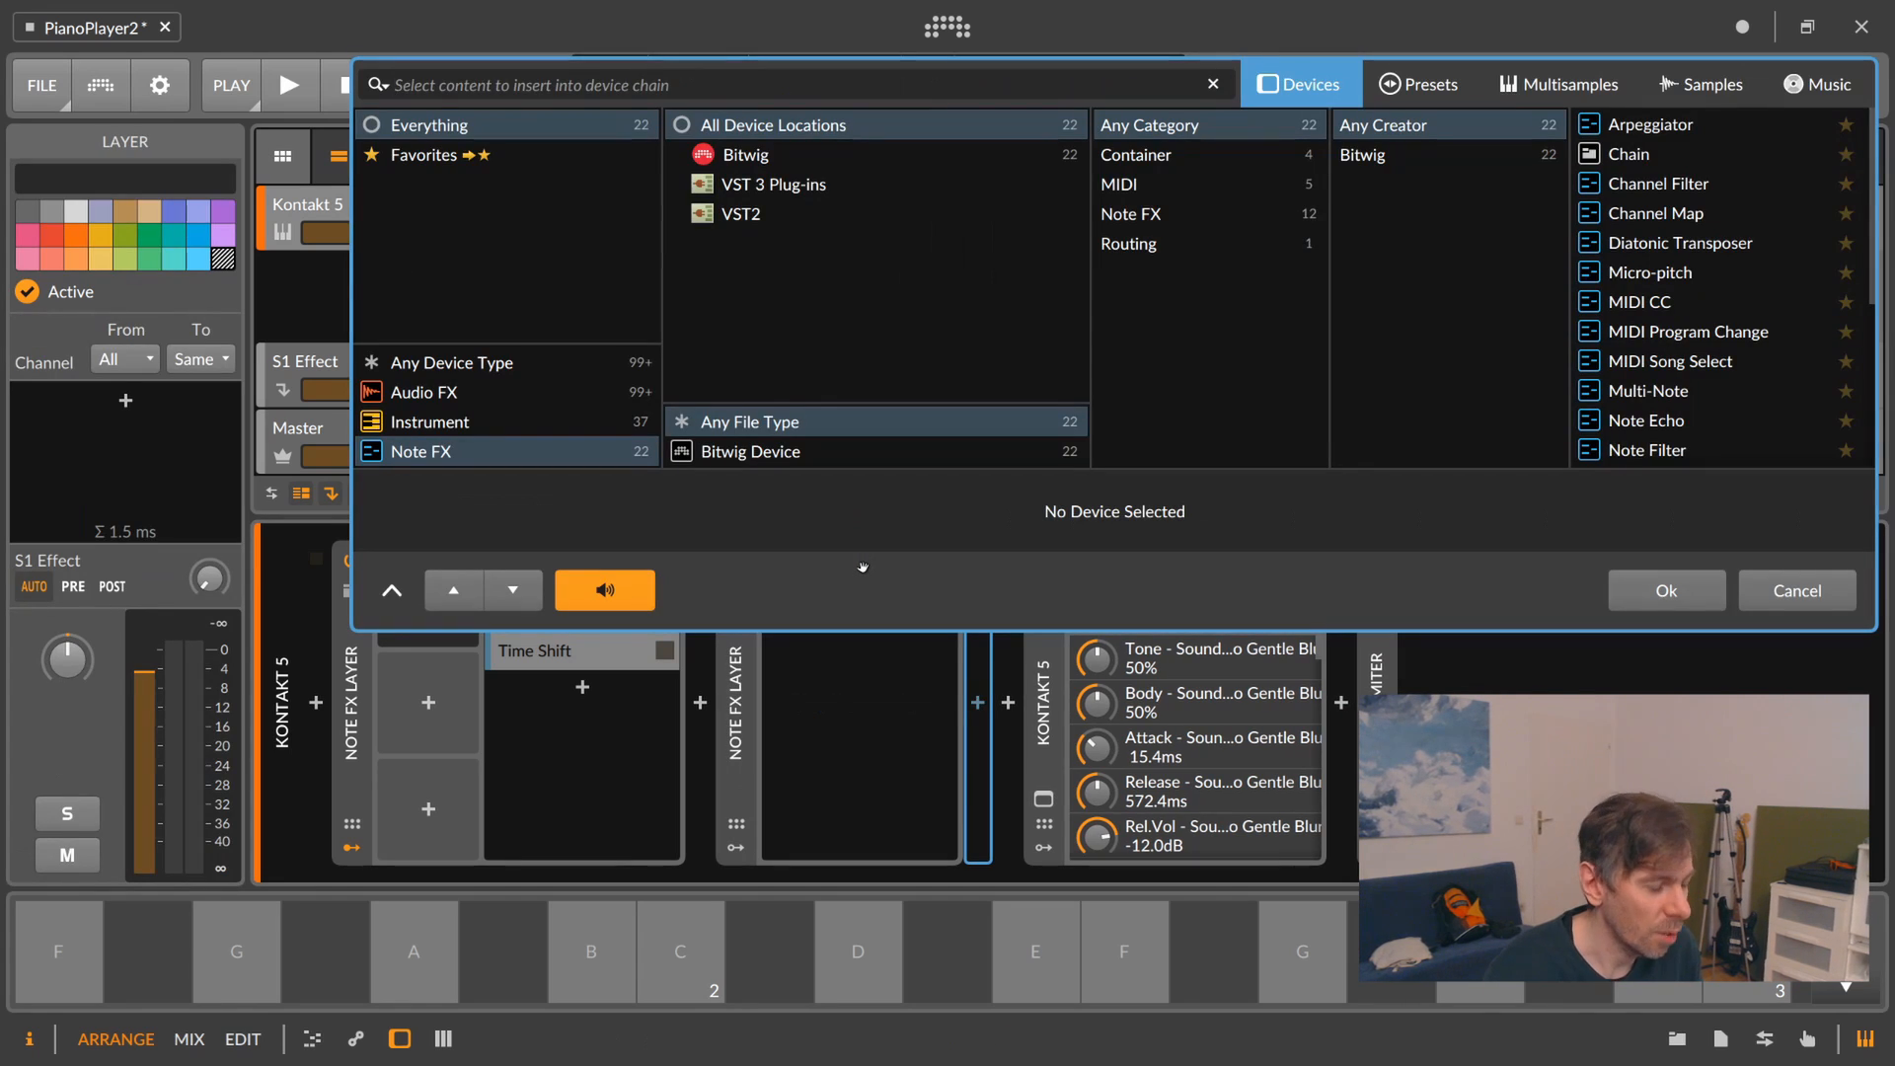
pyautogui.write('pi')
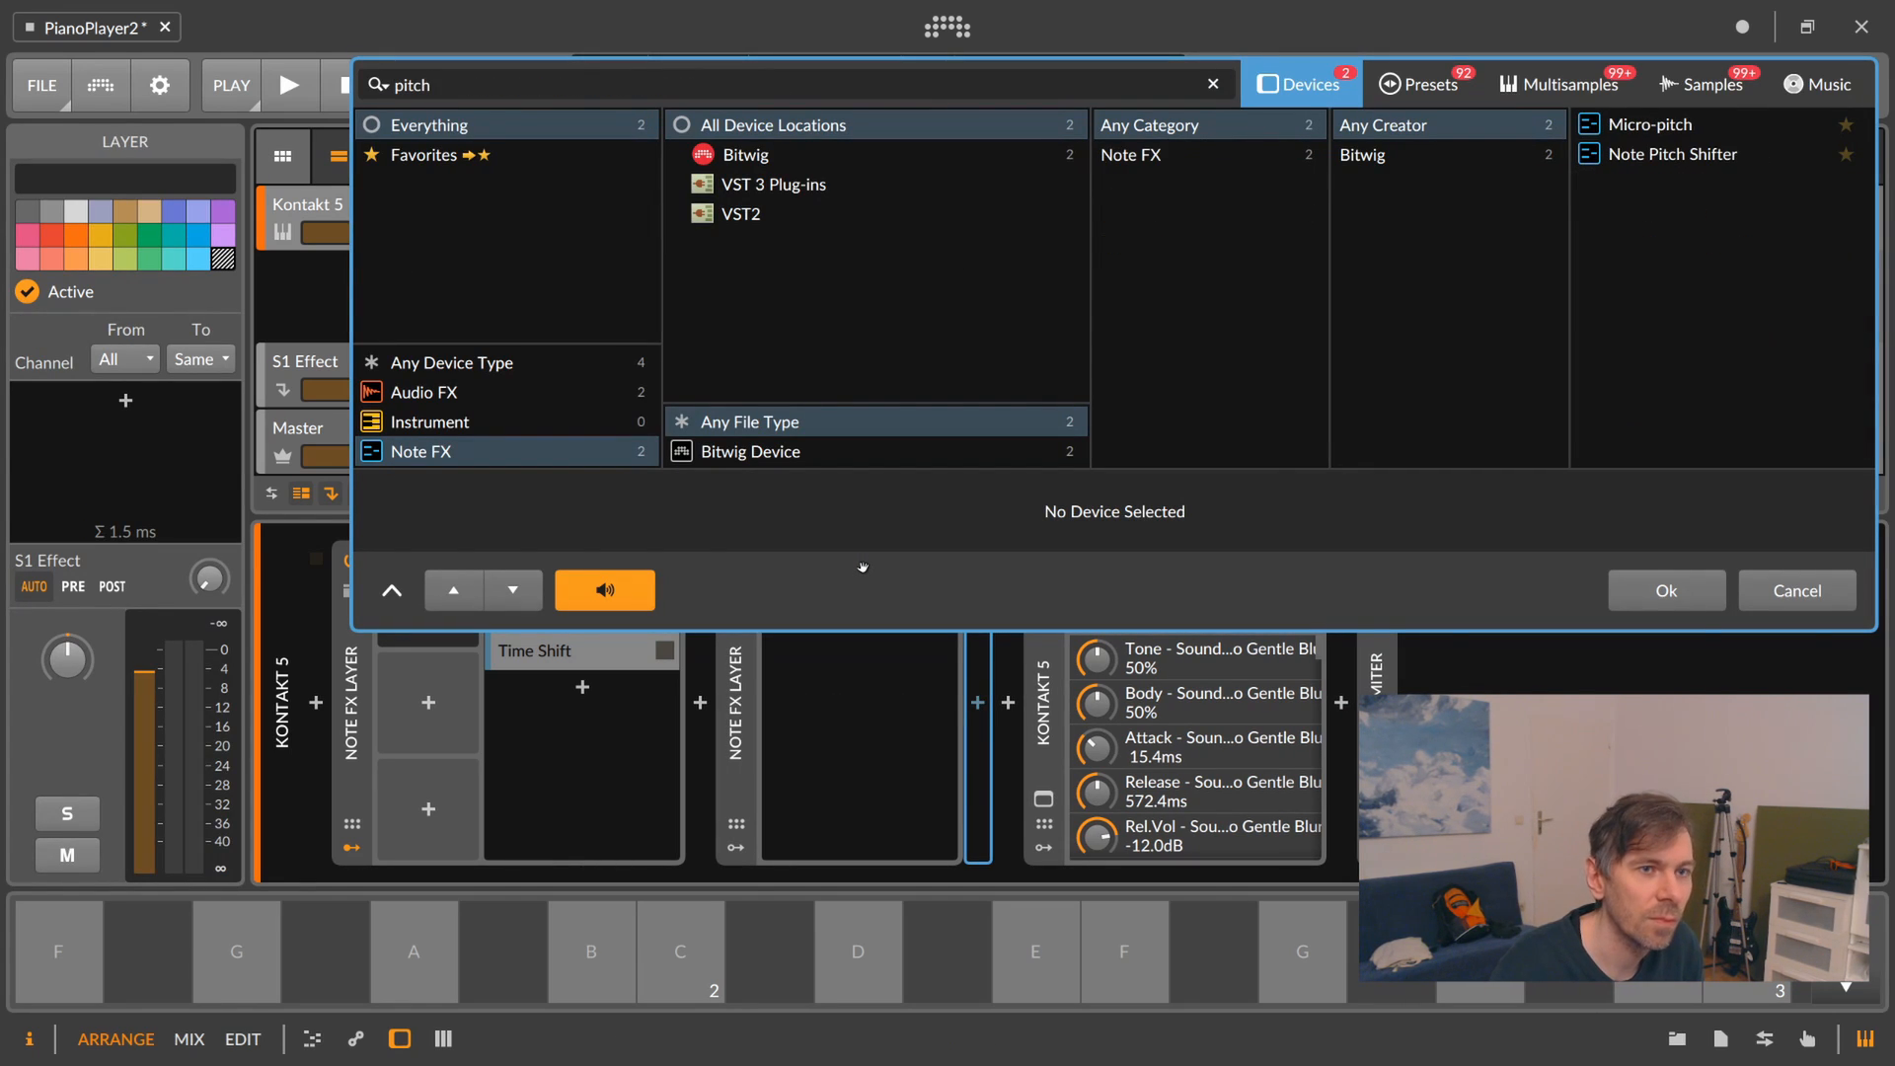
pyautogui.write('tch')
pyautogui.press('Down')
pyautogui.press('Down')
pyautogui.press('Return')
pyautogui.click(1021, 649)
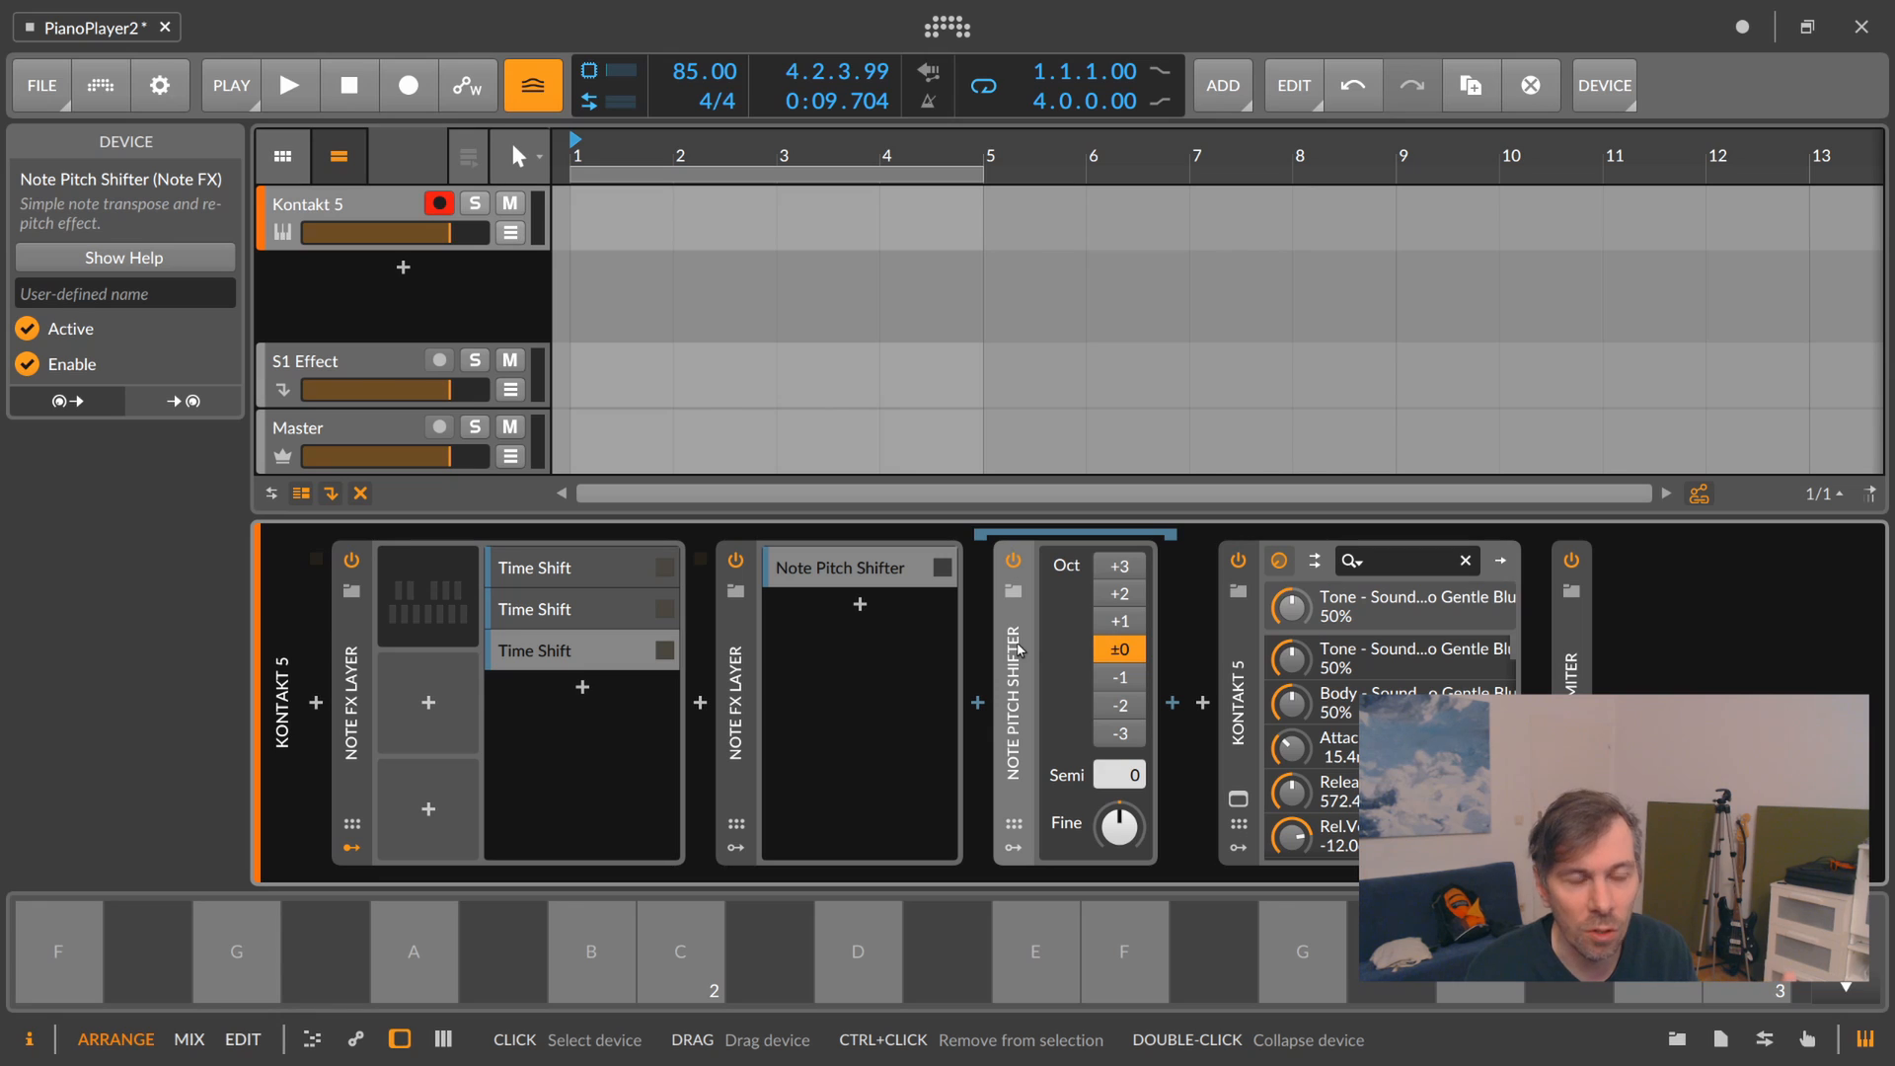
# Add an Arpeggiator as a second layer below the Note Pitch Shifter.
pyautogui.click(741, 672)
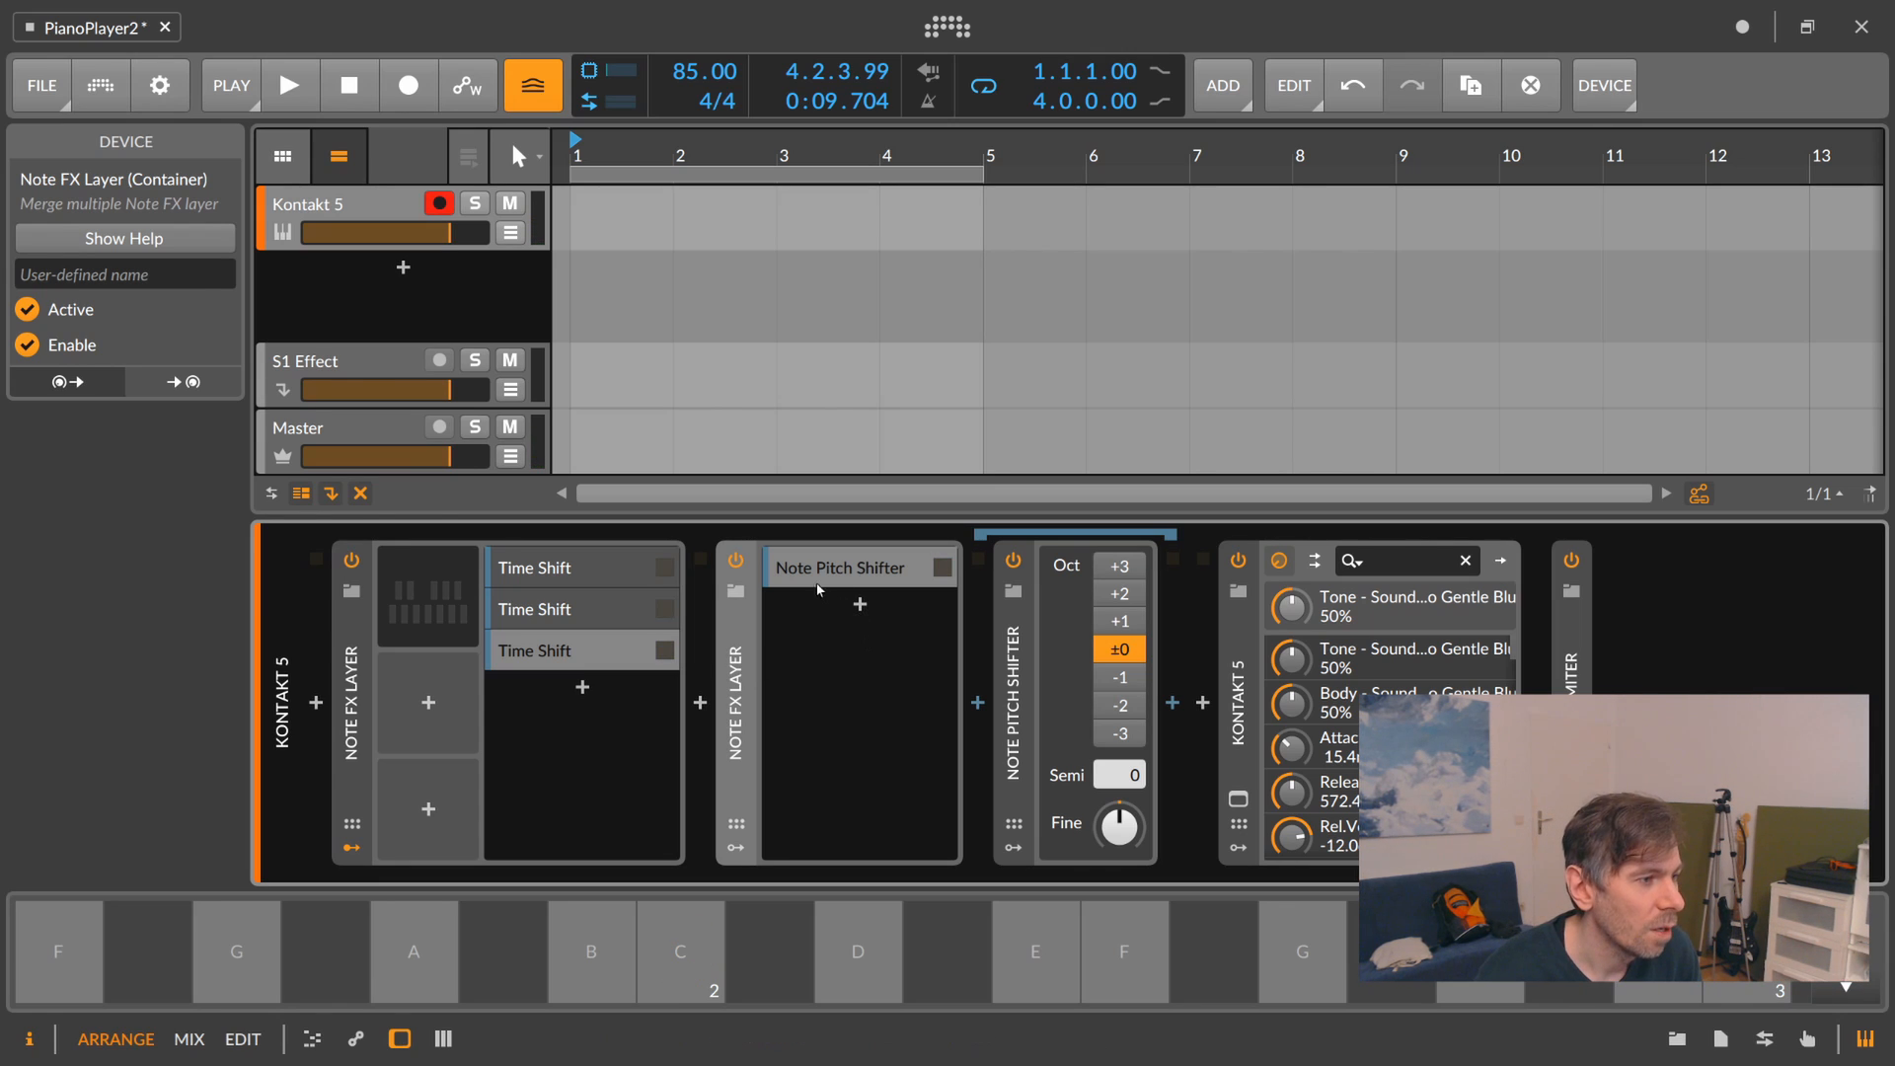
pyautogui.click(839, 568)
pyautogui.click(861, 609)
pyautogui.write('arp')
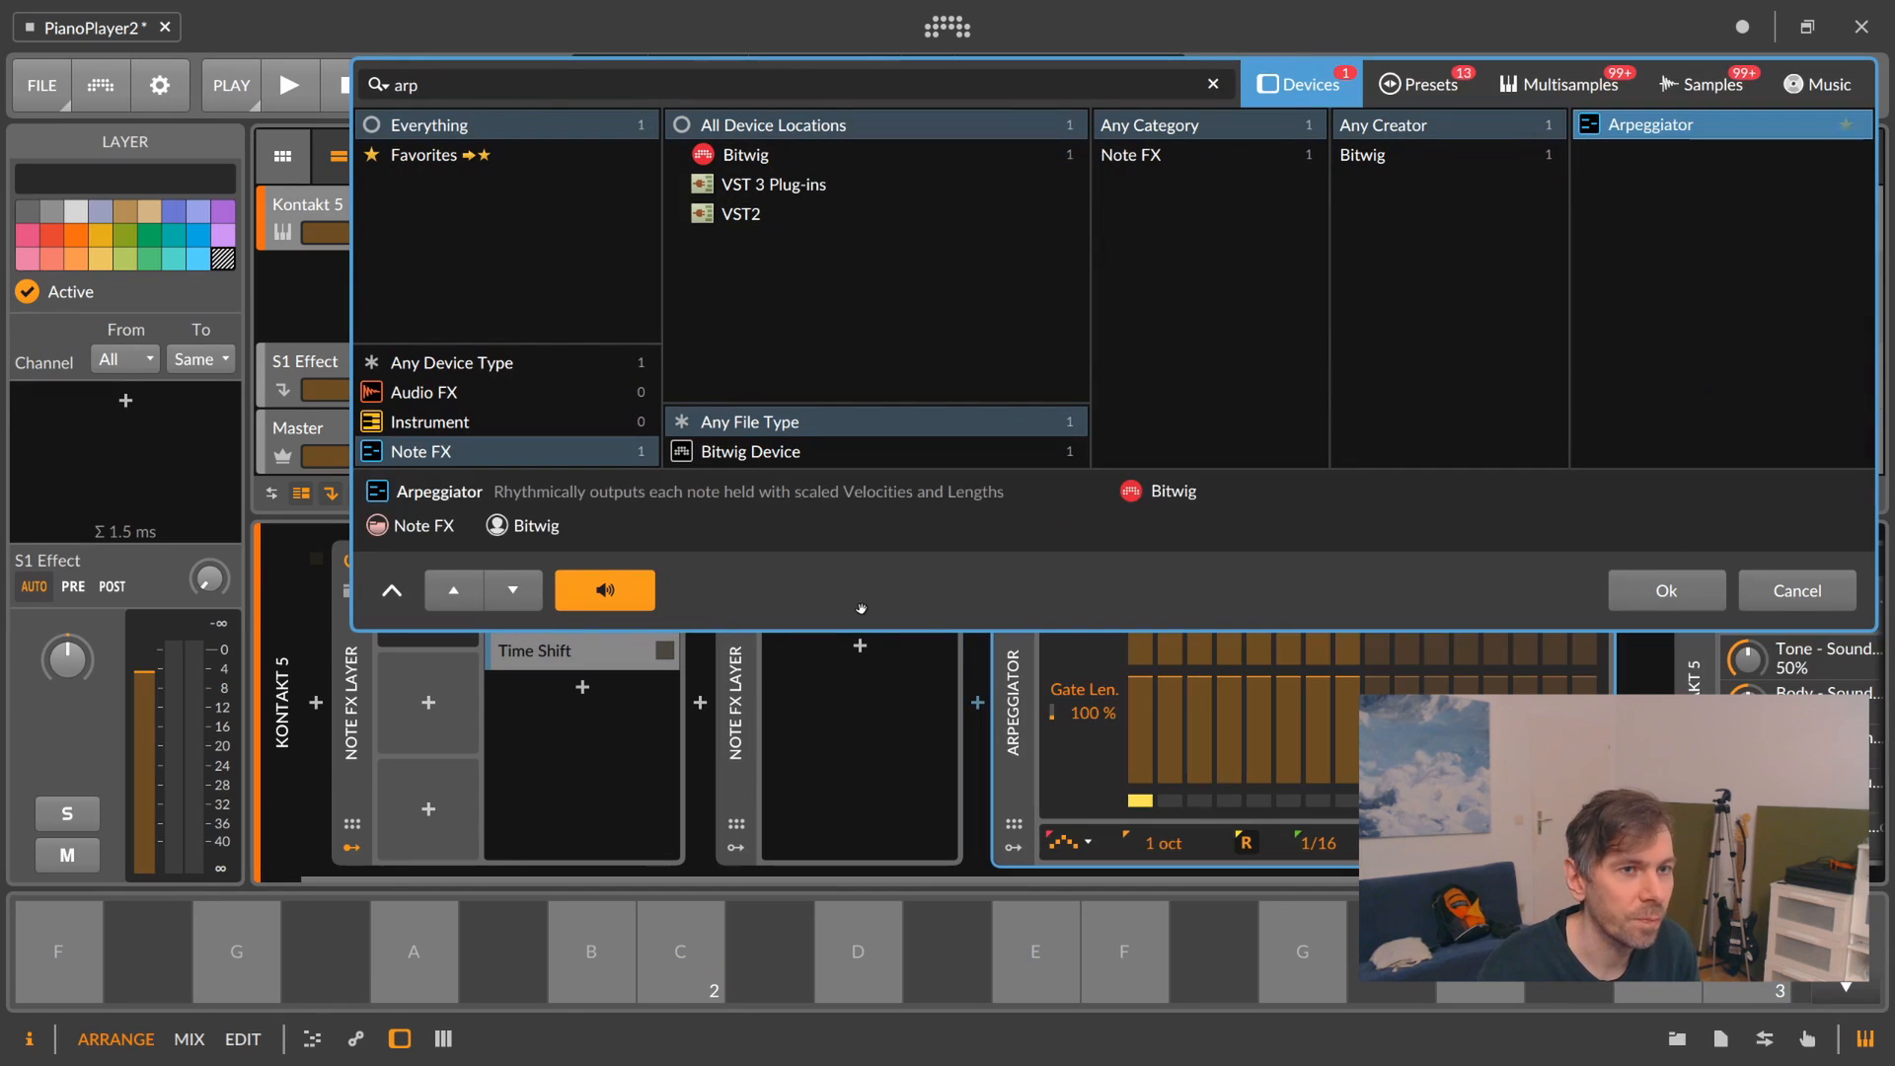
pyautogui.press('Return')
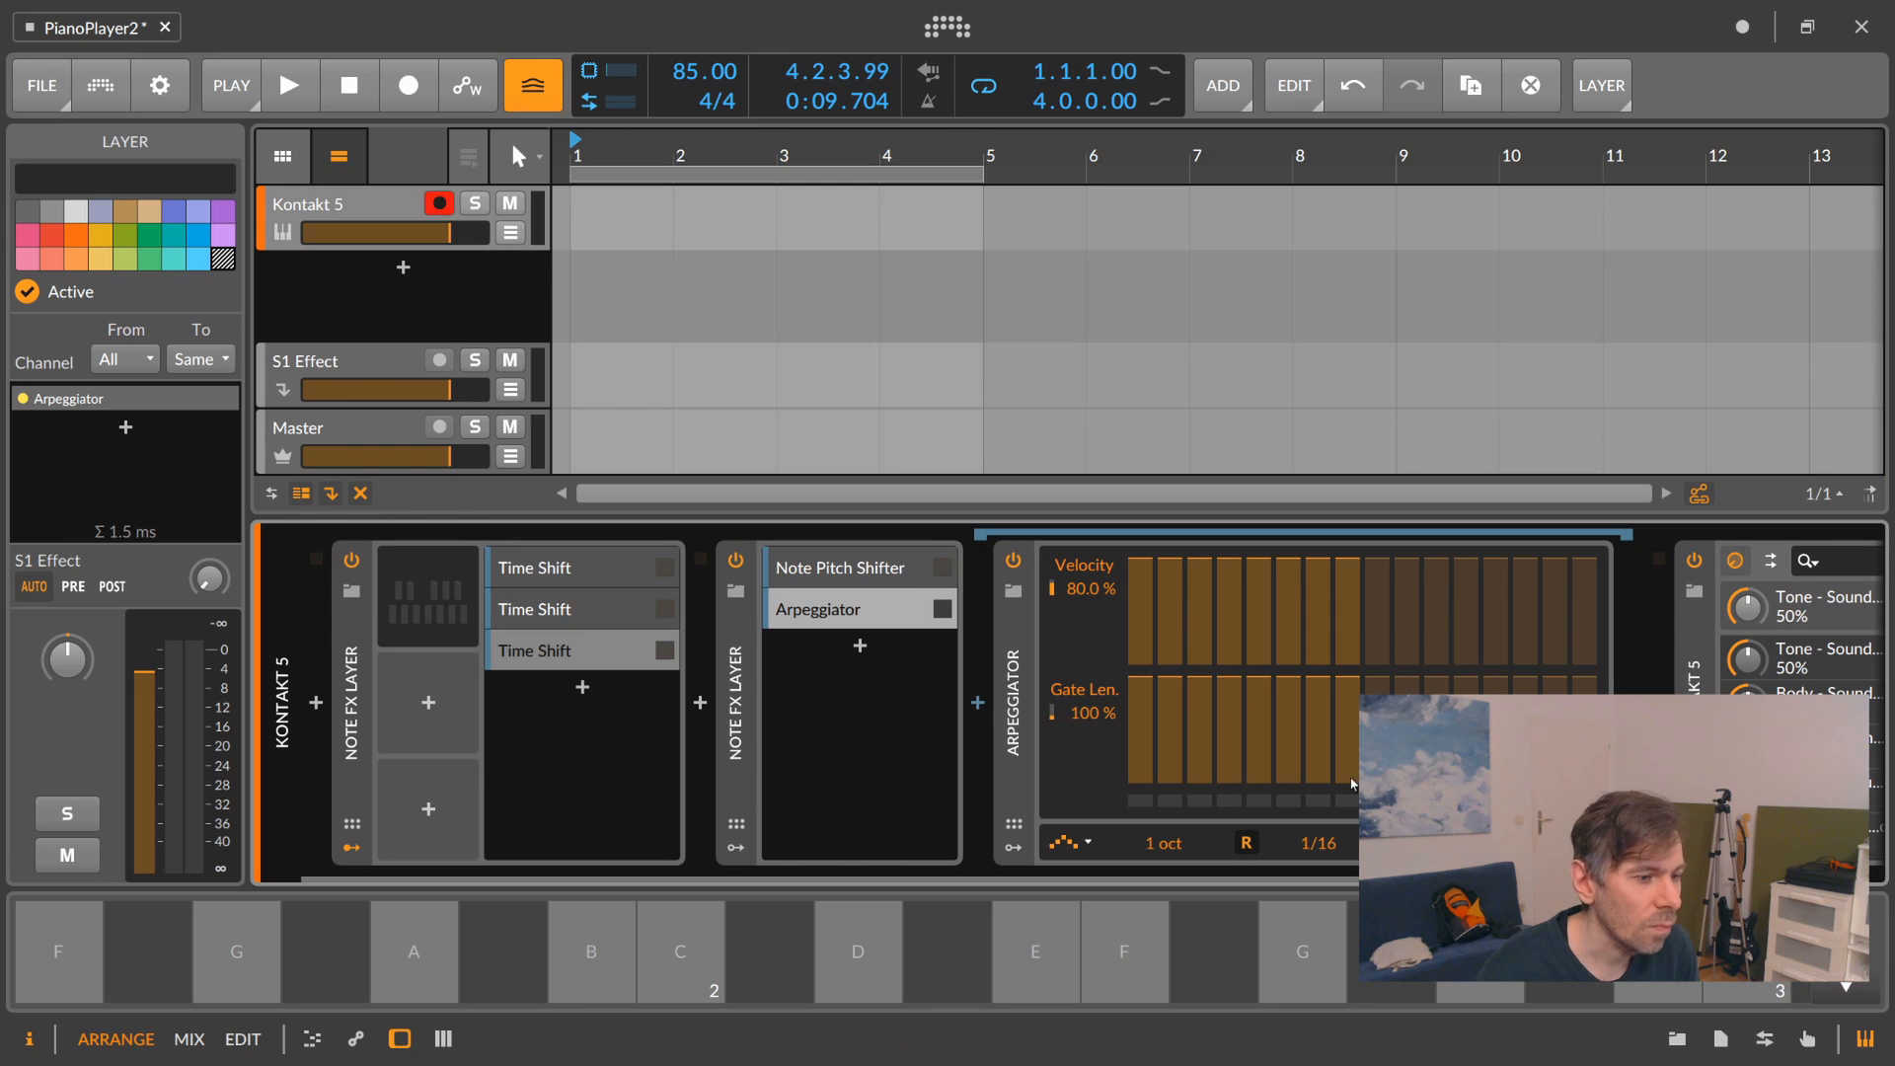
# Reduce the Arpeggiator to a single step and set its pattern to Random.
pyautogui.moveTo(1568, 843); pyautogui.dragTo(1567, 902)
pyautogui.click(1069, 843)
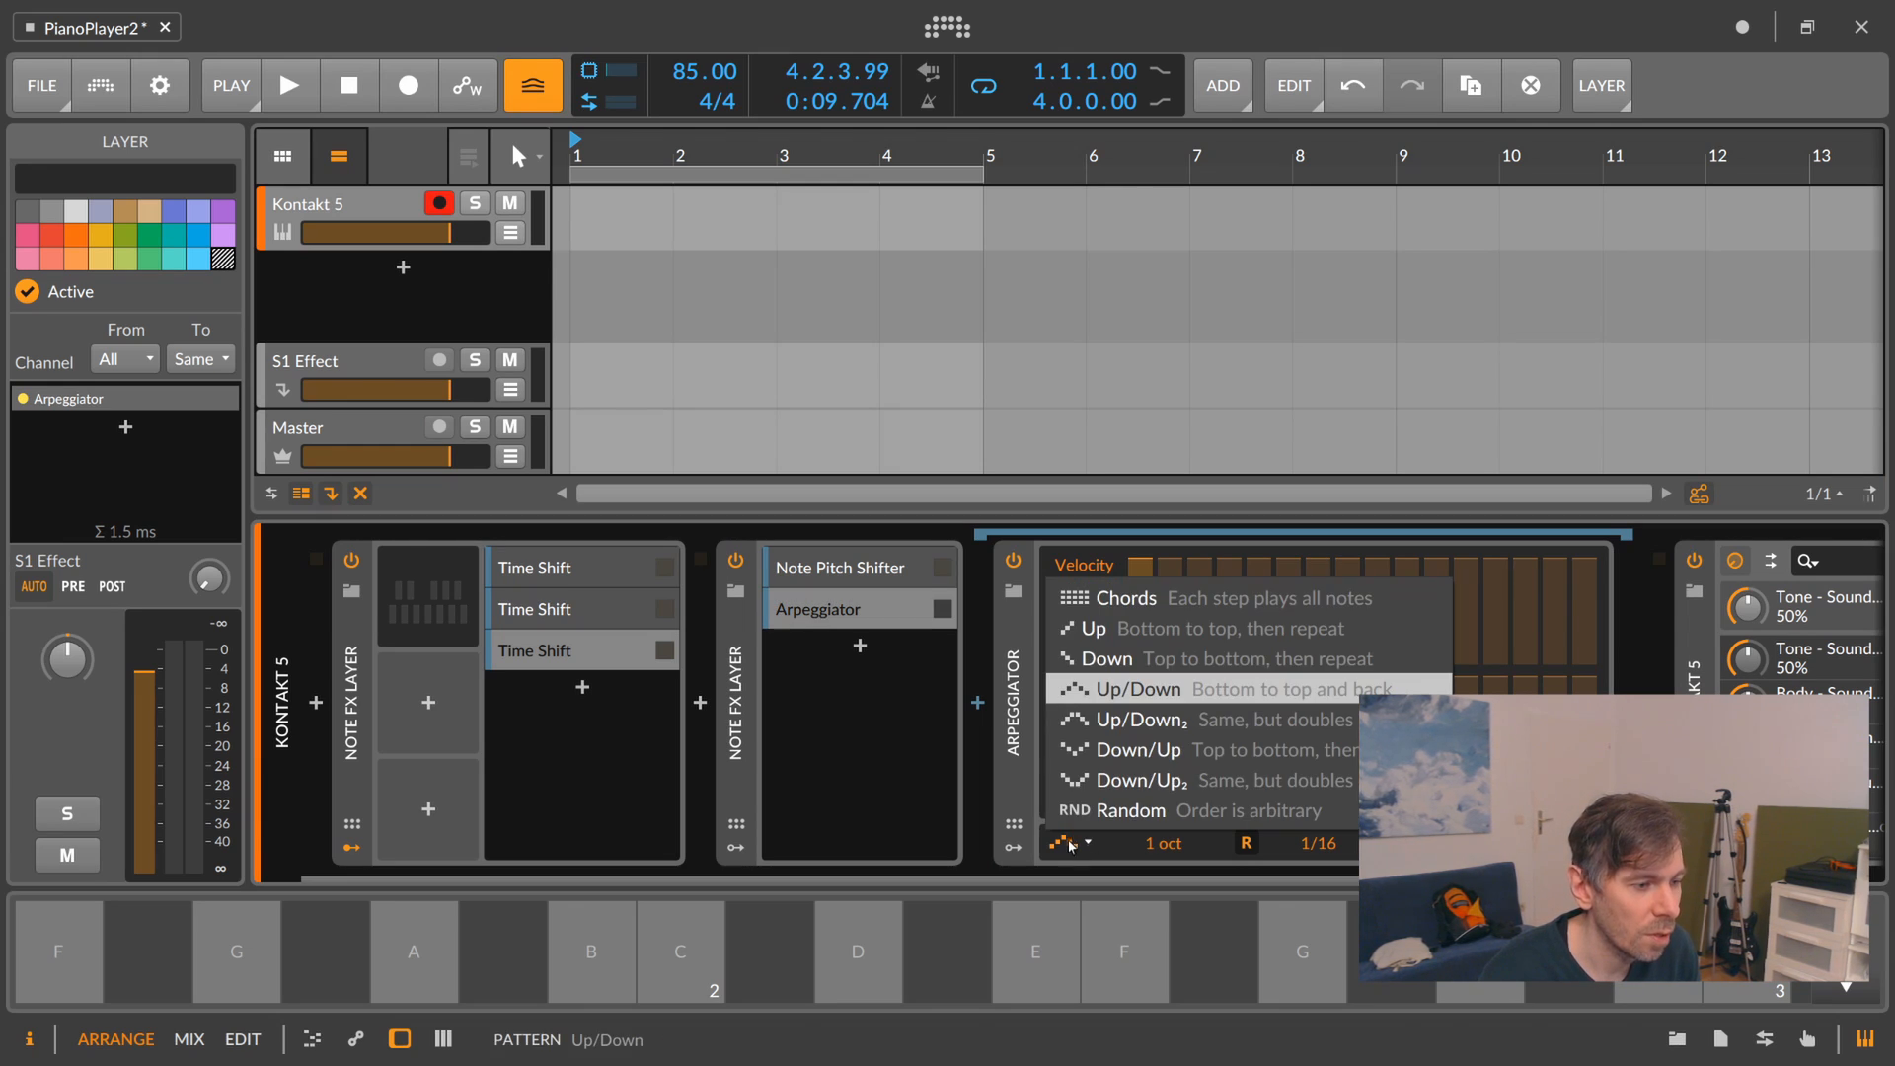
pyautogui.click(1094, 812)
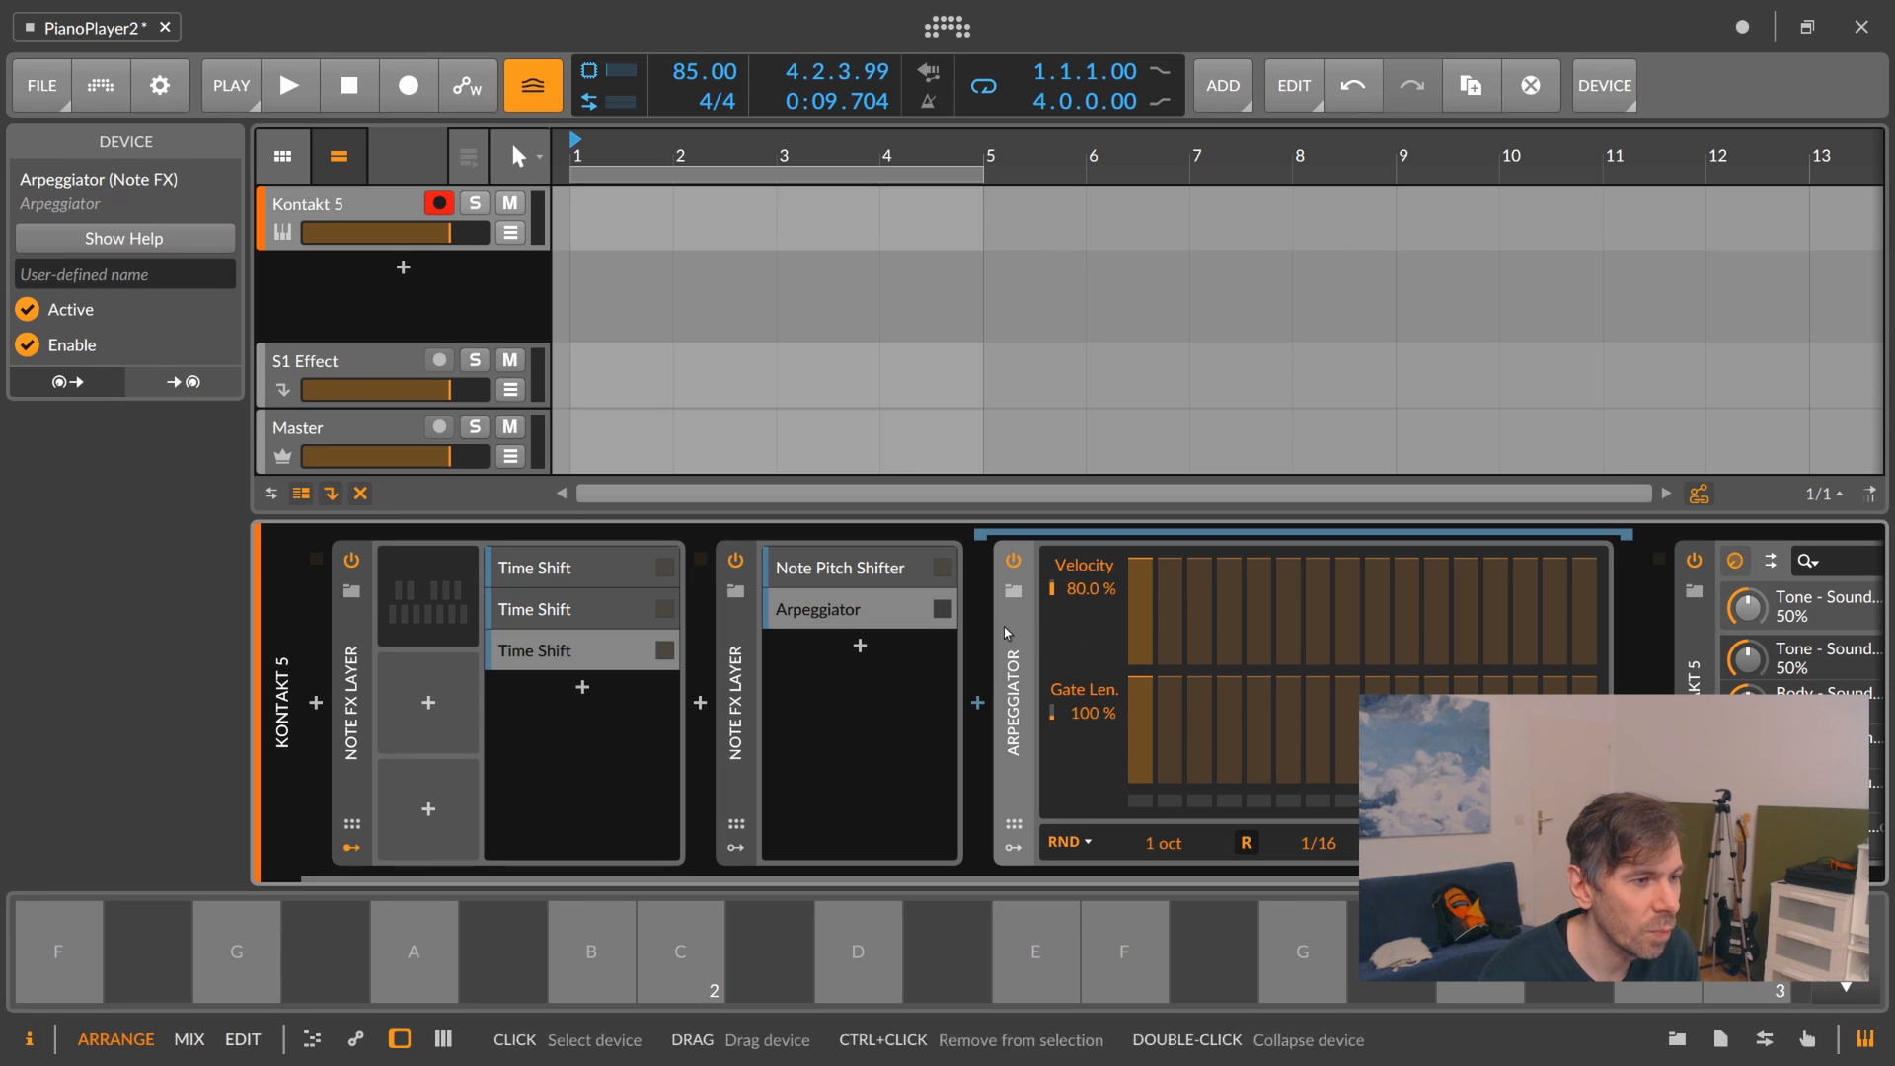
# Add a Random modulator to the Arpeggiator and map it to the first step's velocity with an amount of -0.278.
pyautogui.click(1017, 845)
pyautogui.click(1062, 604)
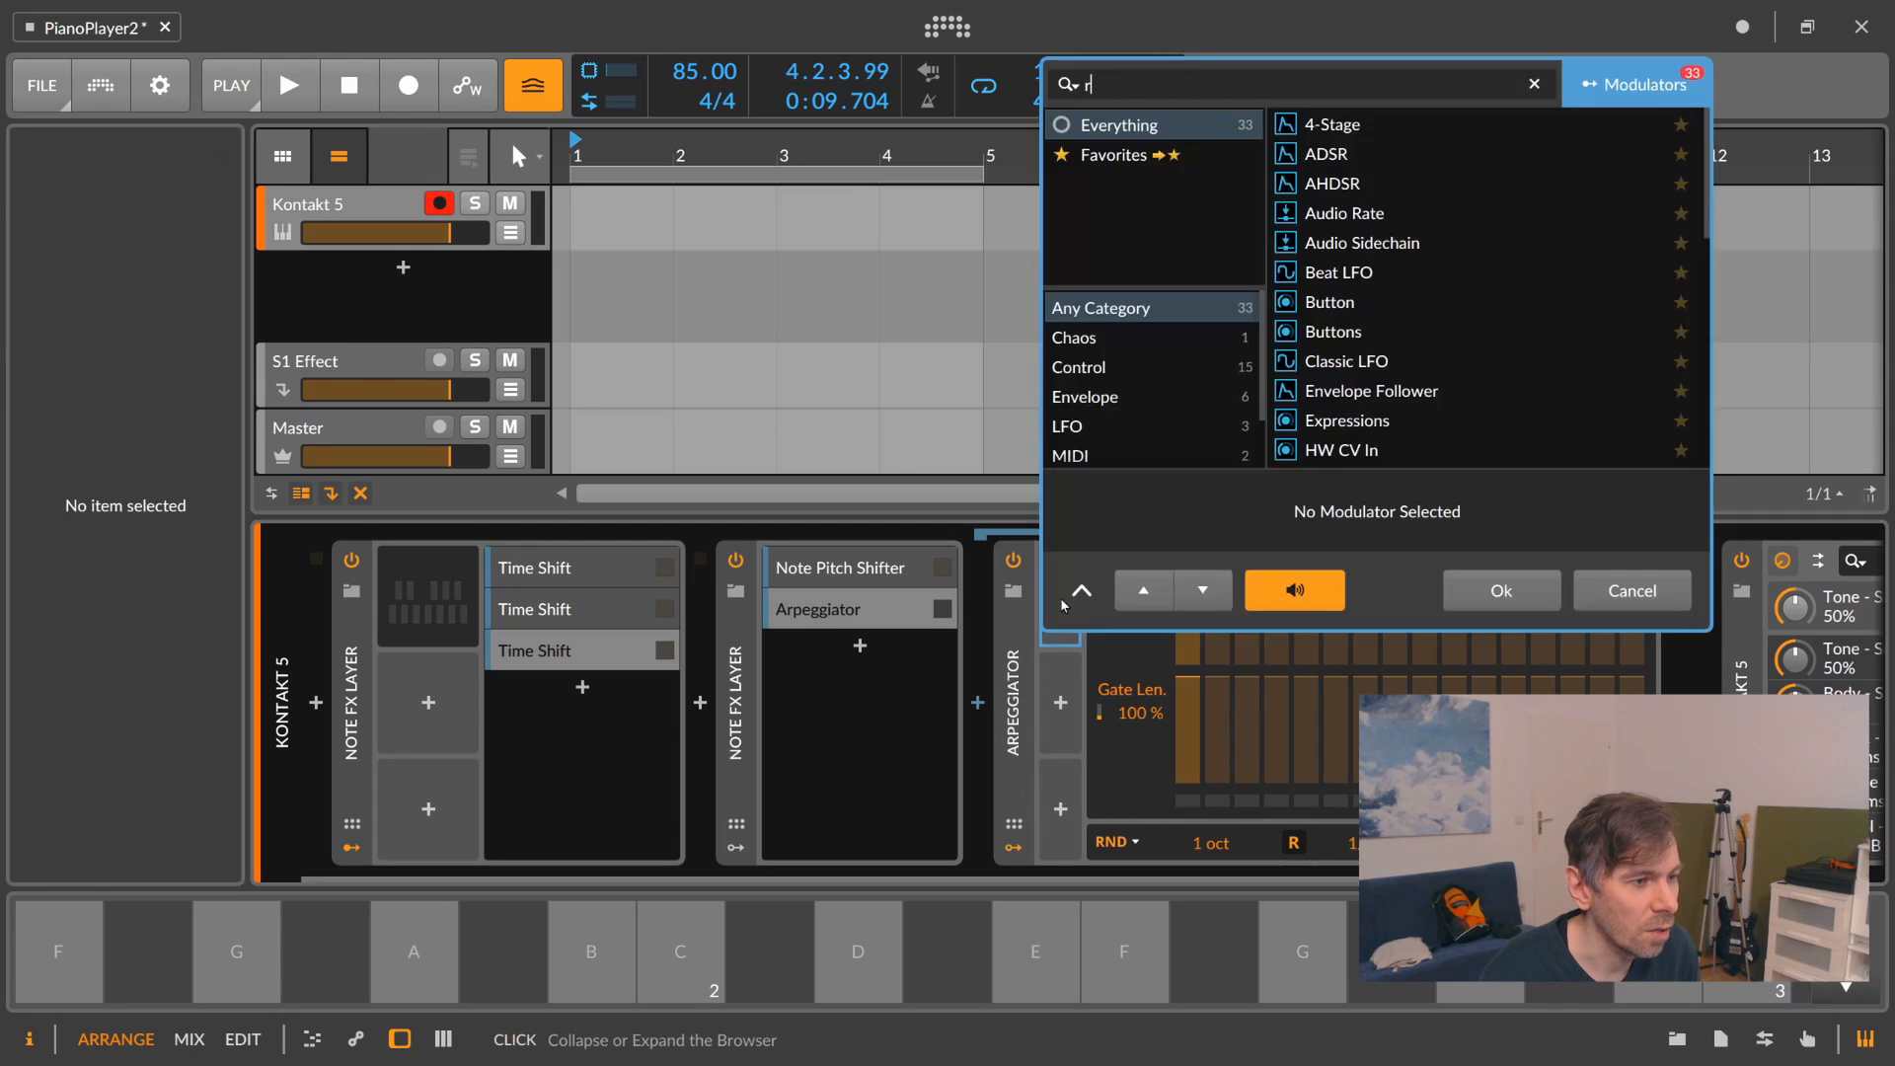
pyautogui.write('ra')
pyautogui.press('Down')
pyautogui.press('Return')
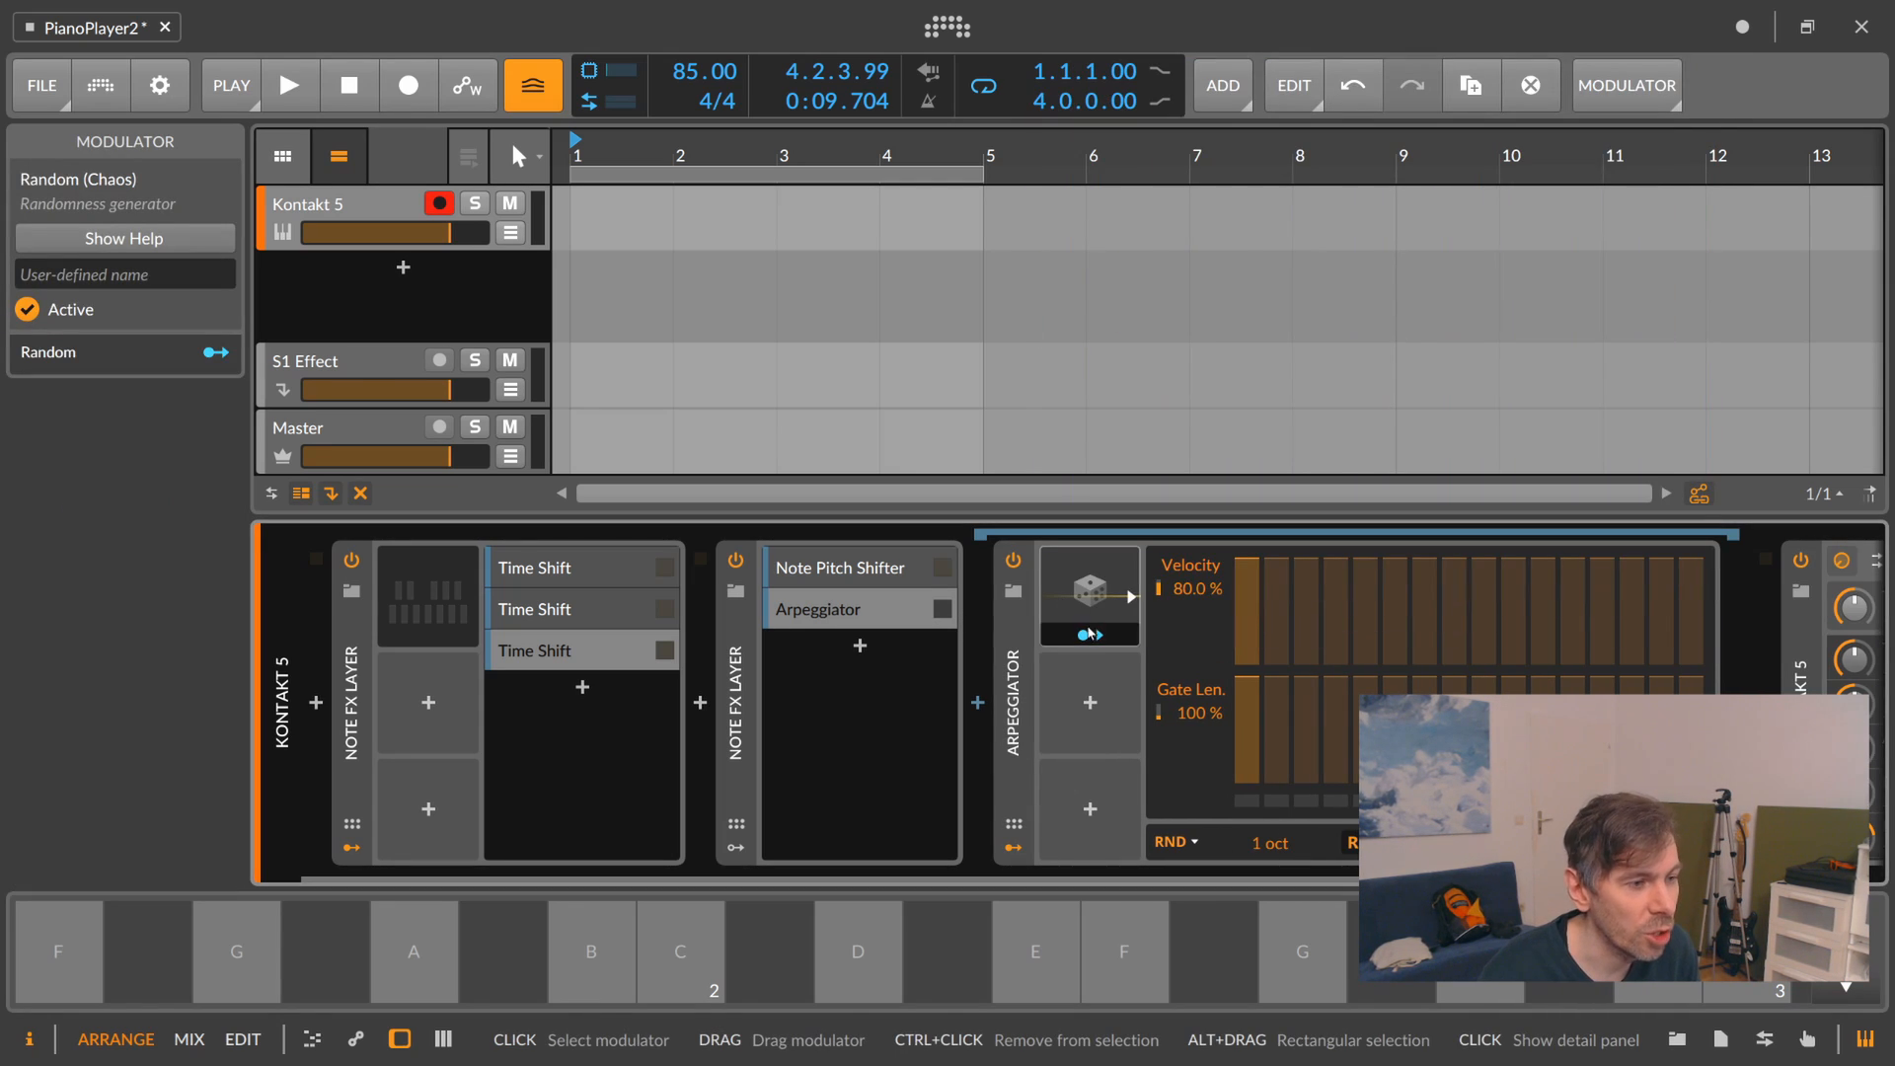
pyautogui.moveTo(1241, 590); pyautogui.dragTo(1134, 593)
# Raise the Random modulator's smoothing to nearly its maximum.
pyautogui.click(1103, 614)
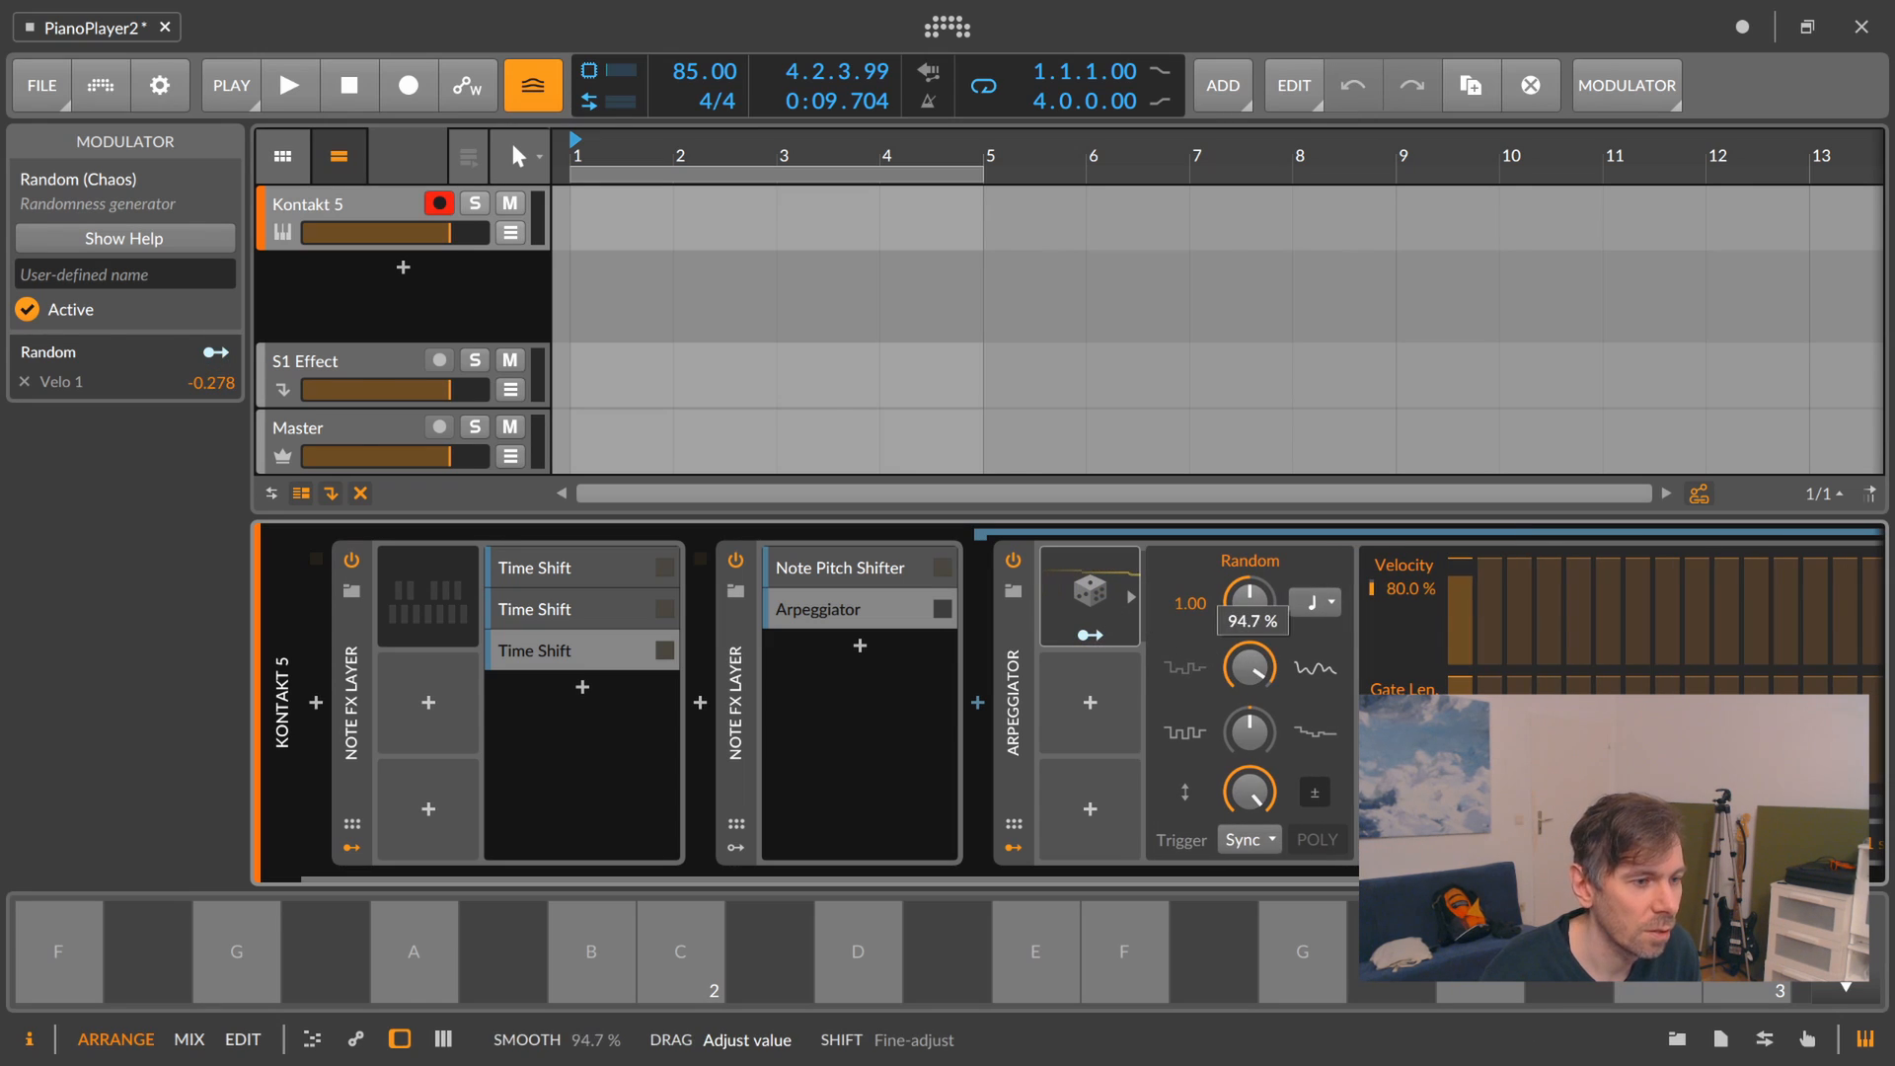
pyautogui.click(1262, 840)
pyautogui.click(1185, 790)
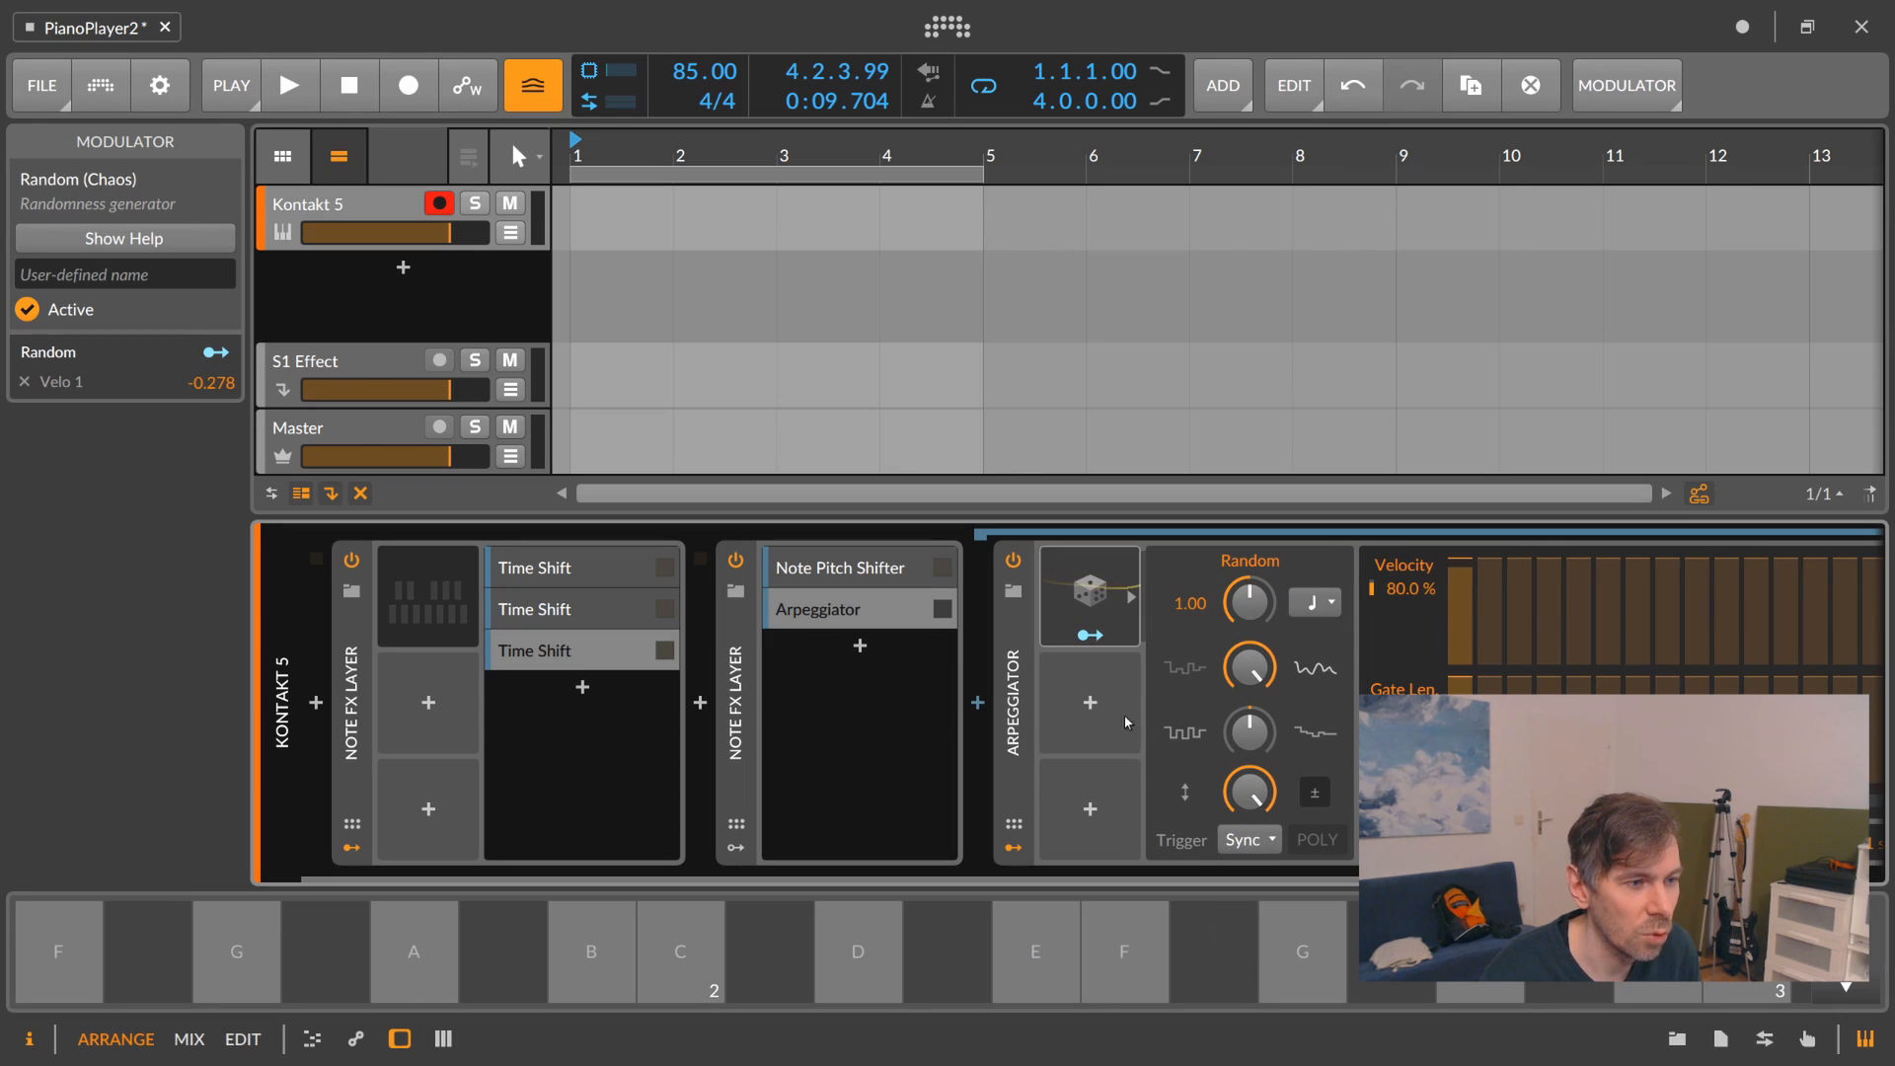
# Lower the Arpeggiator's first-step velocity to slightly above half and set its base rate to 1/8.
pyautogui.moveTo(1460, 581); pyautogui.dragTo(1460, 637)
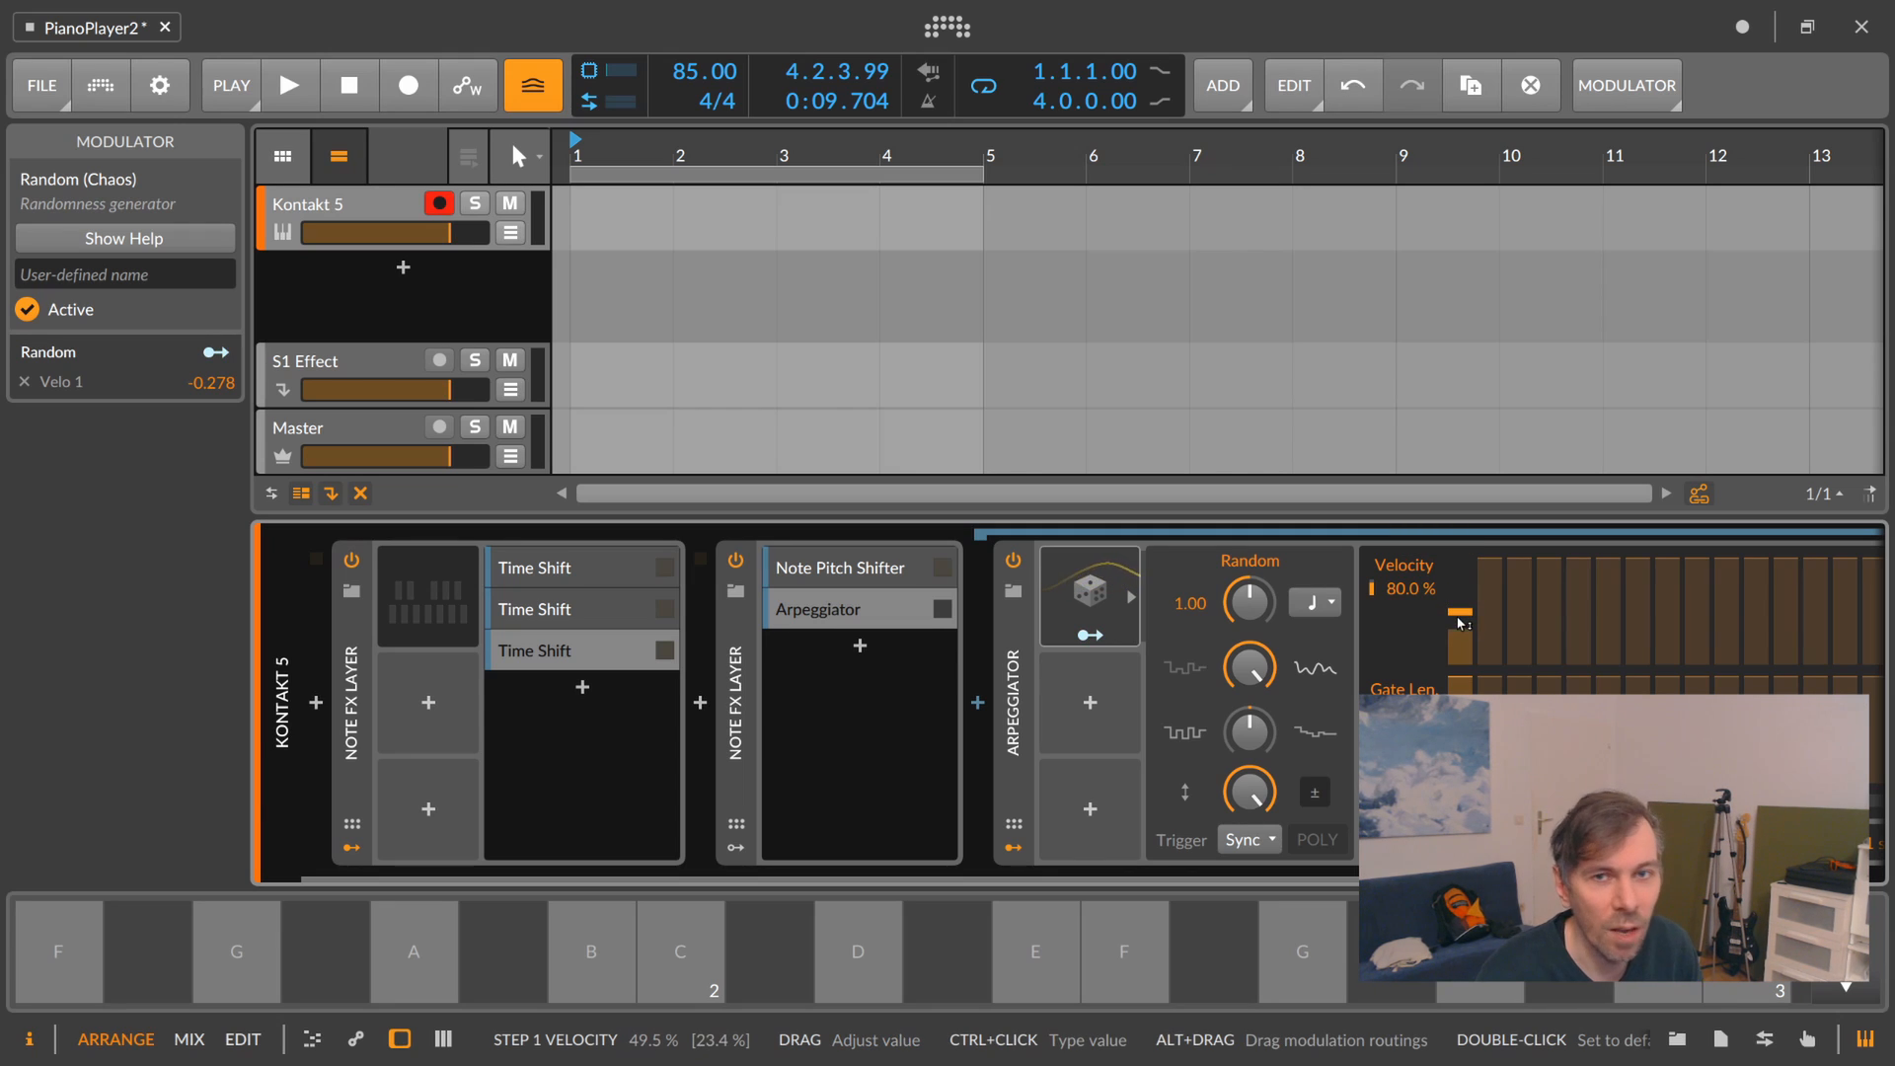
pyautogui.moveTo(1197, 878); pyautogui.dragTo(1178, 878)
pyautogui.click(1094, 609)
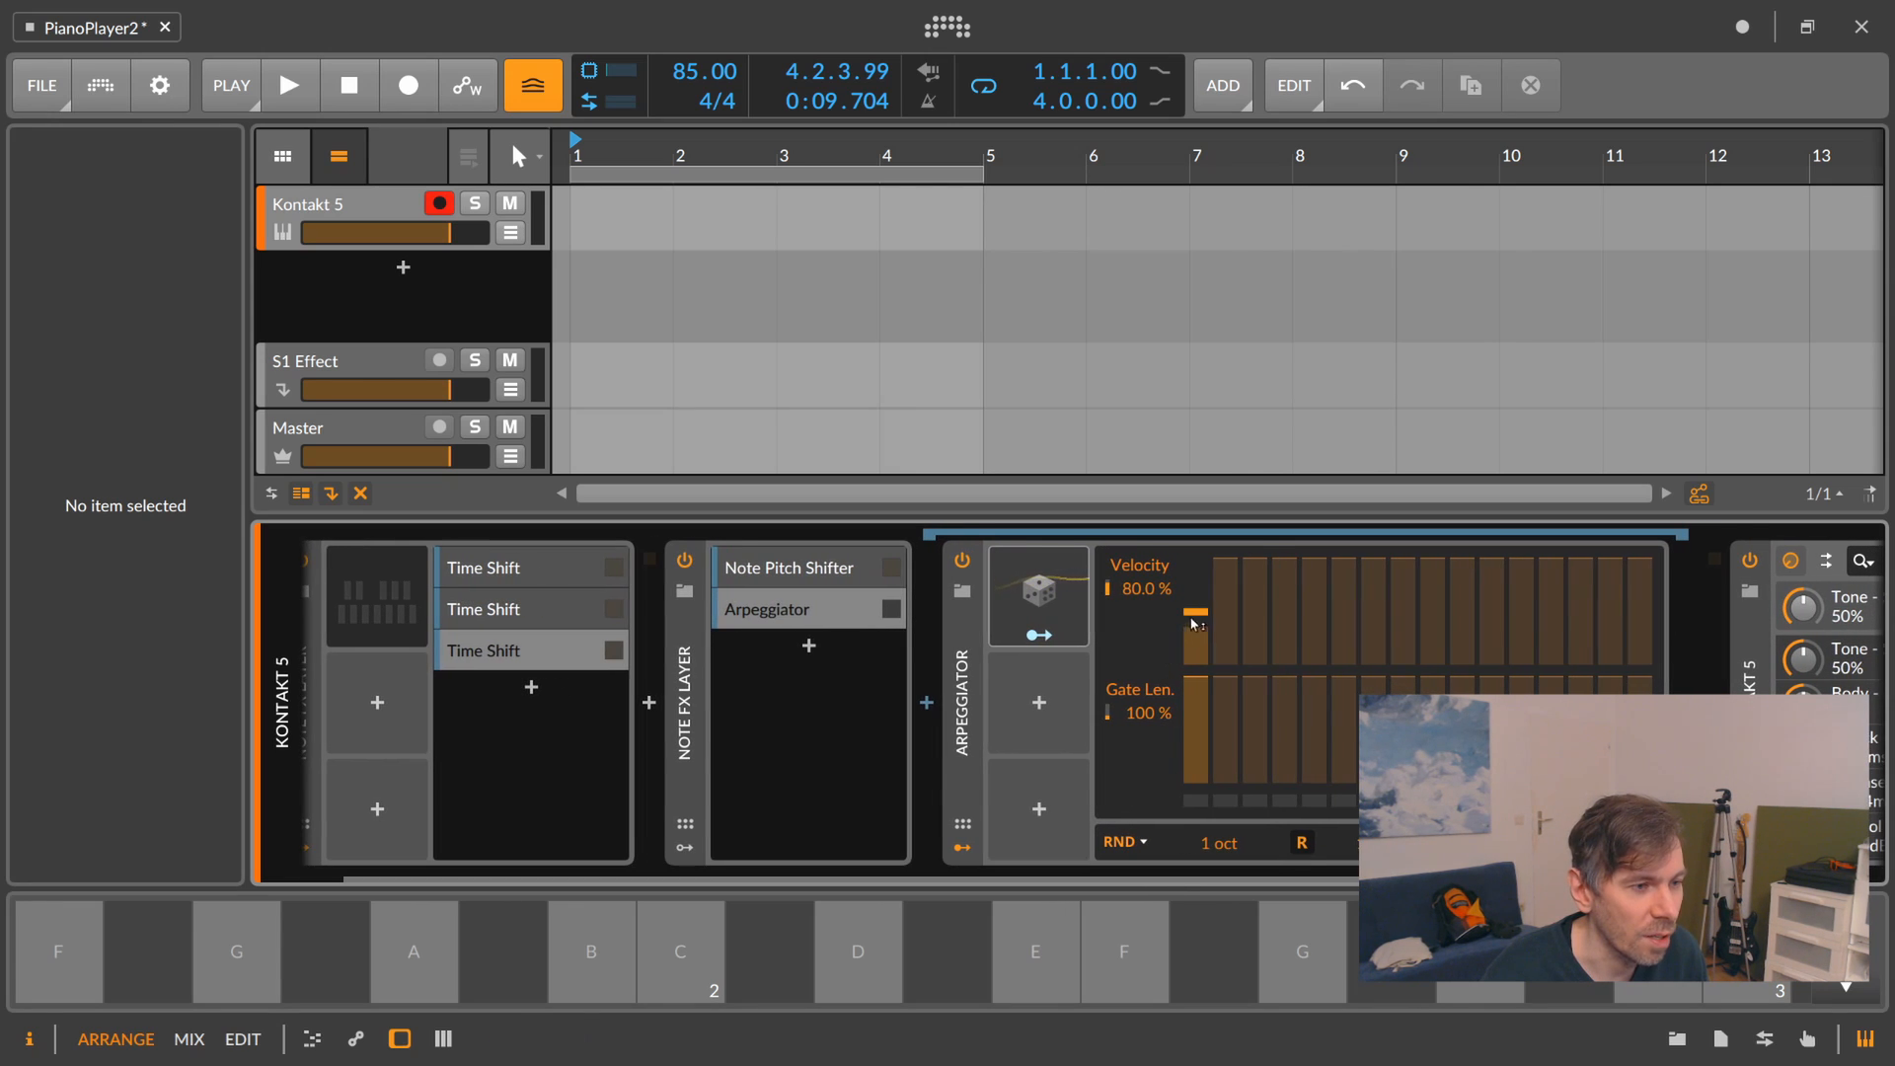
pyautogui.moveTo(1196, 626); pyautogui.dragTo(1199, 607)
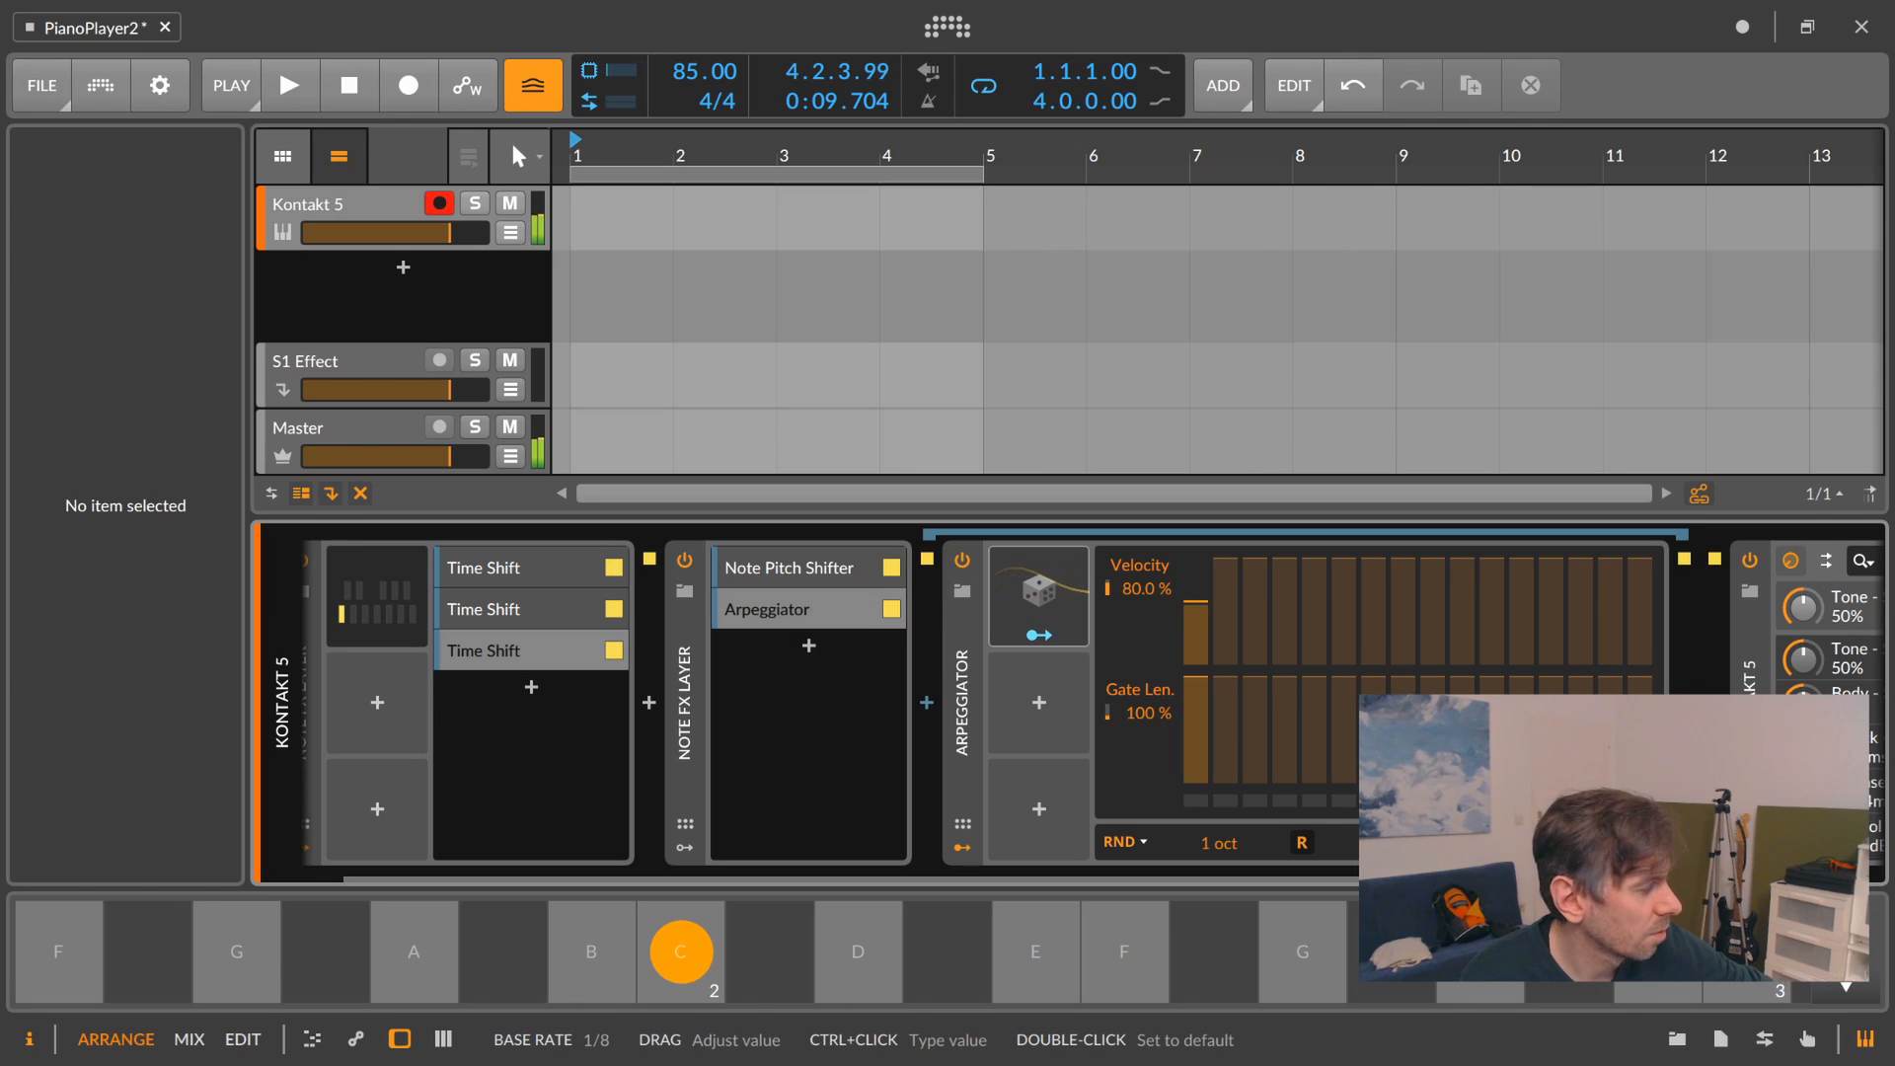
pyautogui.moveTo(1422, 842); pyautogui.dragTo(1422, 829)
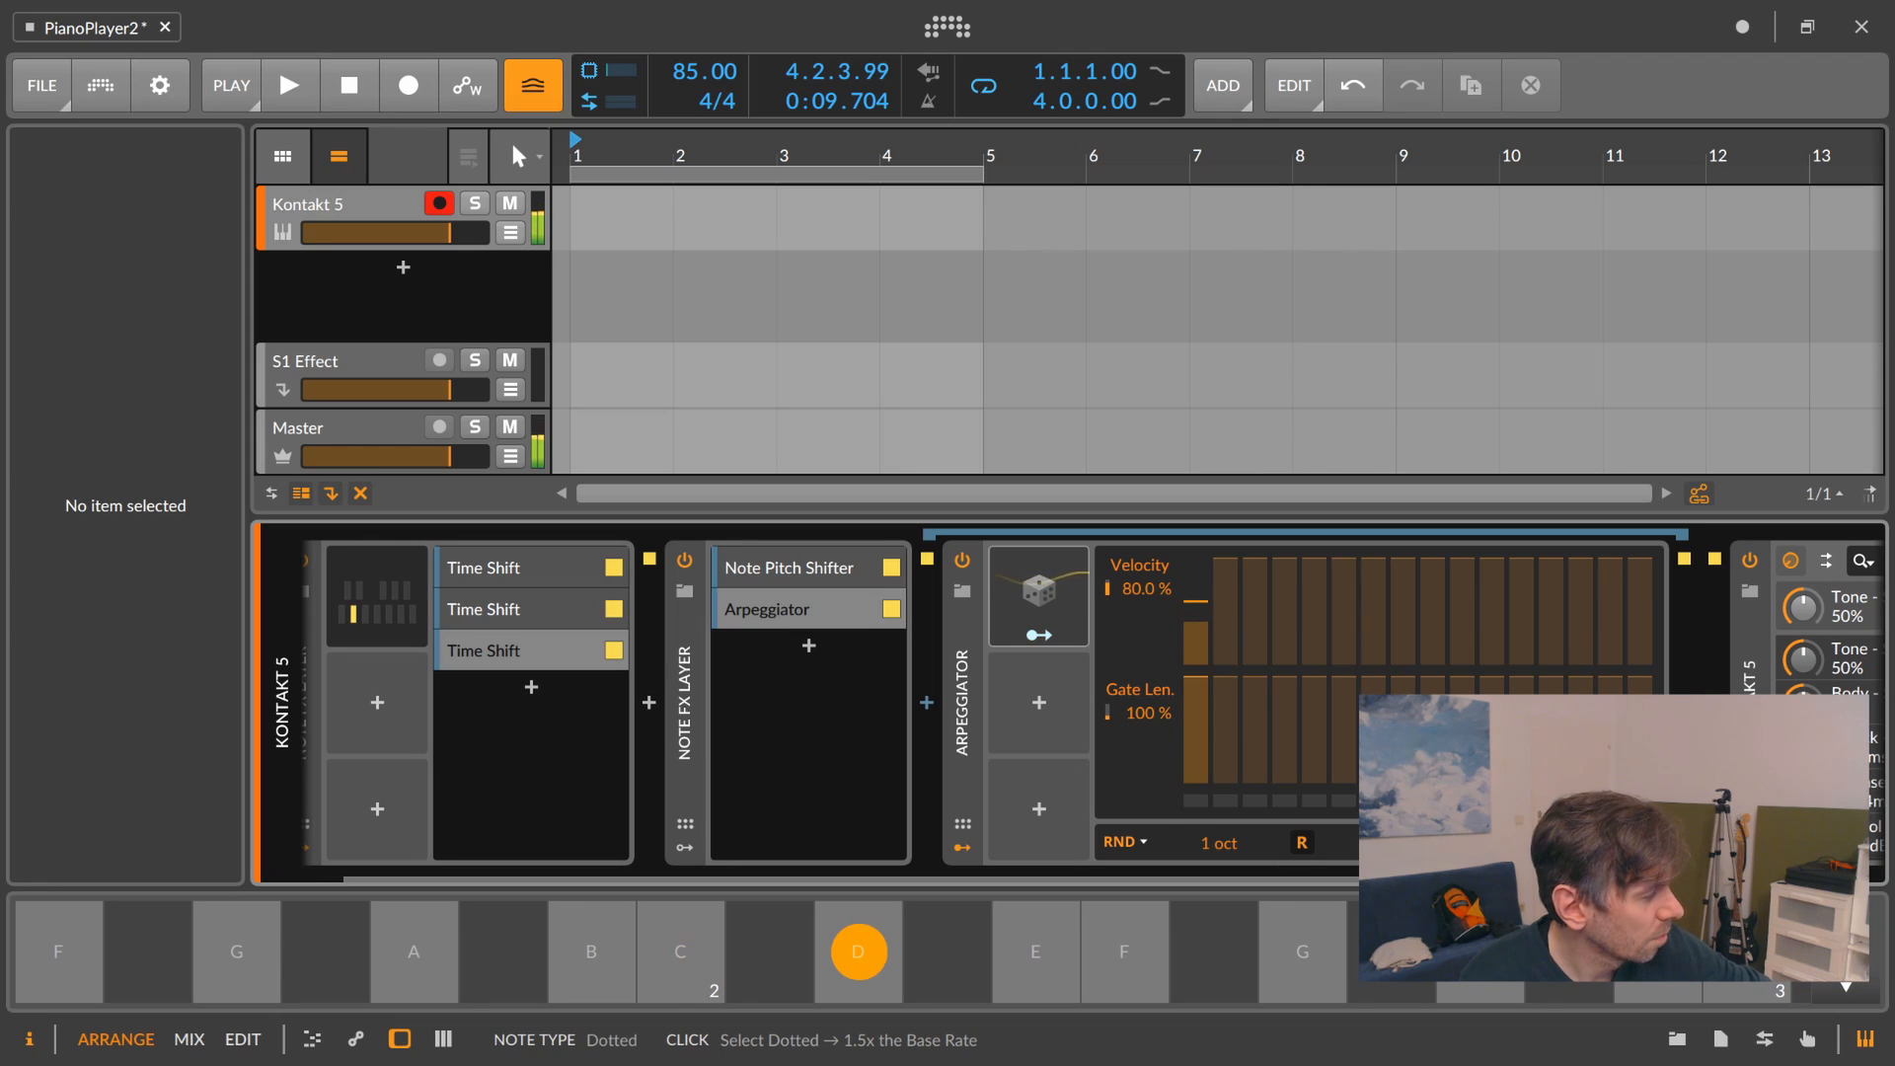
# Fine-tune the Arpeggiator's first-step velocity to about 66.5 %.
pyautogui.moveTo(1196, 604); pyautogui.dragTo(1195, 628)
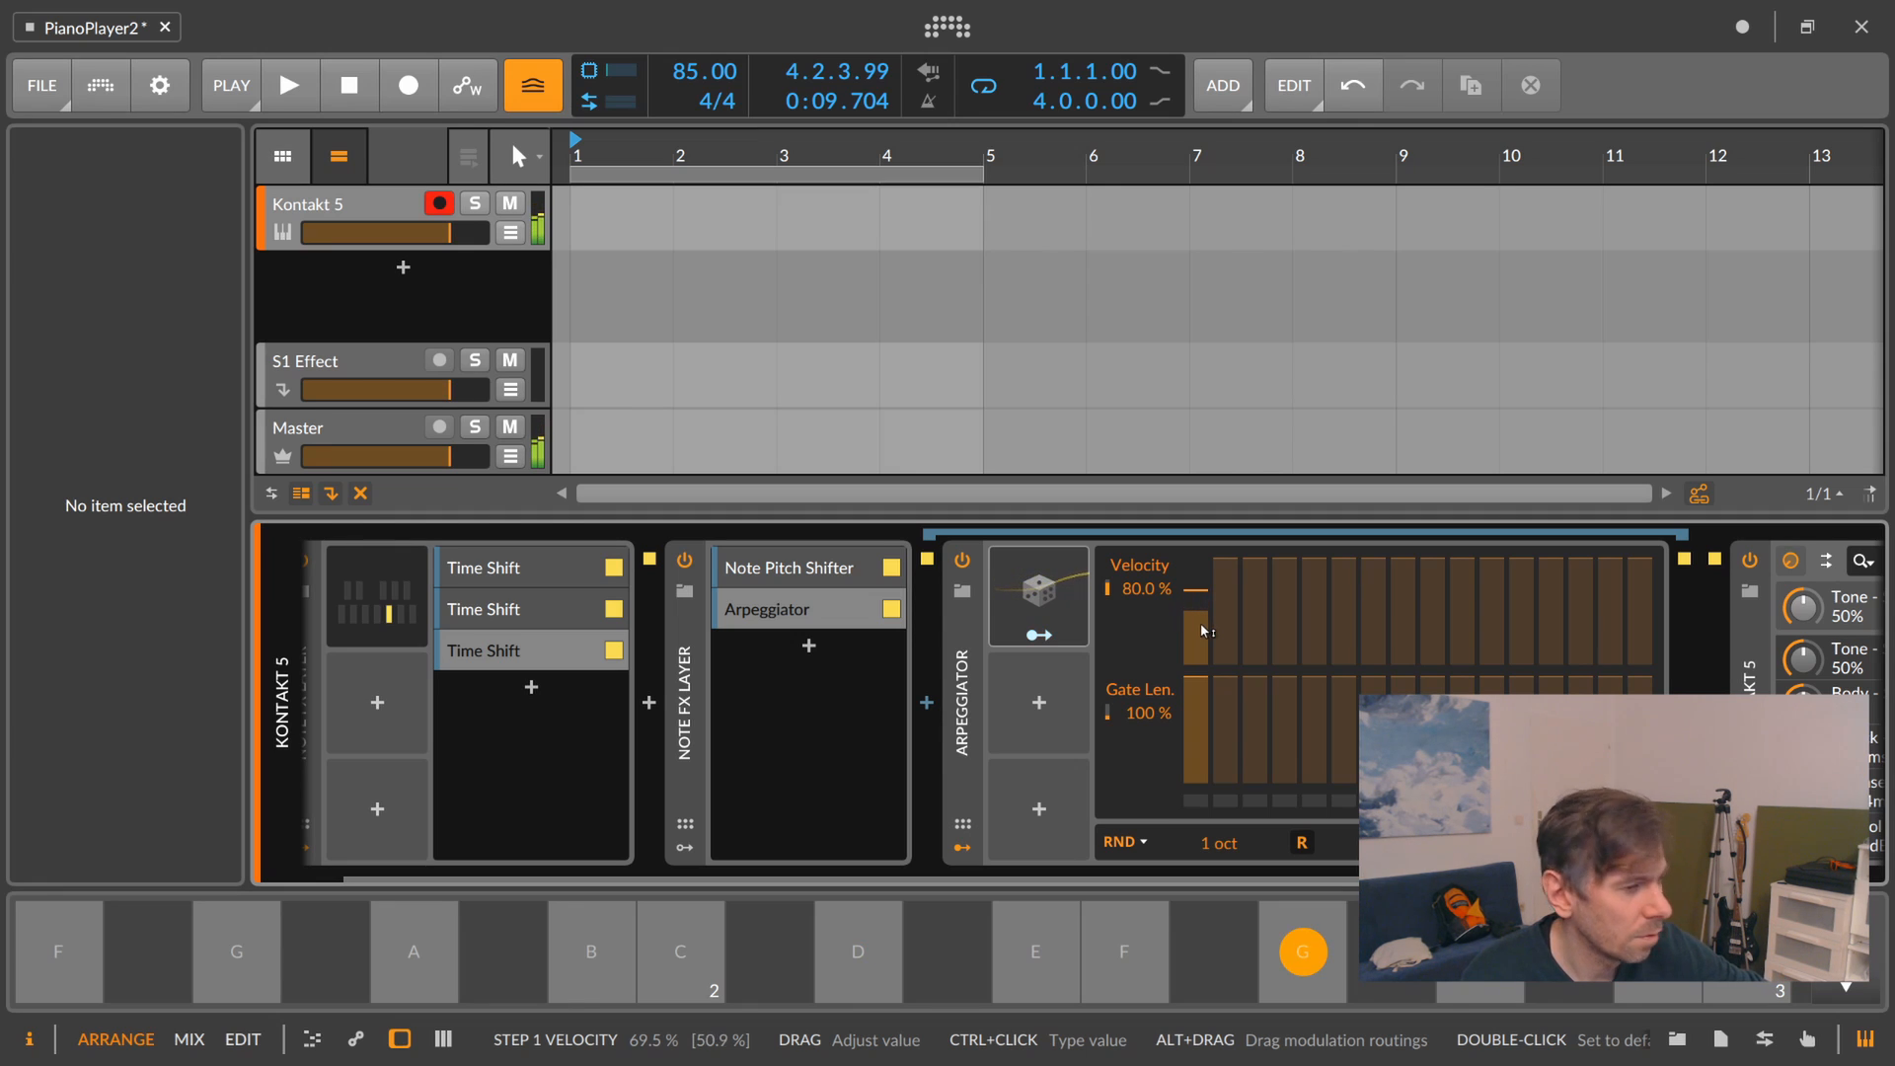
pyautogui.moveTo(1204, 629); pyautogui.dragTo(1197, 598)
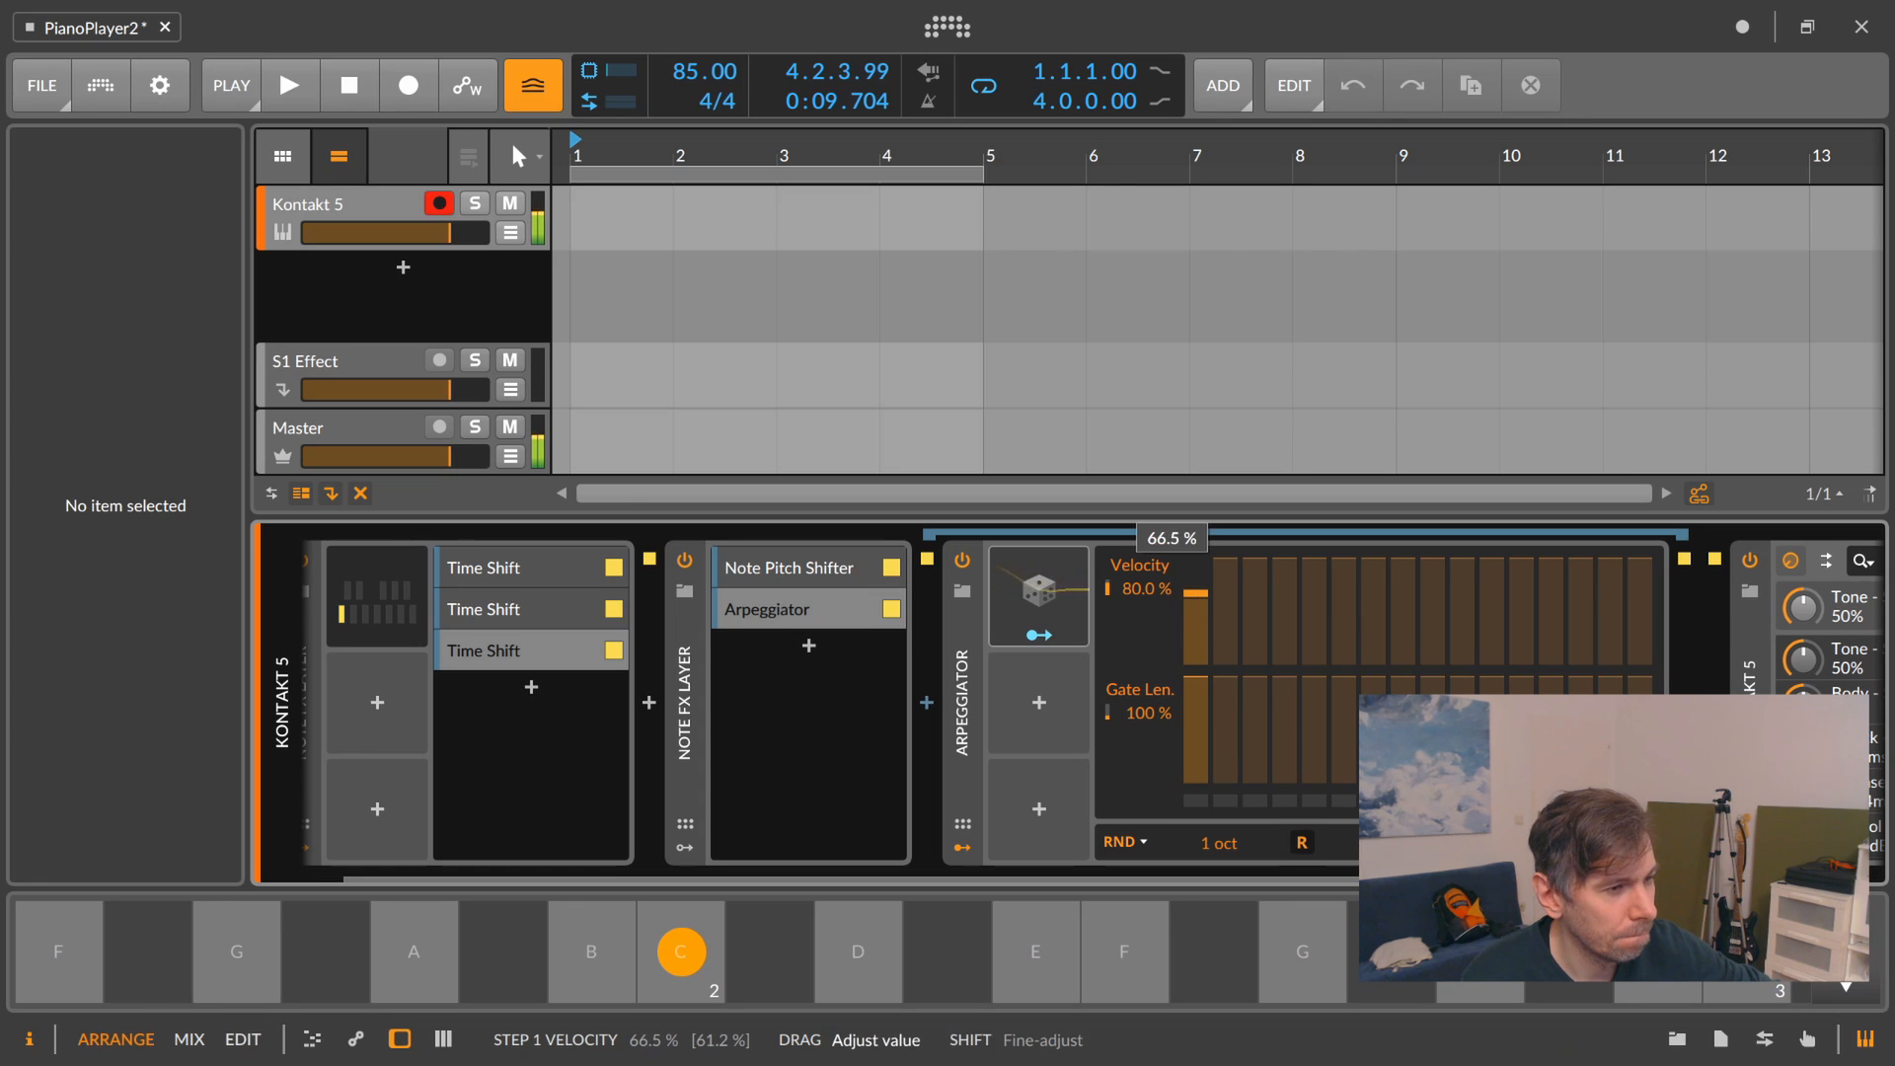
pyautogui.moveTo(1196, 600); pyautogui.dragTo(1197, 614)
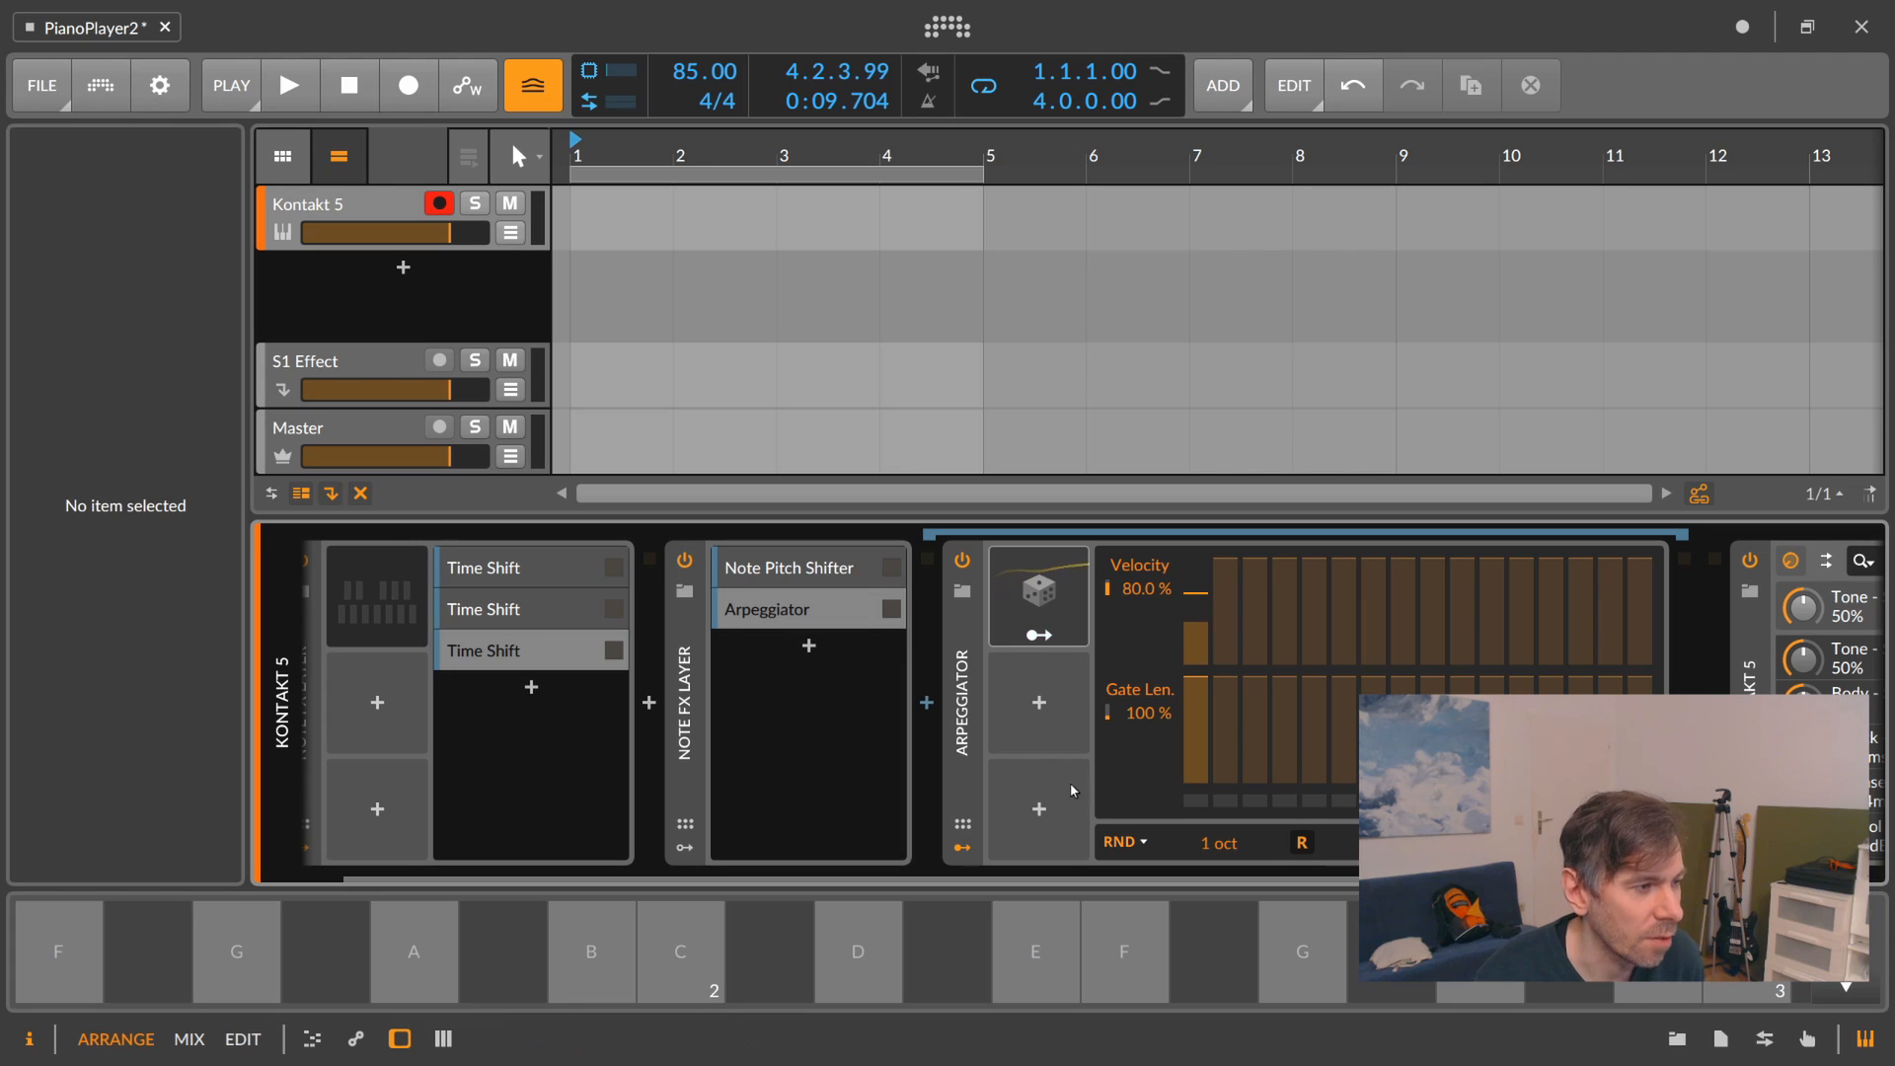
# Duplicate the Arpeggiator layer, set the copy's octave range to 2 oct and adjust its base rate.
pyautogui.click(786, 616)
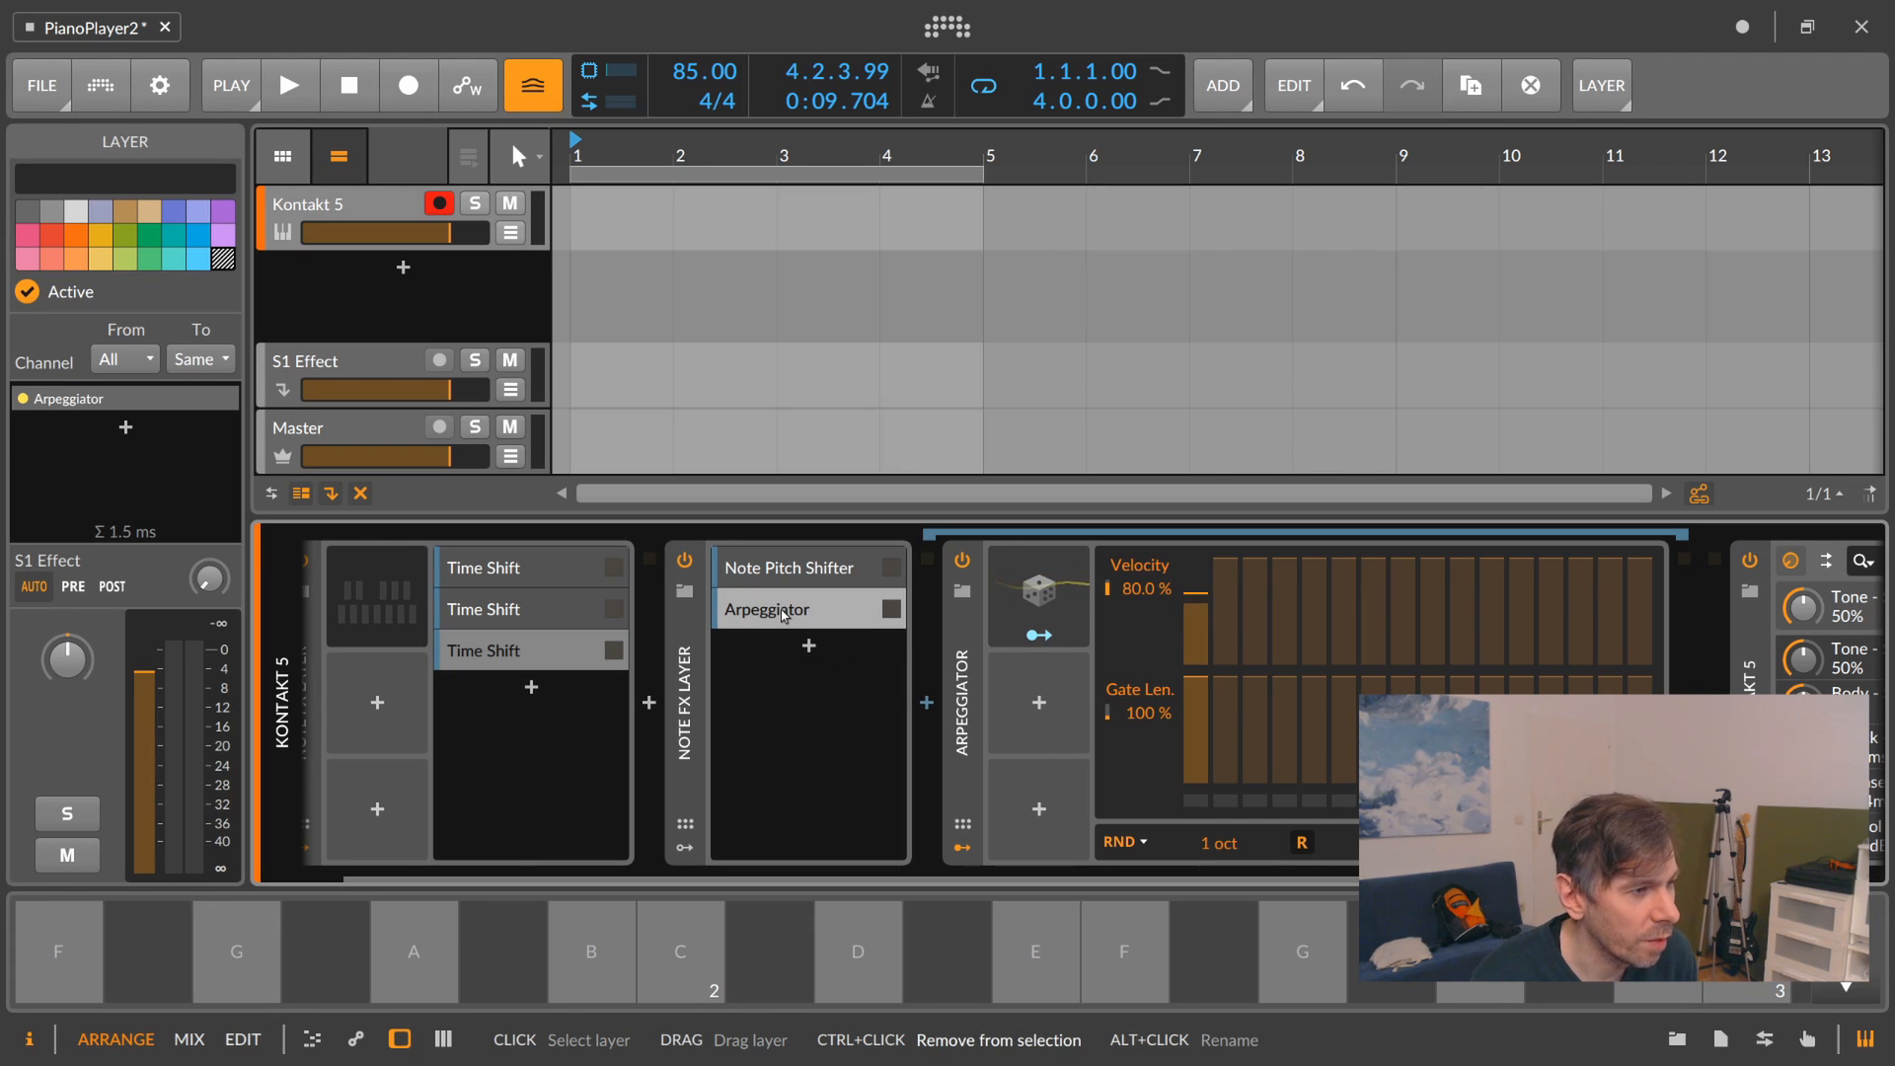
pyautogui.hotkey('ctrl', 'd')
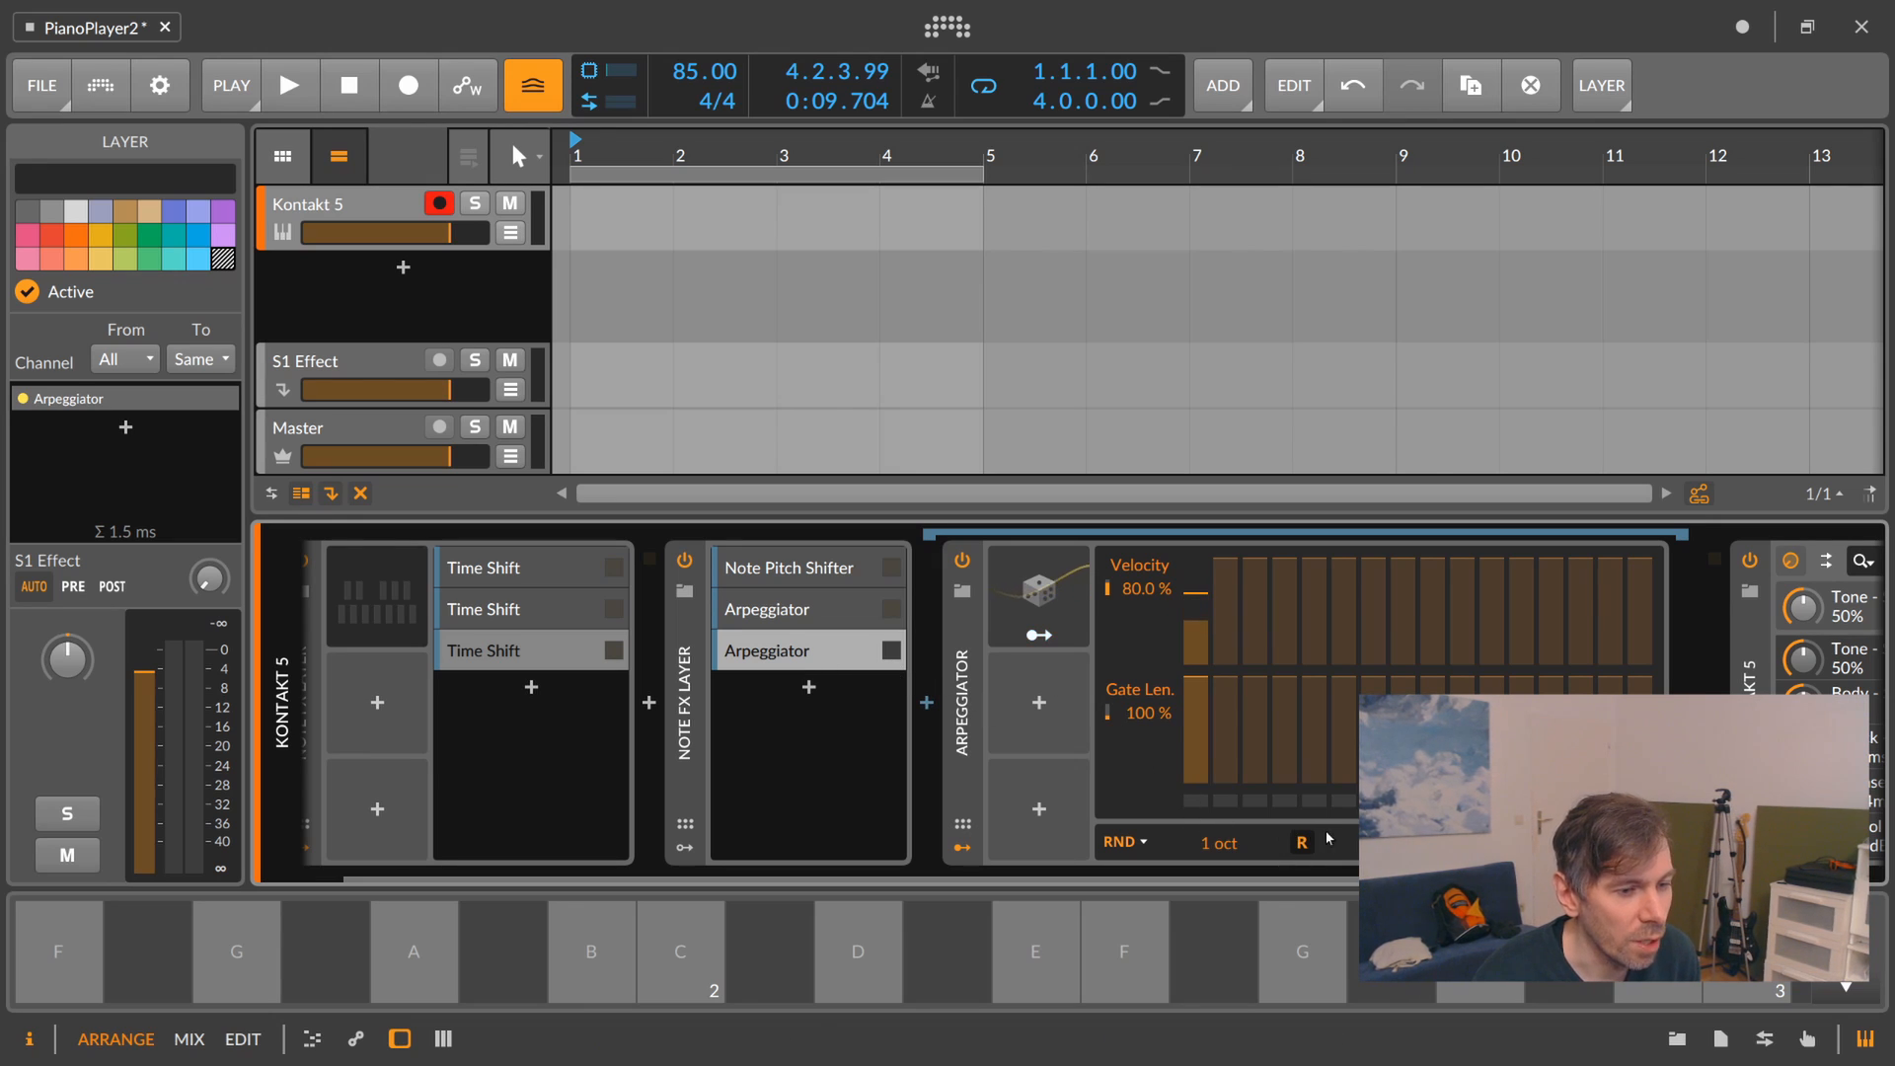
pyautogui.moveTo(1222, 845); pyautogui.dragTo(1222, 821)
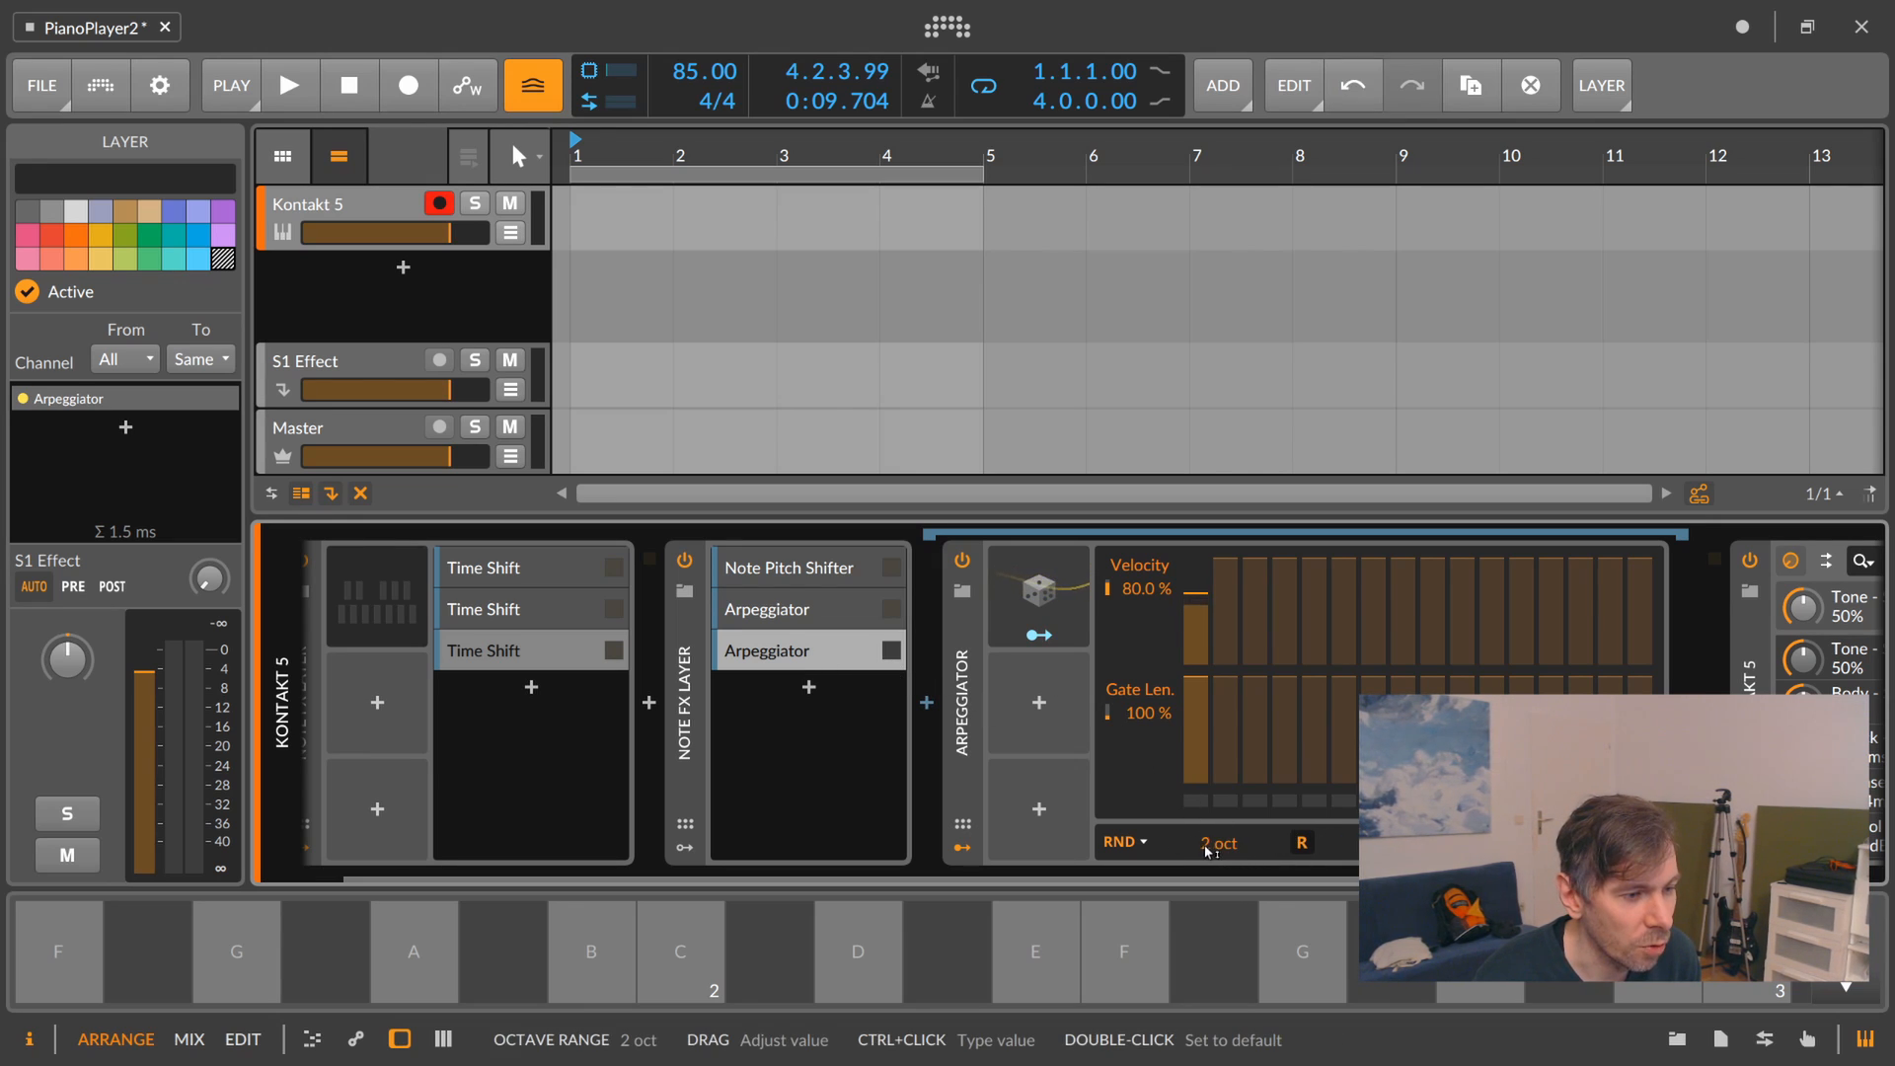
pyautogui.moveTo(1406, 843); pyautogui.dragTo(1407, 822)
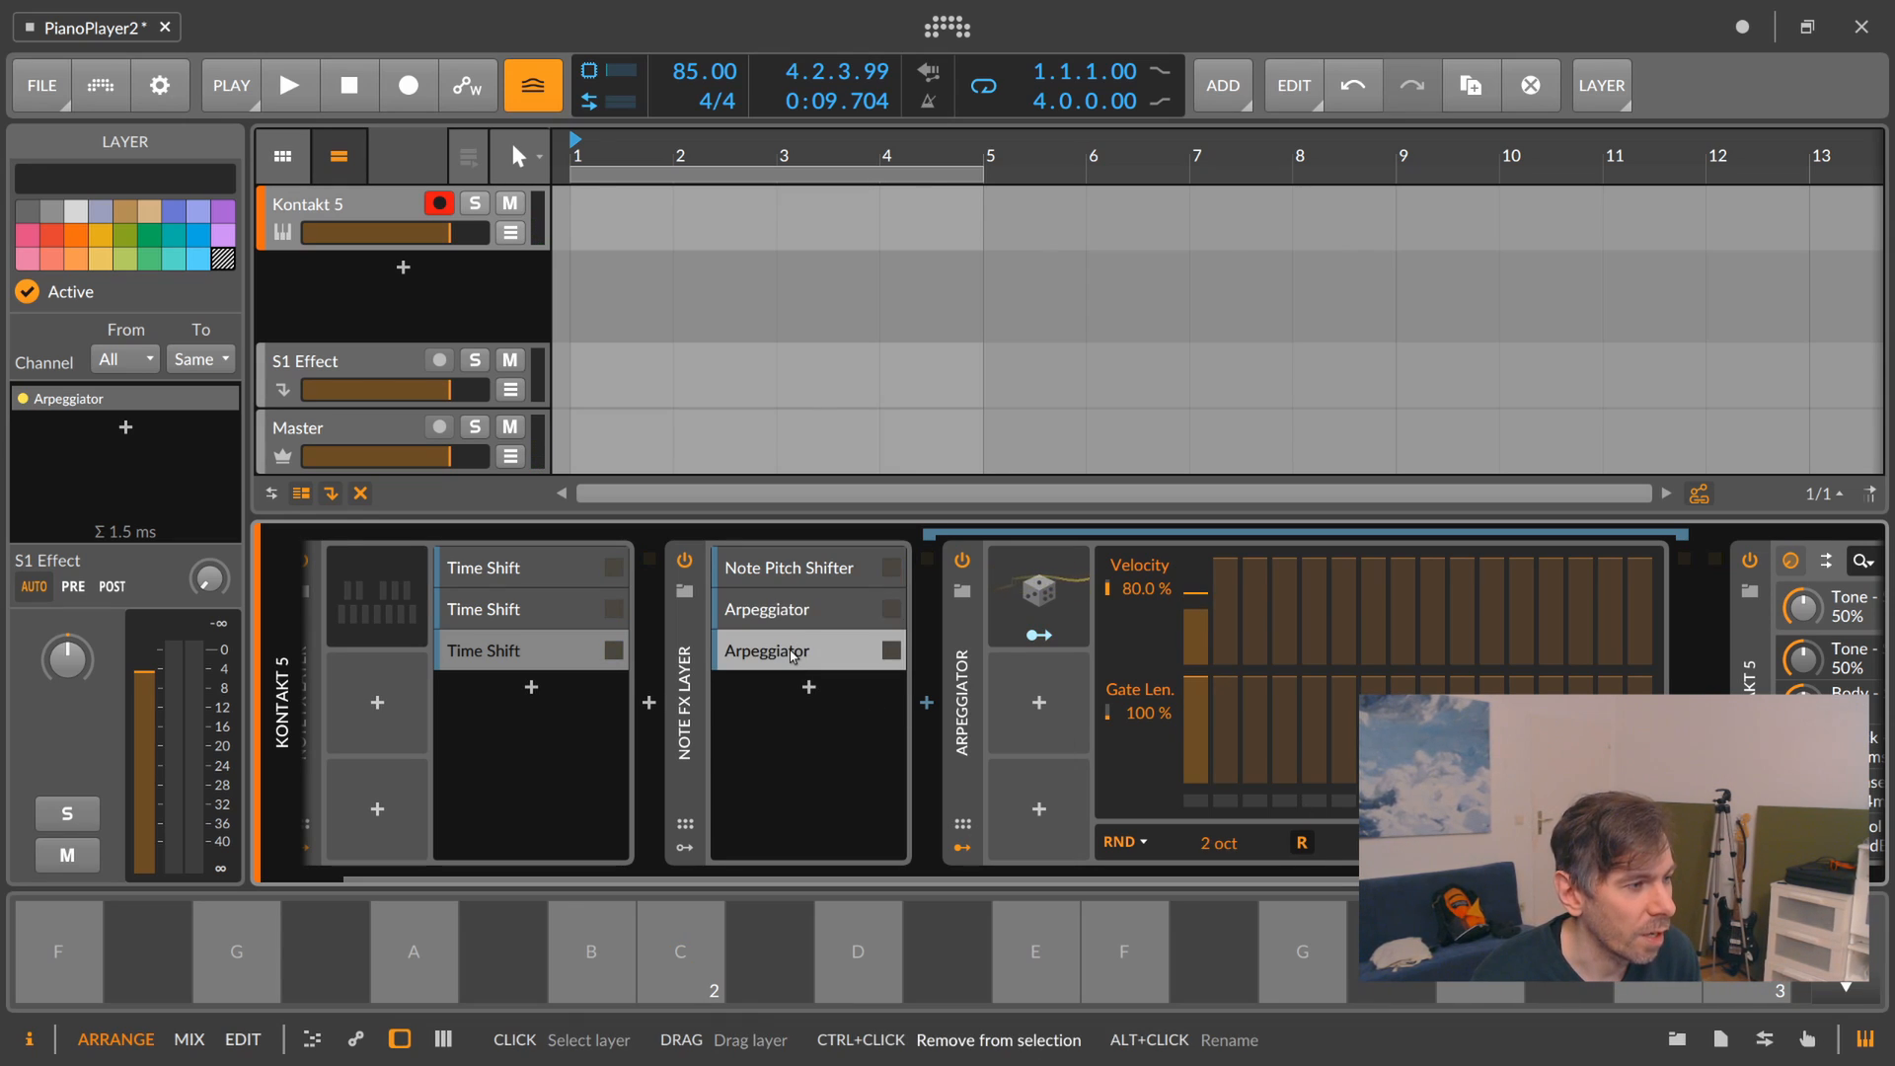
# Duplicate the second Arpeggiator layer and insert a Note Pitch Shifter set to +1 octave before the copy's Arpeggiator.
pyautogui.hotkey('ctrl', 'd')
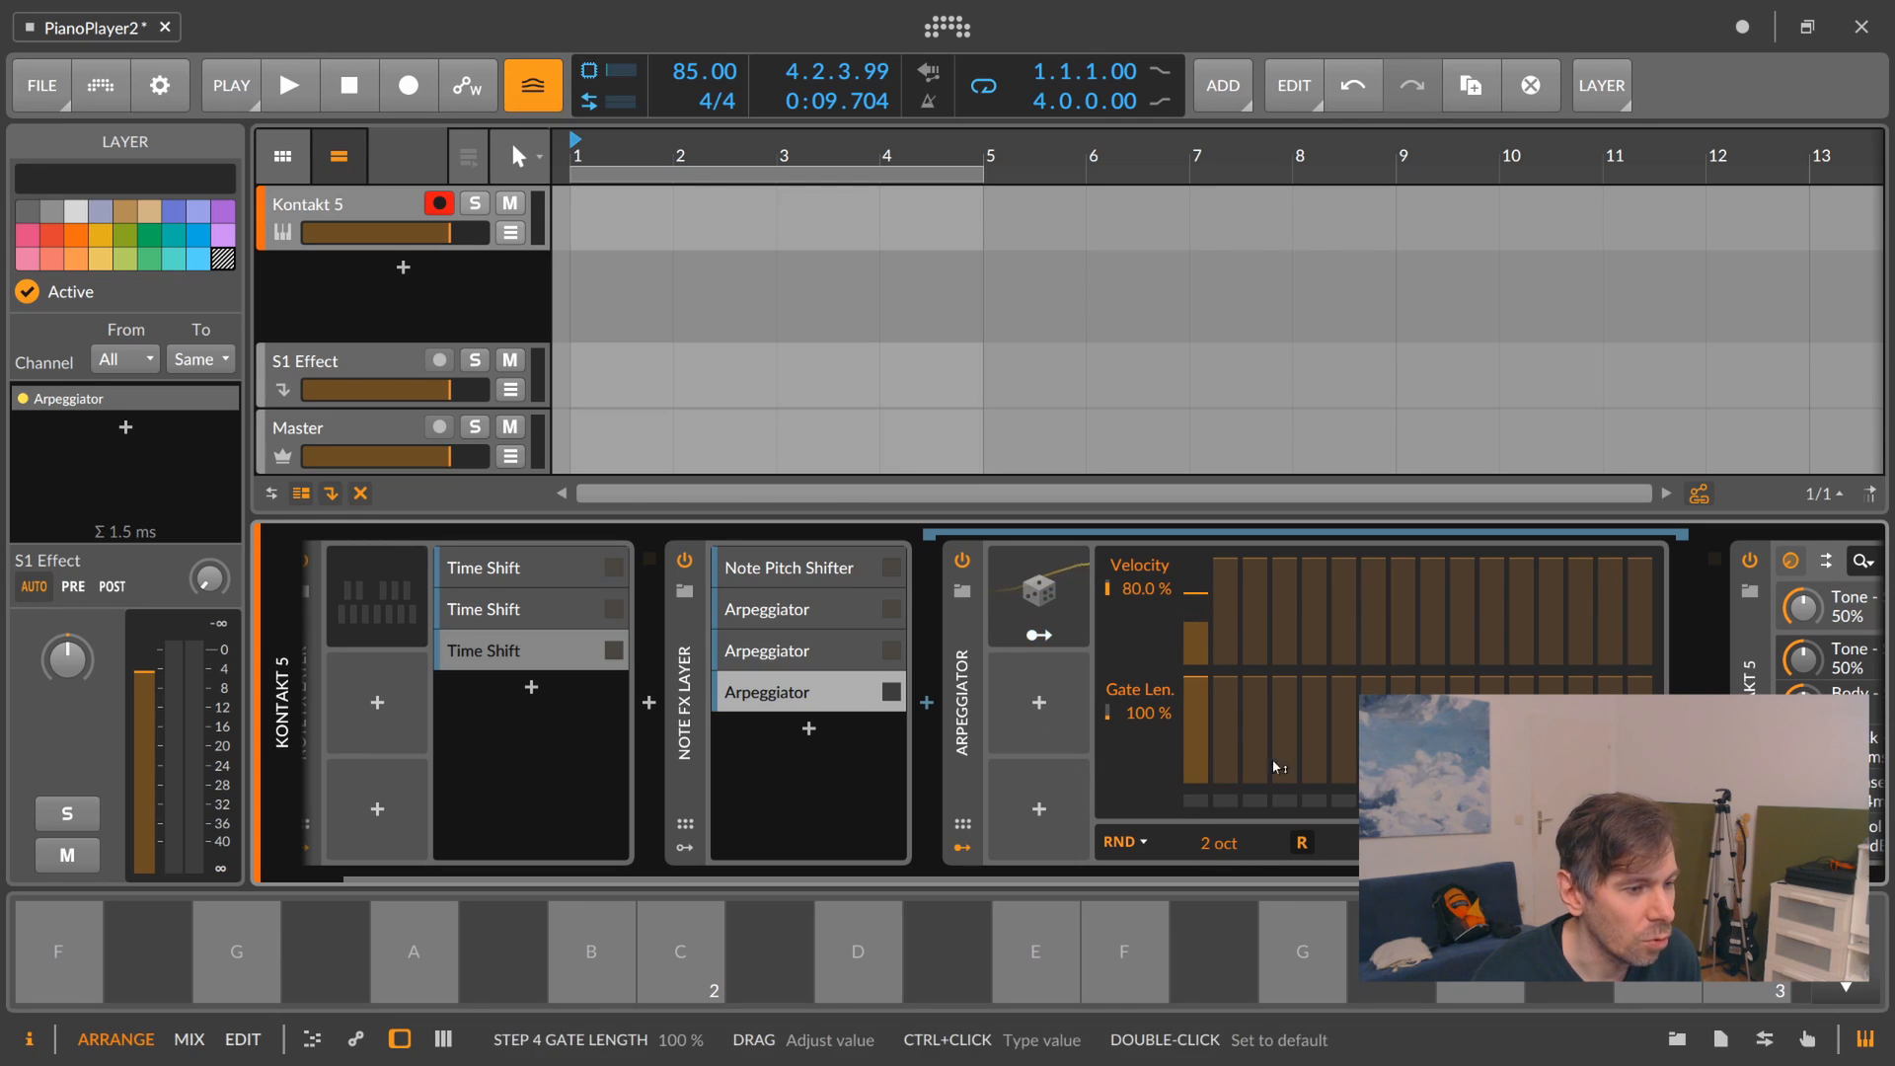
pyautogui.click(955, 706)
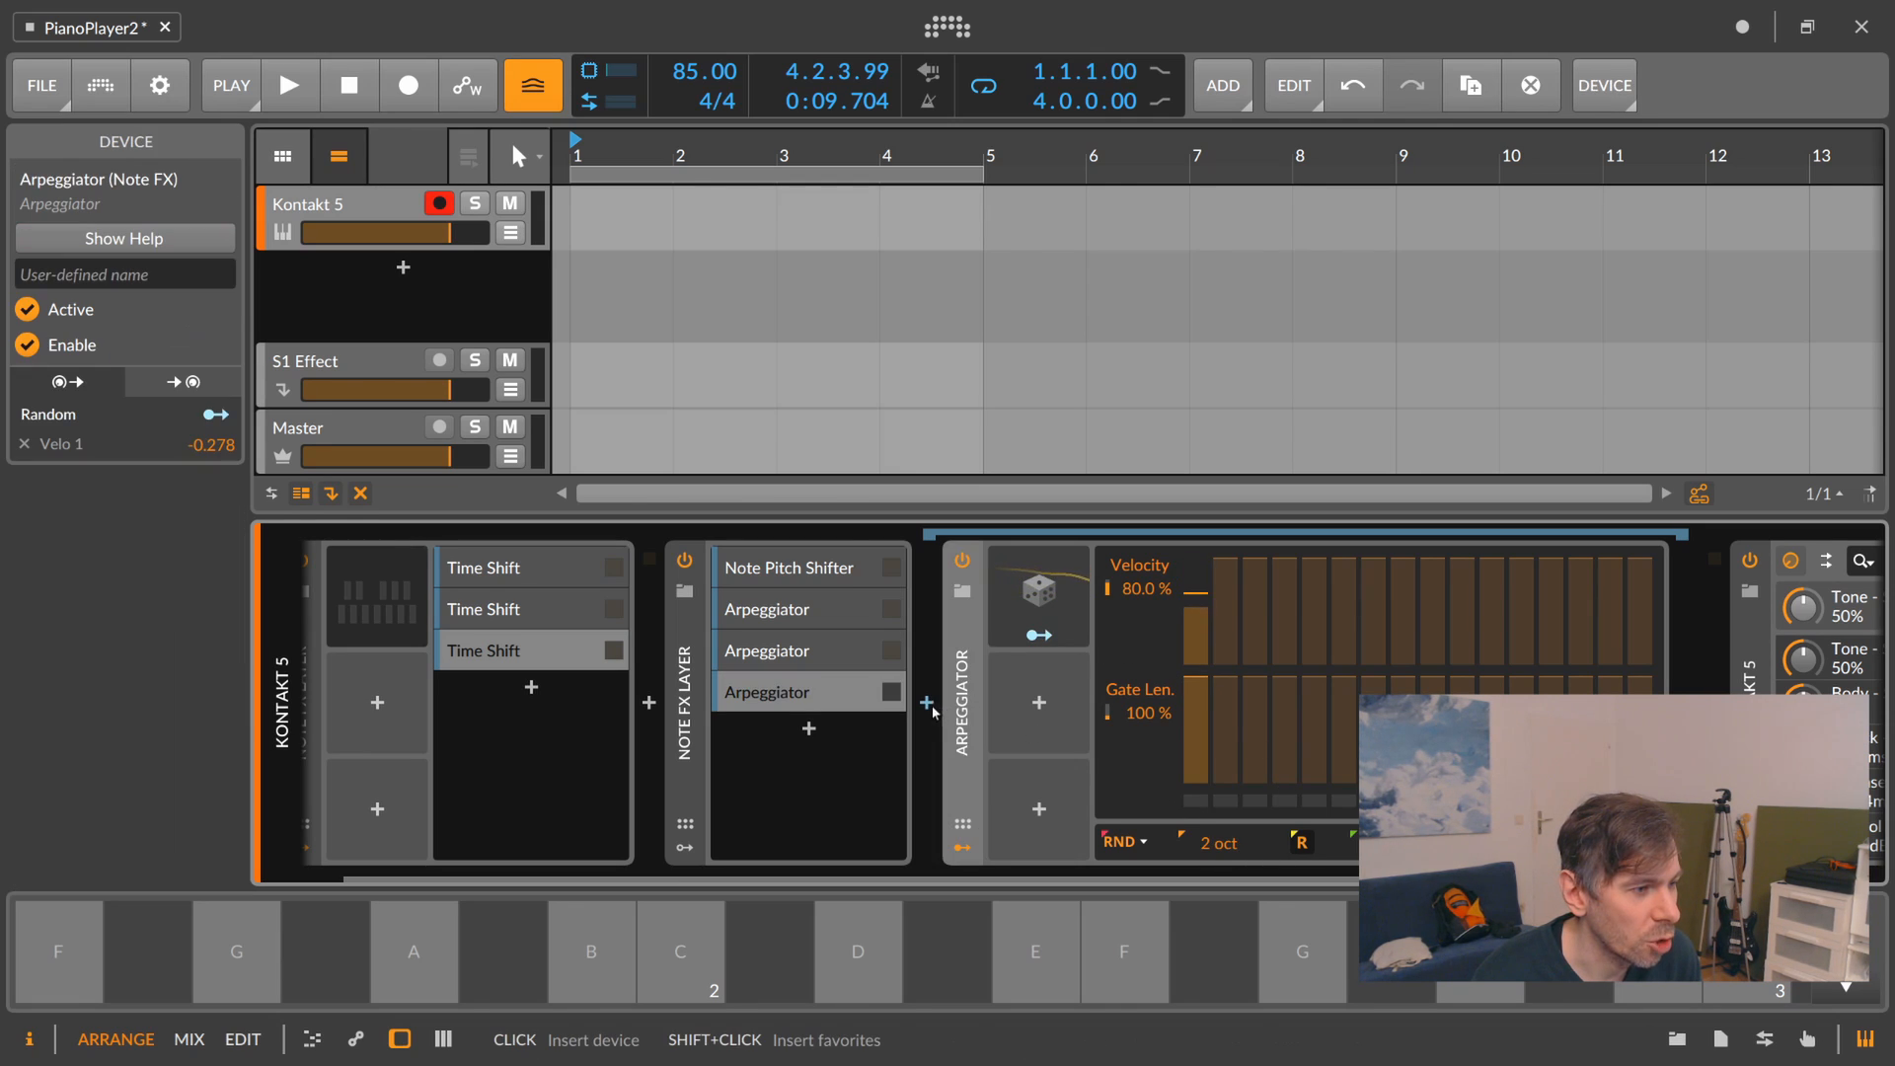
pyautogui.click(927, 704)
pyautogui.write('pitch')
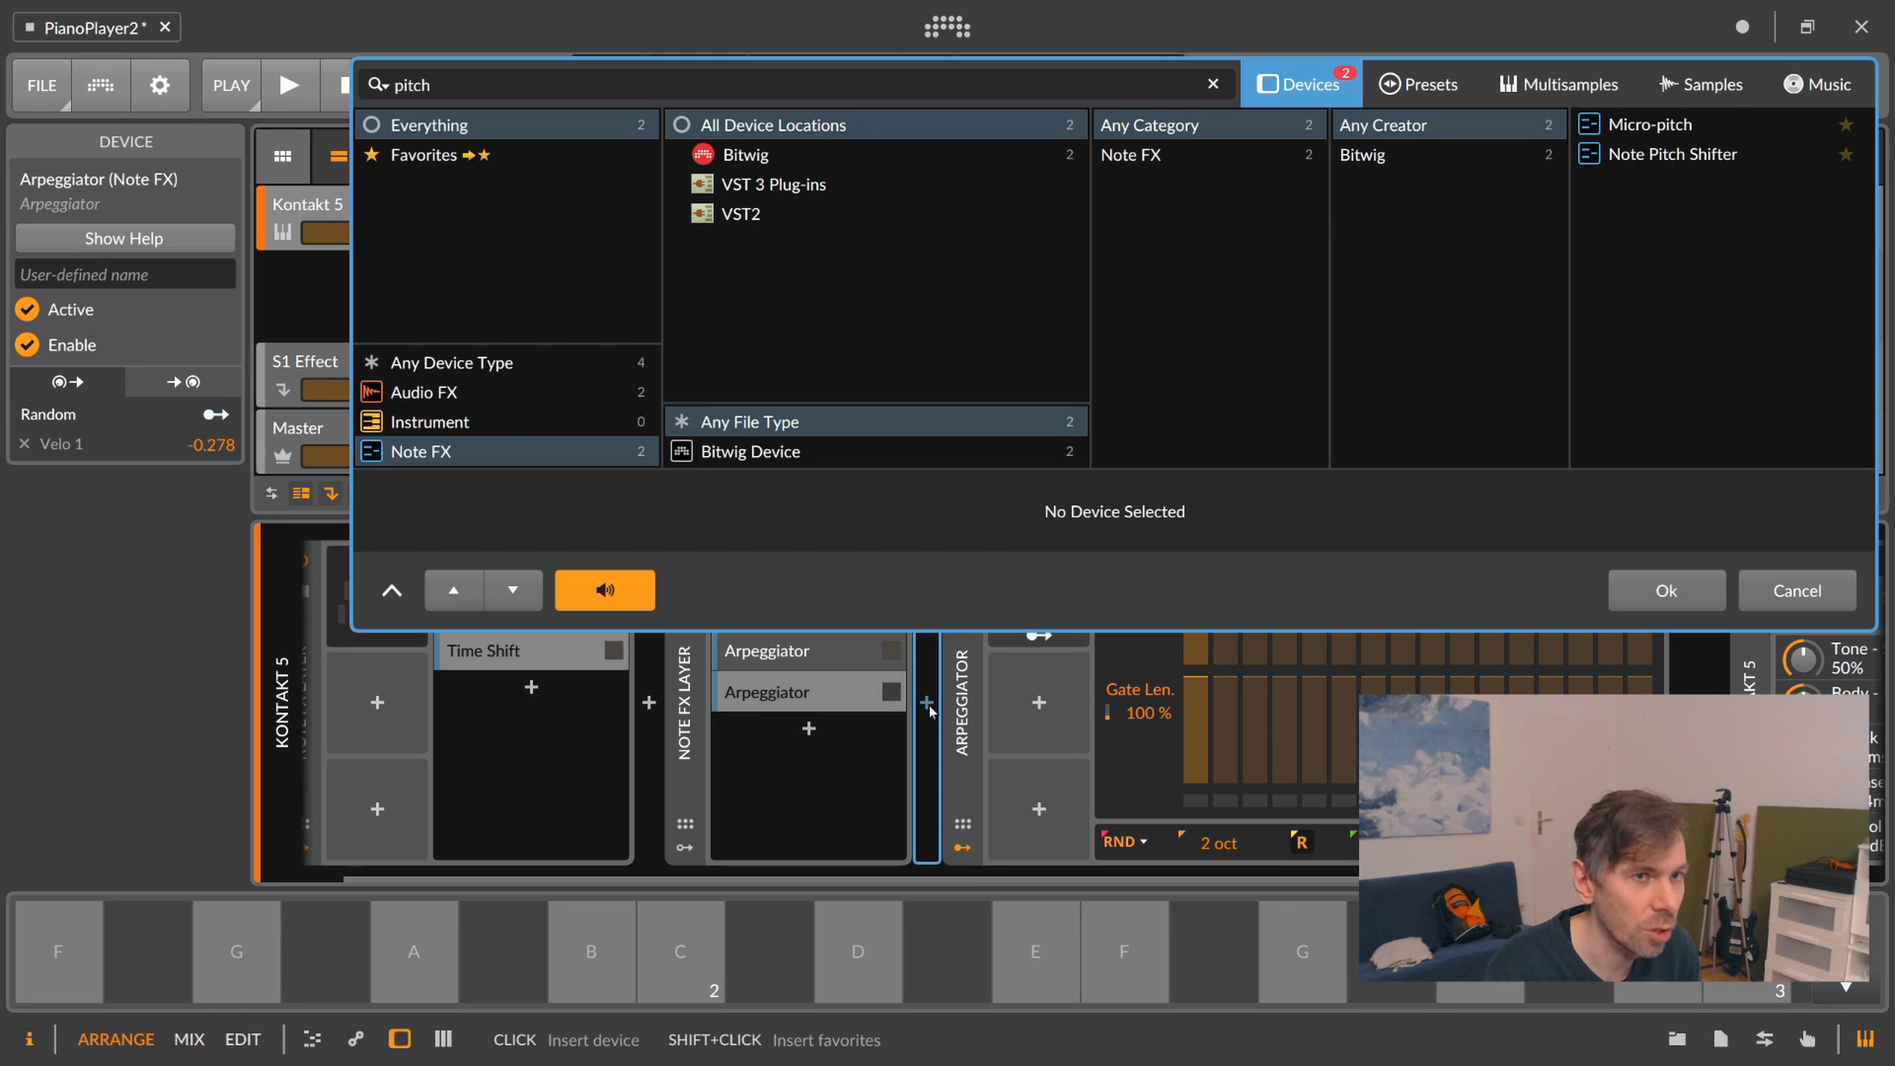
pyautogui.press('Down')
pyautogui.press('Down')
pyautogui.press('Return')
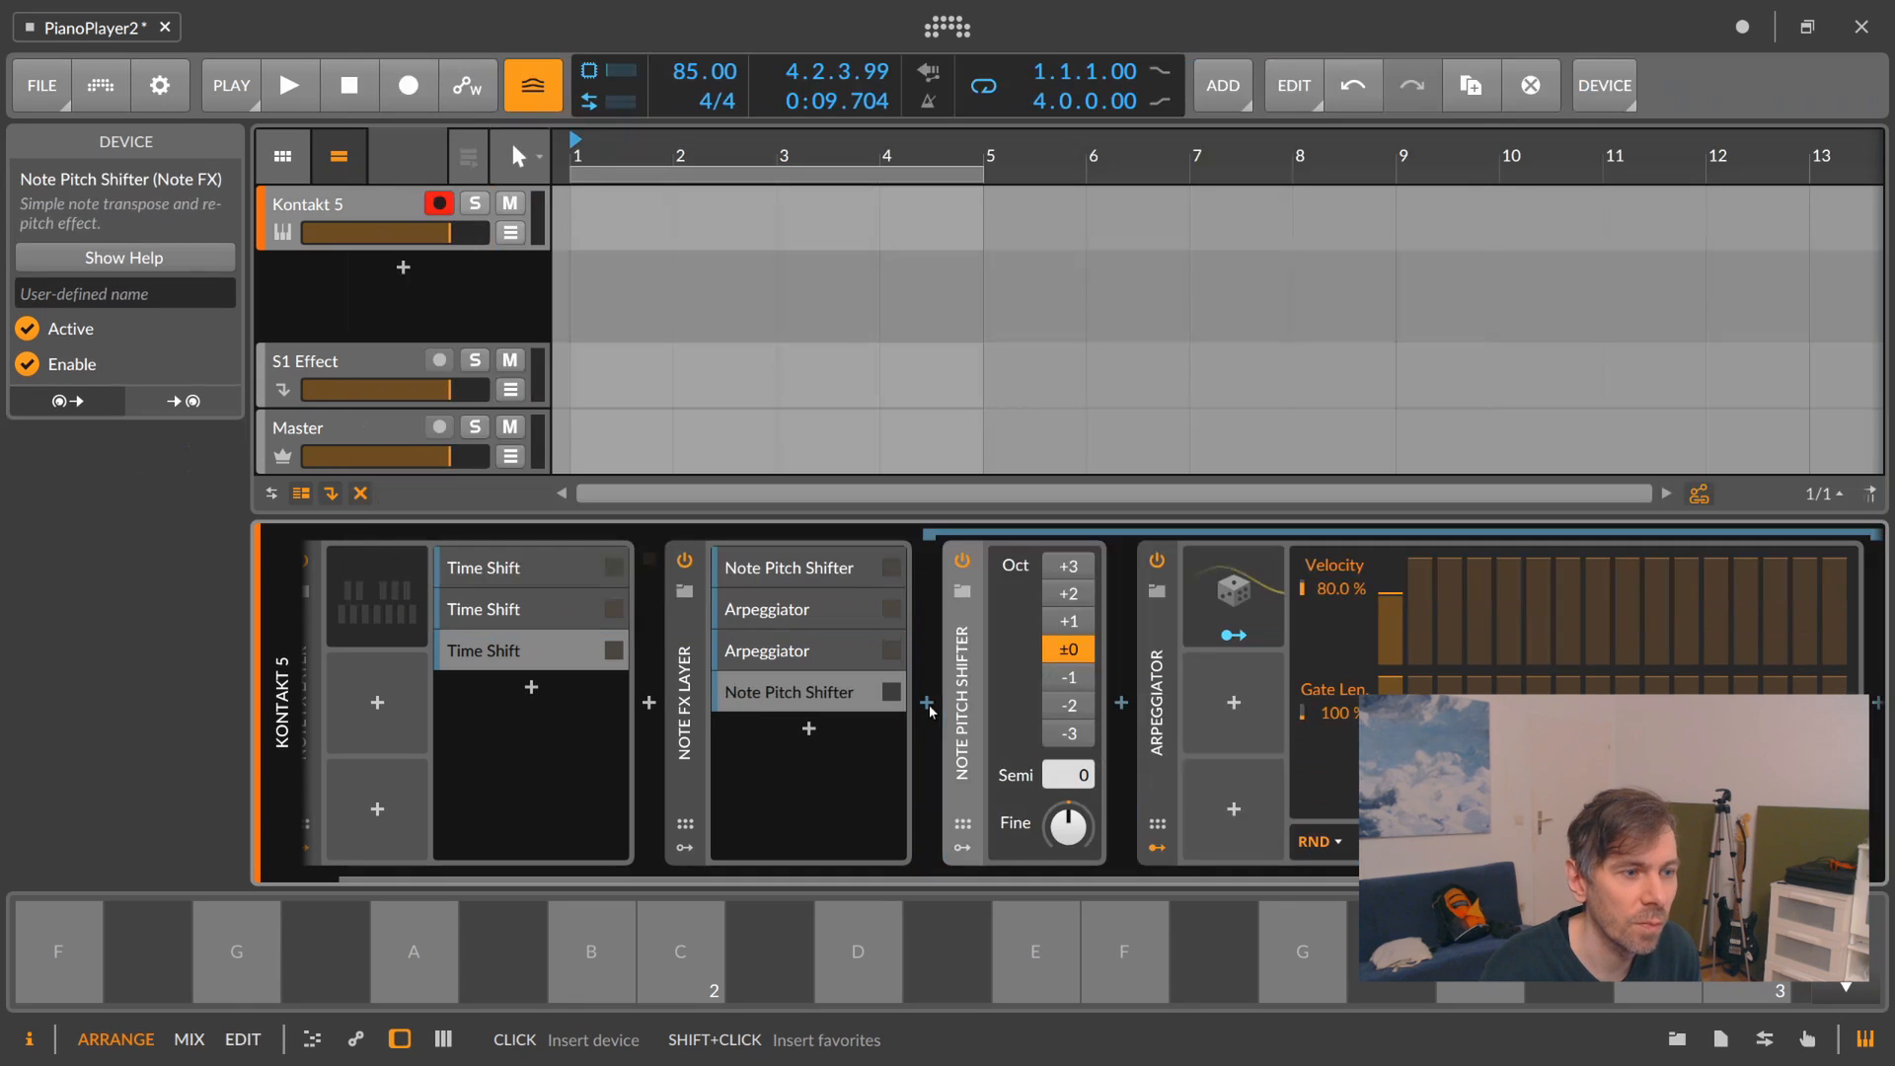
pyautogui.click(1068, 623)
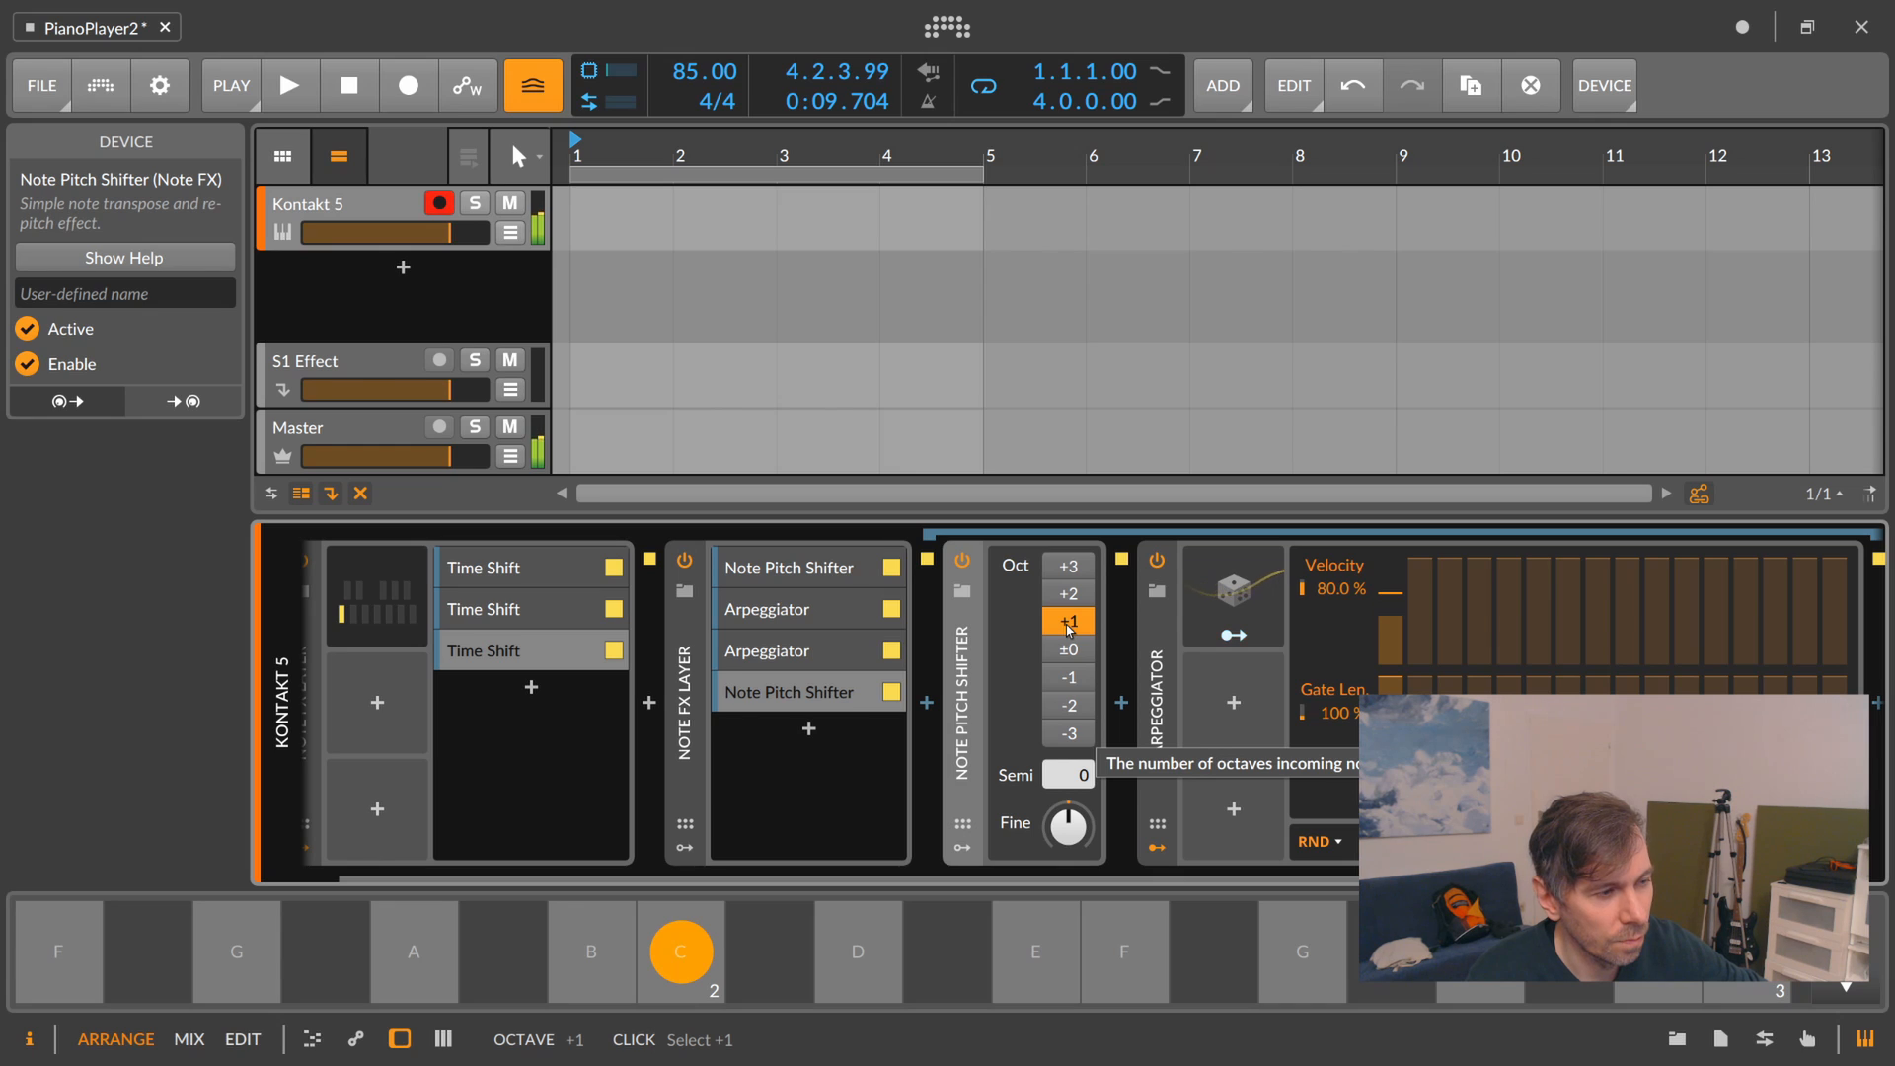
# Lower the first-step velocity of the pitch-shifted layer's Arpeggiator to about 54 %.
pyautogui.hscroll(2, 1206, 820)
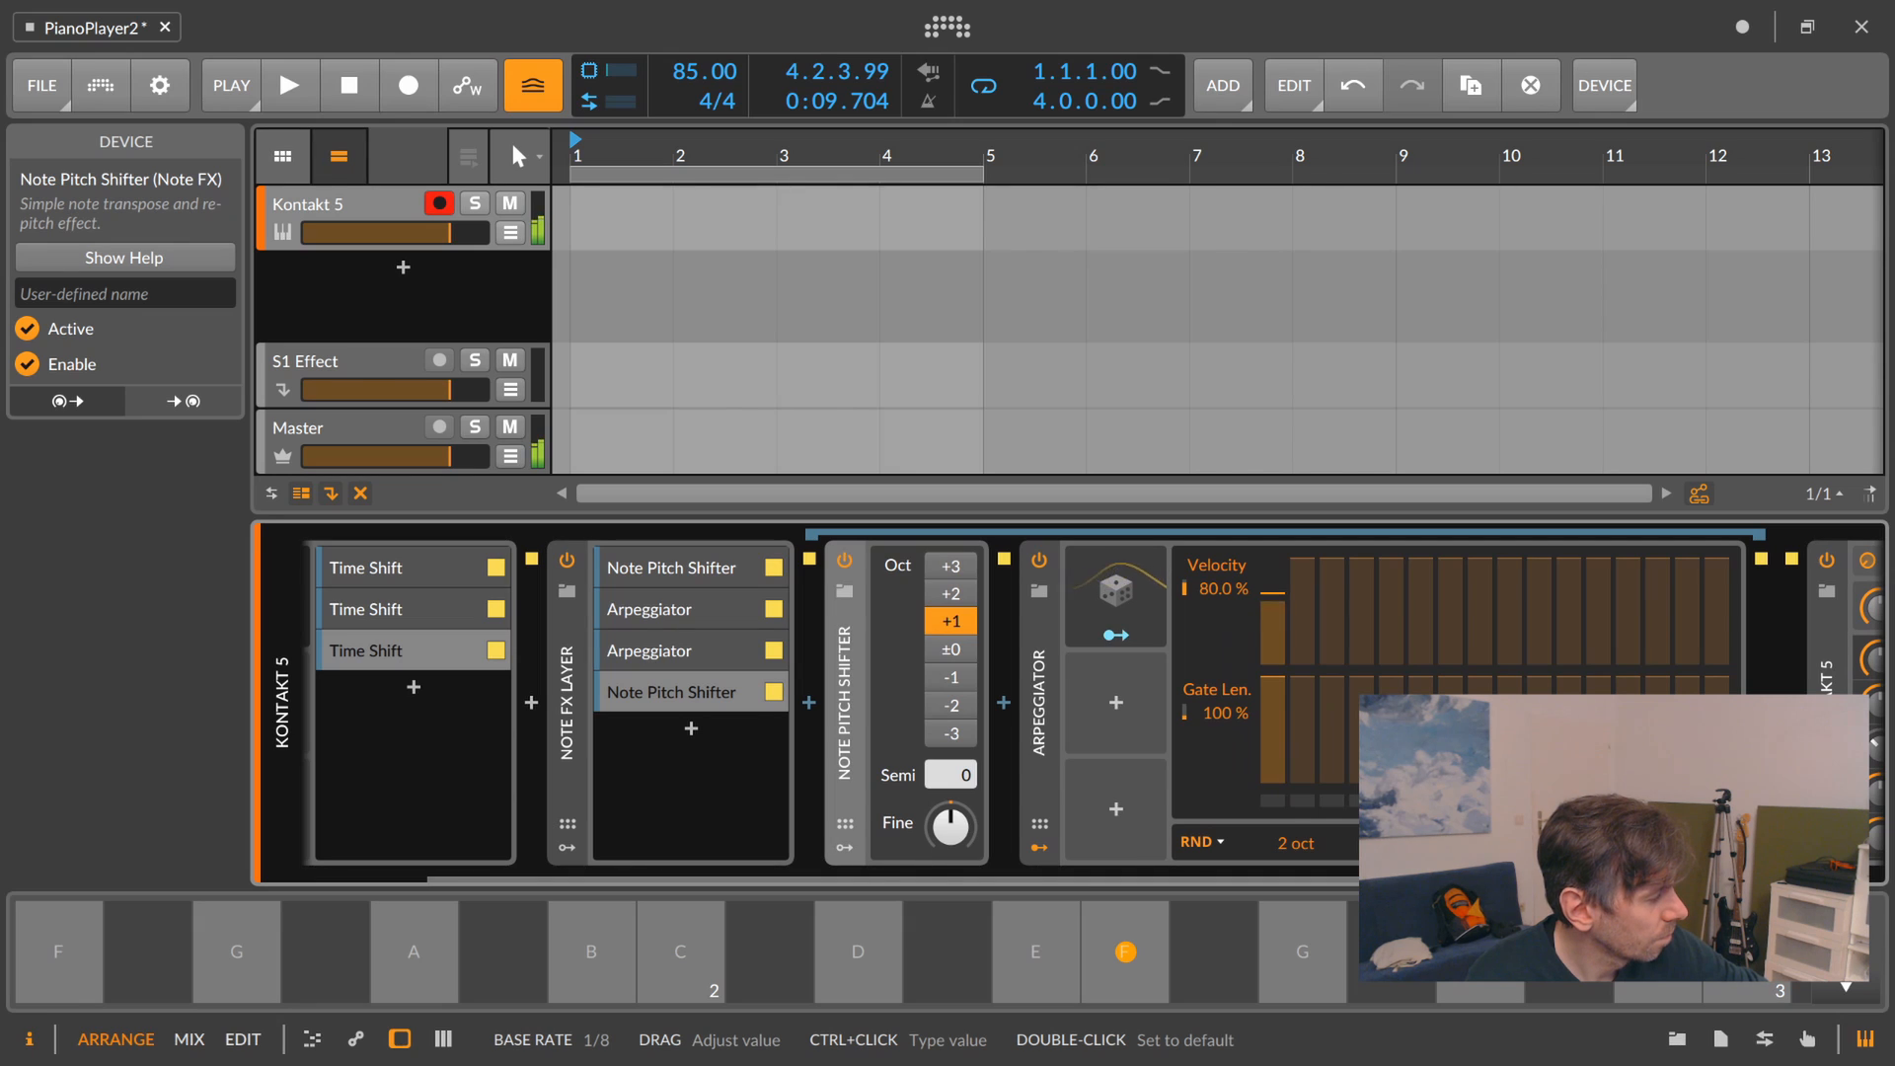
pyautogui.moveTo(1273, 597); pyautogui.dragTo(1276, 612)
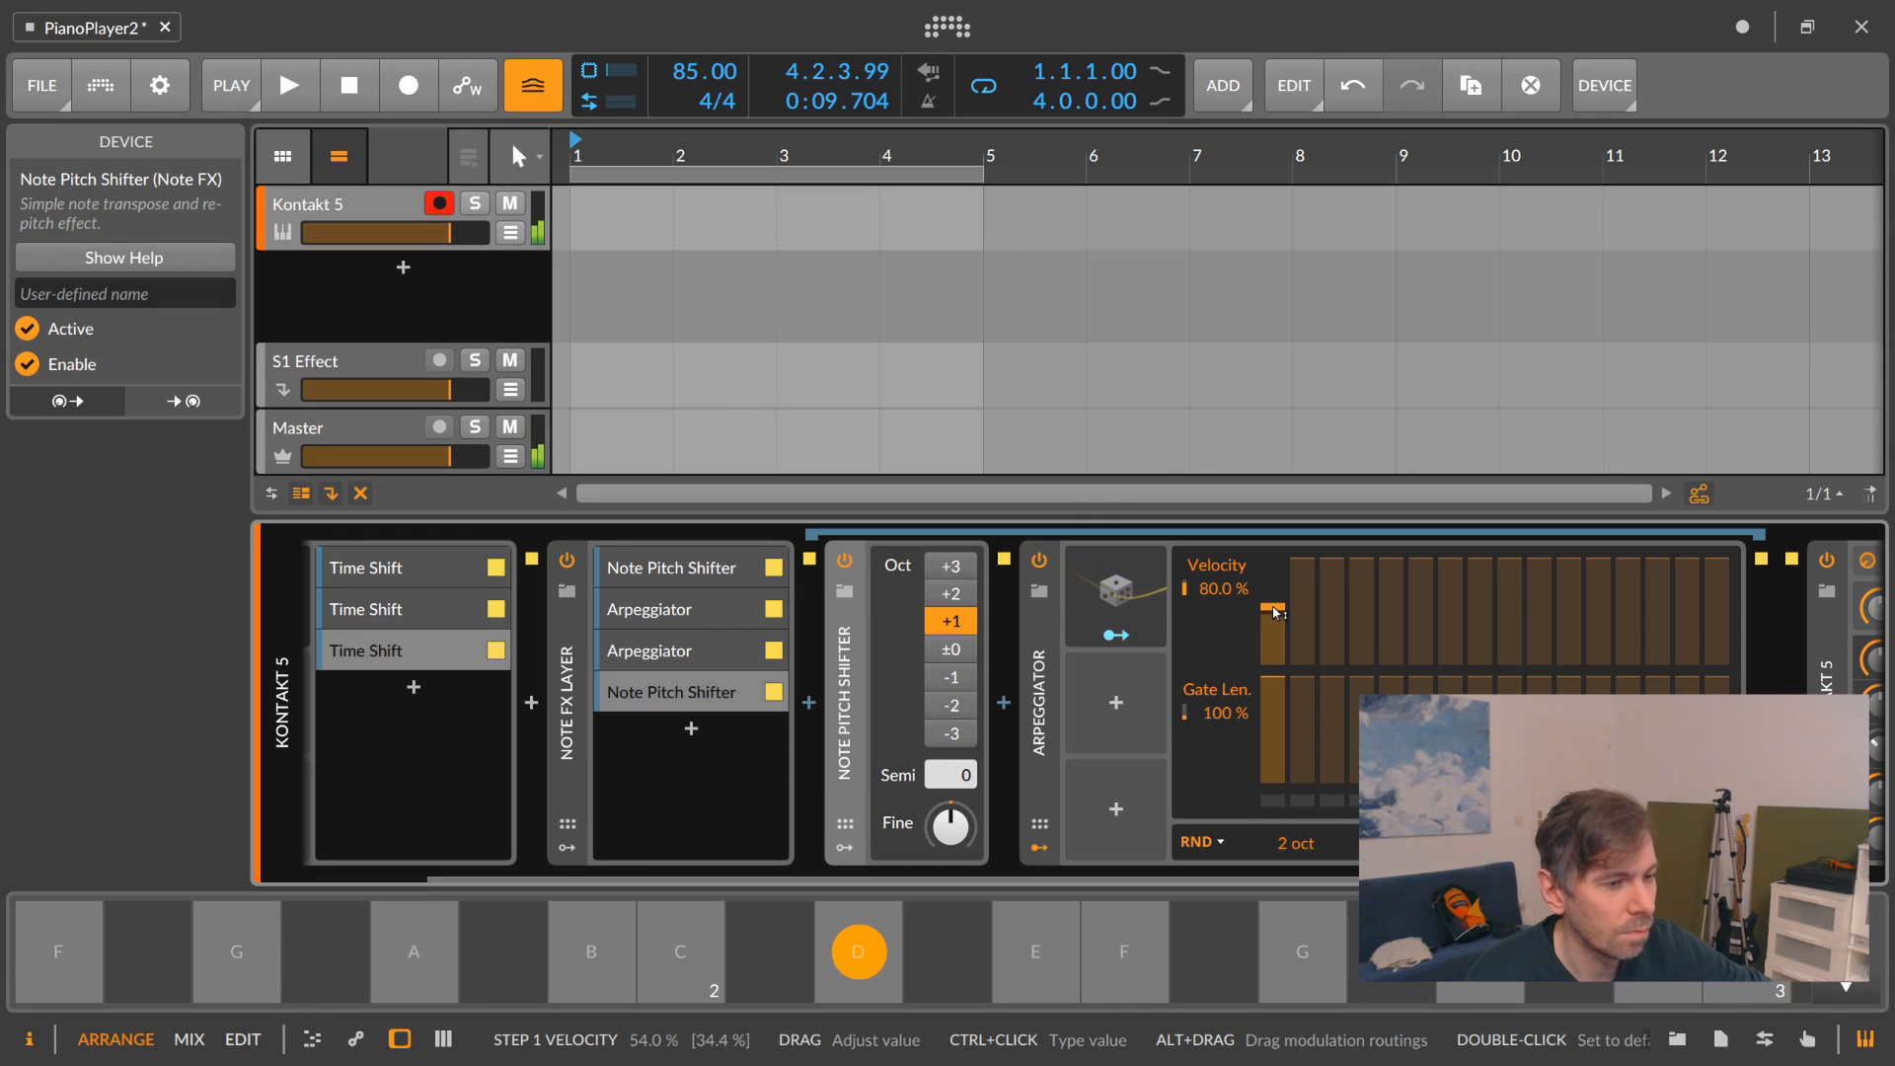
pyautogui.moveTo(1273, 608); pyautogui.dragTo(1280, 613)
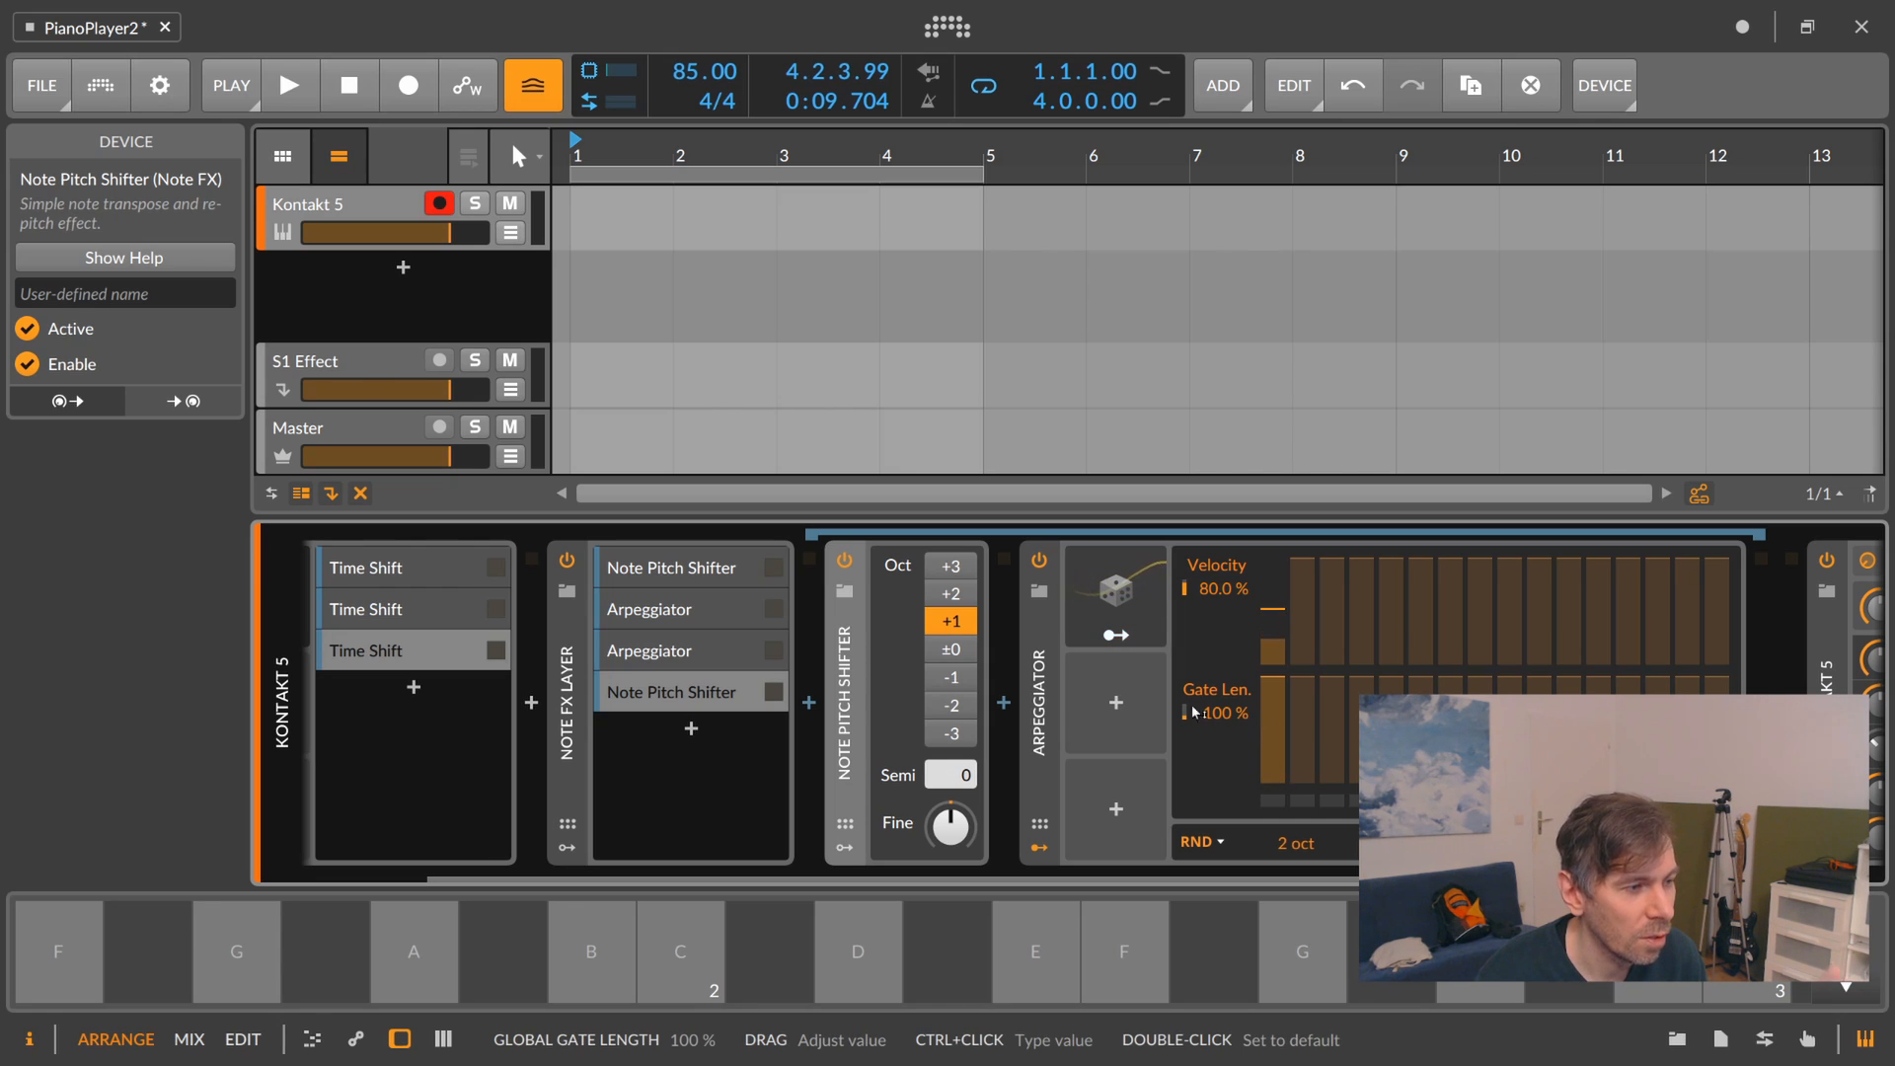
# Review the device chains of all four layers in the second Note FX Layer.
pyautogui.click(711, 652)
pyautogui.click(705, 610)
pyautogui.click(695, 569)
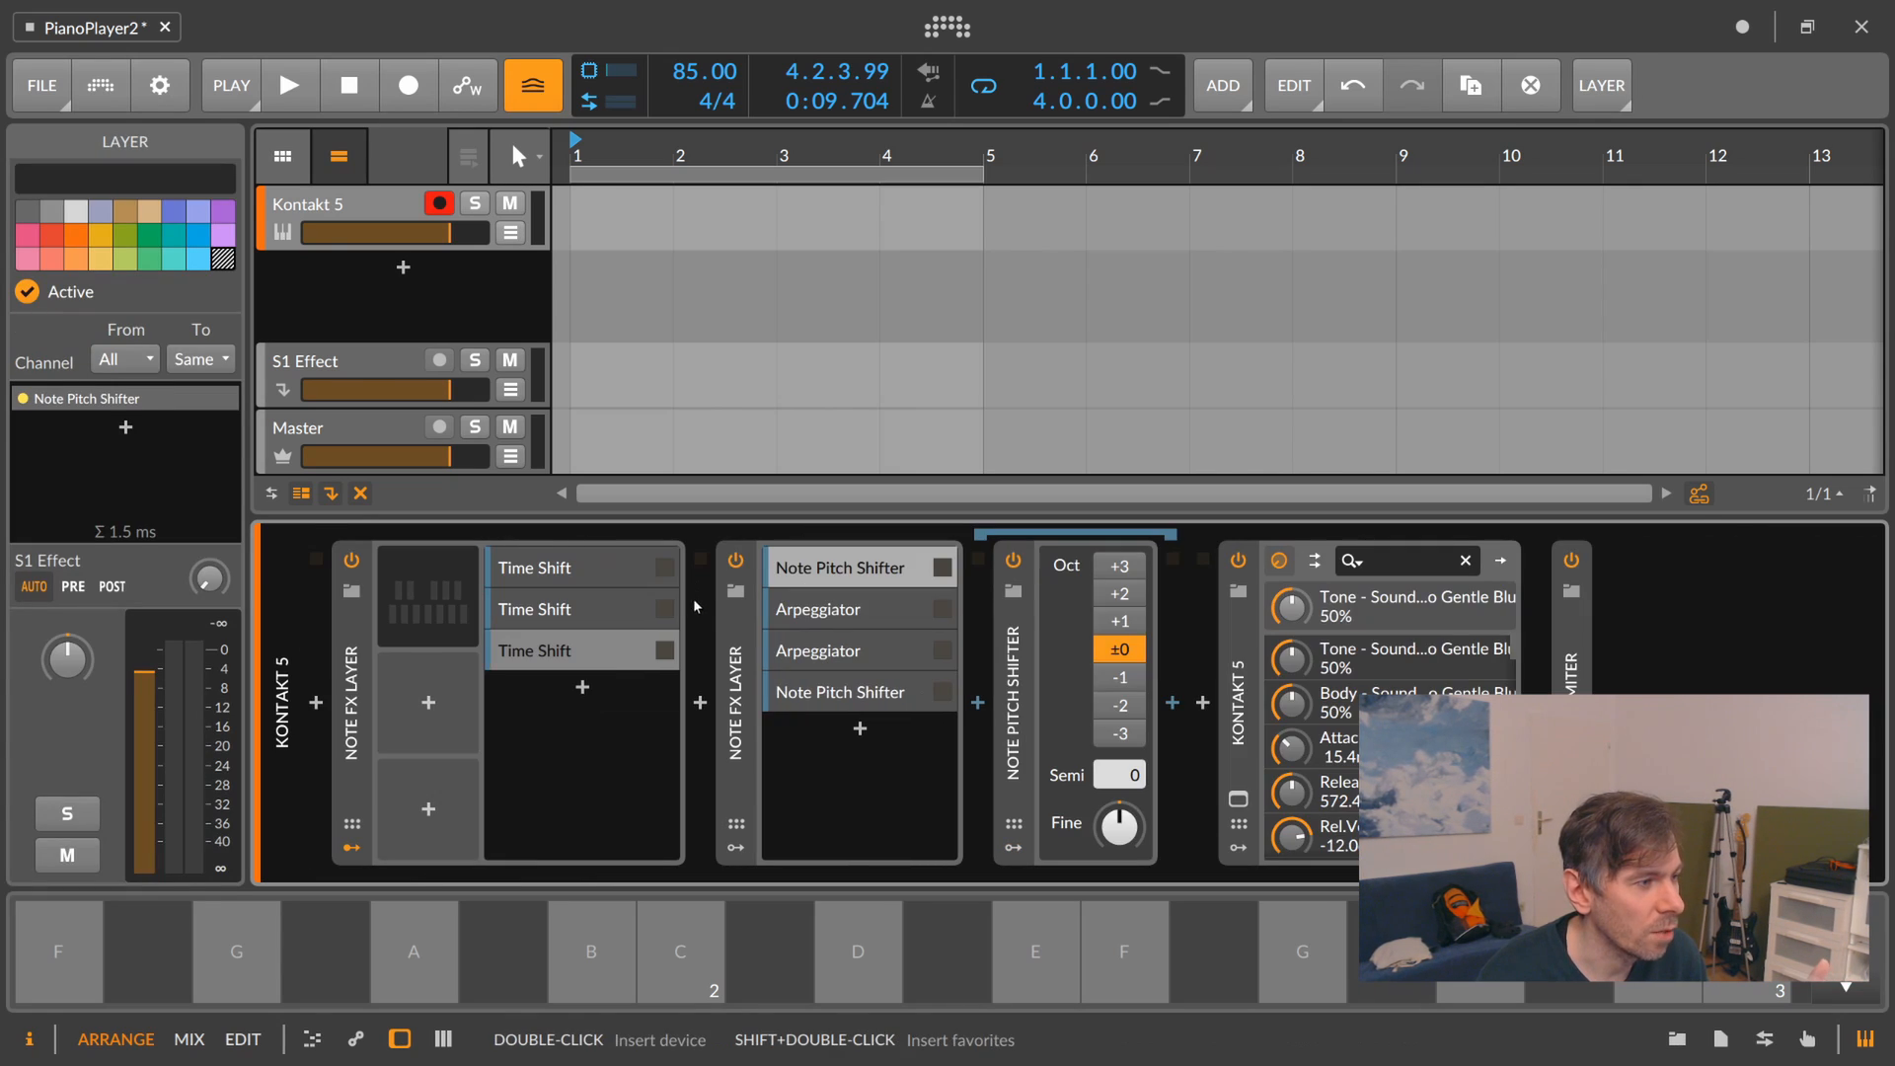
pyautogui.click(819, 610)
pyautogui.click(824, 650)
pyautogui.click(834, 688)
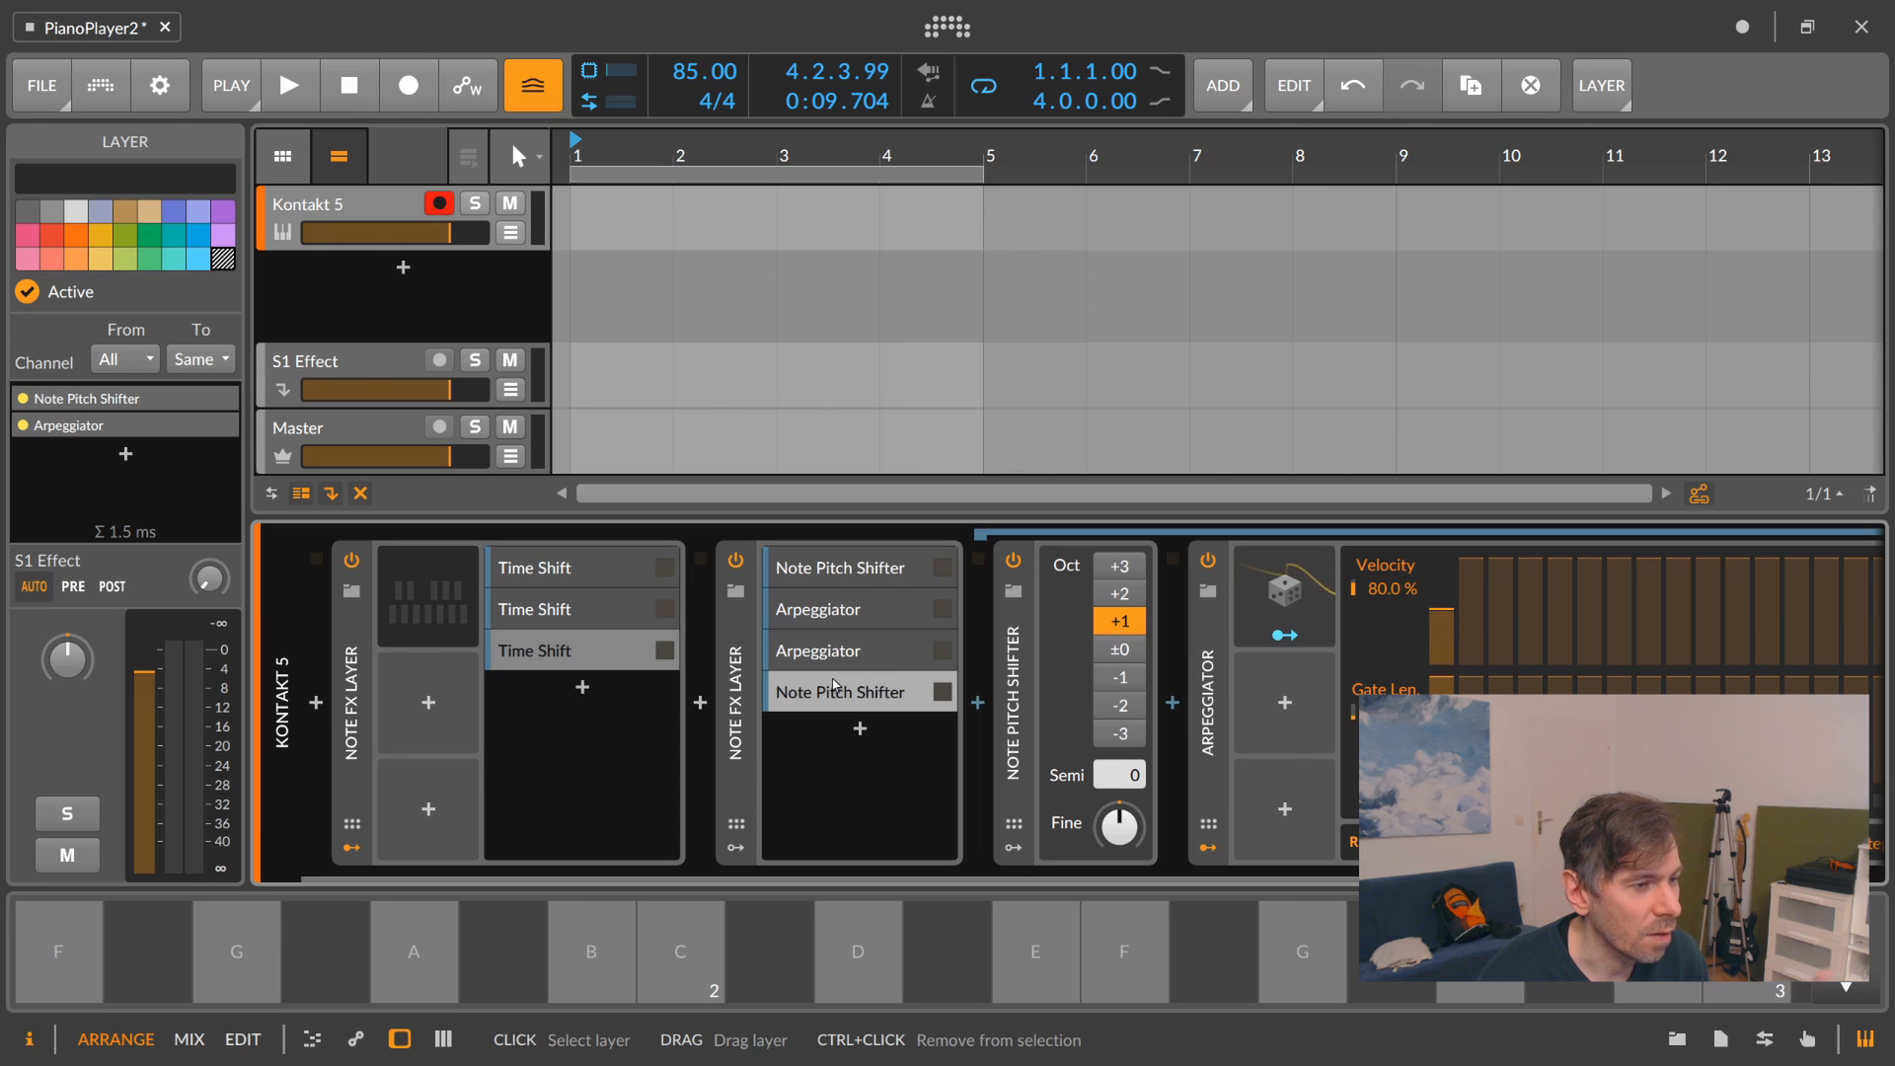
pyautogui.moveTo(849, 875); pyautogui.dragTo(954, 873)
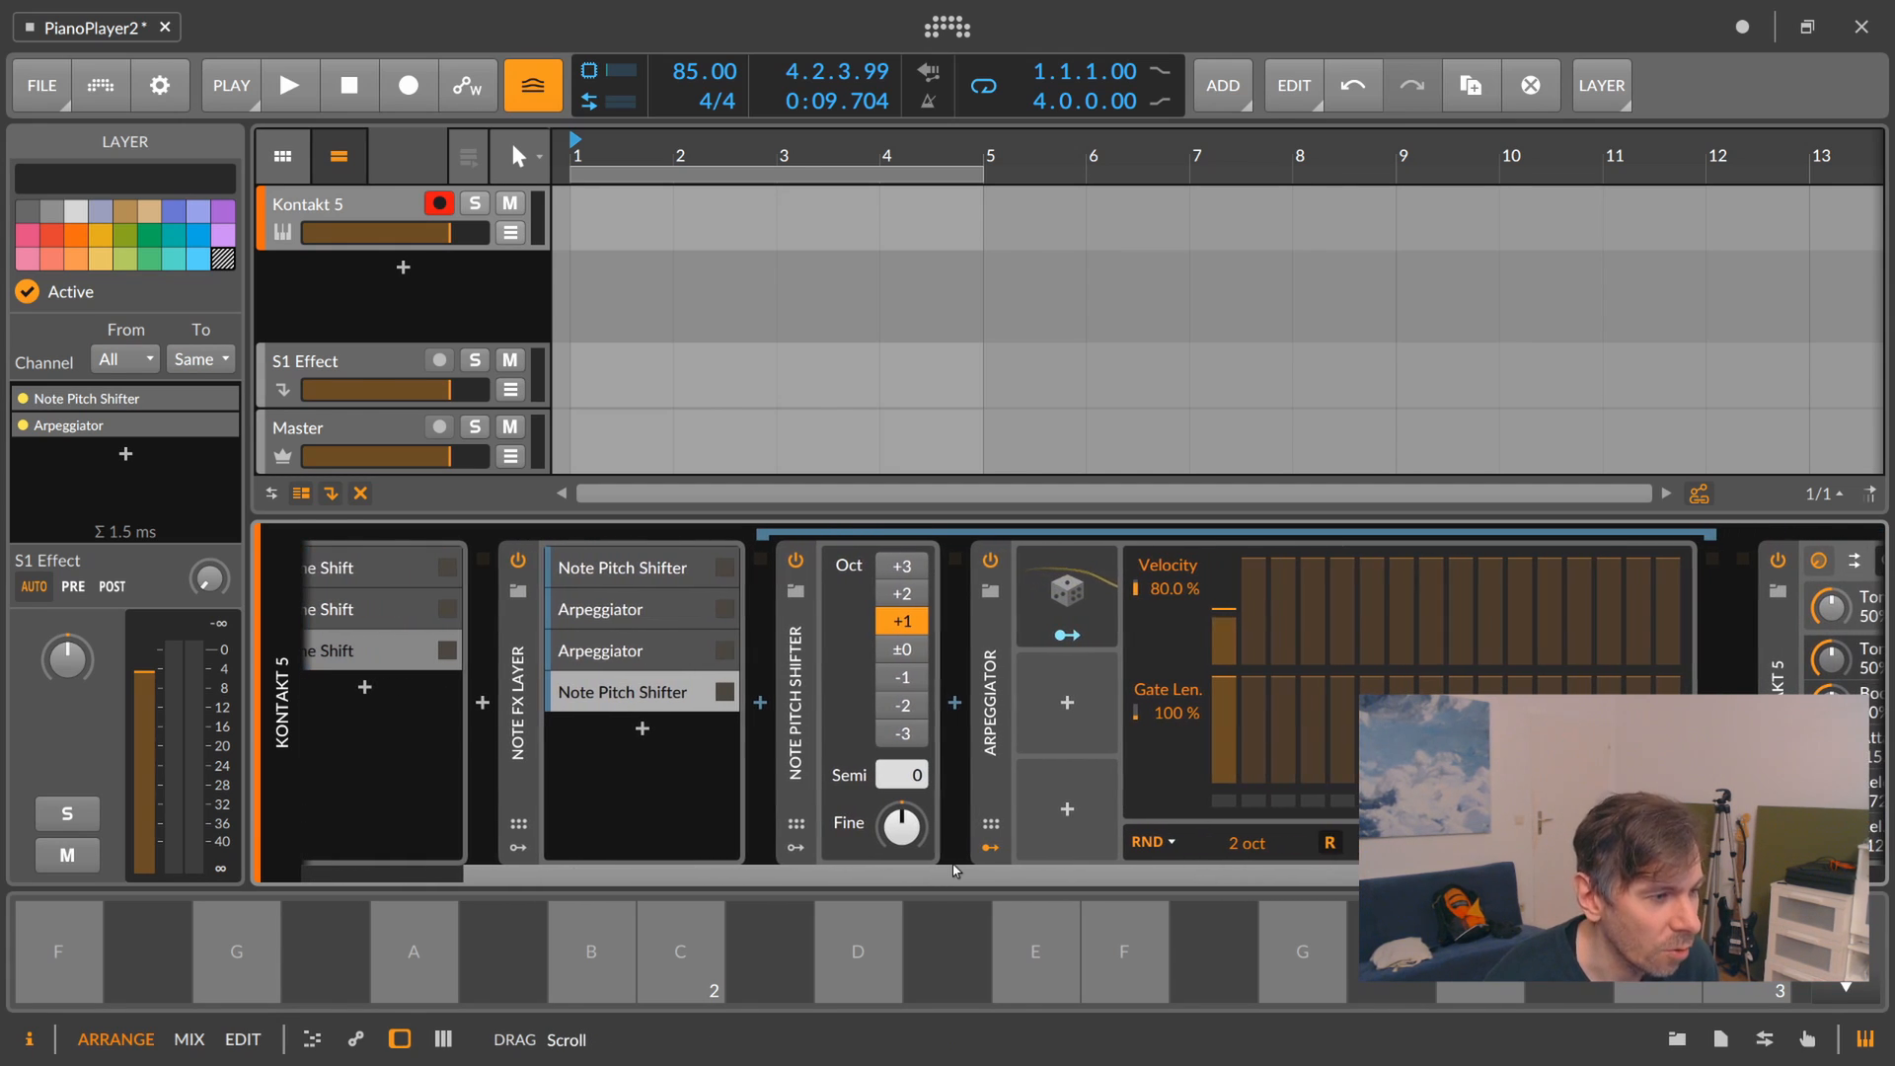
pyautogui.click(633, 655)
pyautogui.click(630, 614)
pyautogui.click(622, 654)
# Duplicate the bottom Note Pitch Shifter layer, setting the copy's octave shift to ±0 and its Arpeggiator's octave range to 3 oct.
pyautogui.click(610, 694)
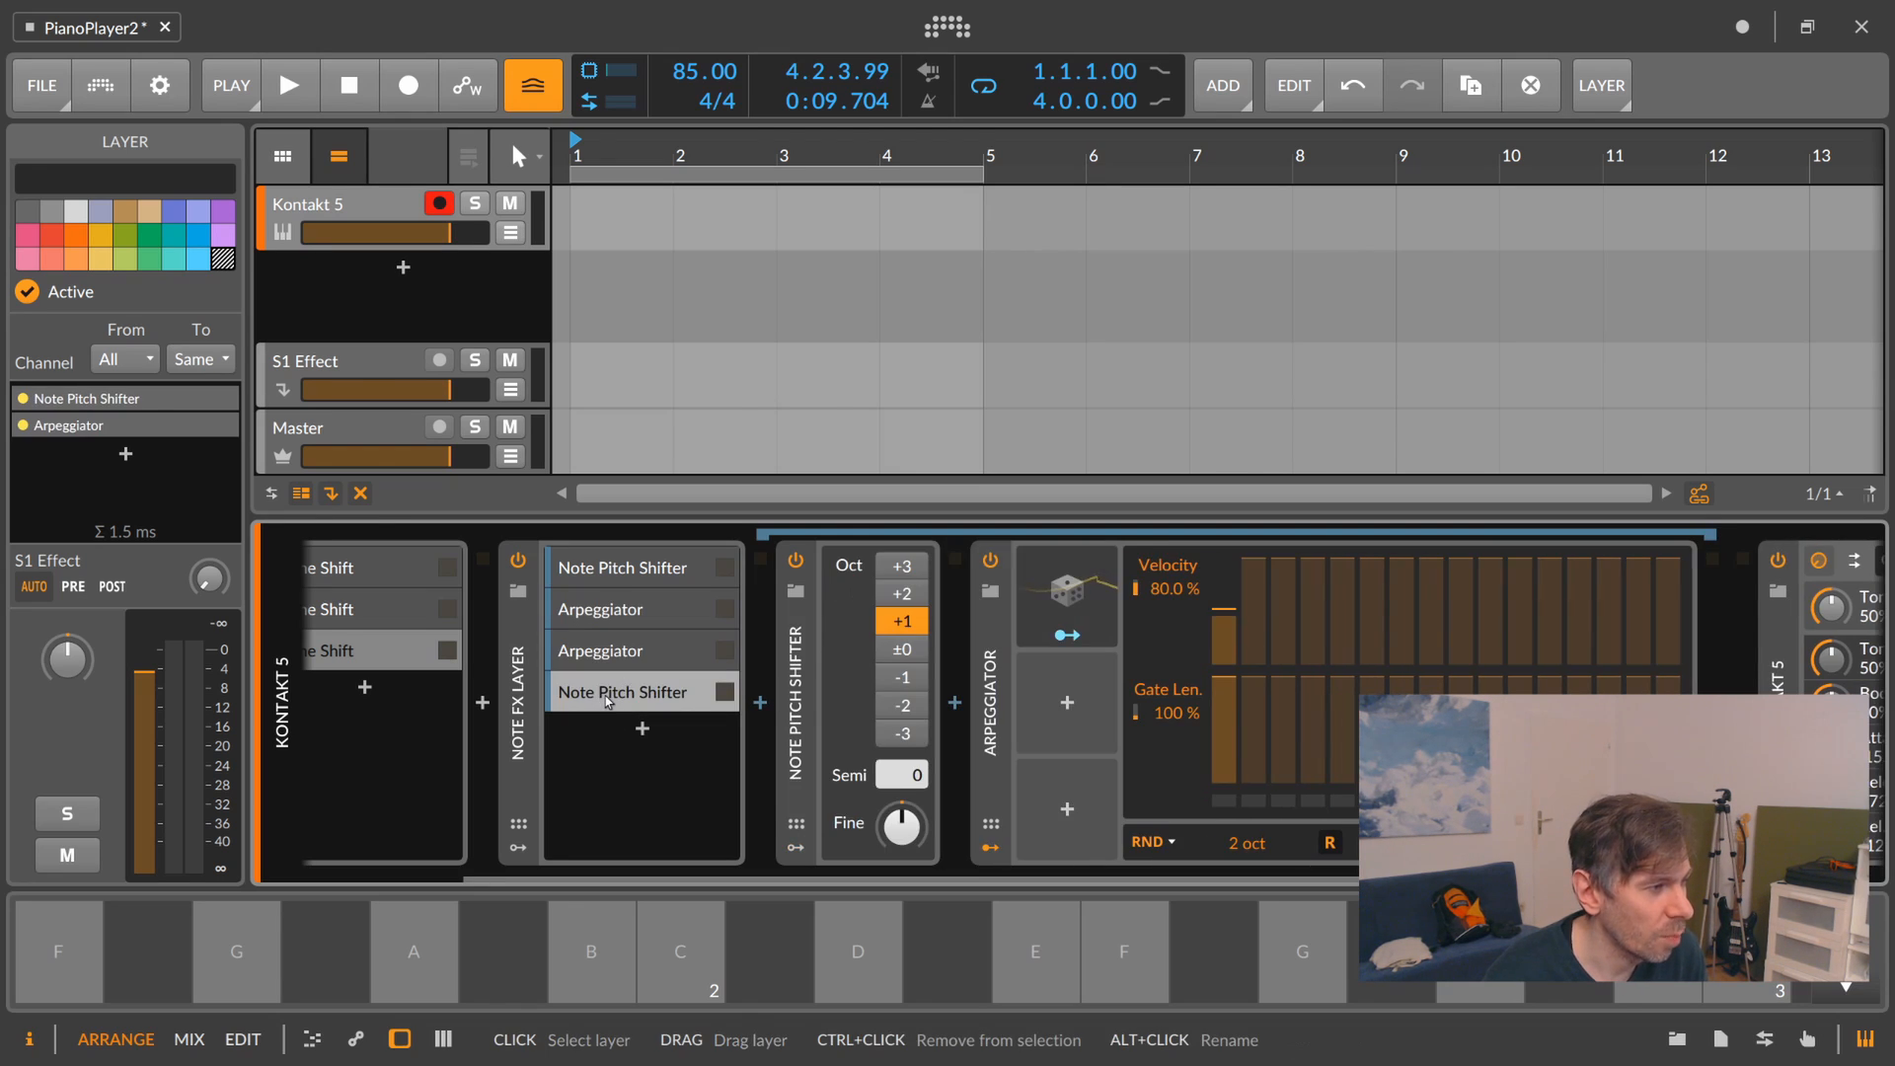
pyautogui.hotkey('ctrl', 'd')
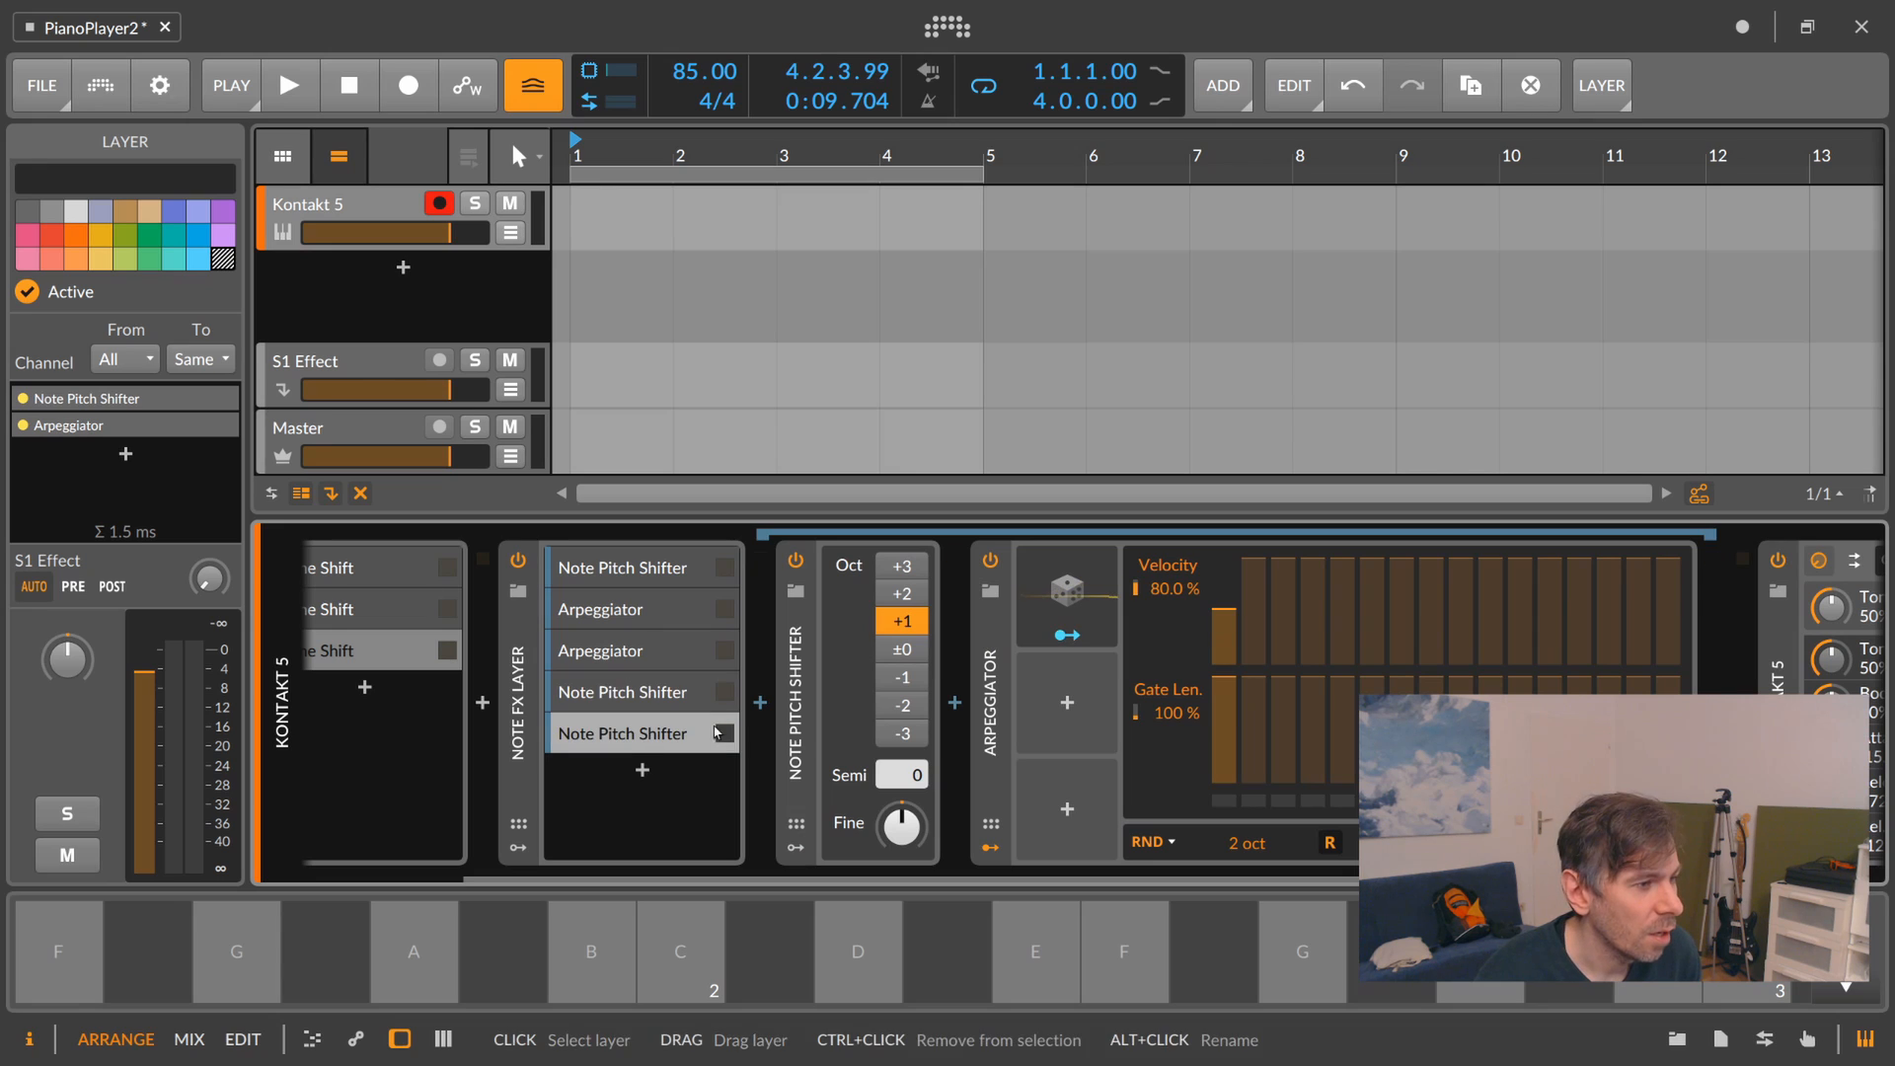
pyautogui.click(802, 699)
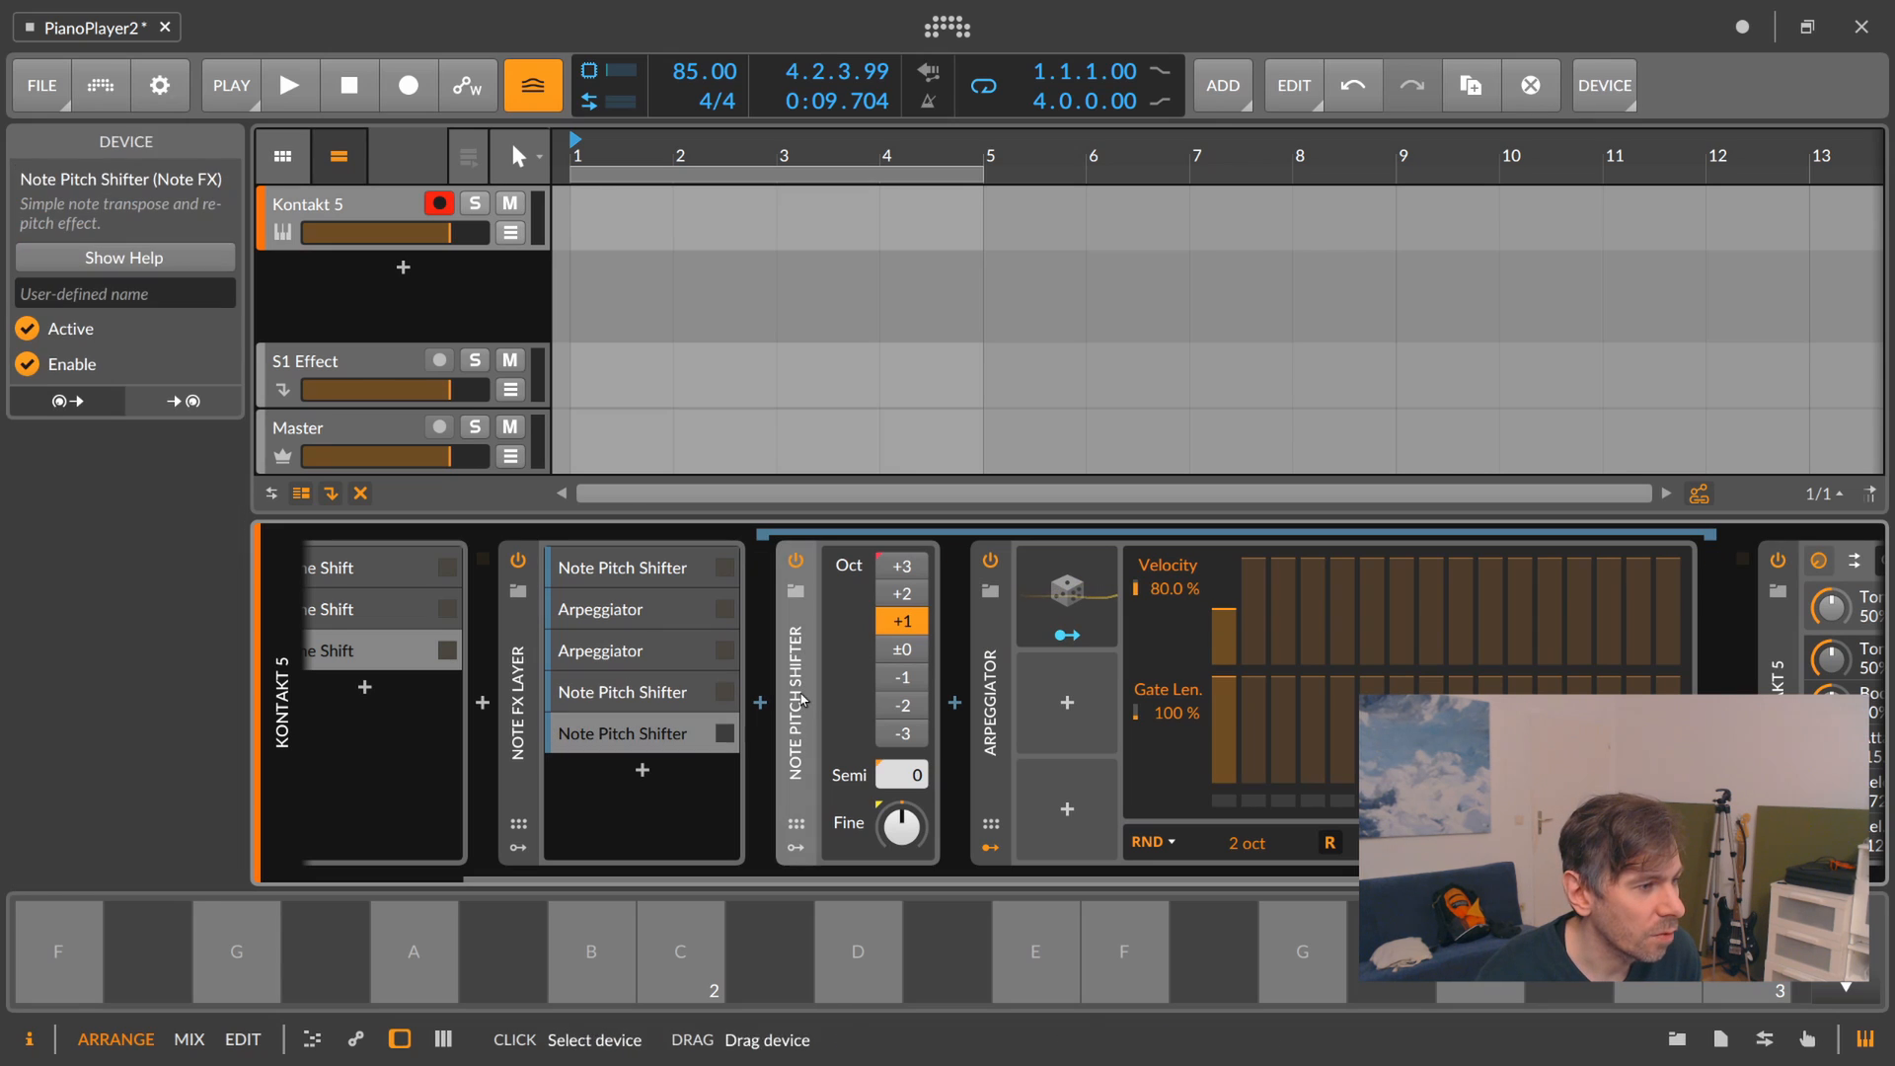
pyautogui.click(903, 650)
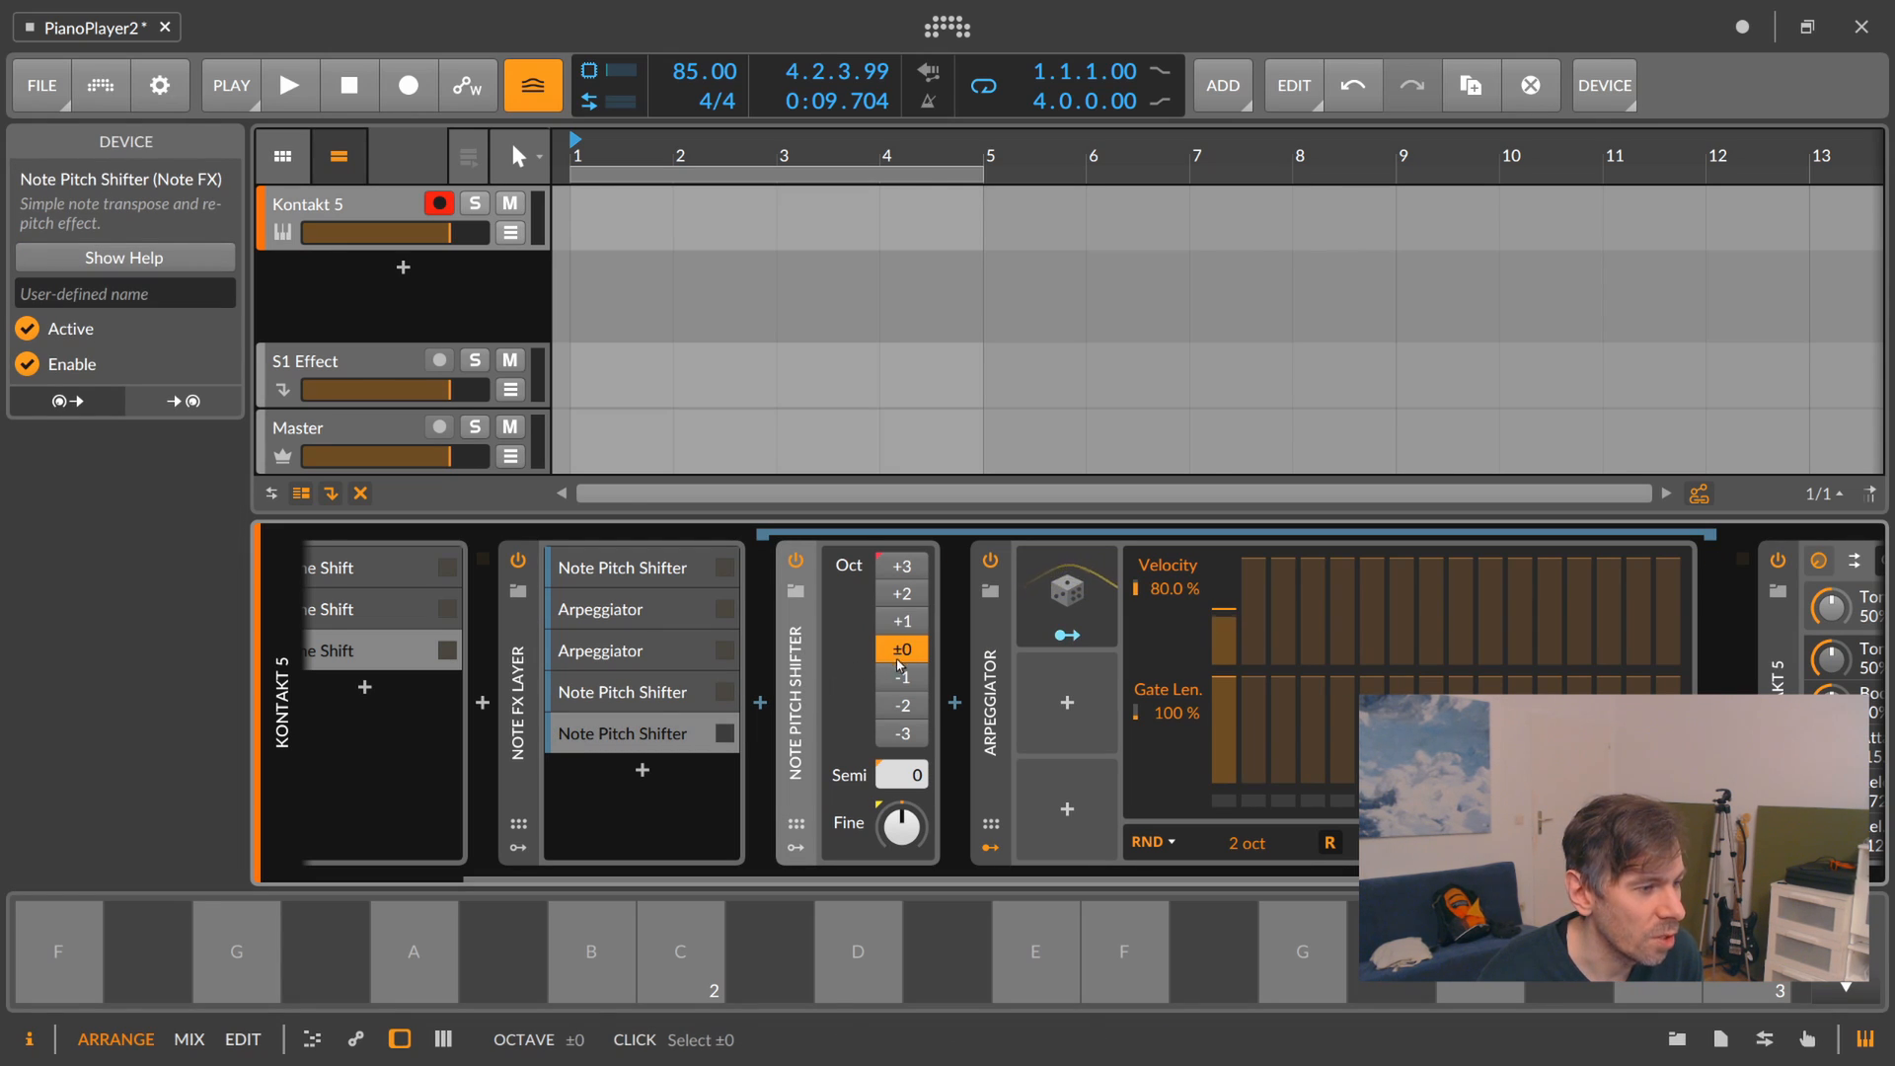
pyautogui.moveTo(1247, 842); pyautogui.dragTo(1246, 827)
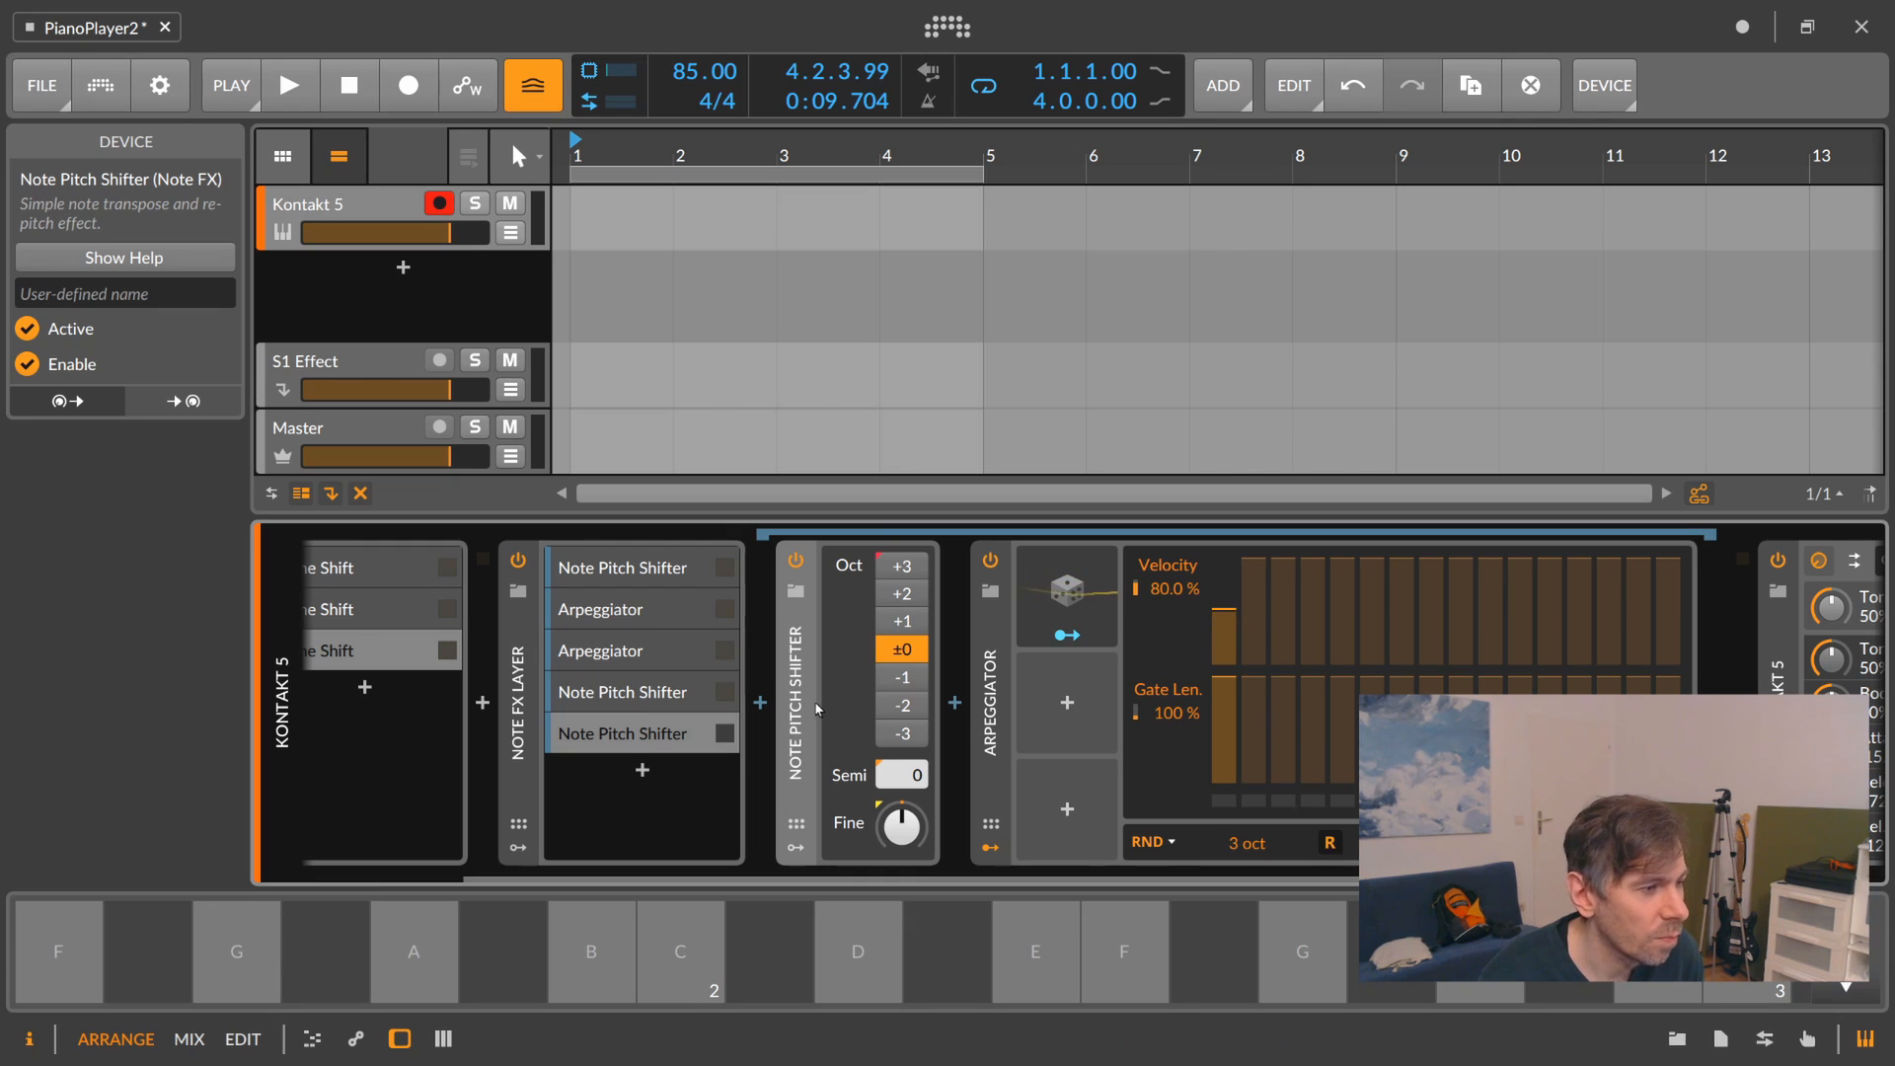
# Insert a Note Length device at the start of the new layer, triggered on Release with a length of 16/16.
pyautogui.click(761, 703)
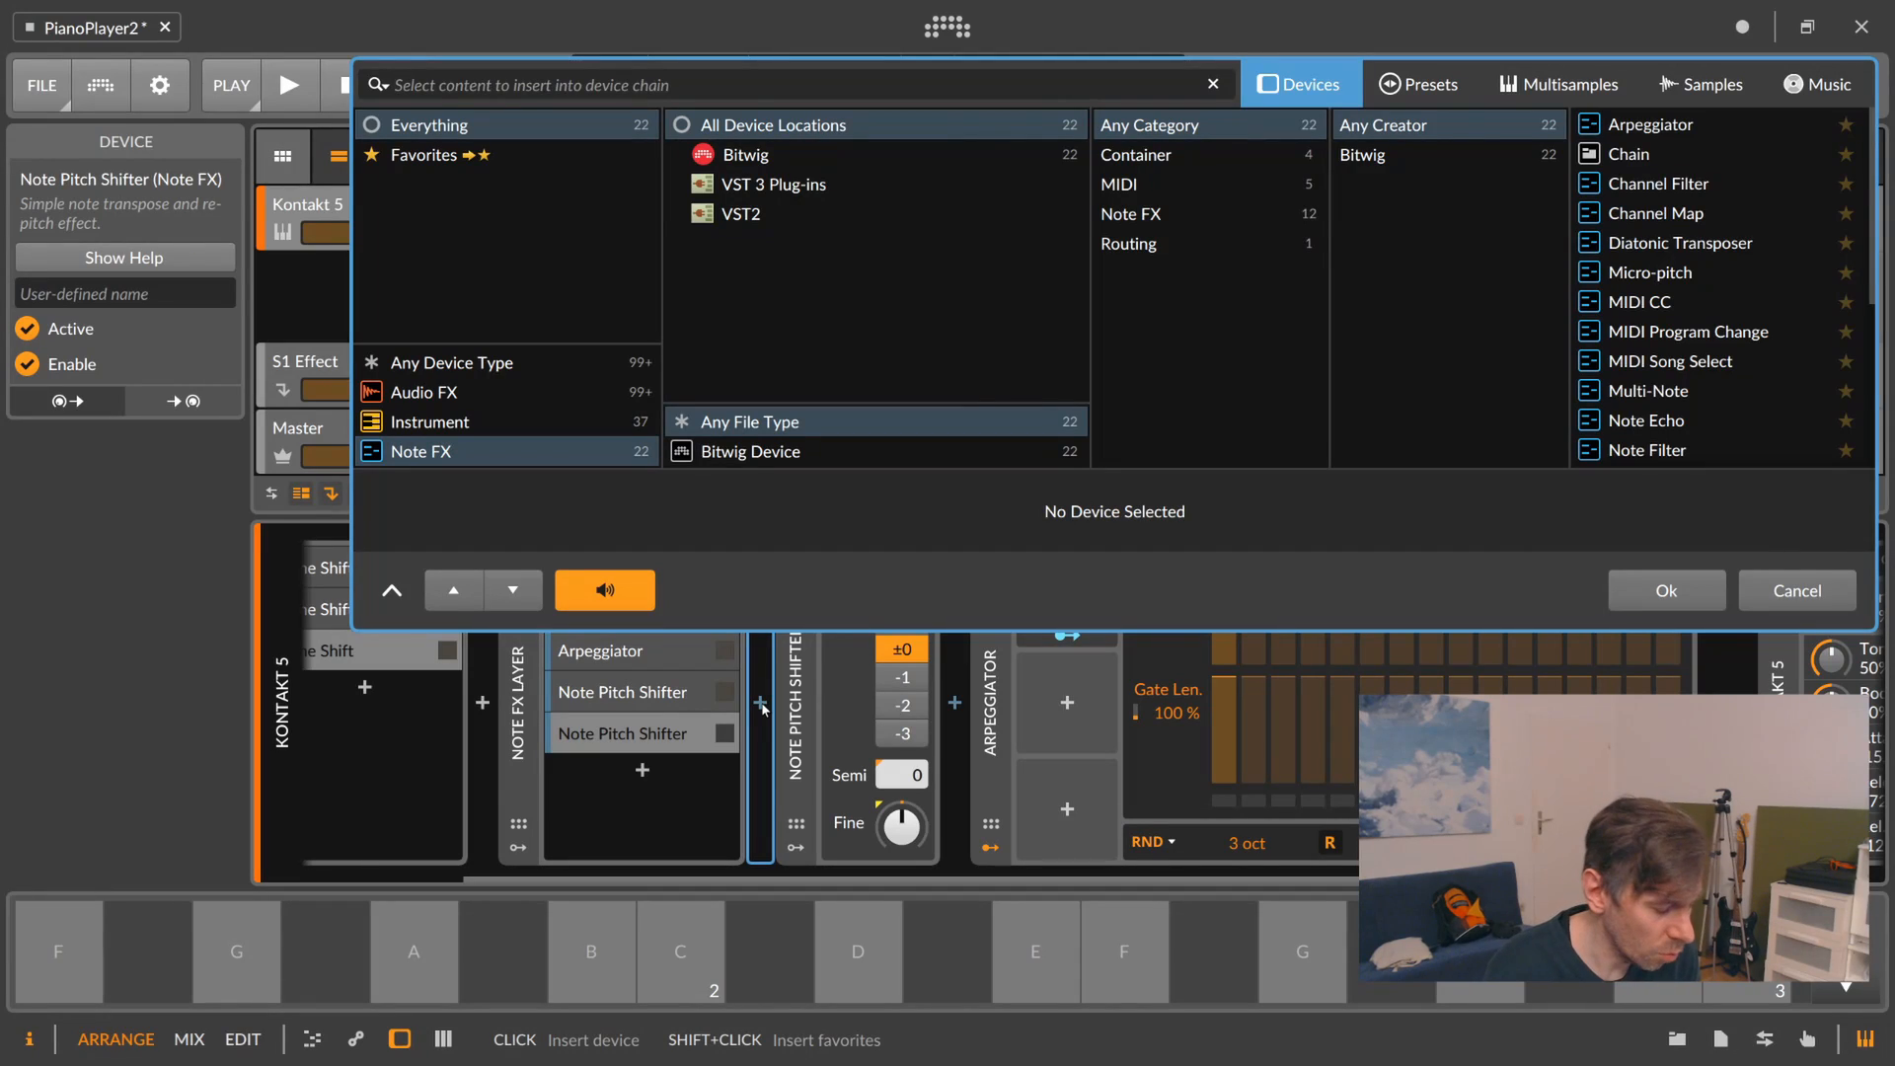
pyautogui.write('note')
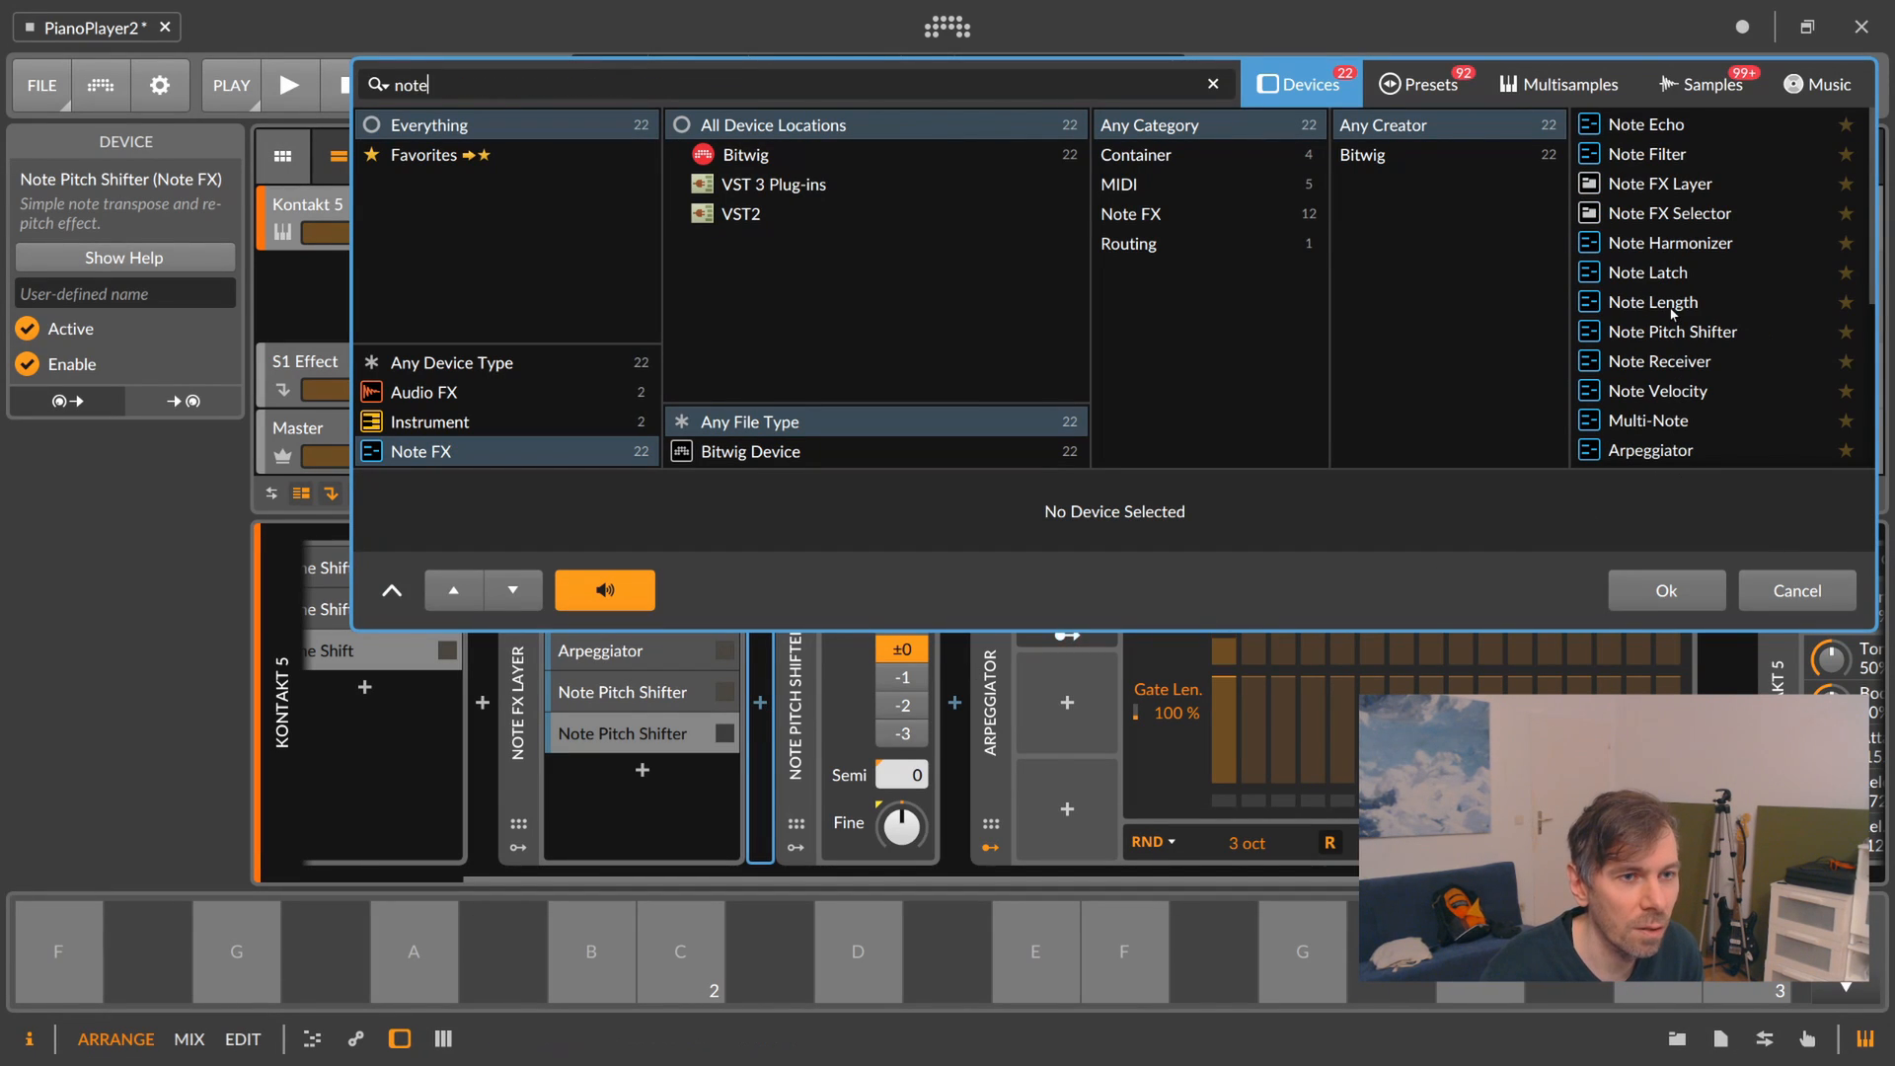
pyautogui.doubleClick(1619, 302)
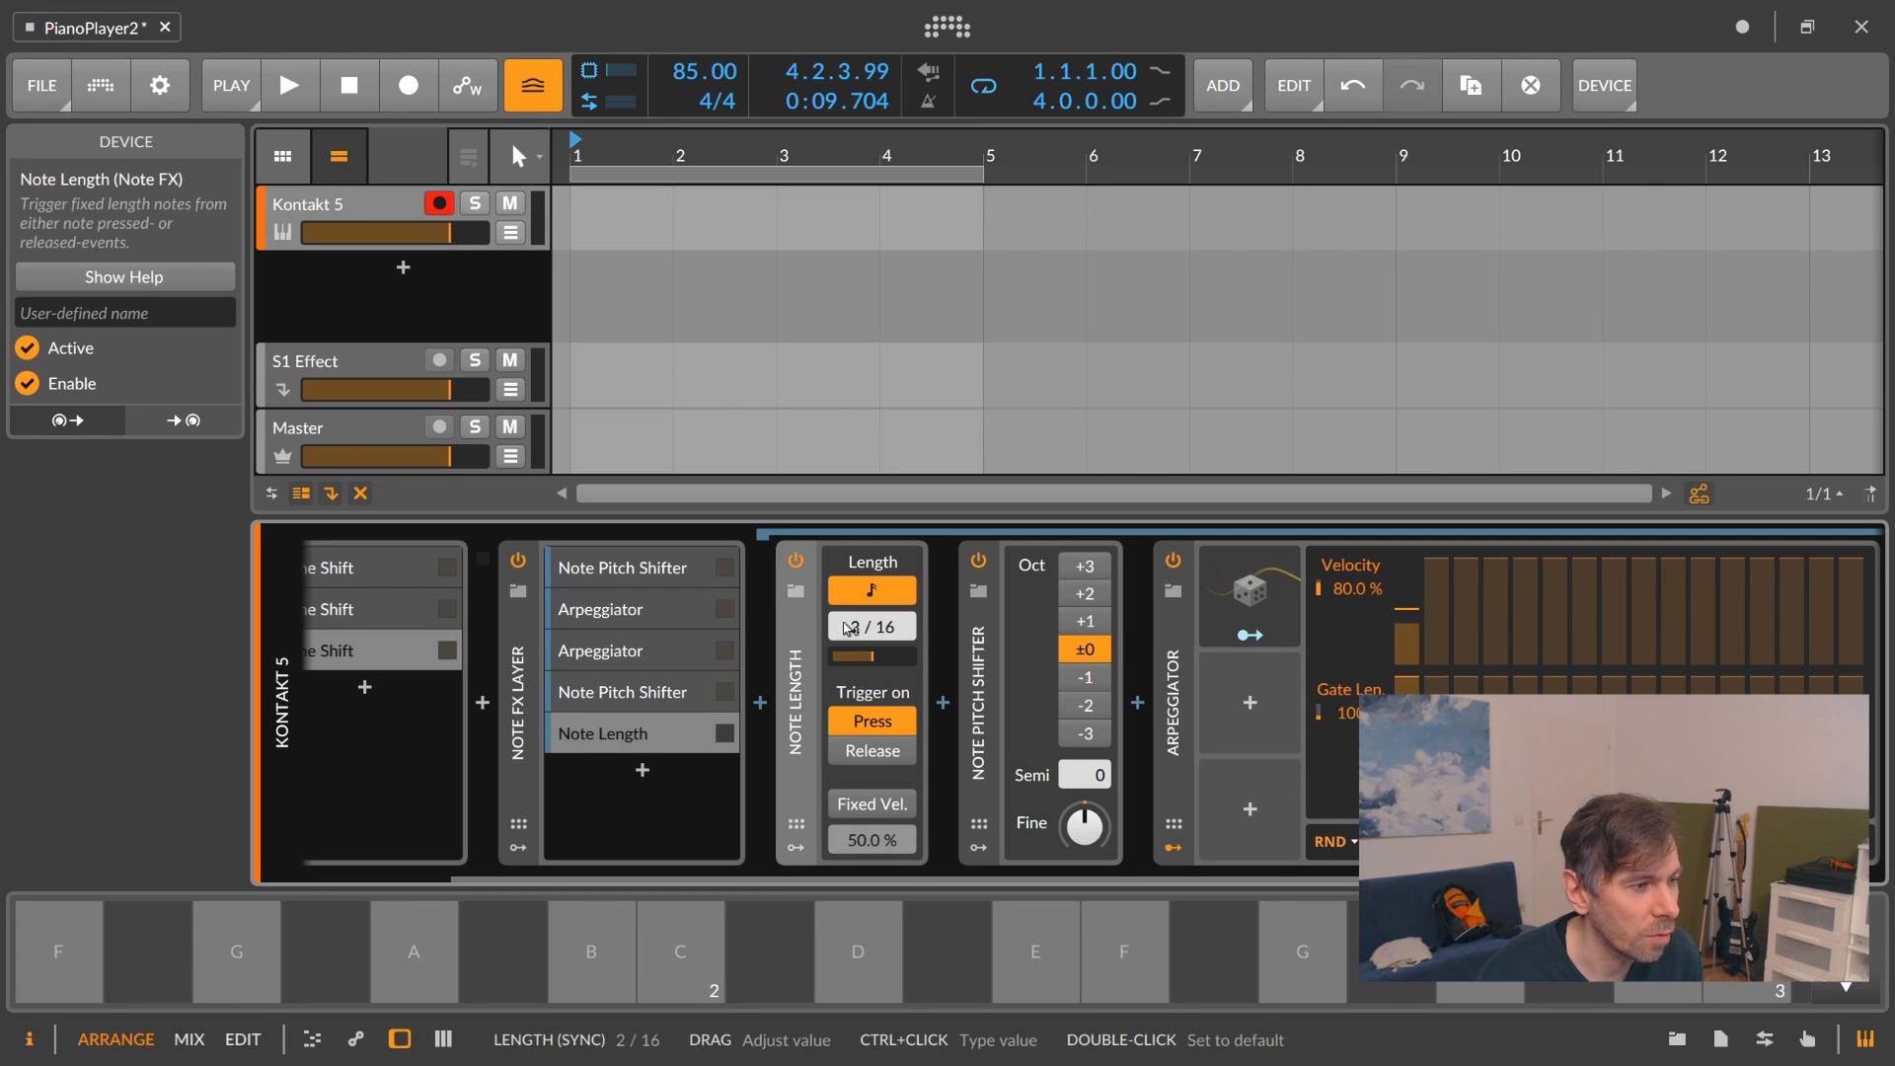
pyautogui.moveTo(856, 628); pyautogui.dragTo(856, 592)
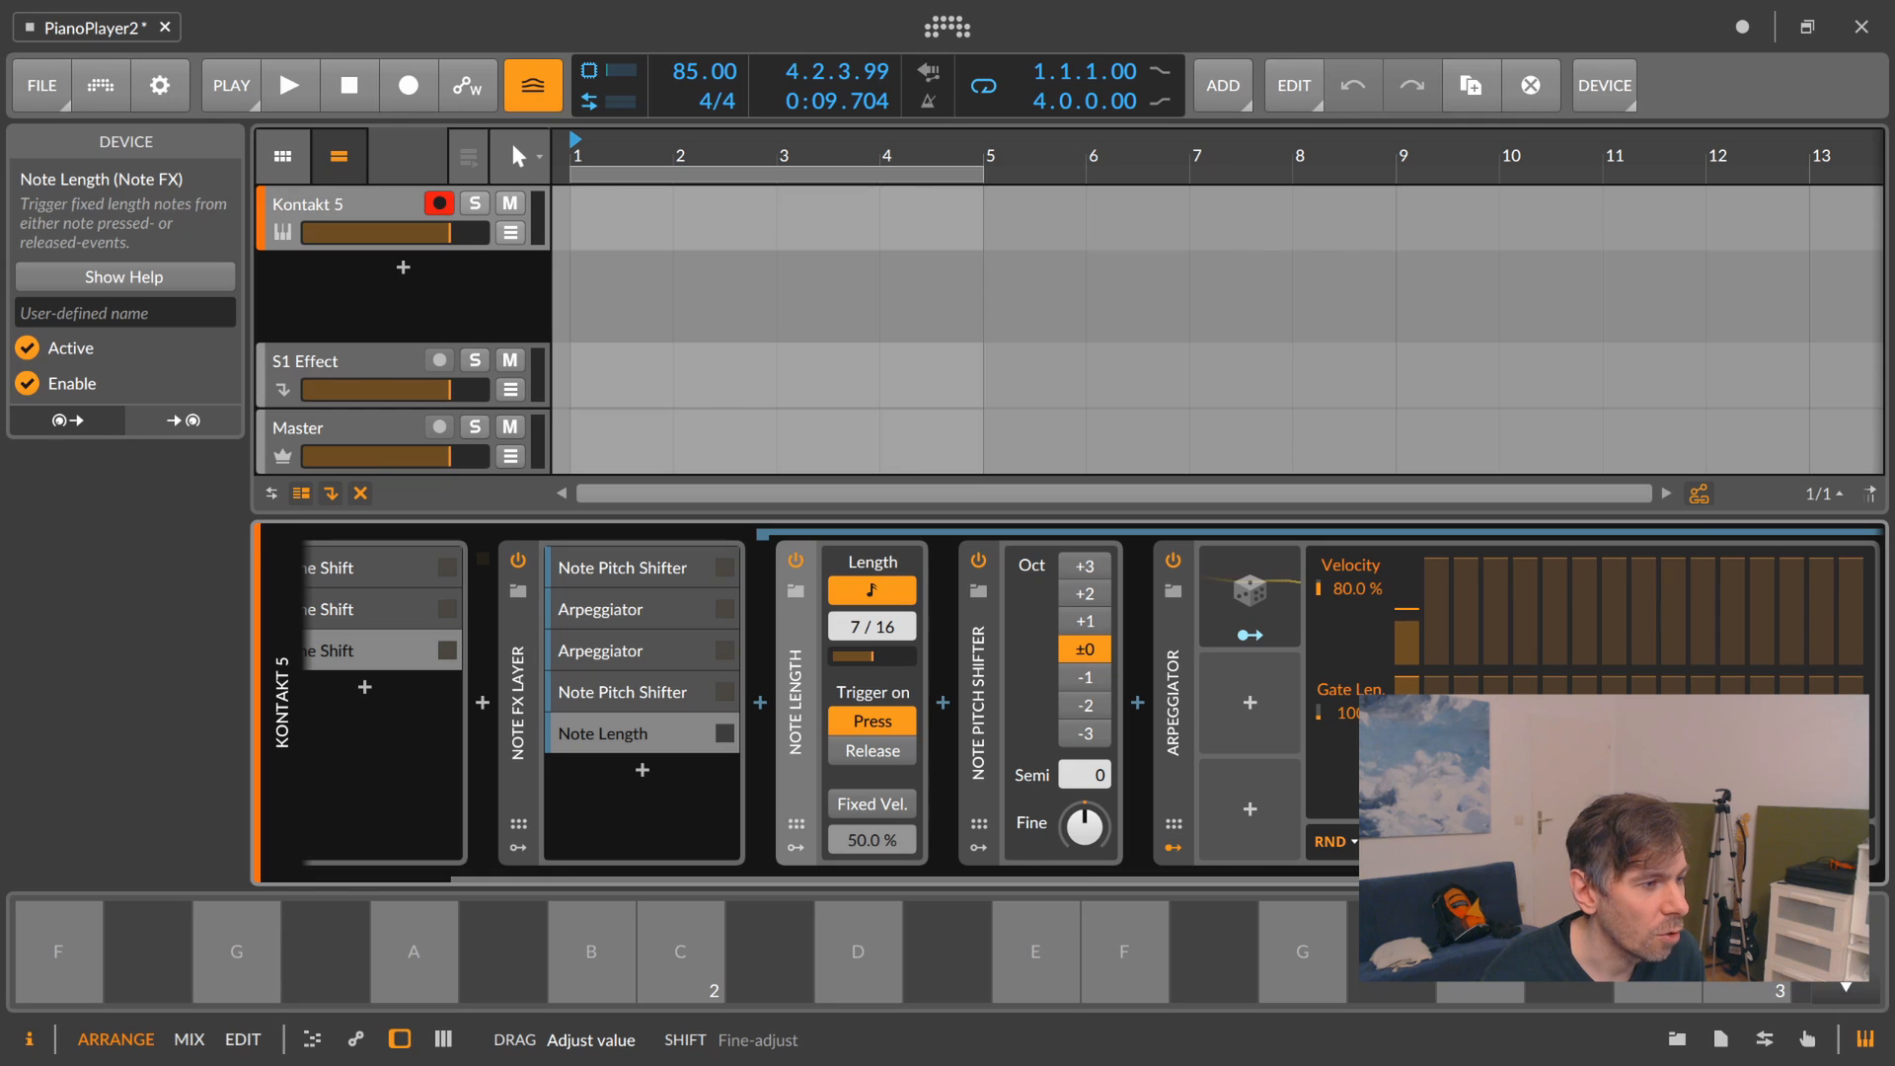
pyautogui.moveTo(856, 592); pyautogui.dragTo(856, 596)
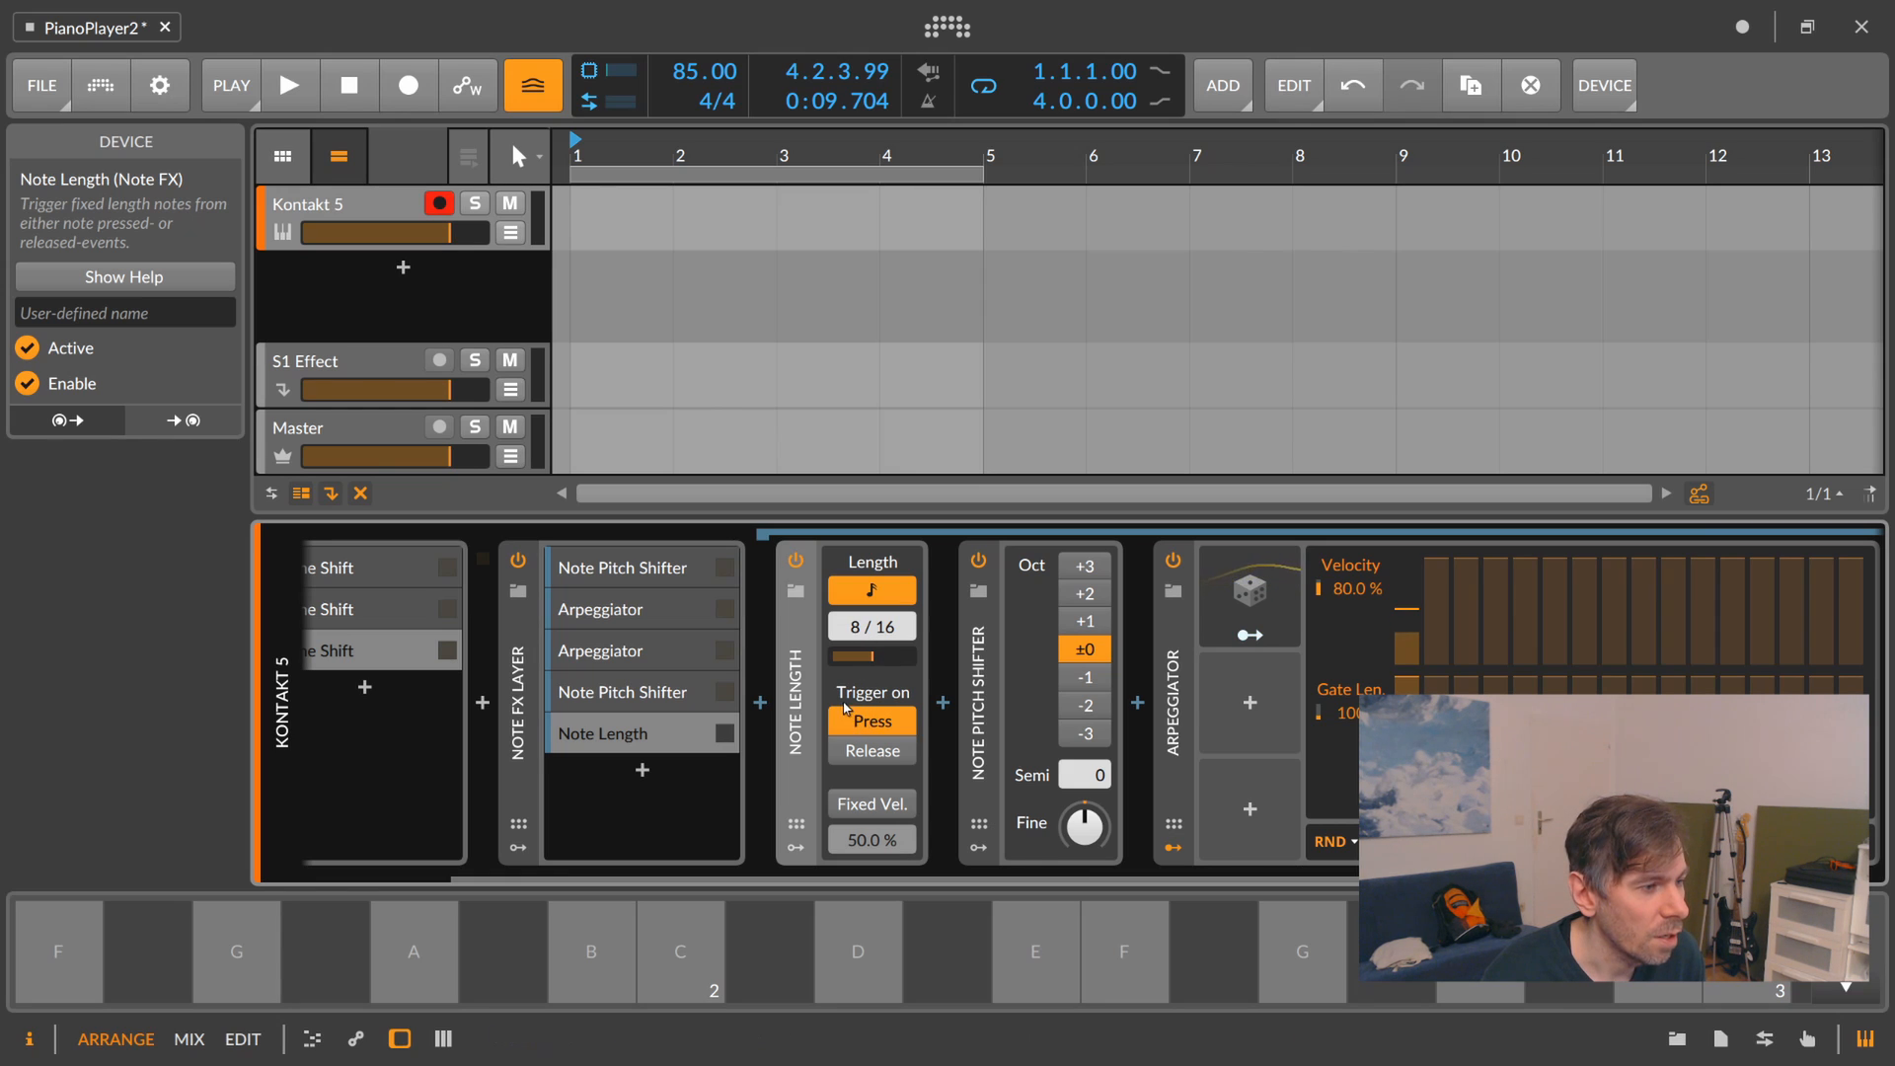
pyautogui.click(873, 752)
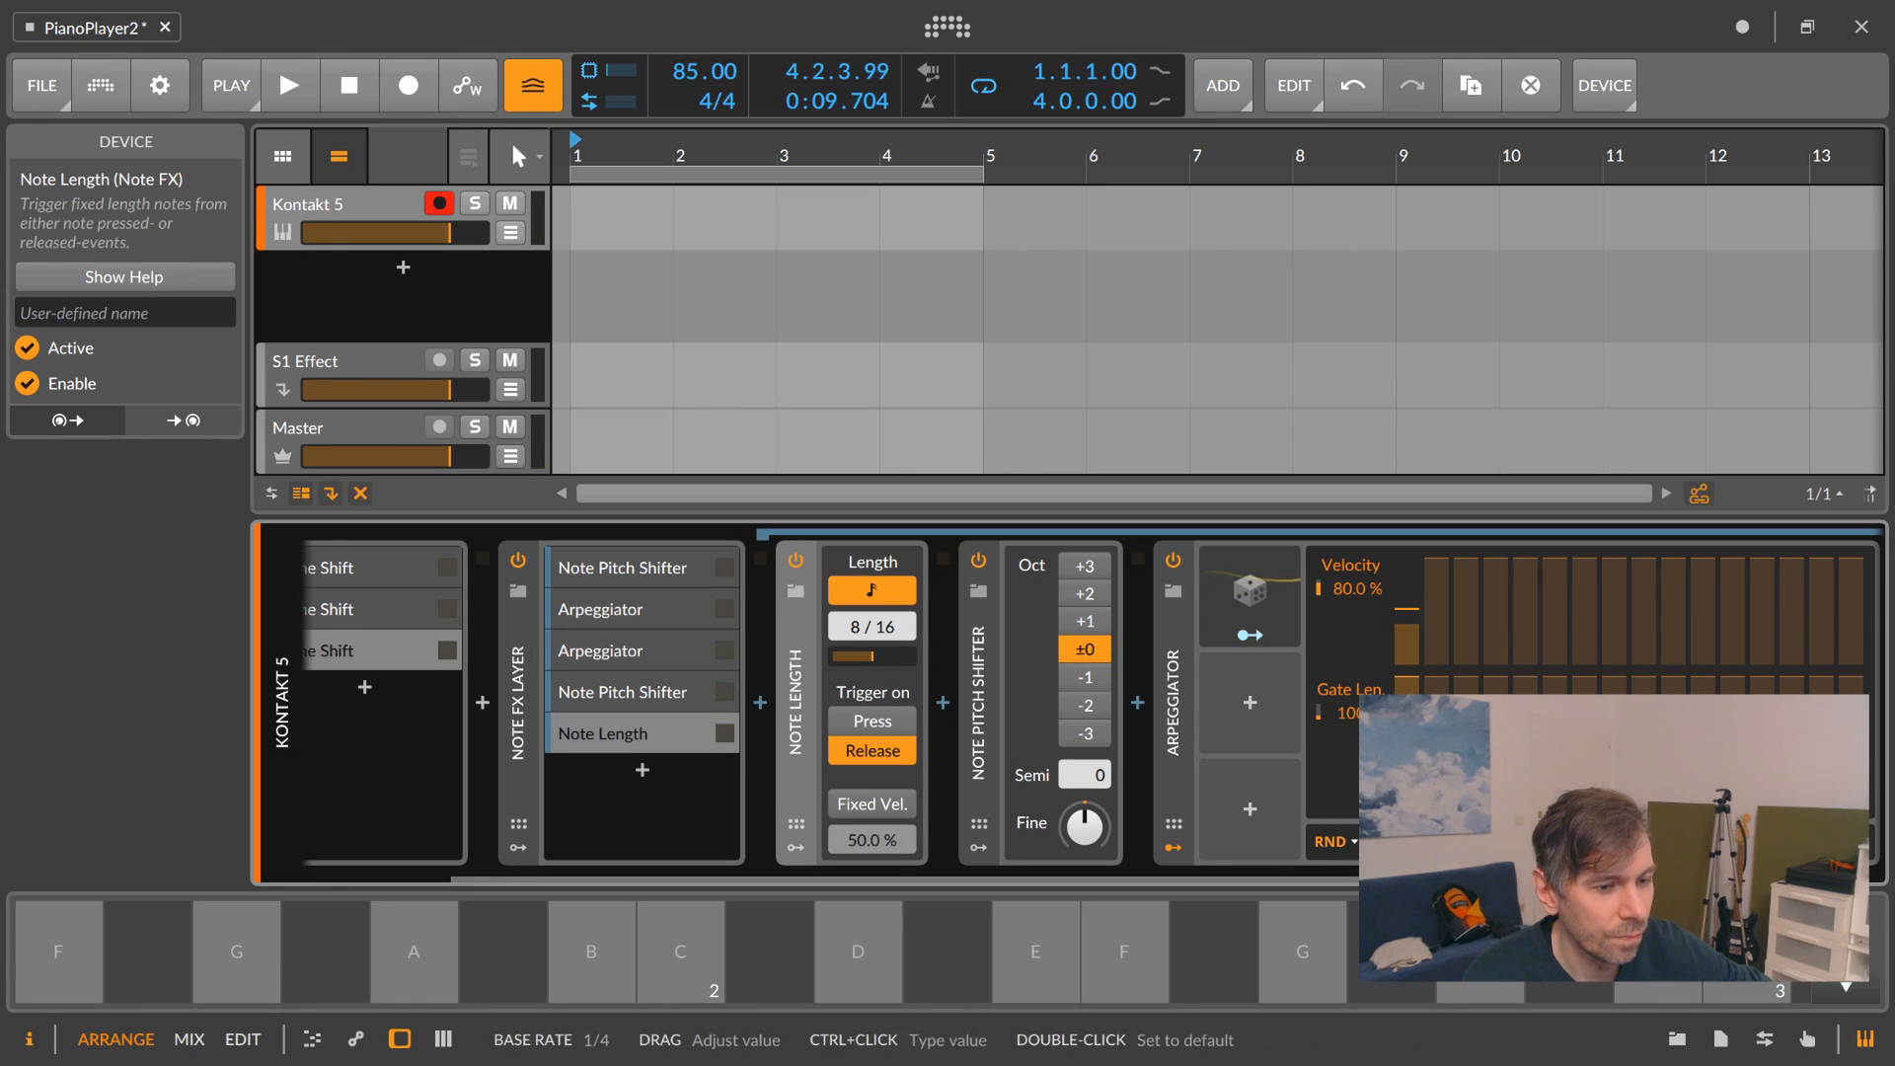
pyautogui.moveTo(859, 628); pyautogui.dragTo(859, 600)
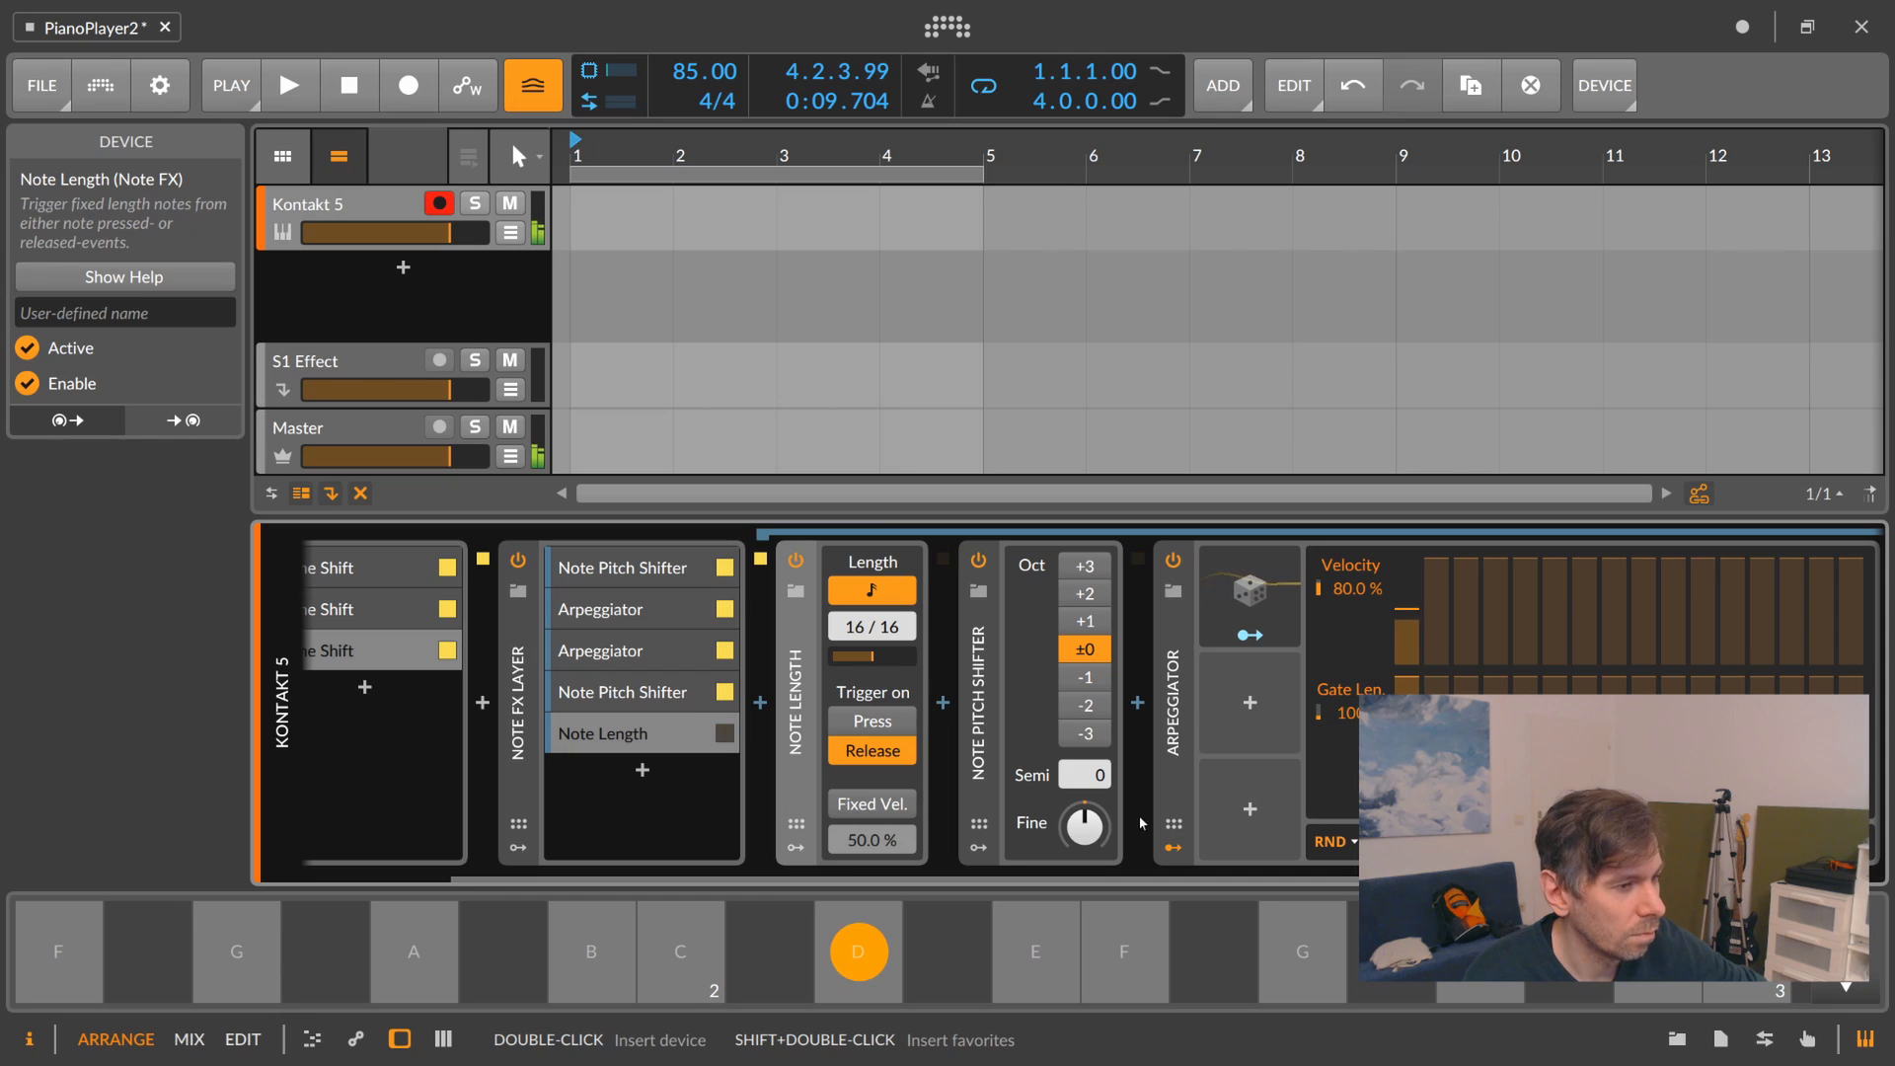
# Look over the lower layers of the second Note FX Layer and unfold the Peak Limiter at the end of the chain.
pyautogui.click(680, 695)
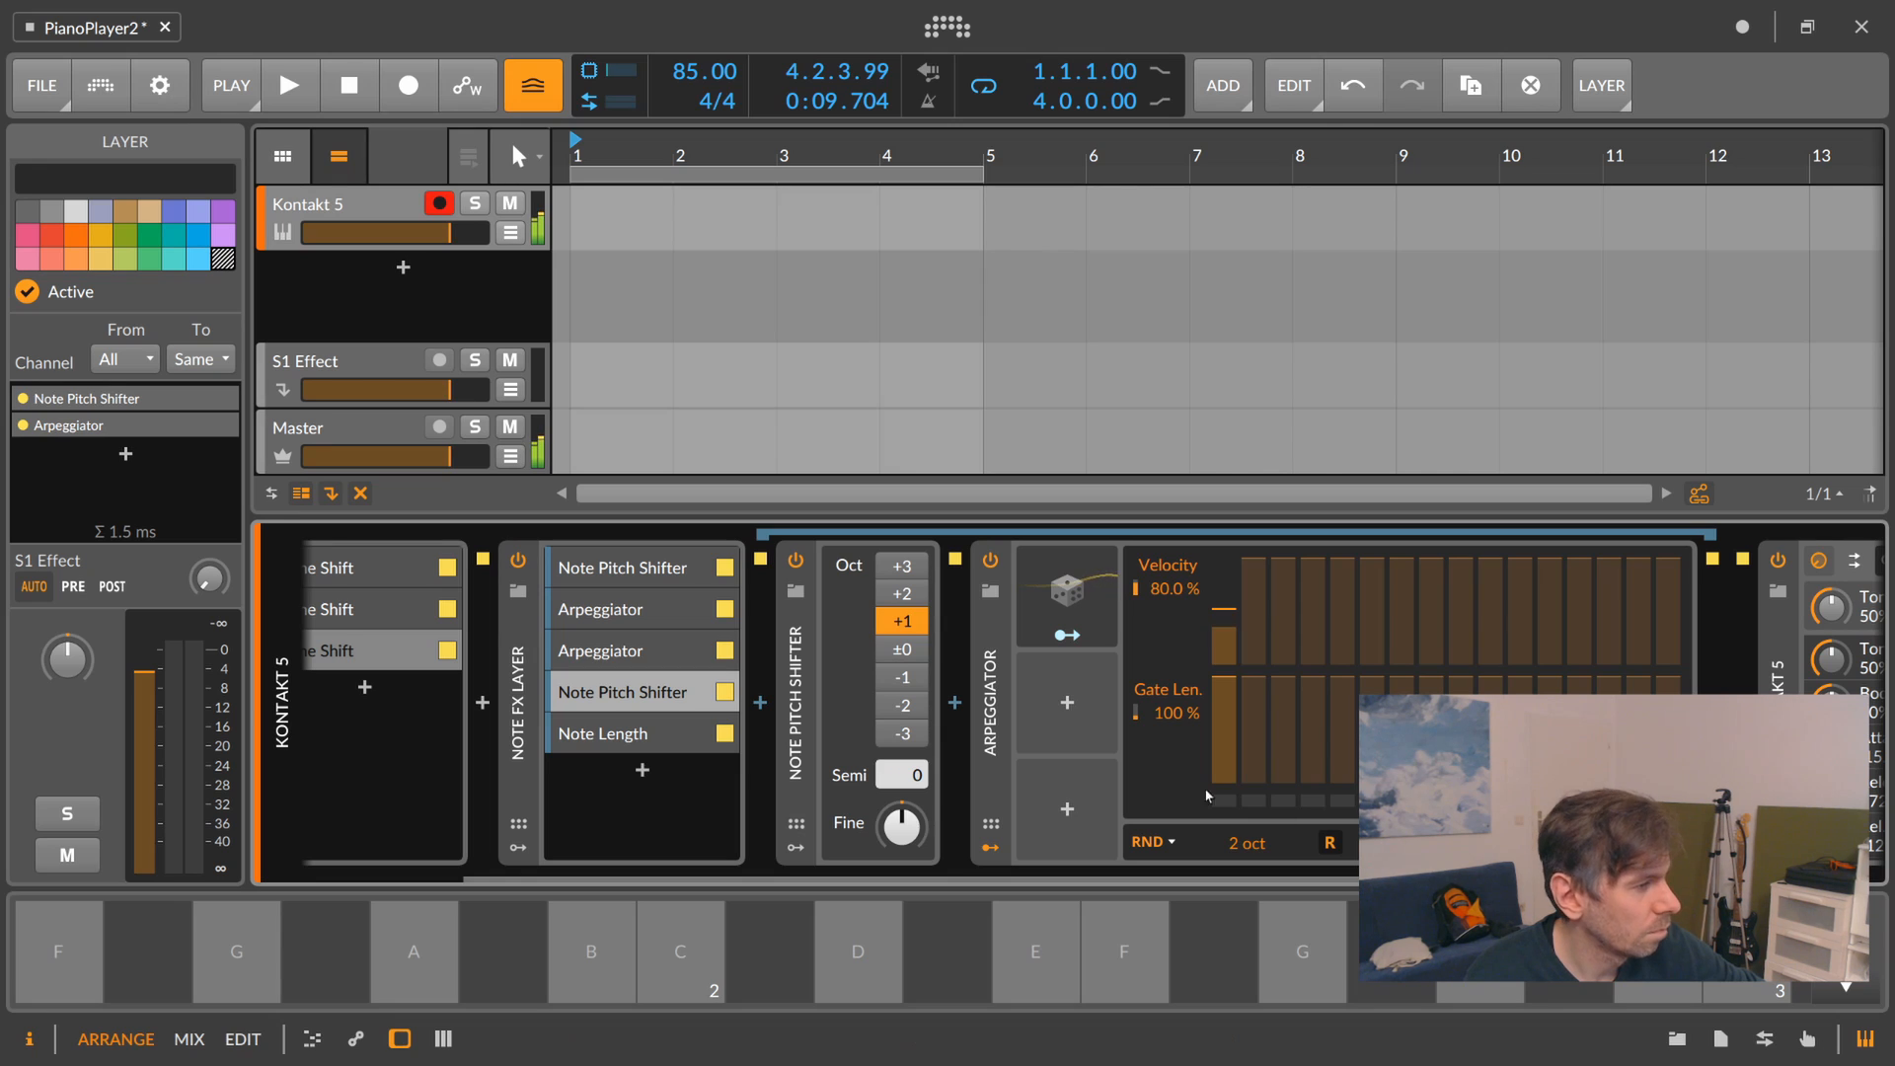
pyautogui.click(674, 729)
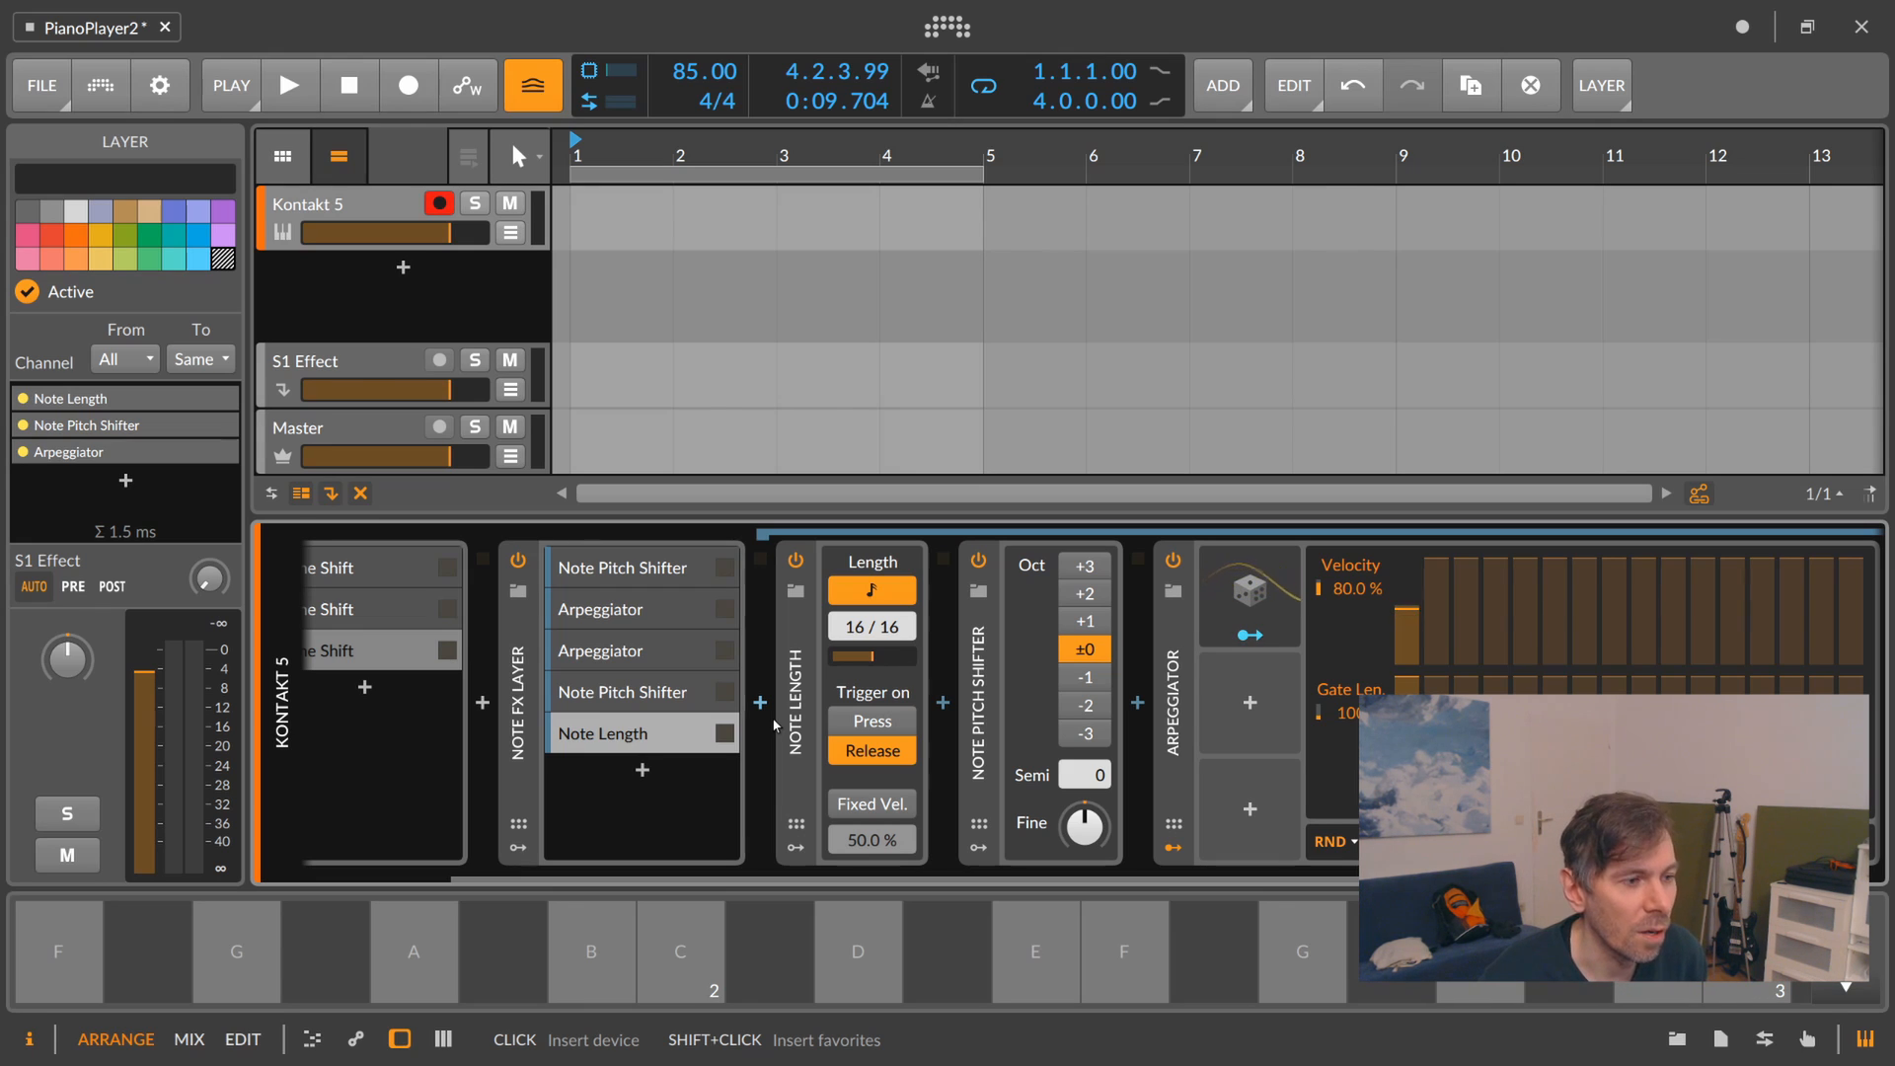
pyautogui.doubleClick(617, 736)
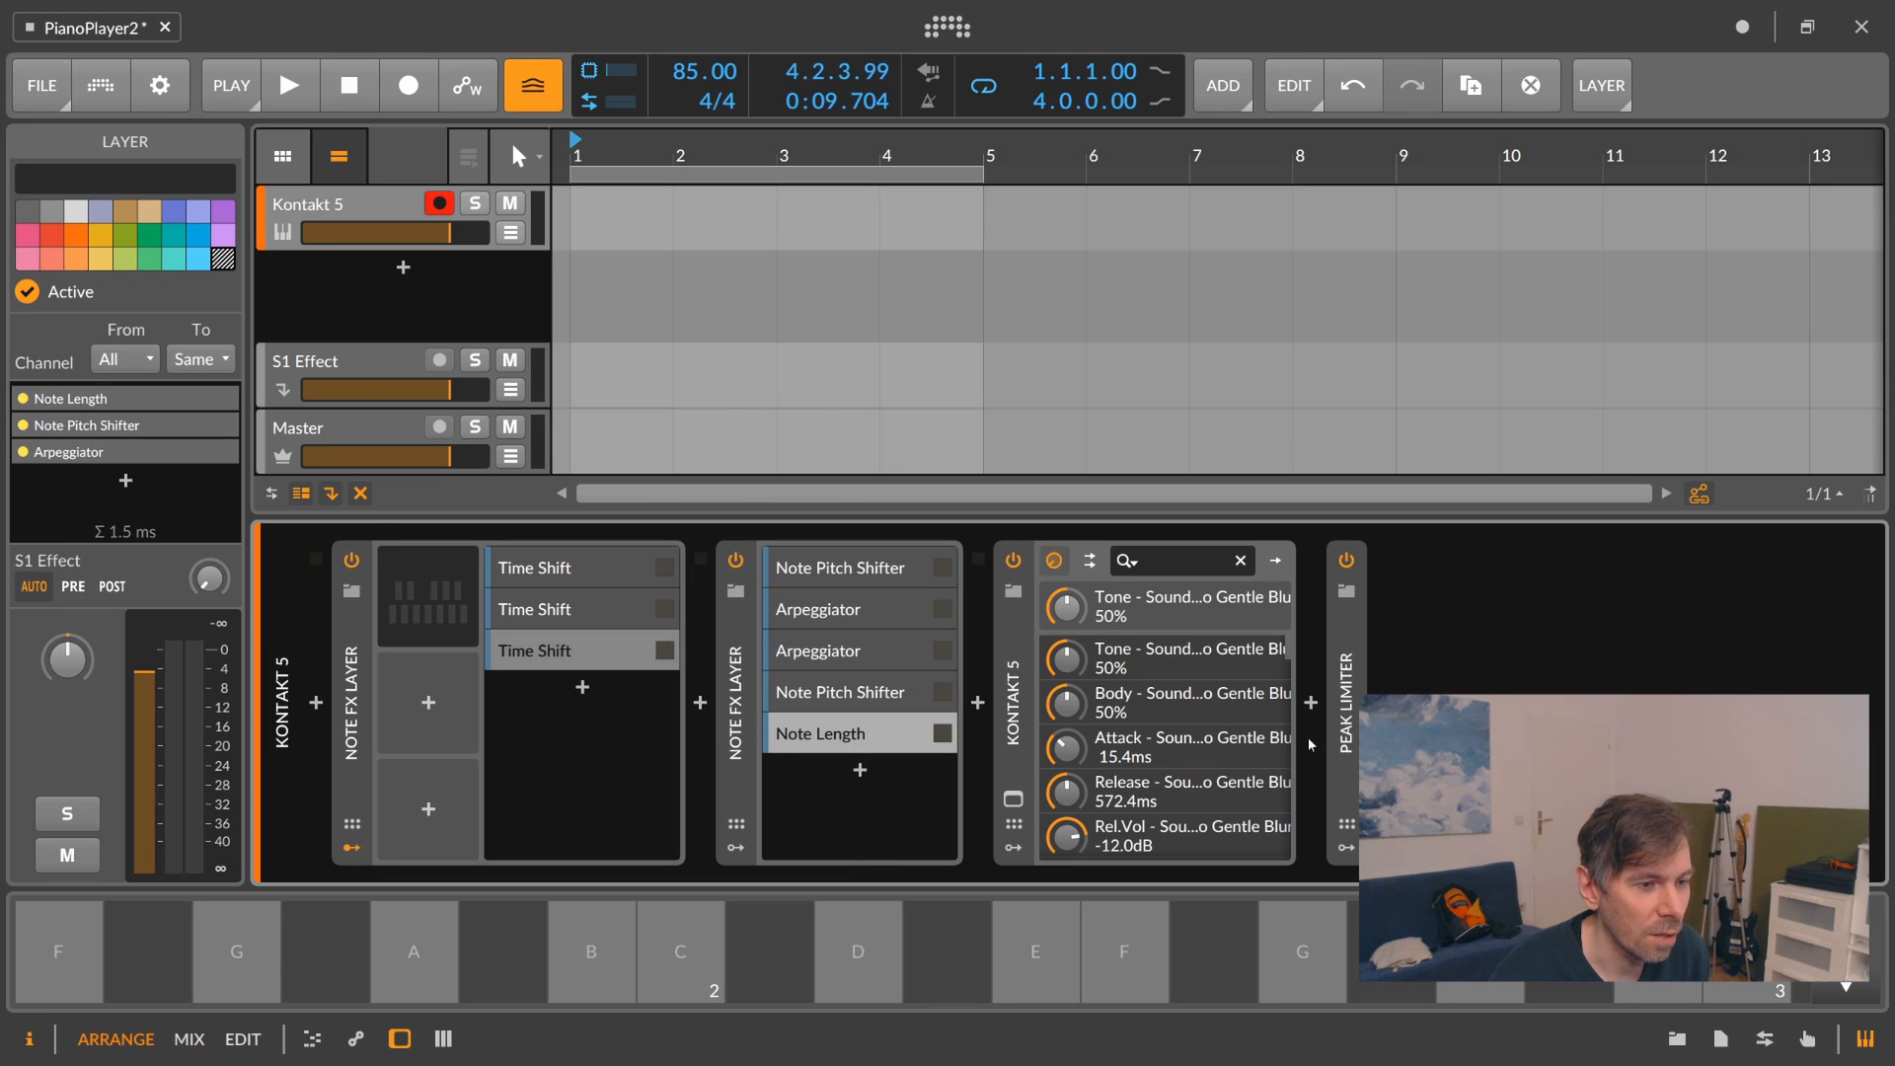
pyautogui.click(1344, 732)
pyautogui.doubleClick(1352, 736)
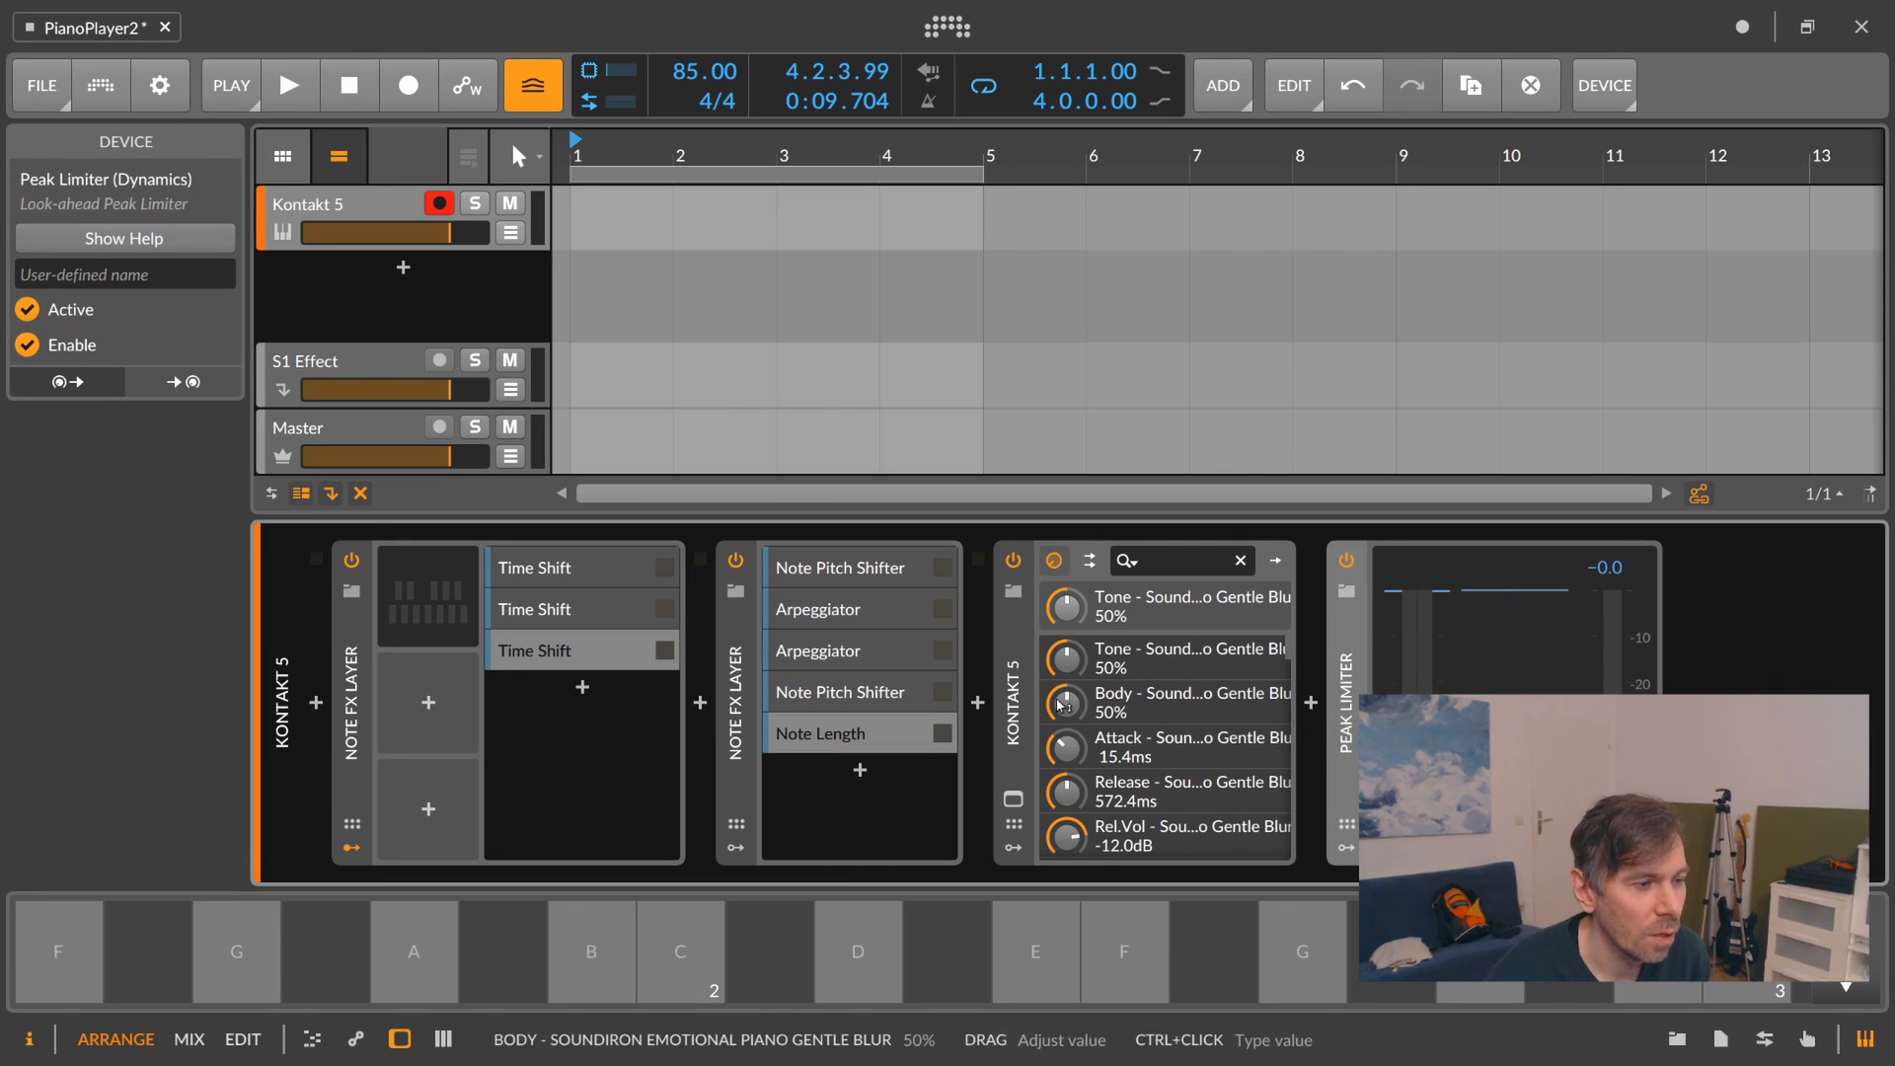
pyautogui.click(863, 692)
pyautogui.click(862, 652)
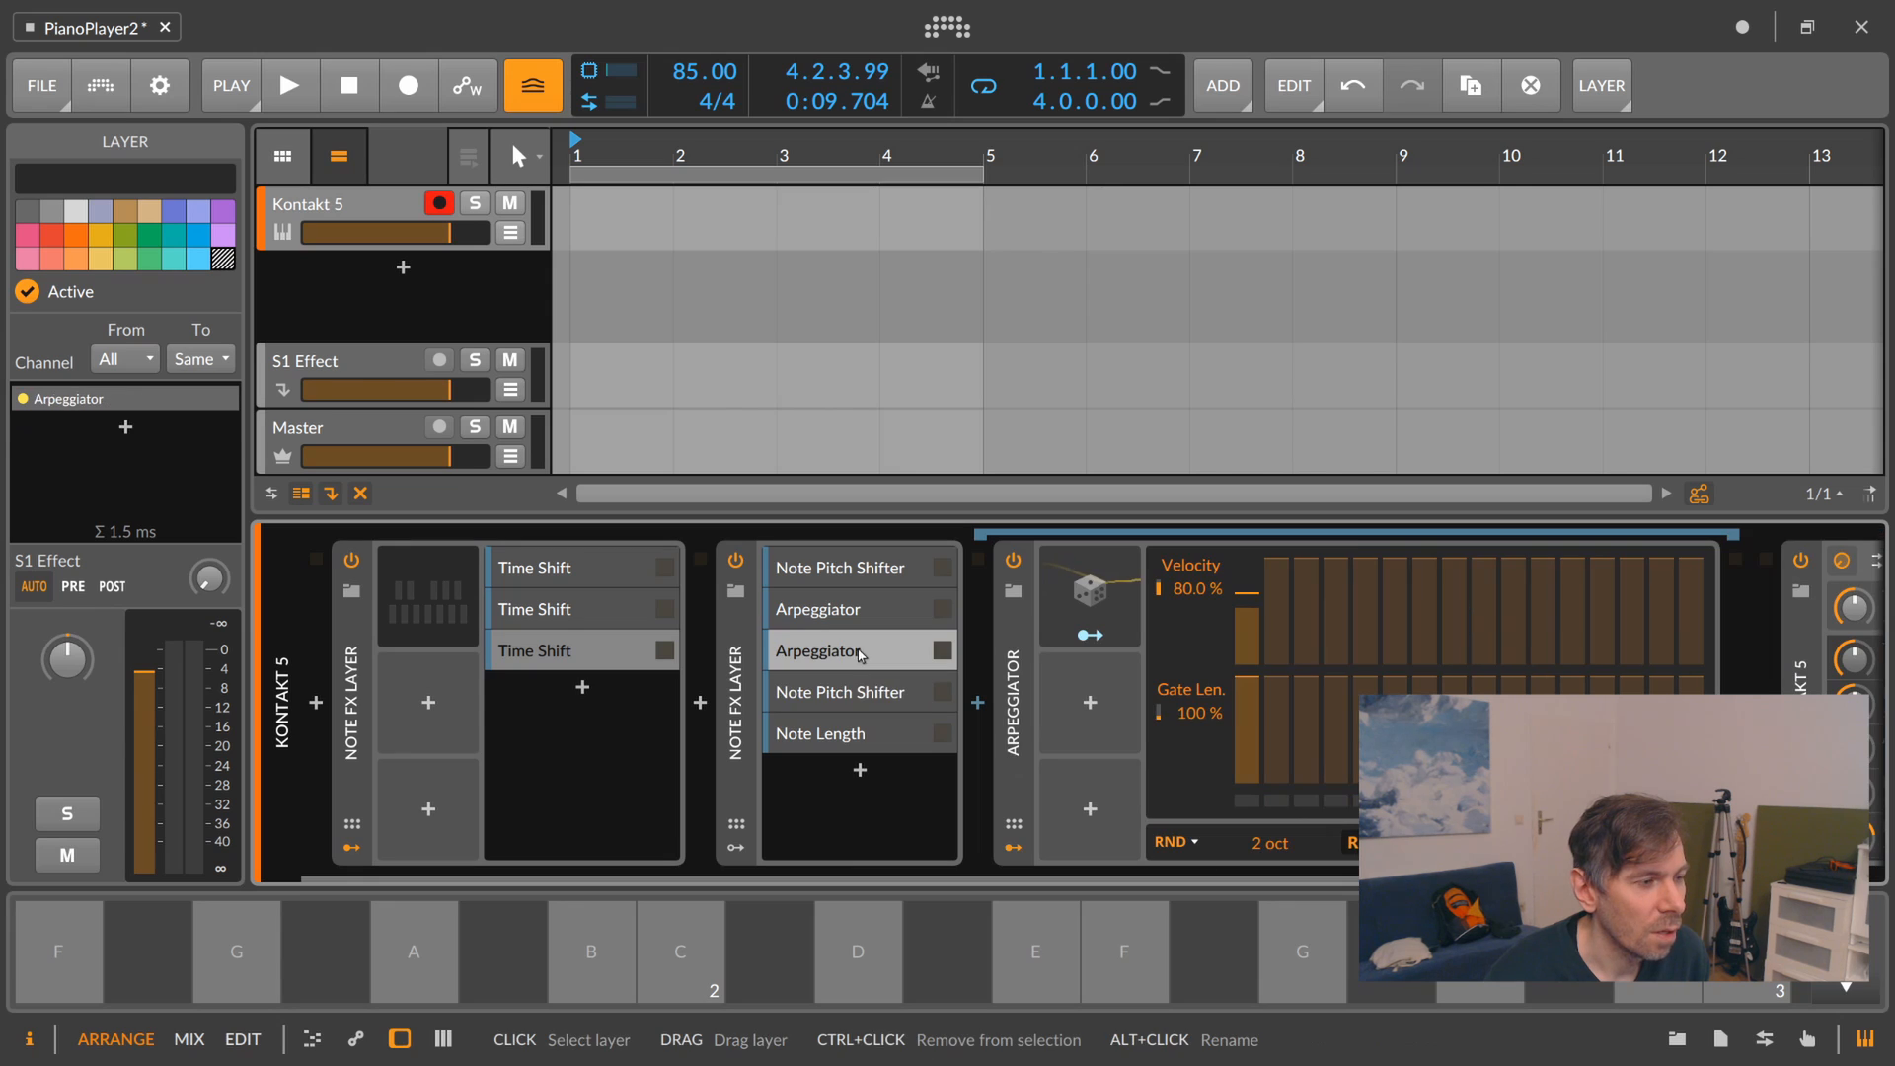
# Step through all five layers of the second Note FX Layer and examine the device chain of the release-triggered Note Length layer.
pyautogui.click(855, 613)
pyautogui.click(850, 567)
pyautogui.click(841, 611)
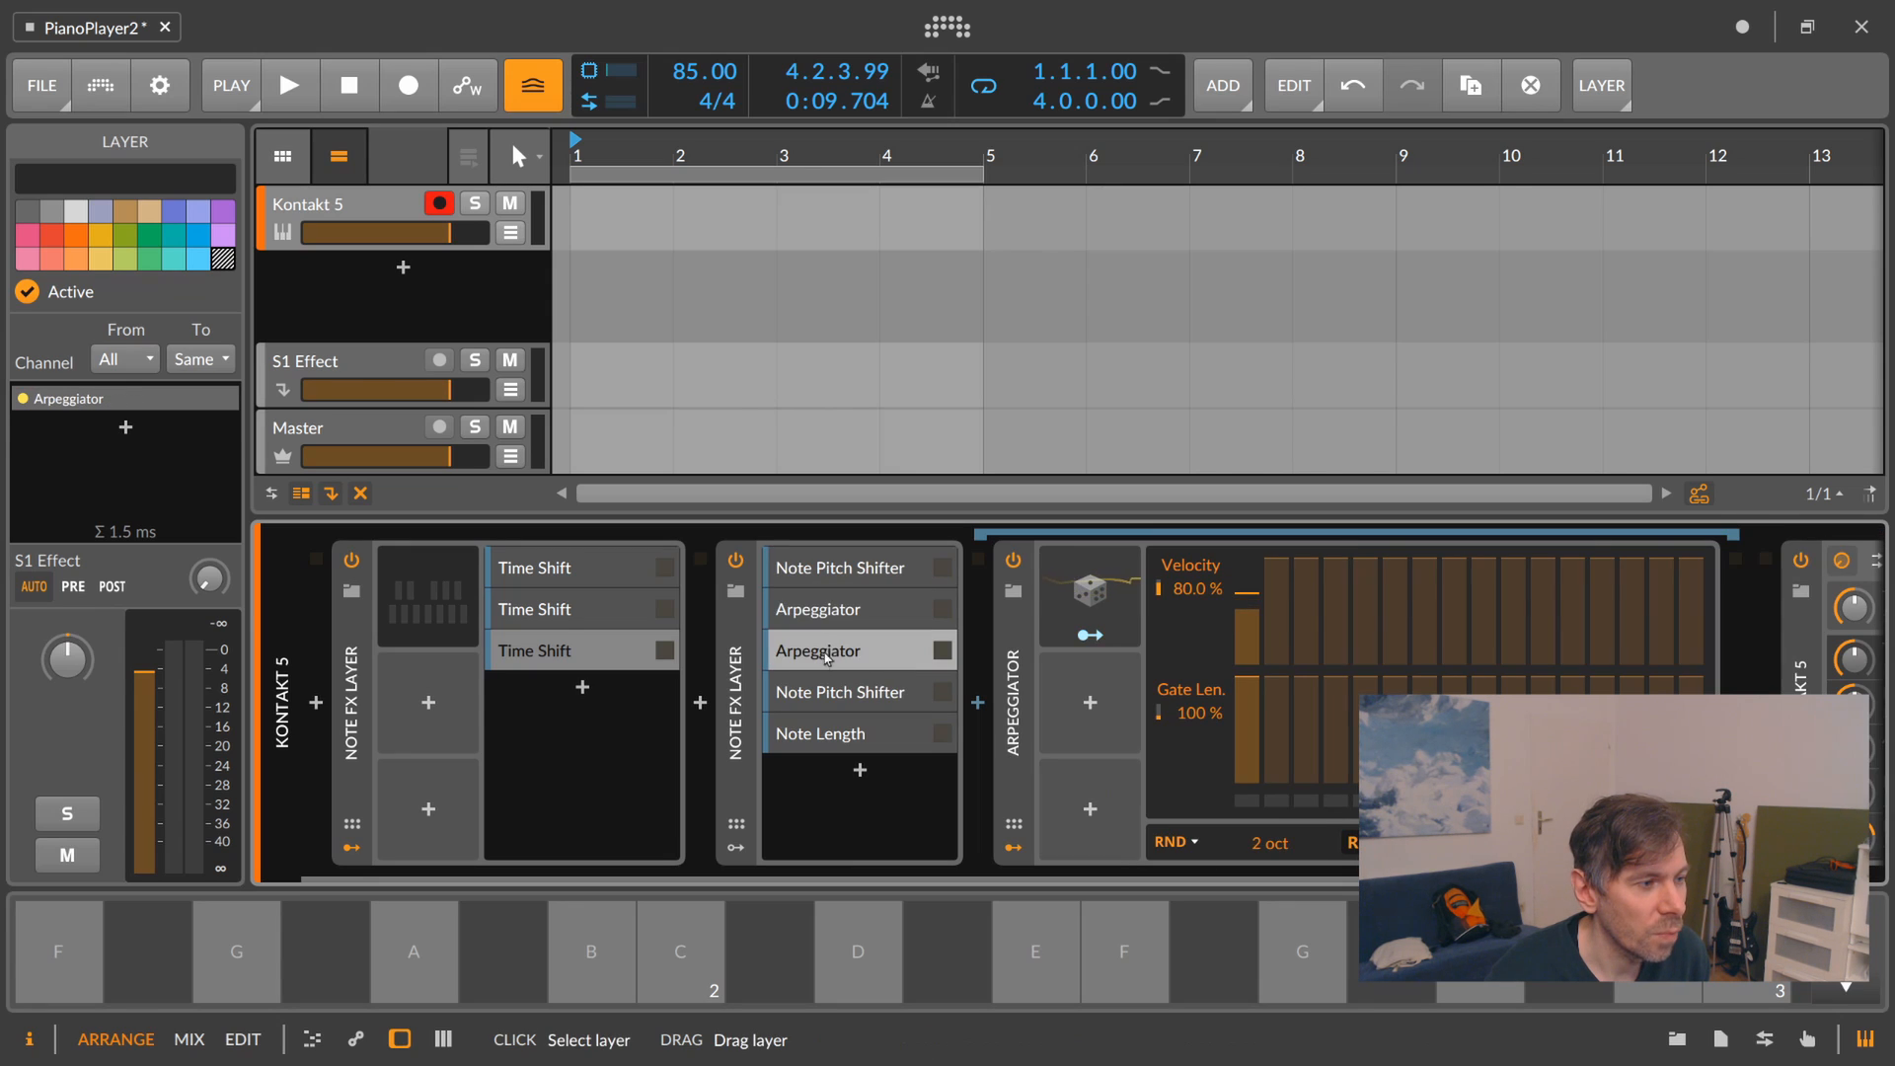
pyautogui.click(834, 692)
pyautogui.click(828, 732)
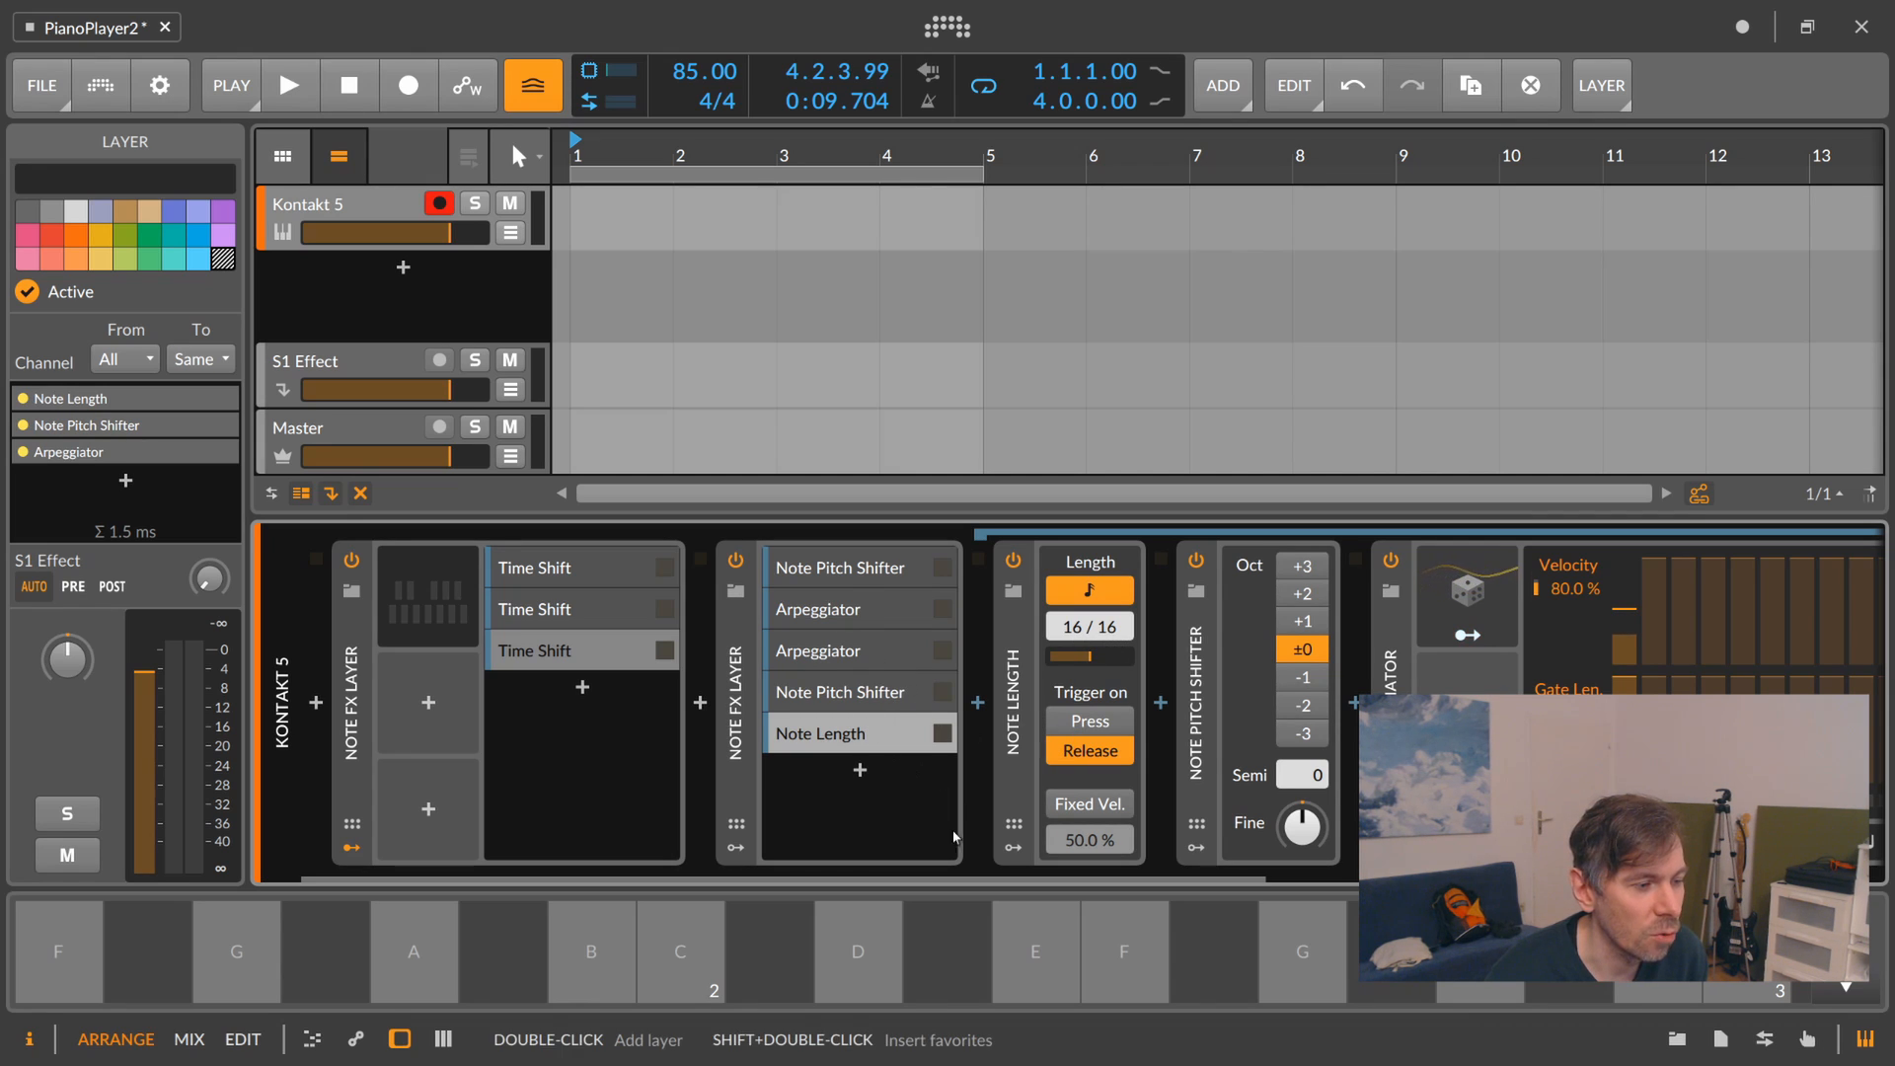
pyautogui.moveTo(934, 879); pyautogui.dragTo(990, 880)
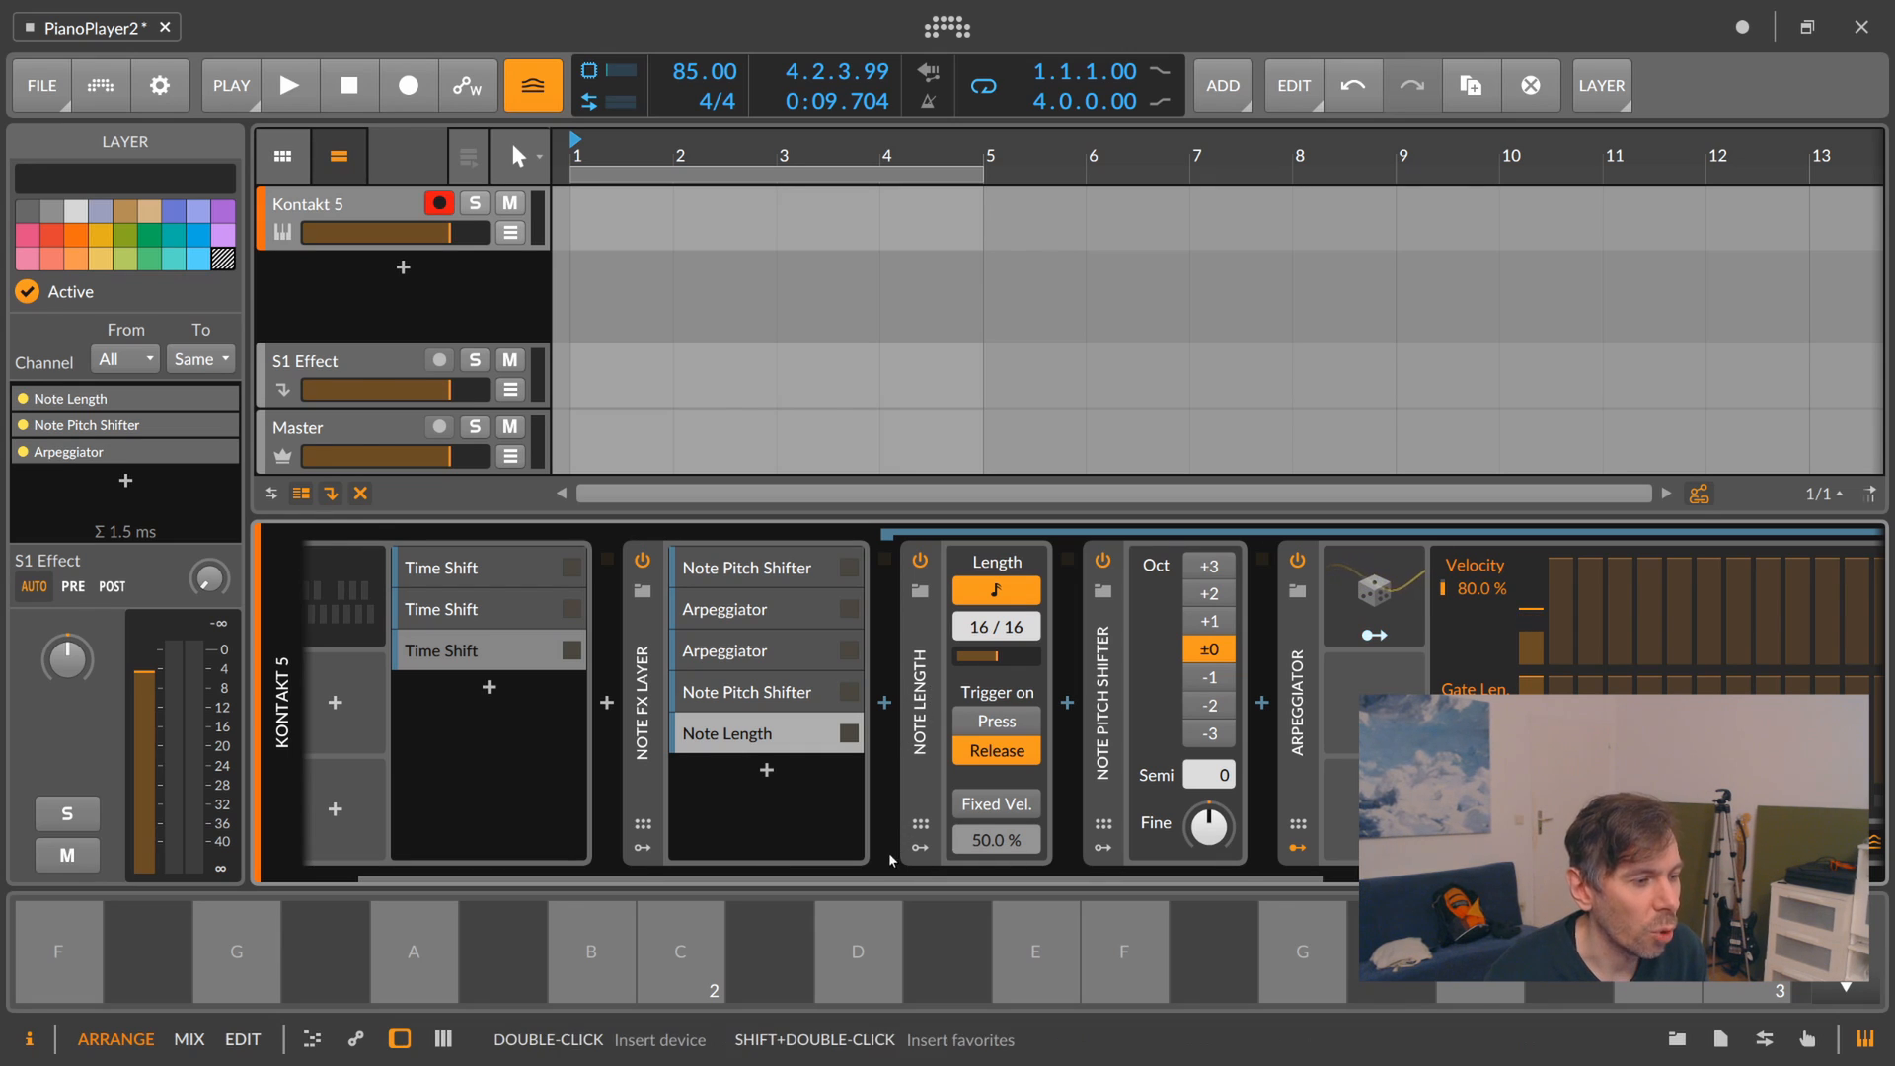
pyautogui.moveTo(889, 875)
pyautogui.mouseDown()
pyautogui.moveTo(843, 882)
pyautogui.moveTo(862, 882)
pyautogui.mouseUp()
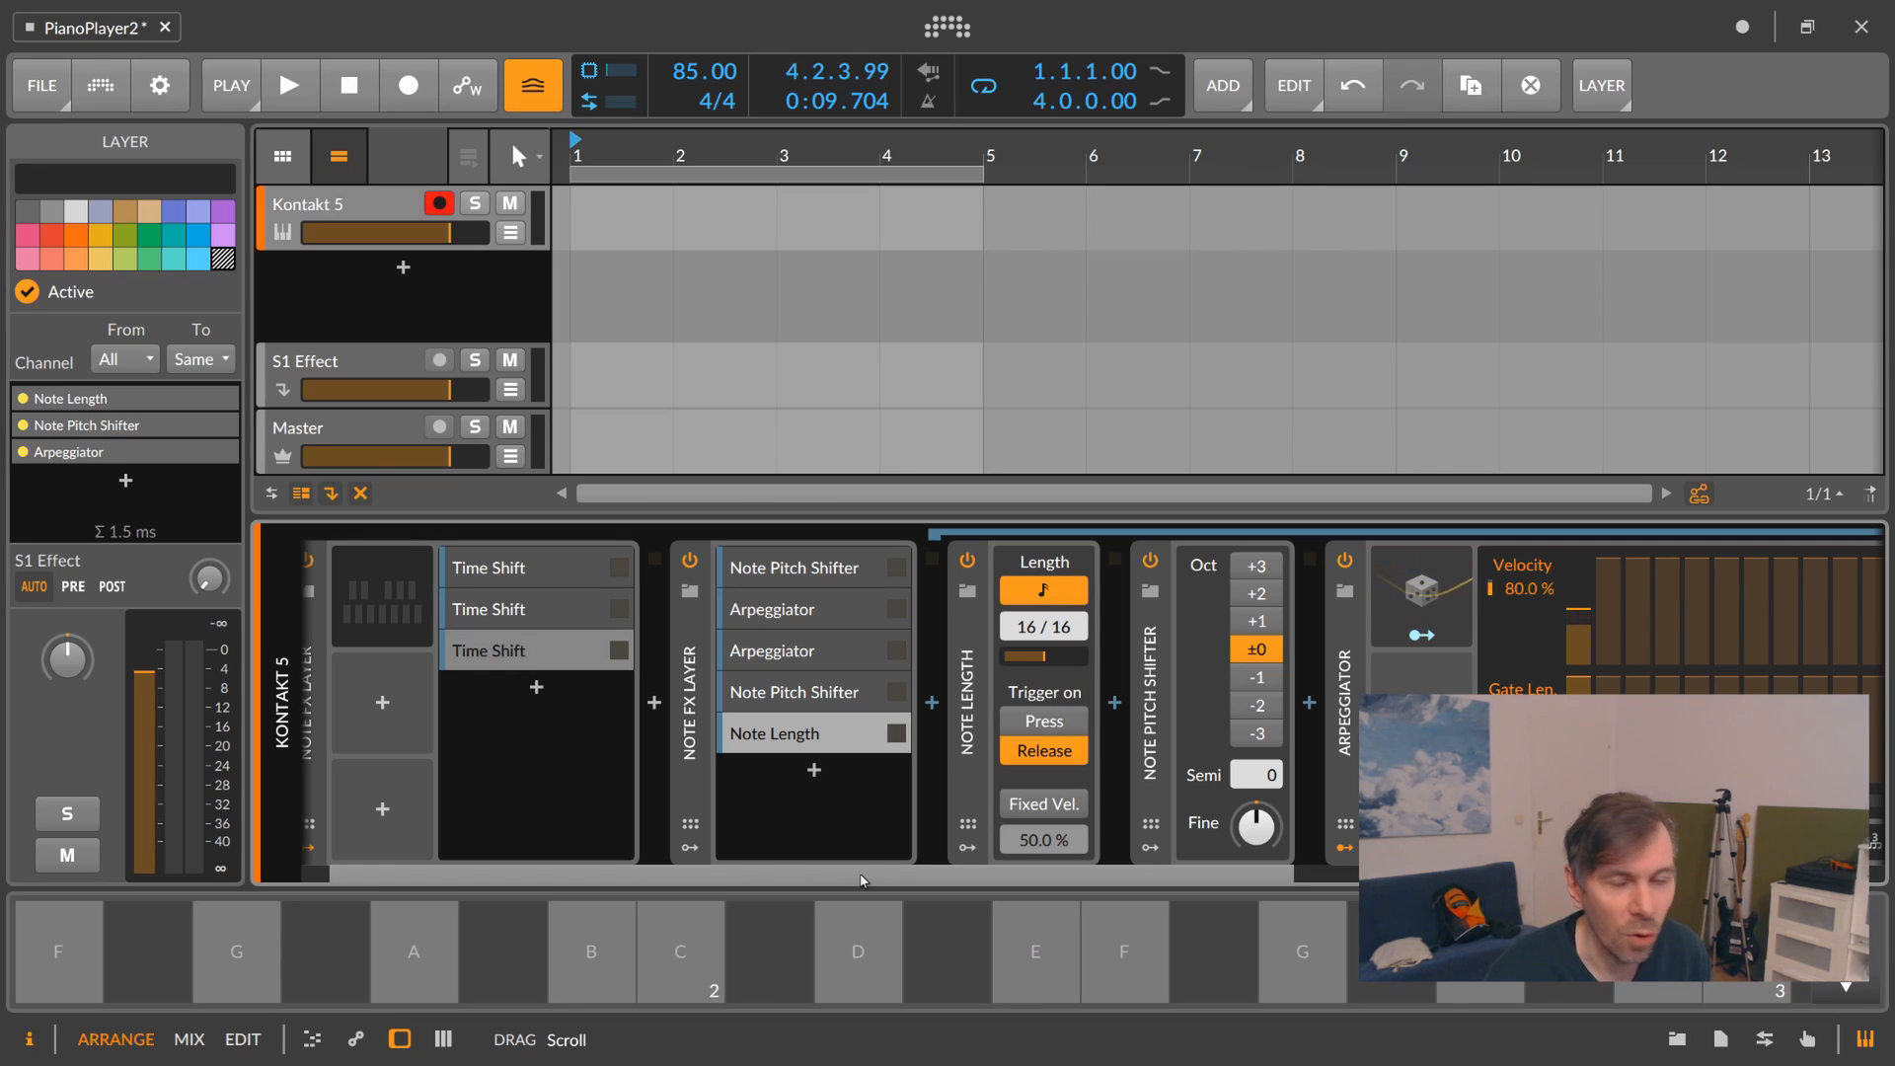
pyautogui.moveTo(861, 882); pyautogui.dragTo(868, 882)
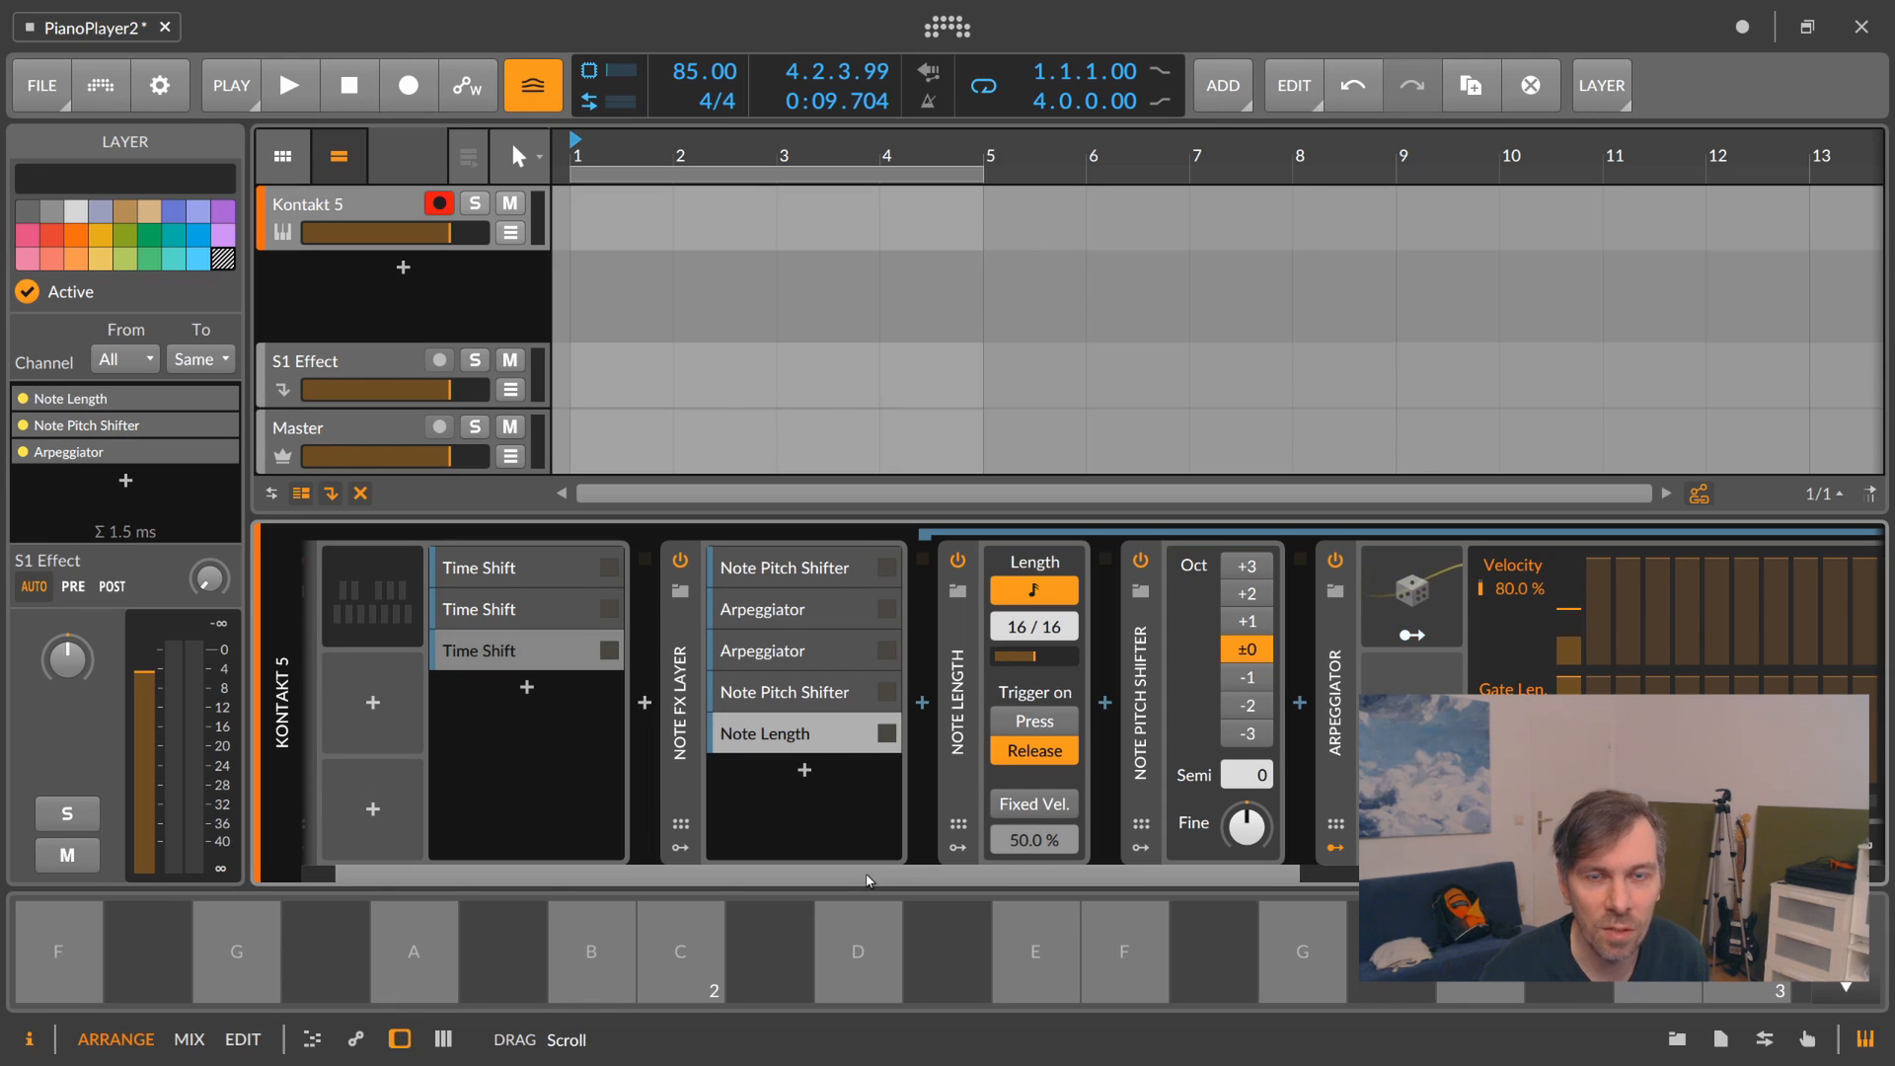
# Fold away the Note Length layer's chain, then inspect the lower Note Pitch Shifter layer's devices and fold that chain away too.
pyautogui.click(830, 735)
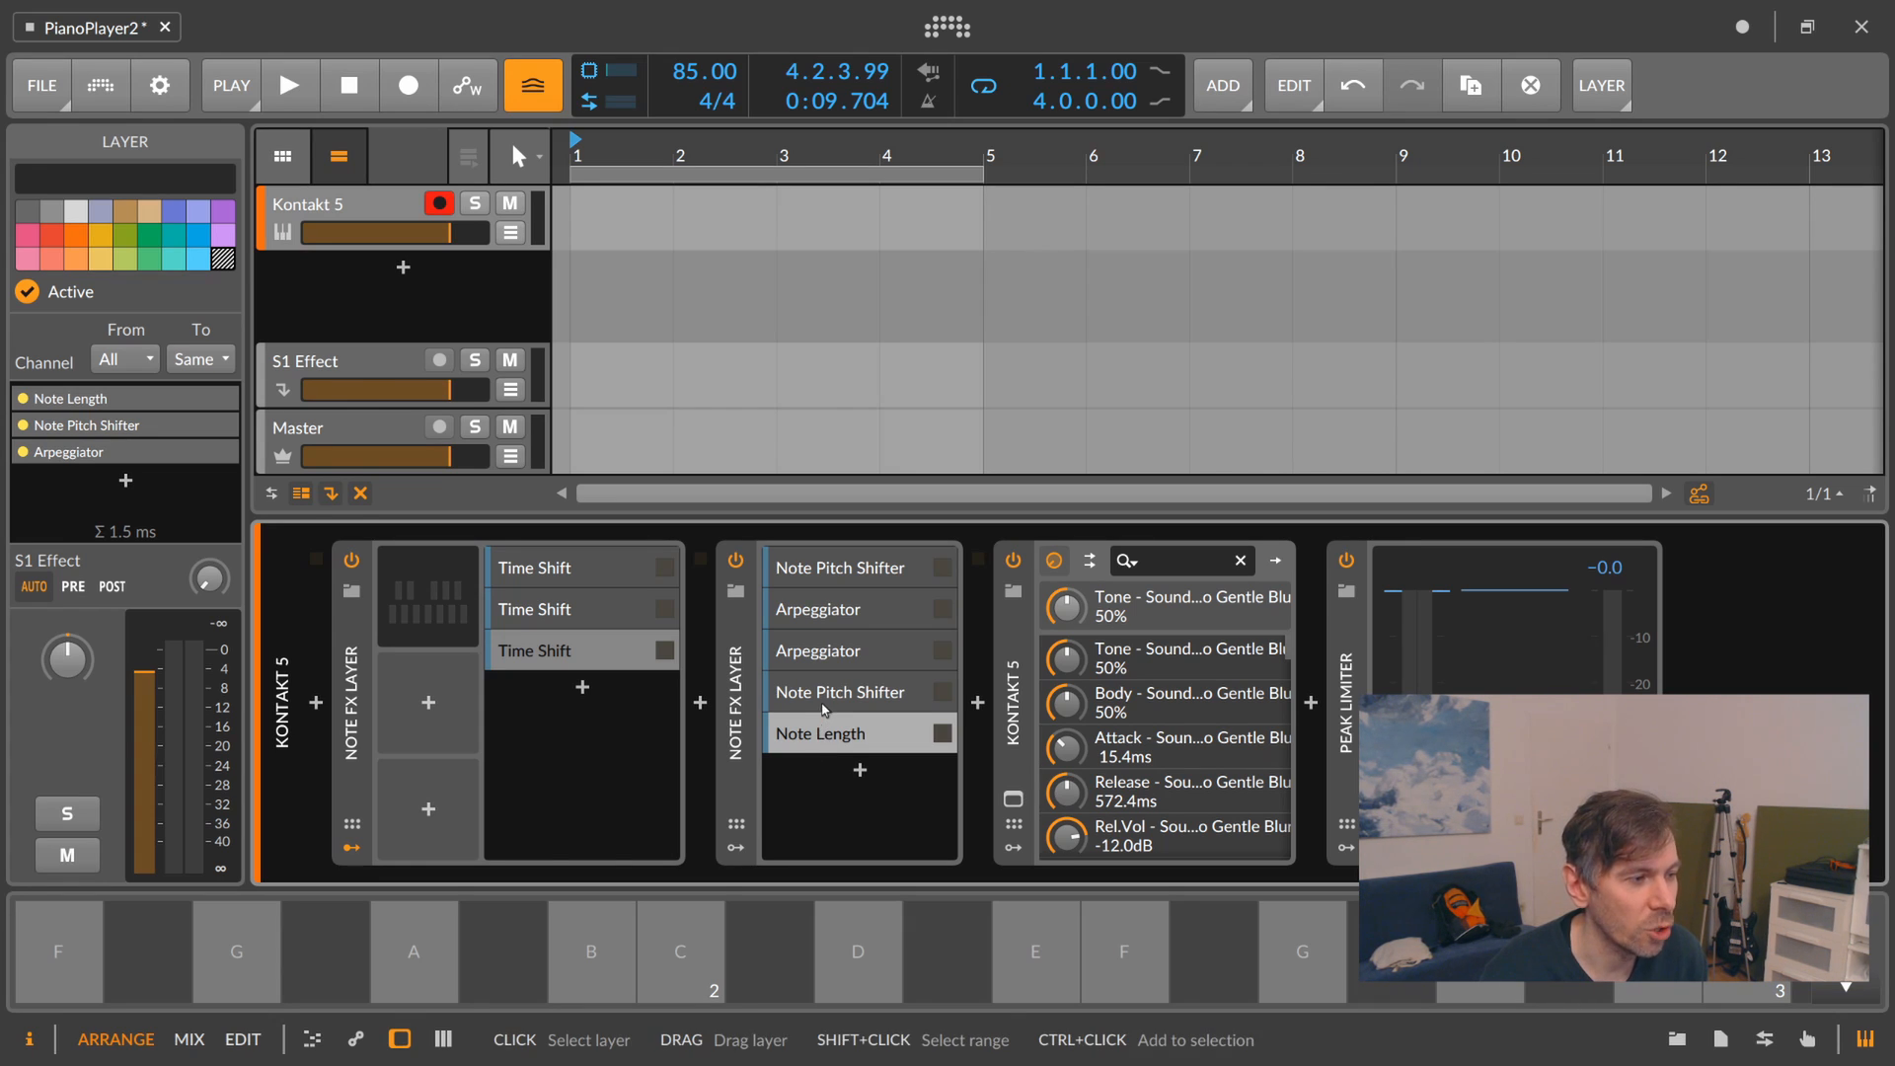
pyautogui.click(854, 691)
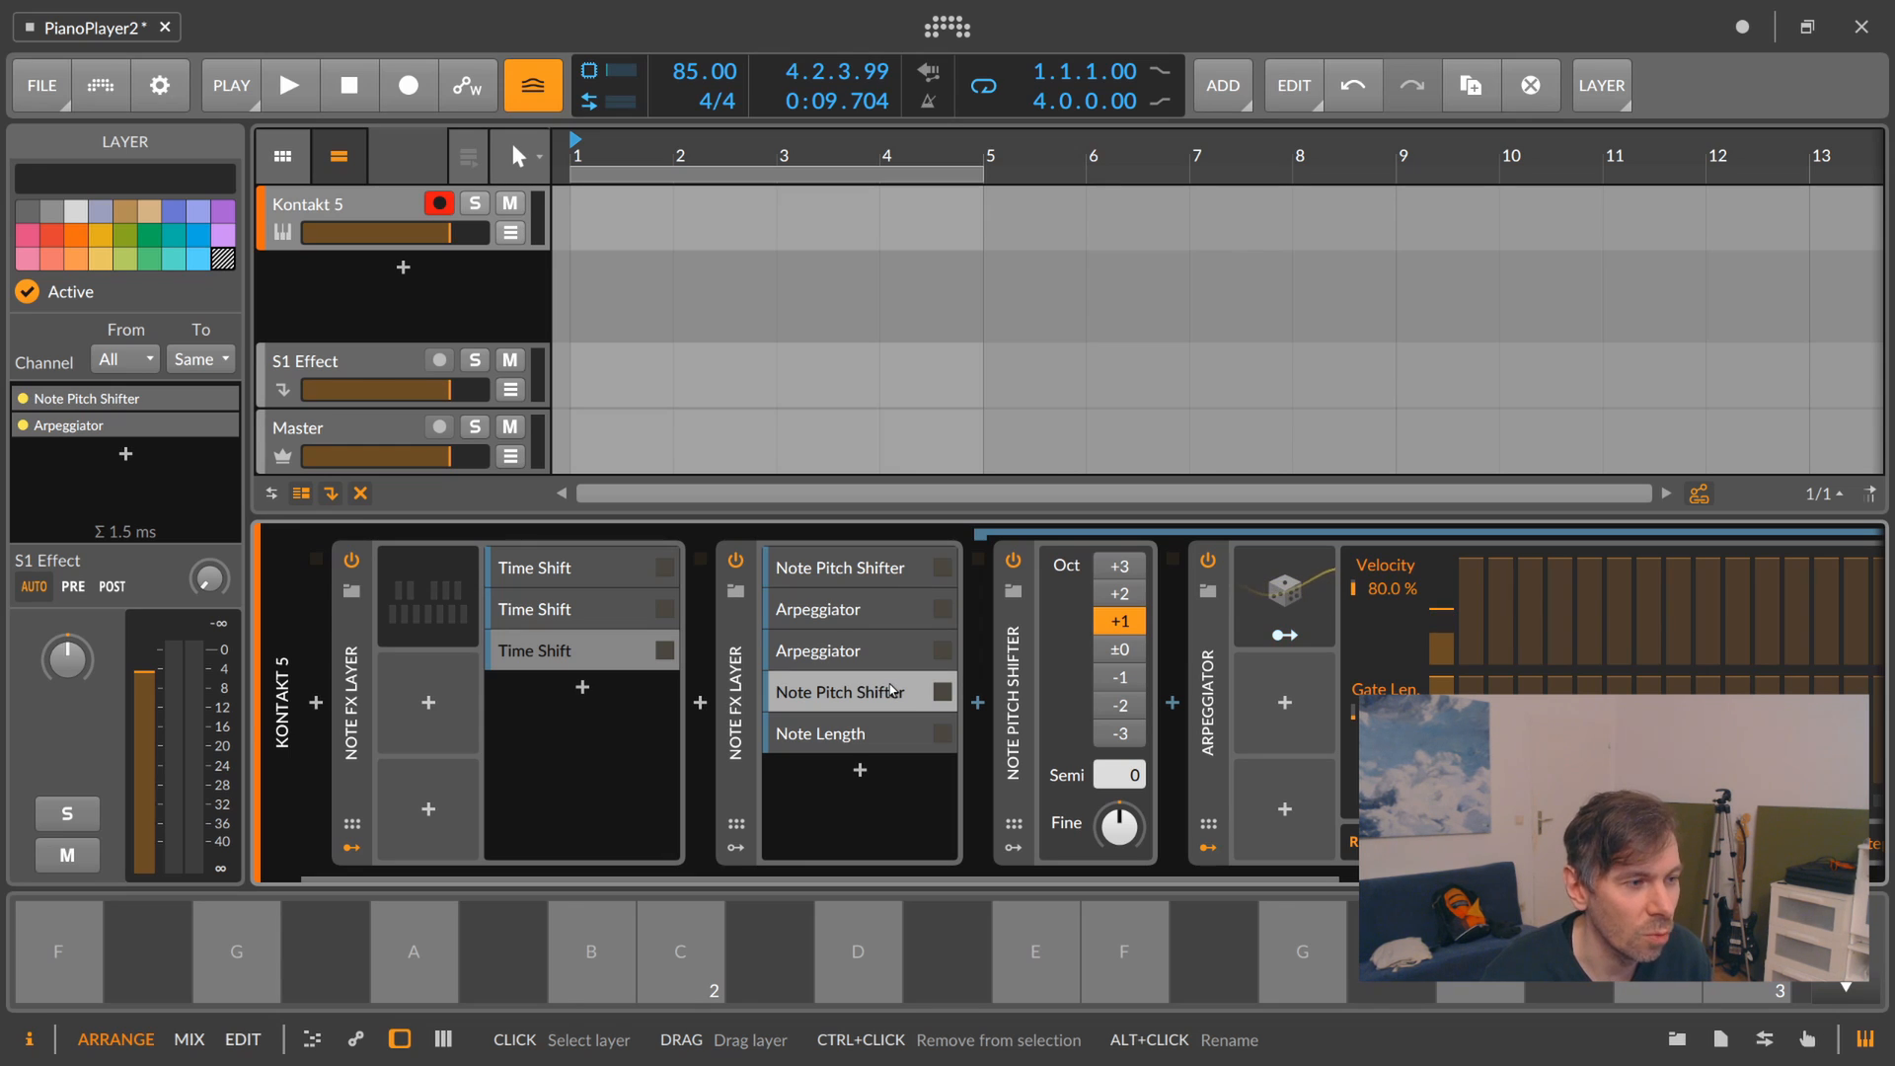
pyautogui.click(1013, 709)
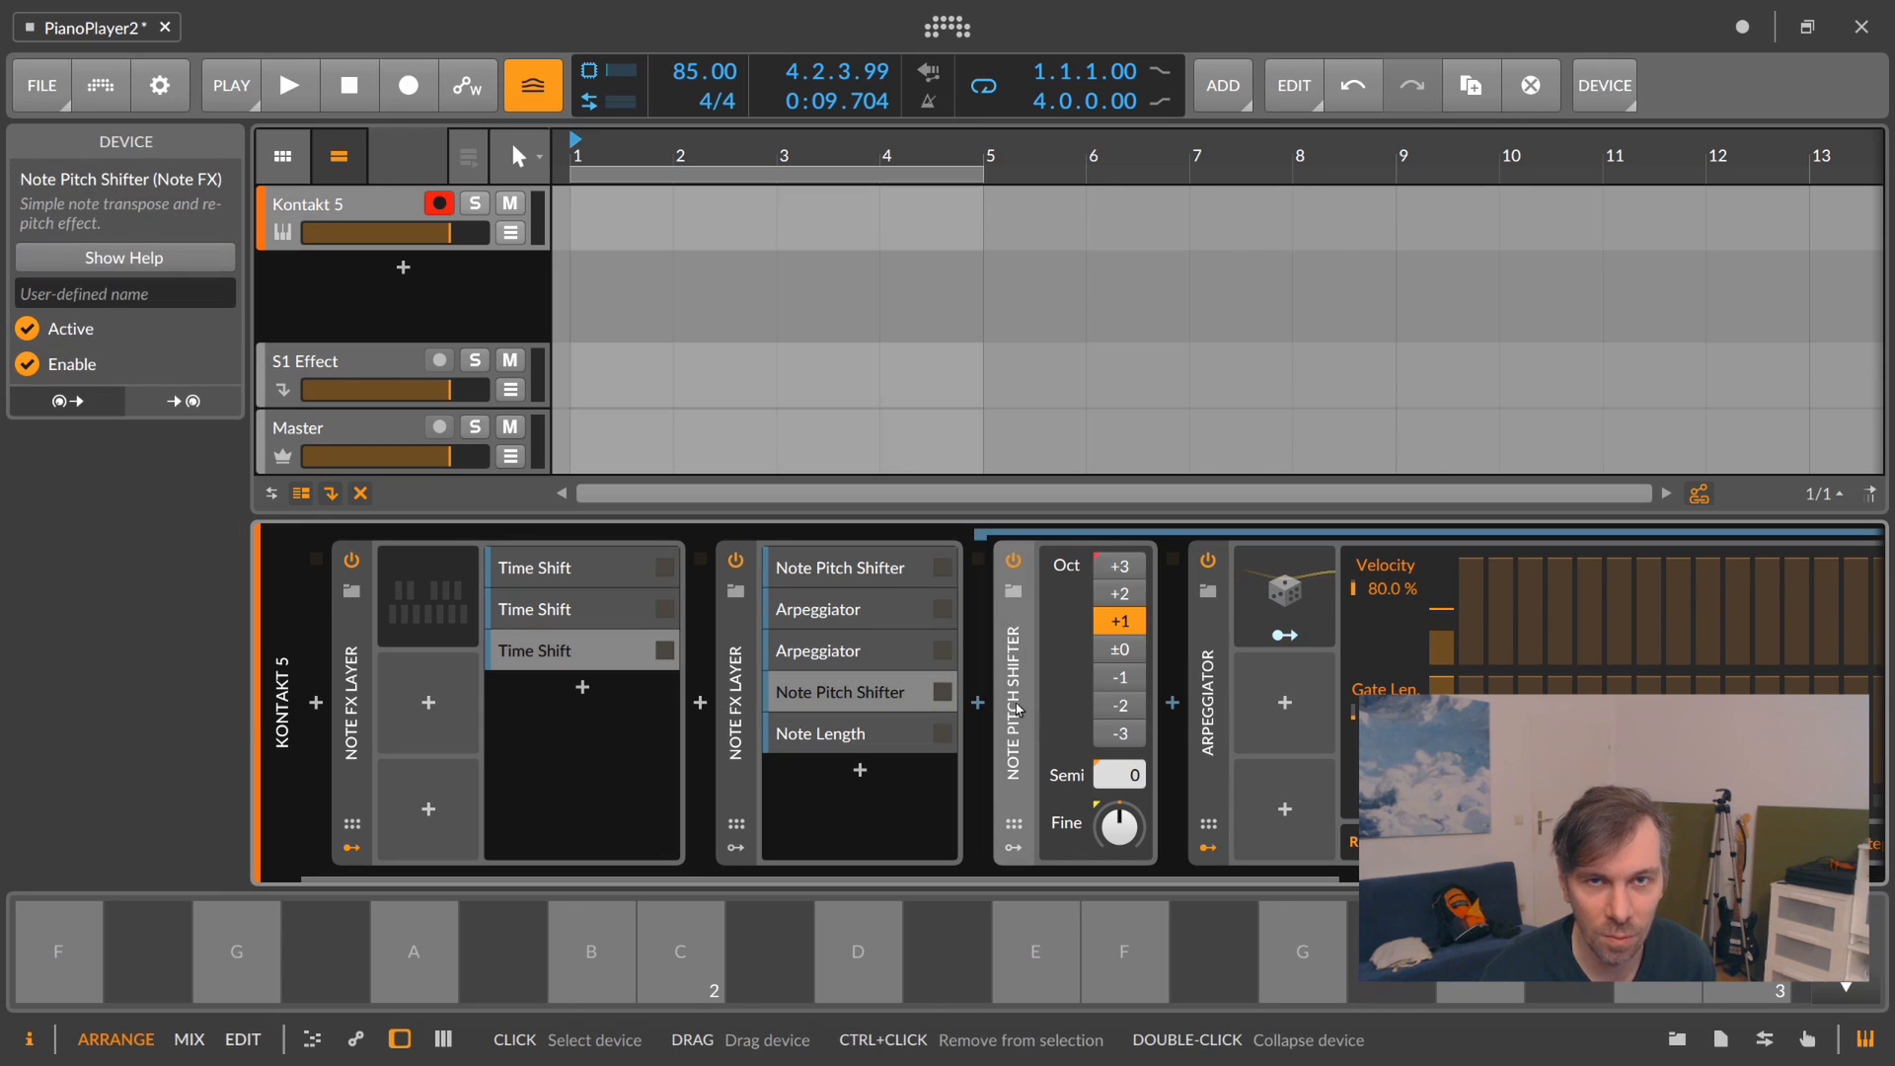
pyautogui.click(867, 691)
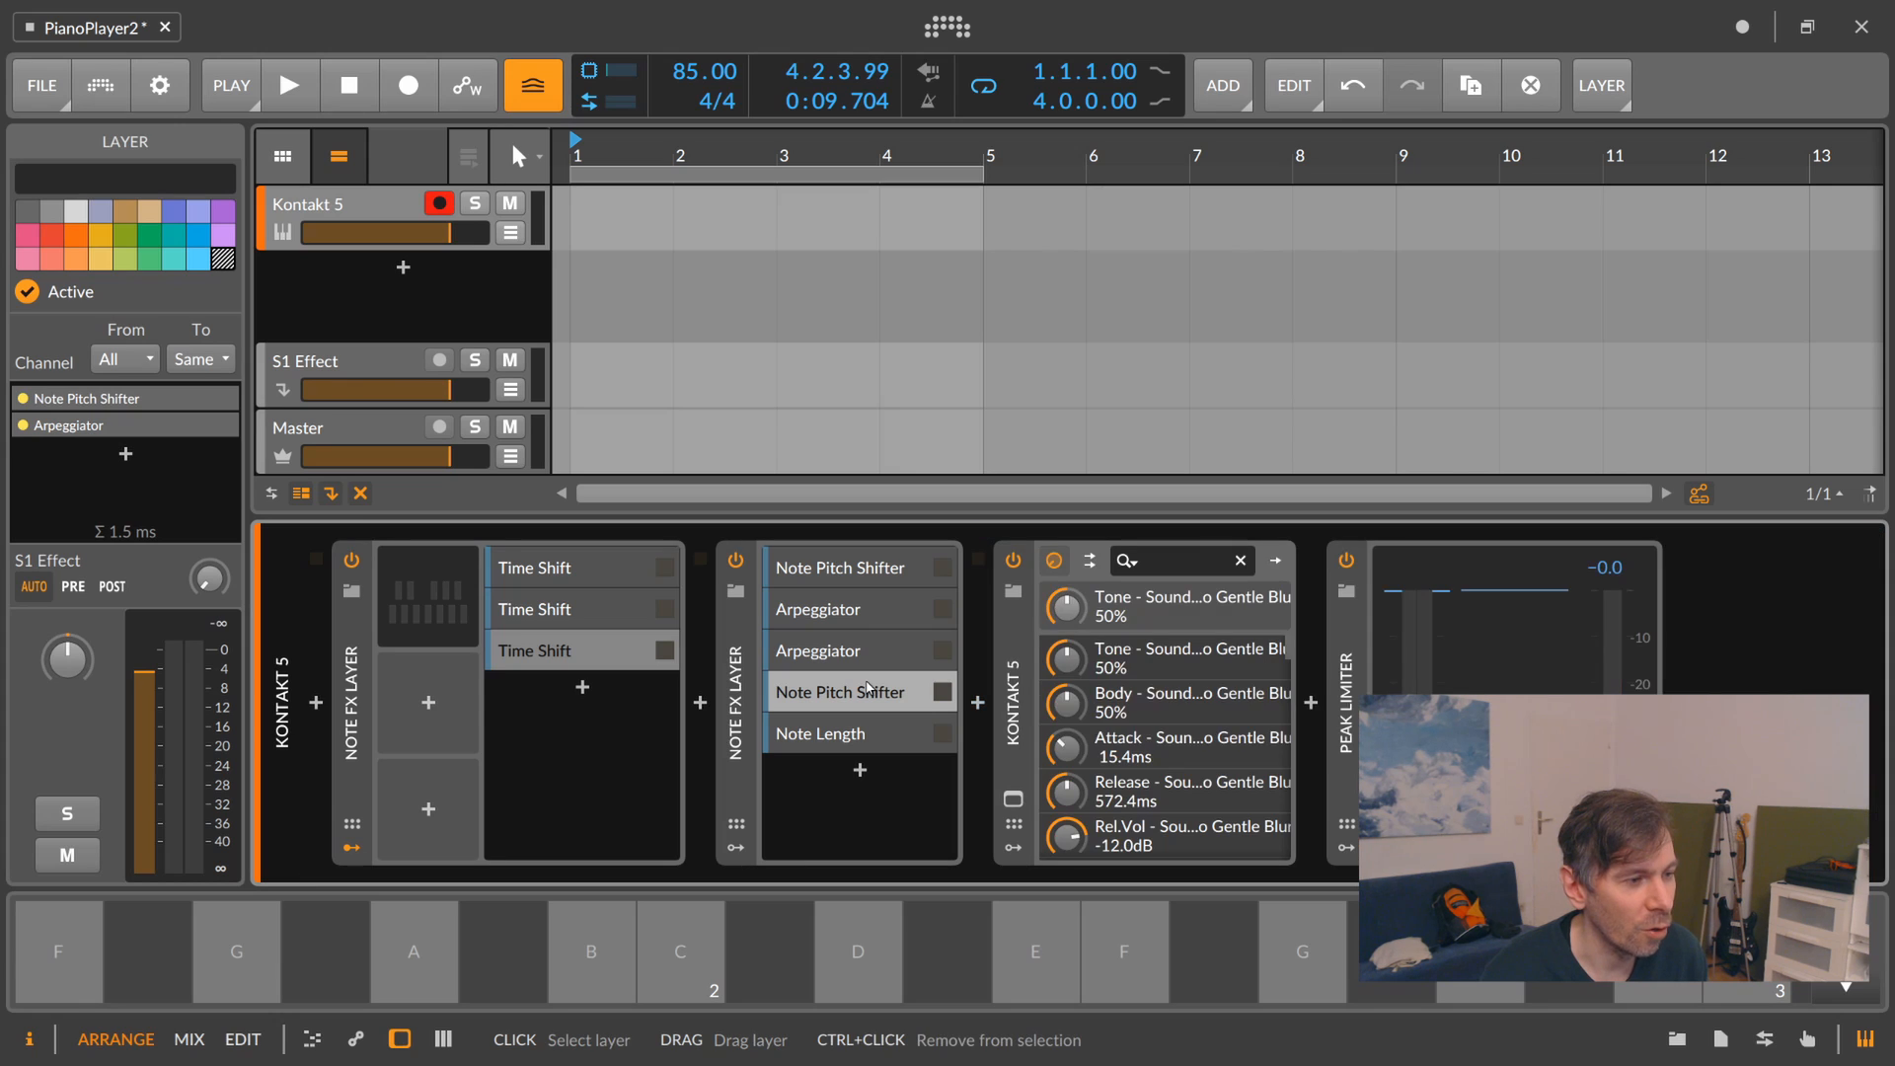